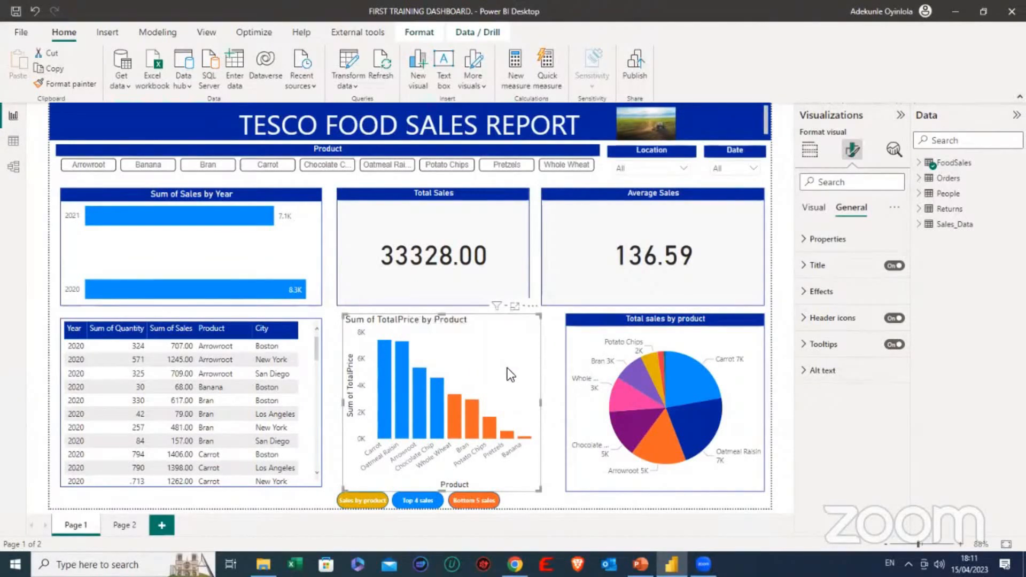
Add a map visual to the report showing TotalPrice as bubble size and Region as legend from the FoodSales table.
left_click(809, 150)
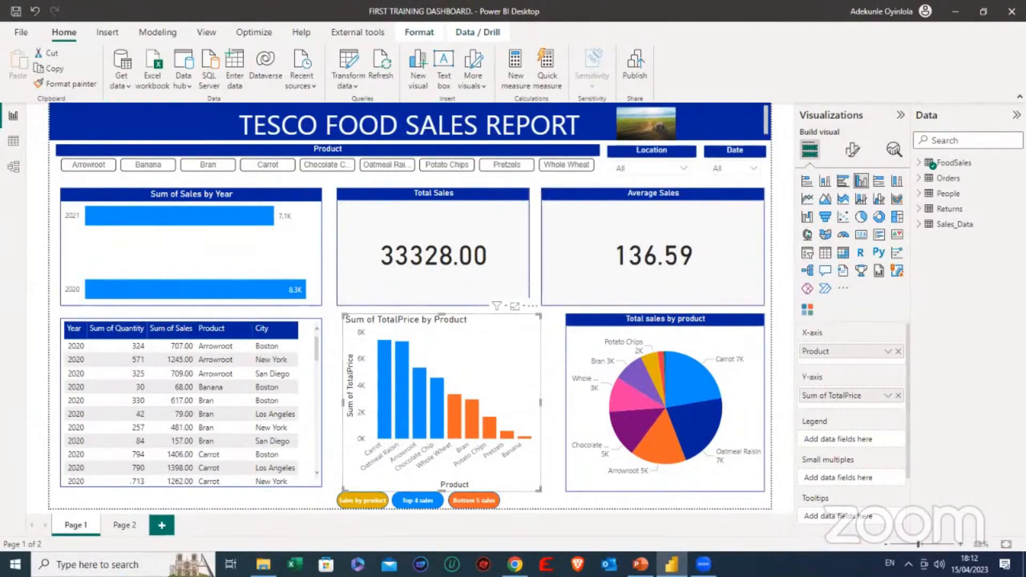
left_click(925, 163)
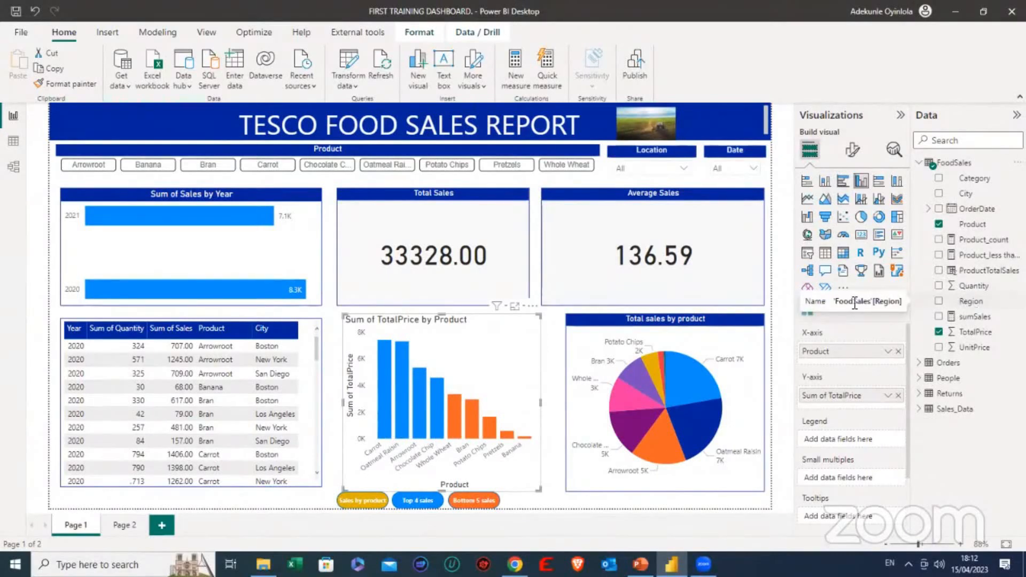
left_click(790, 246)
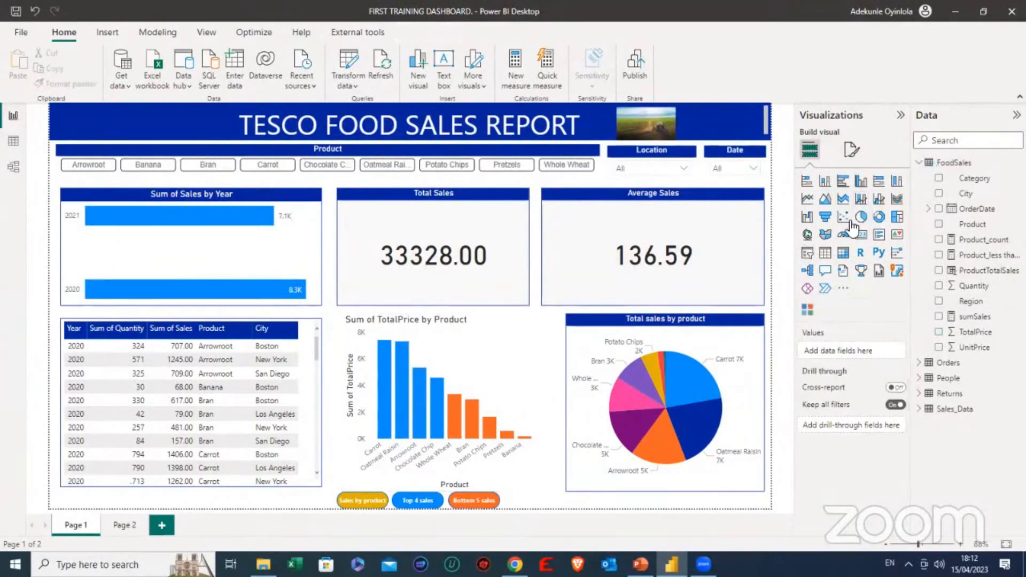
left_click(807, 236)
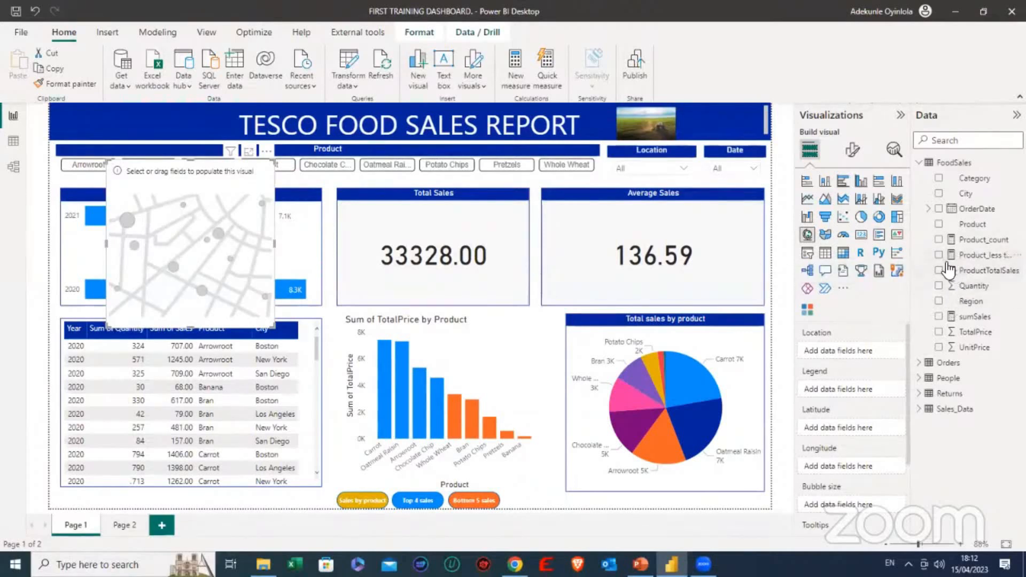
left_click(938, 333)
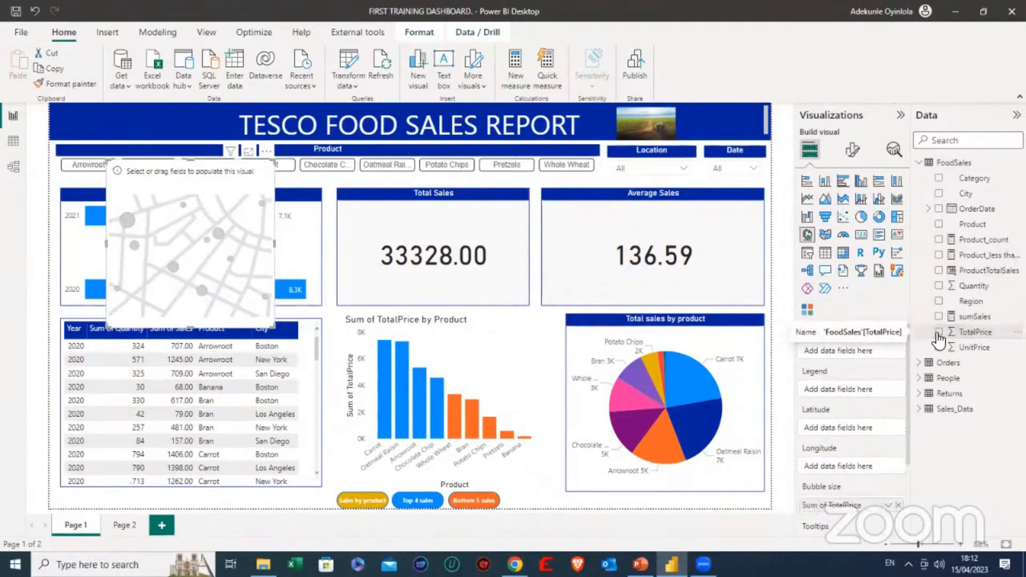
left_click(939, 302)
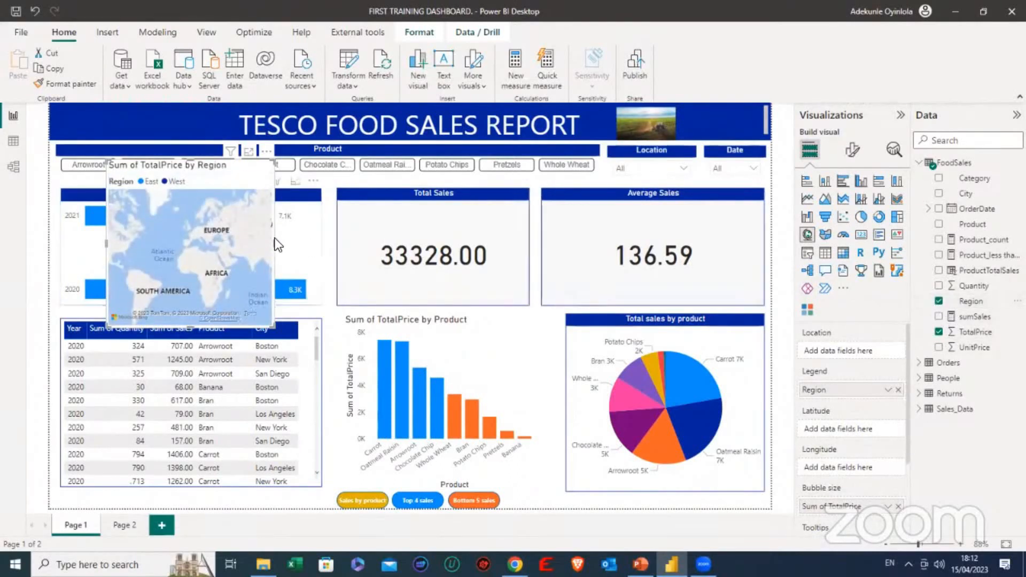
Enlarge the TotalPrice by Region map by widening it and extending it downward over the neighbouring visuals.
left_click_drag(277, 245, 448, 288)
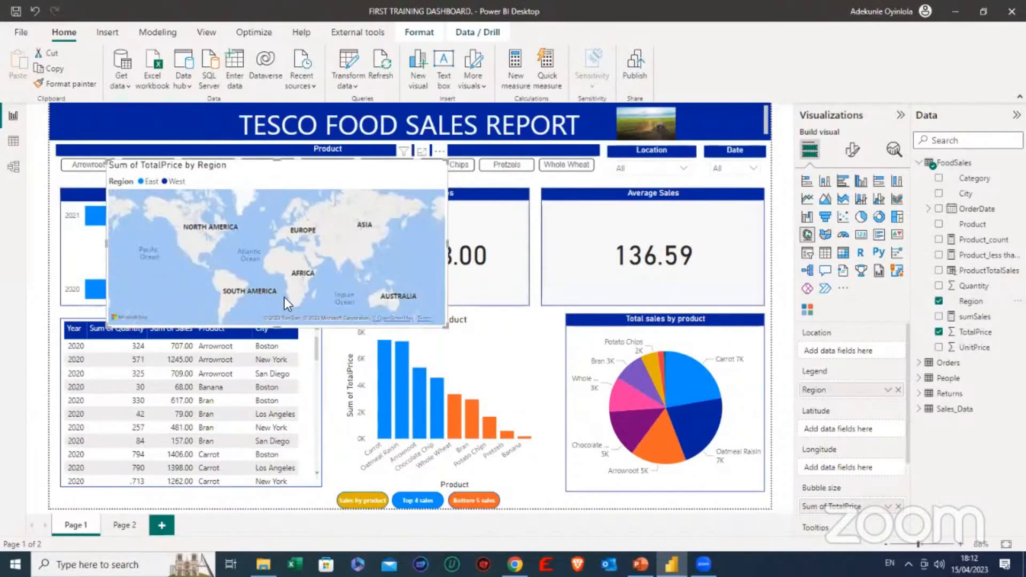
left_click_drag(271, 324, 277, 381)
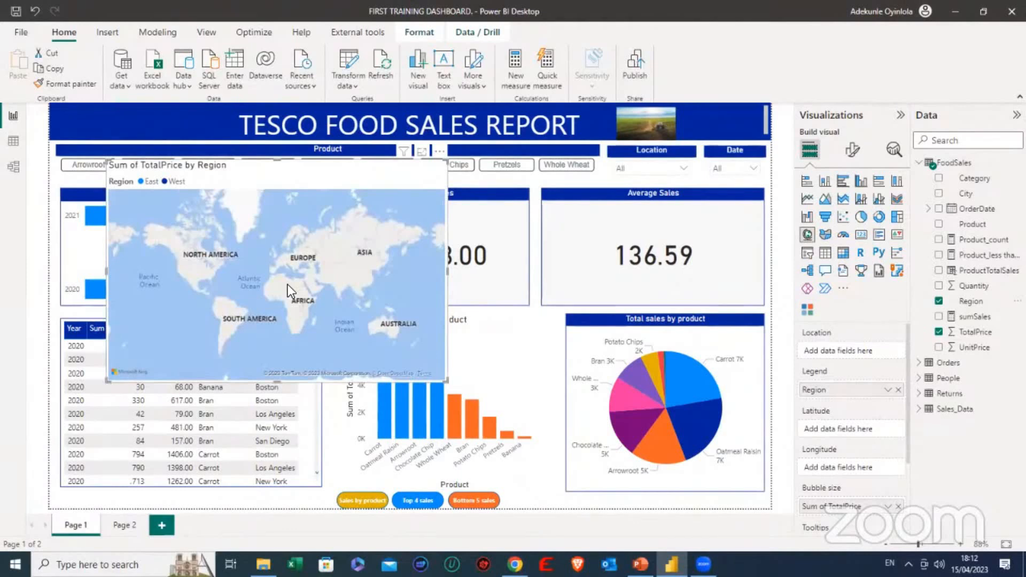
scroll(288, 285, "up", 2)
scroll(288, 285, "down", 2)
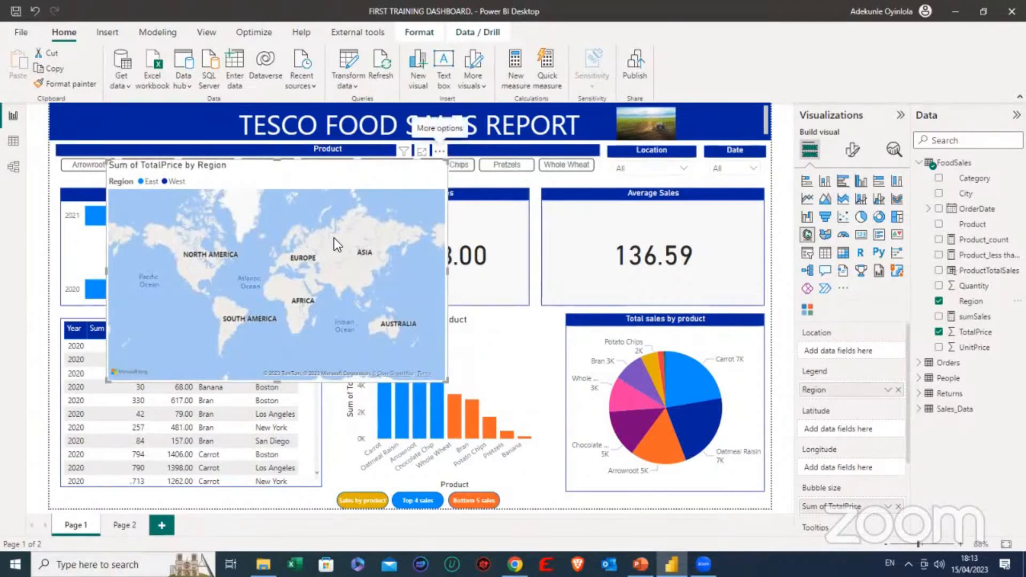
Convert the TotalPrice by Region map to a filled map and remove it from the report page.
left_click(824, 236)
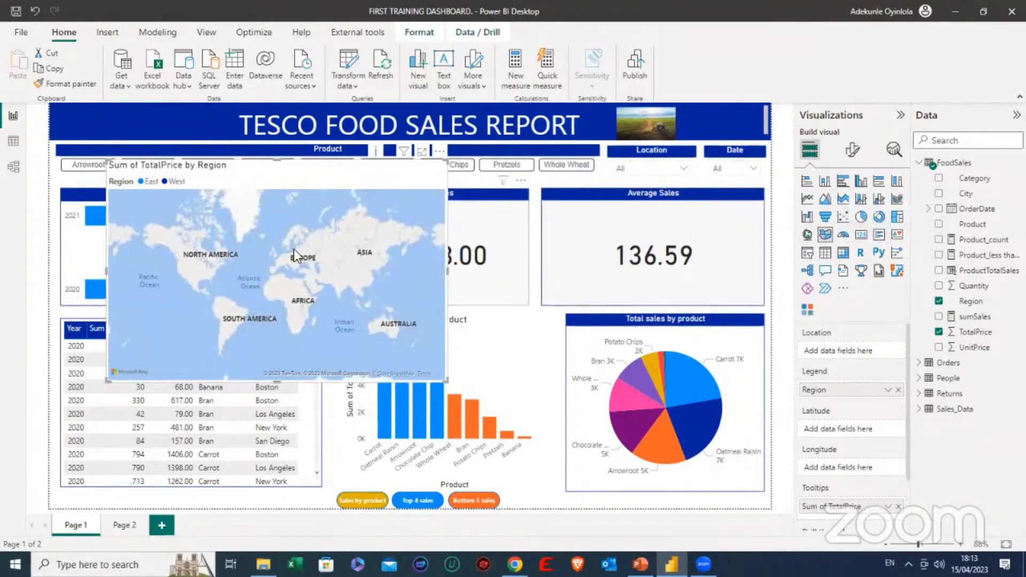
left_click(440, 154)
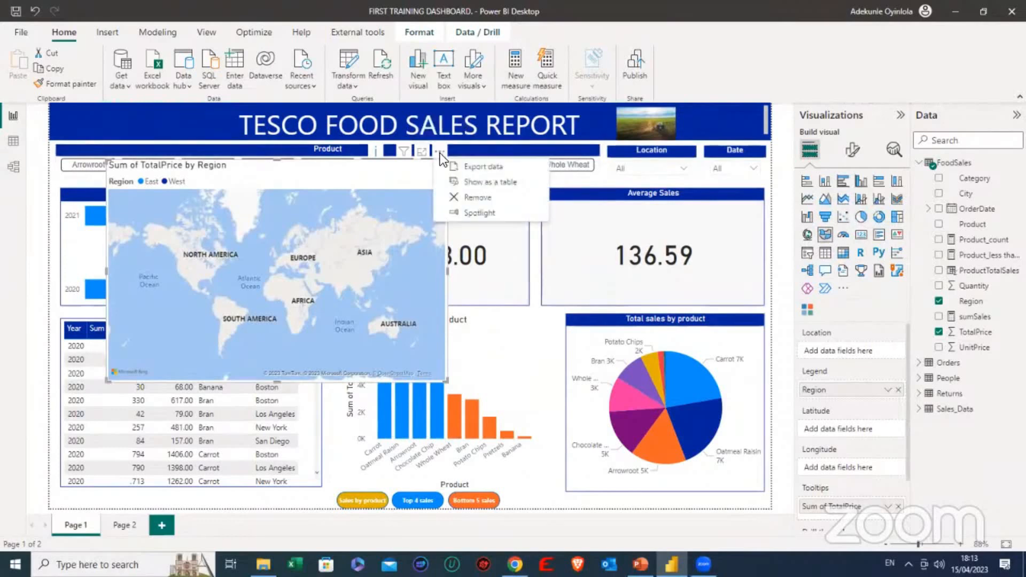
left_click(467, 196)
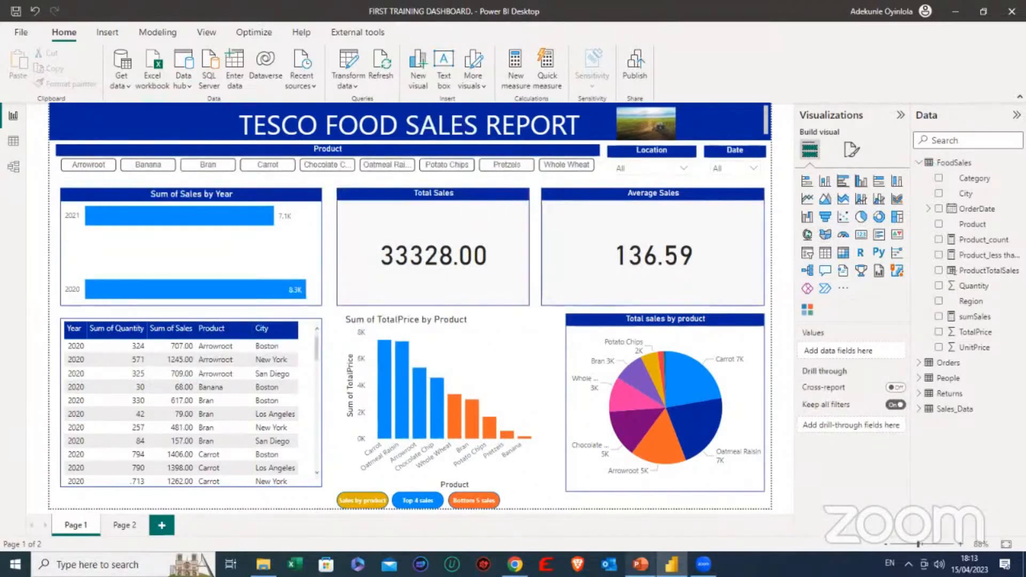
Switch to the PowerPoint slide on chart selection factors and mark the pie and donut chart icons in red ink.
mouse_move(640, 565)
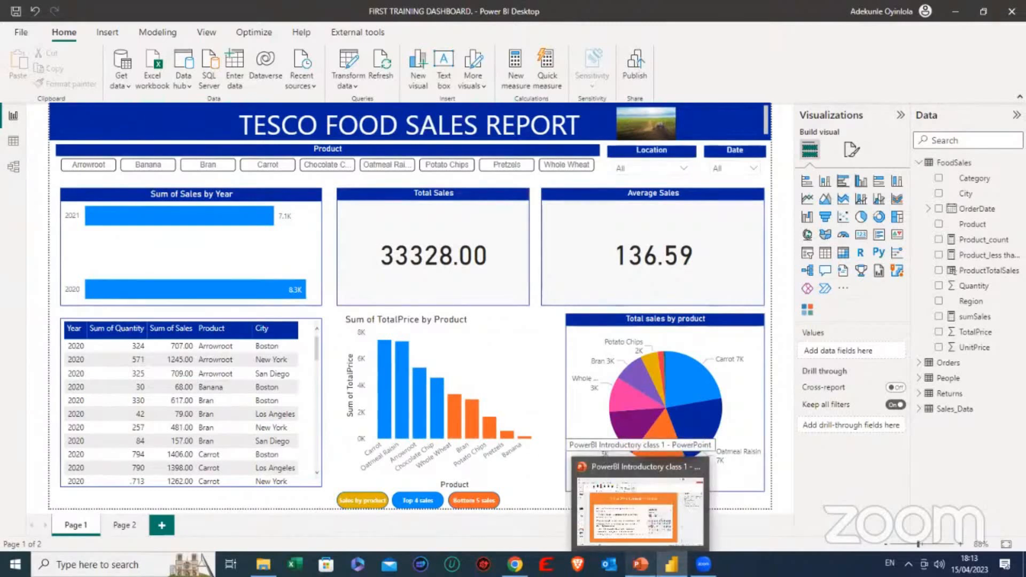
left_click(647, 558)
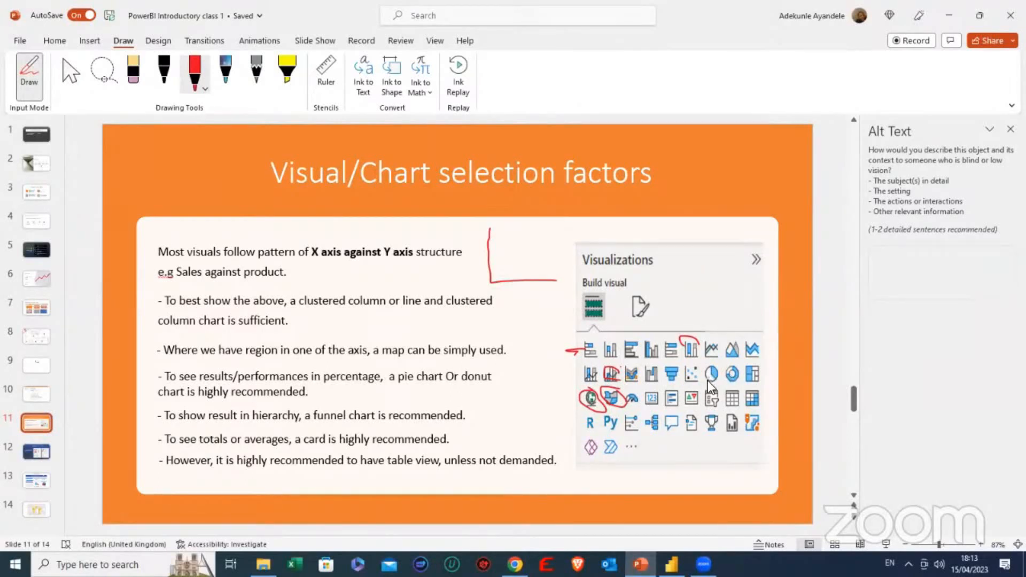
mouse_move(721, 370)
left_mouse_down()
mouse_move(707, 373)
mouse_move(738, 367)
mouse_move(734, 381)
left_mouse_up()
Switch back to Power BI and open the detail label settings of the Total sales by product pie chart.
left_click(674, 563)
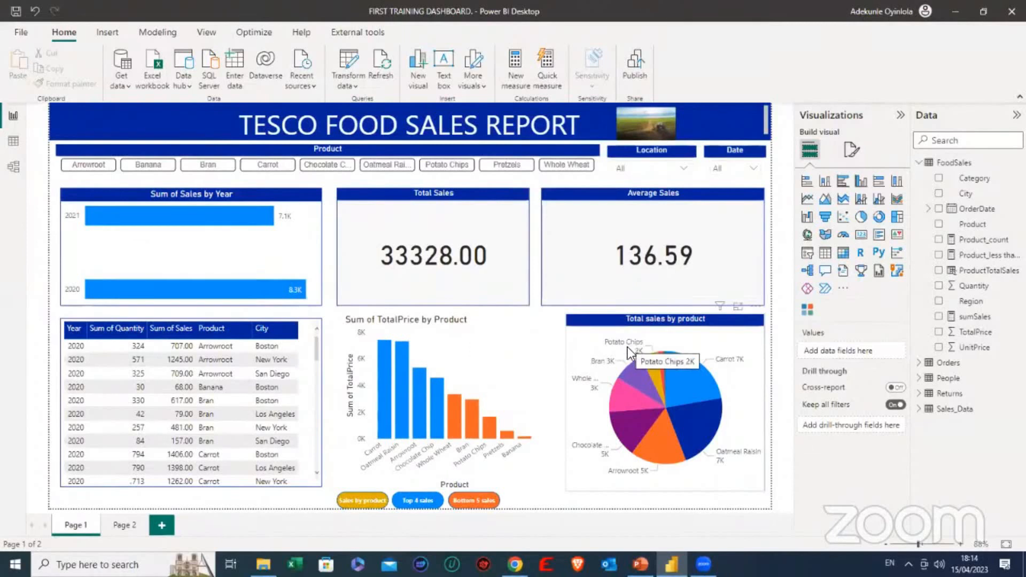
left_click(715, 339)
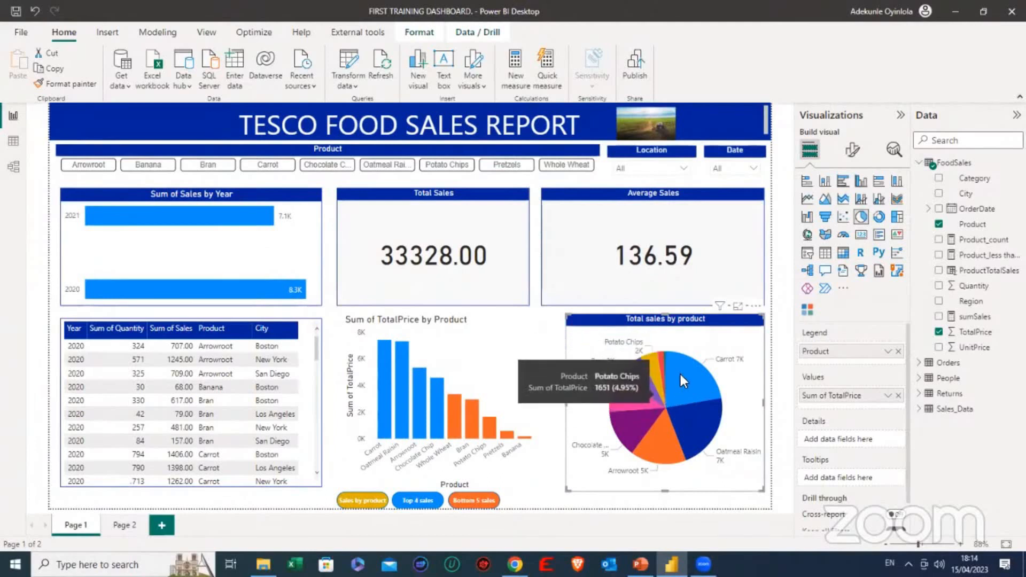
left_click(854, 152)
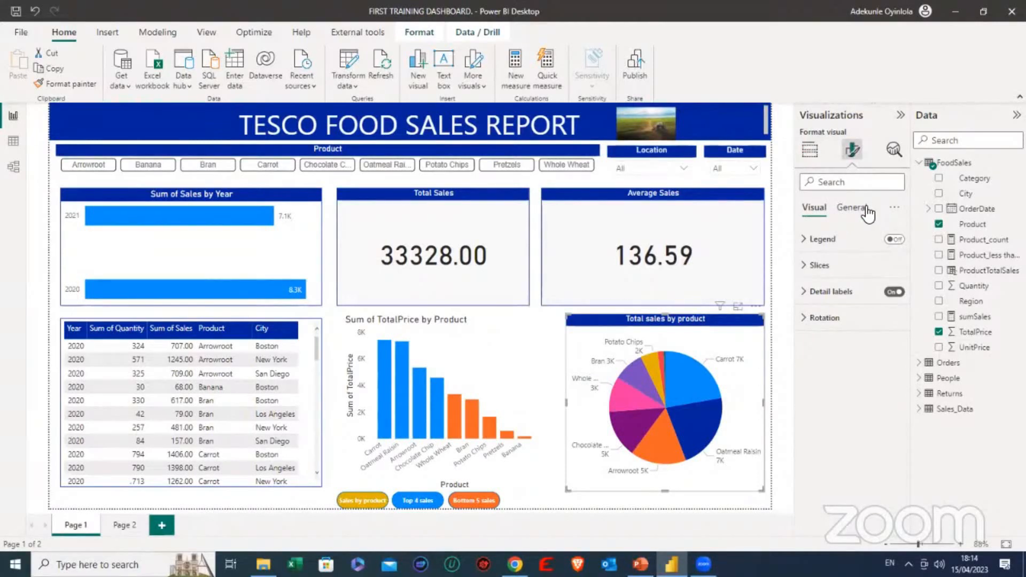
left_click(811, 294)
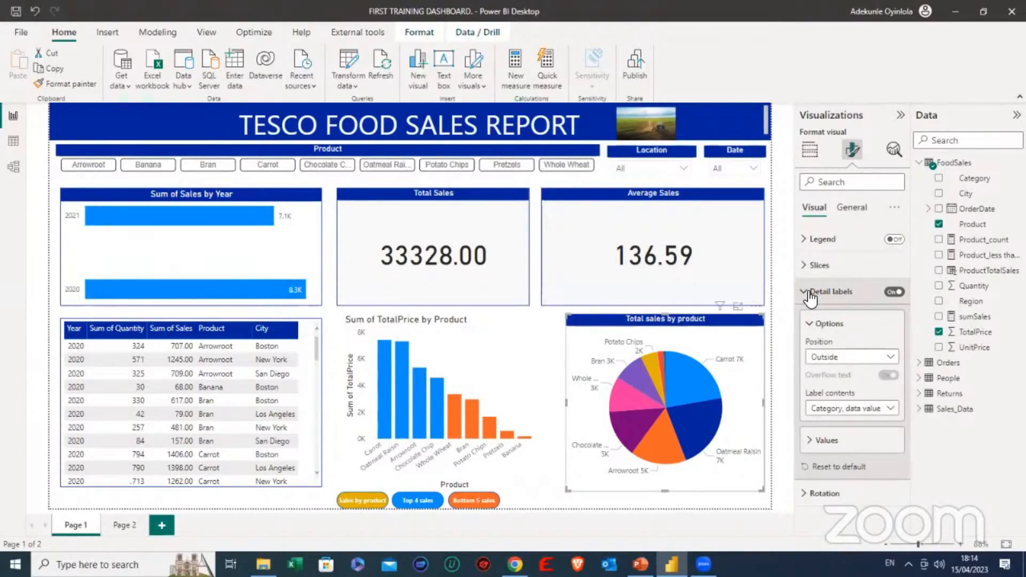
Try the Inside position for the pie chart's detail labels and restore it to Outside.
left_click(855, 358)
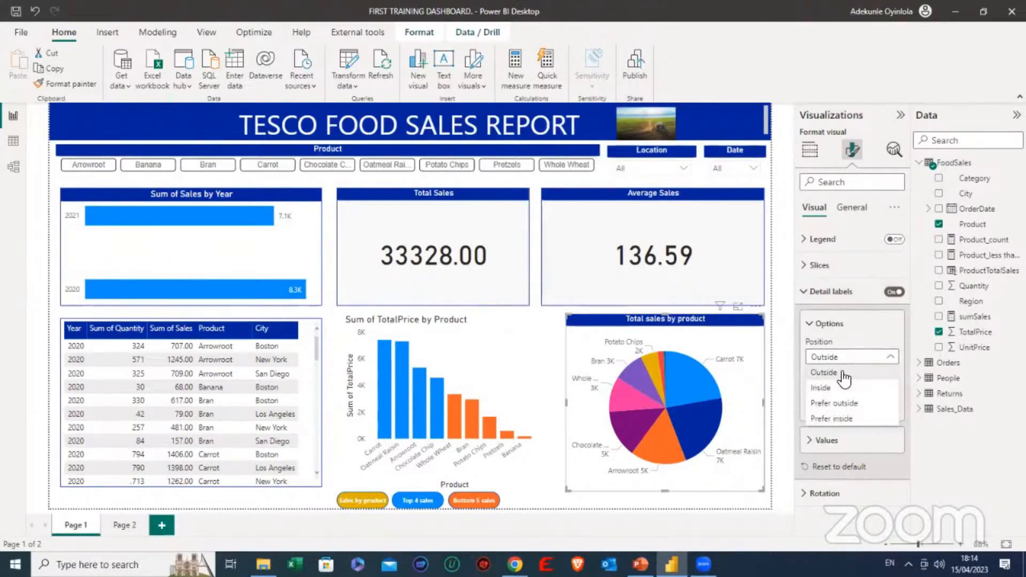
left_click(834, 387)
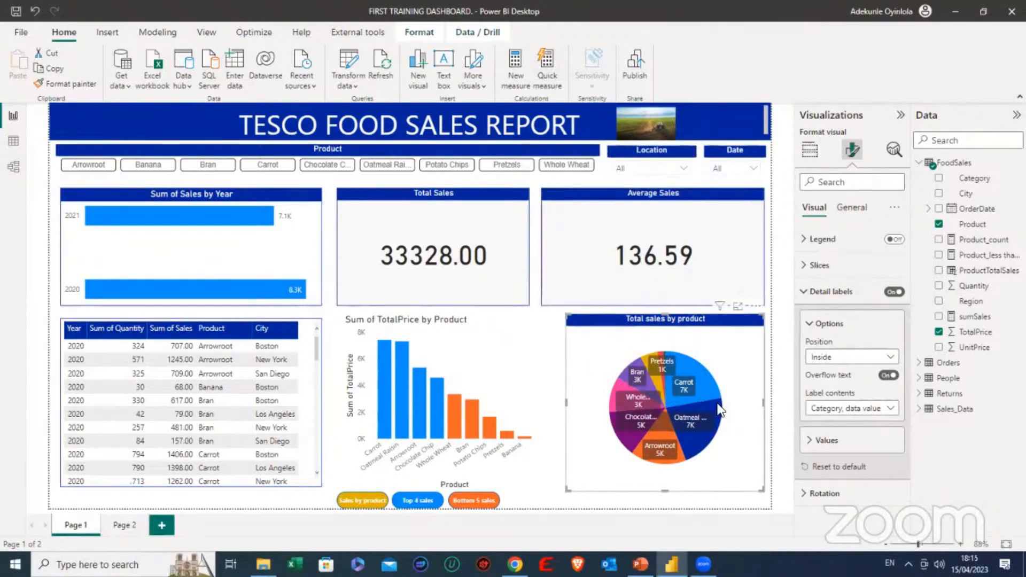
left_click(874, 357)
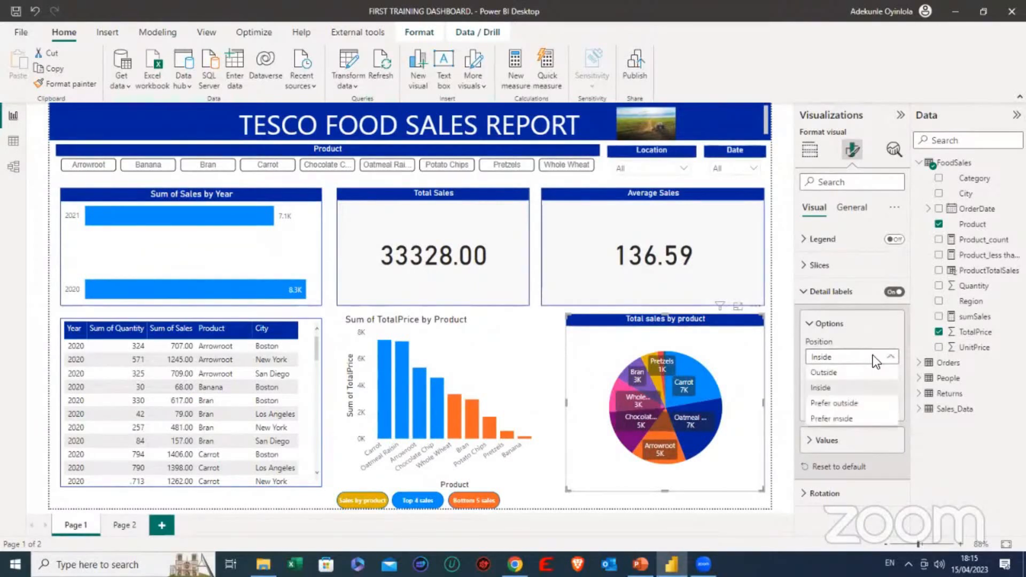
left_click(828, 375)
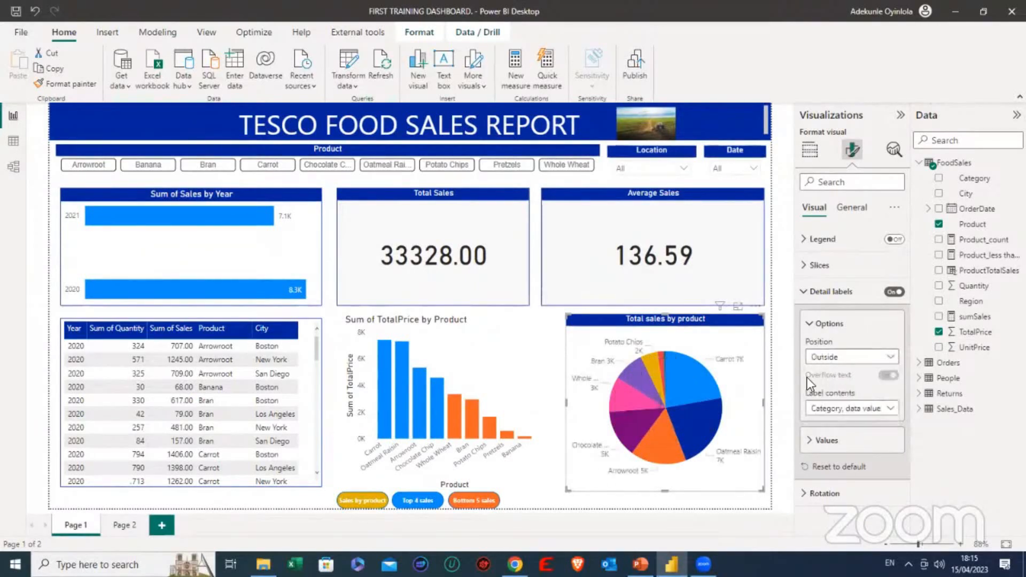
Set the pie chart's detail label contents to Category, percent of total and close the detail label settings.
left_click(854, 410)
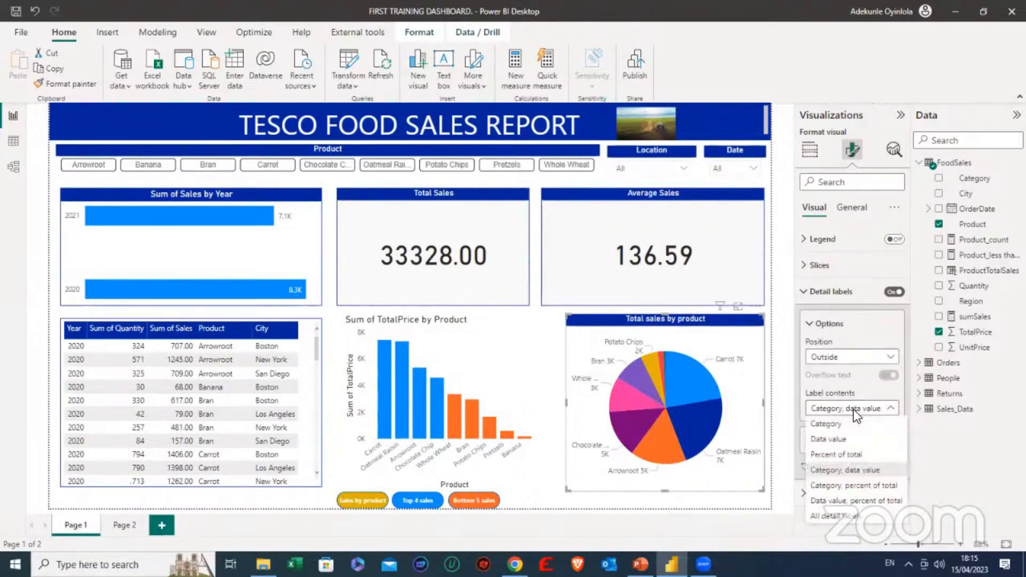
left_click(848, 485)
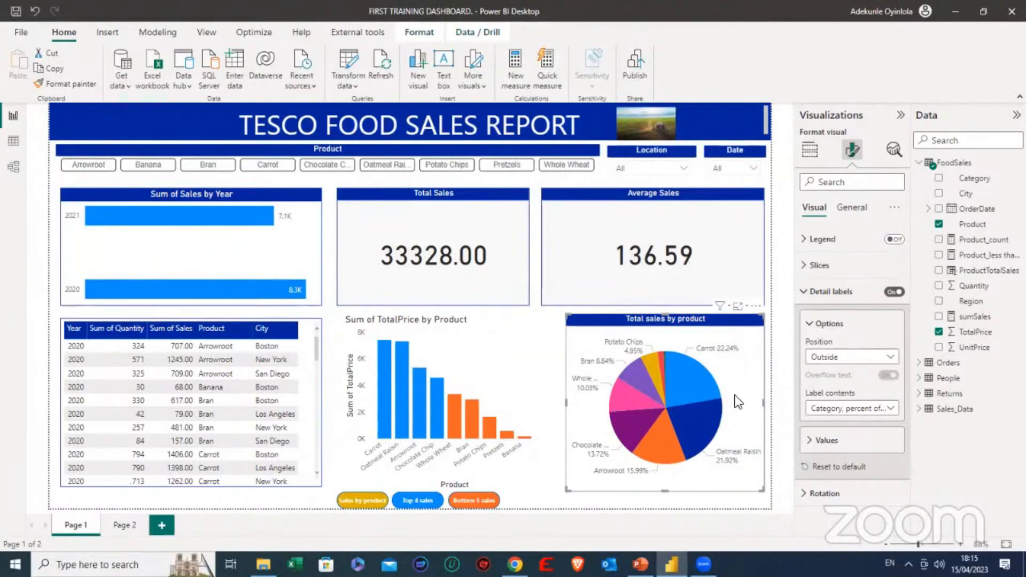
mouse_move(697, 364)
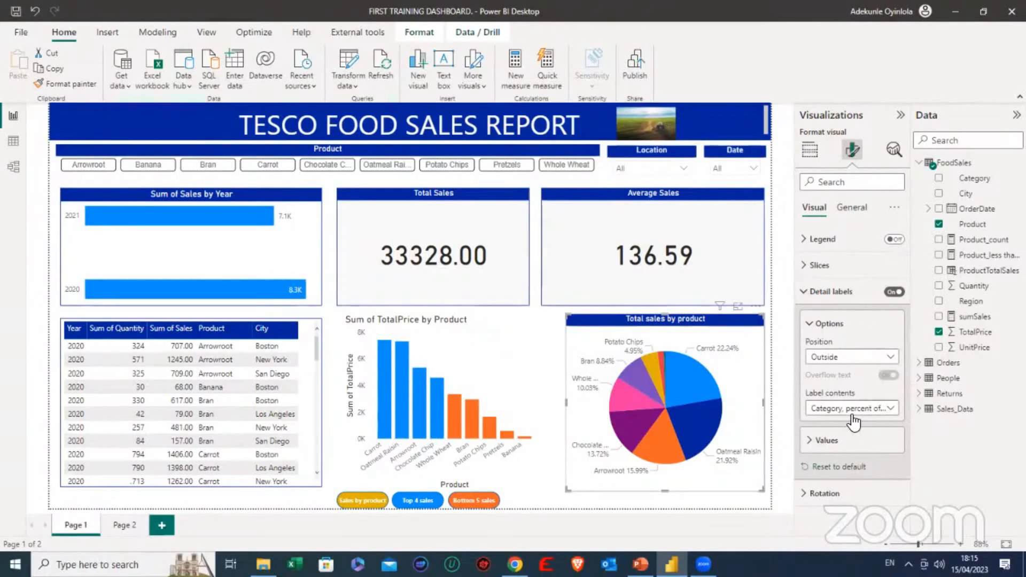
left_click(805, 322)
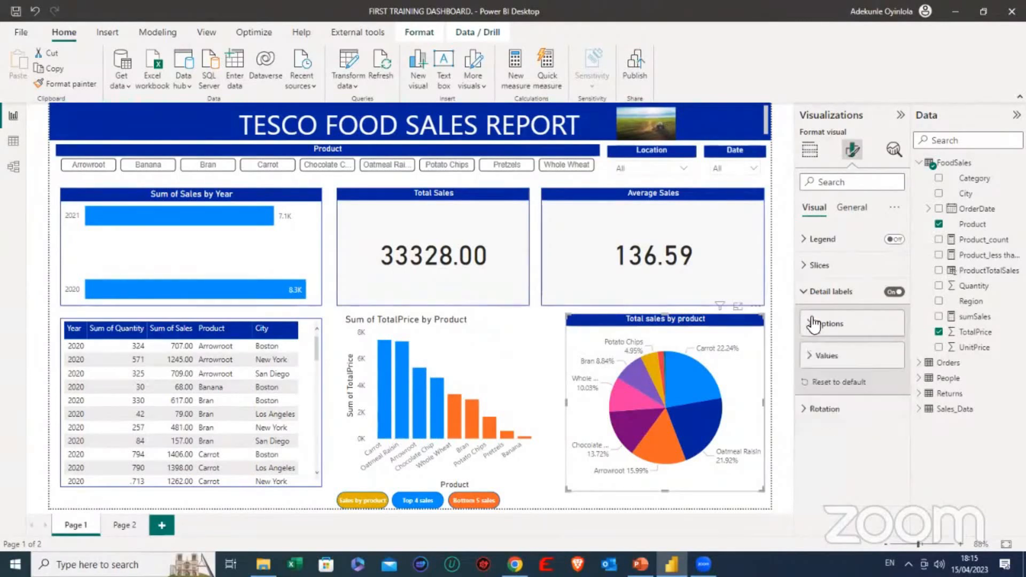
left_click(809, 293)
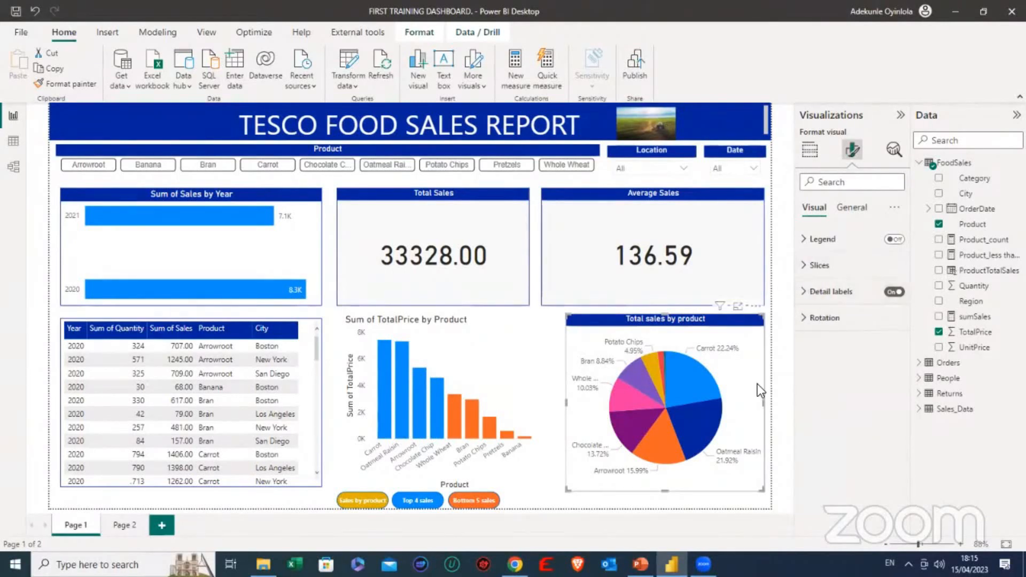
left_click(852, 208)
Check the chart selection factors slide in PowerPoint, return to Power BI and deselect the pie chart.
left_click(640, 564)
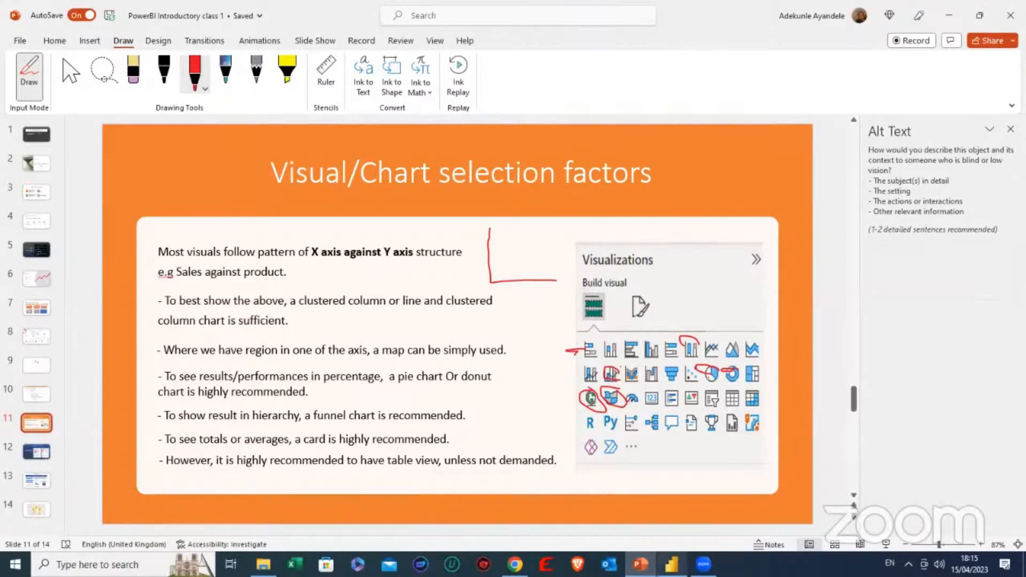
left_click(672, 565)
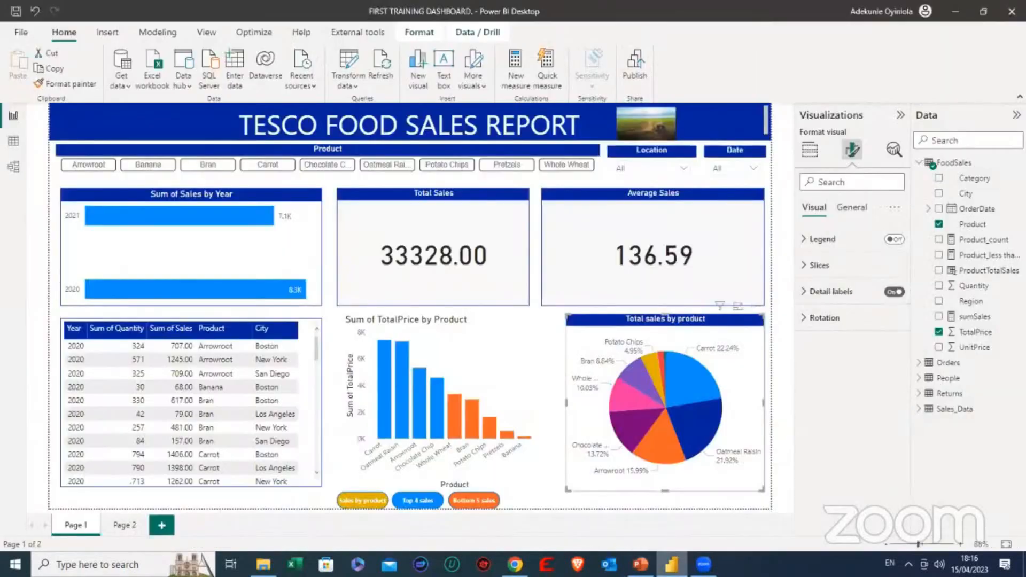
left_click(556, 351)
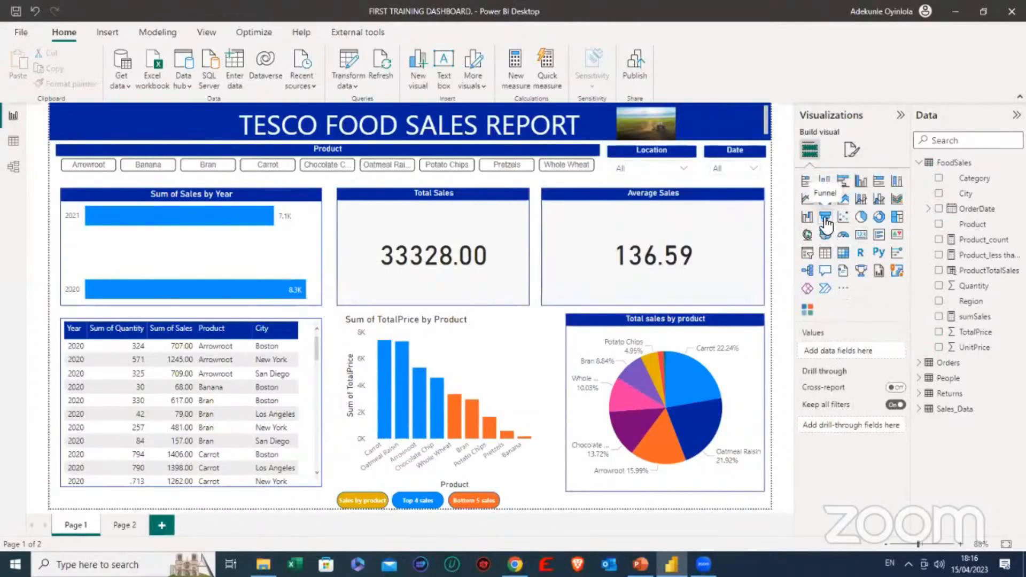
Switch to PowerPoint, circle the funnel chart icon on the slide in red ink, and return to the Power BI report.
mouse_move(640, 565)
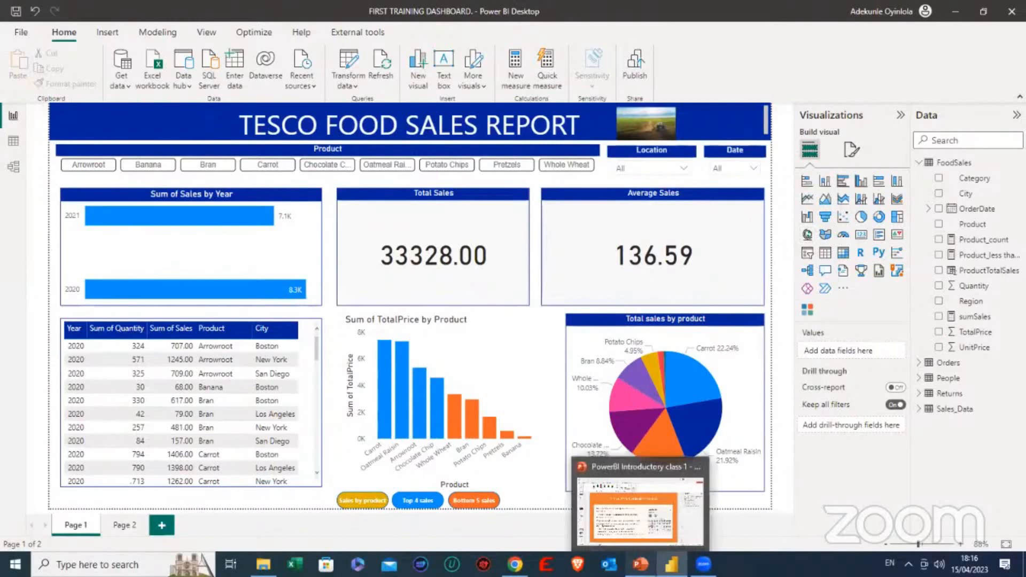
left_click(641, 513)
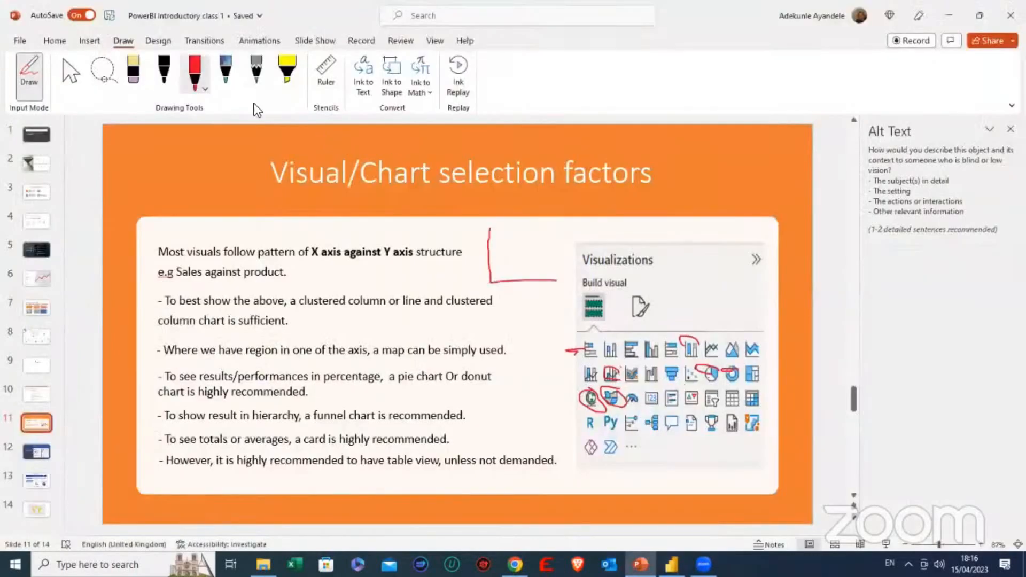
left_click(201, 76)
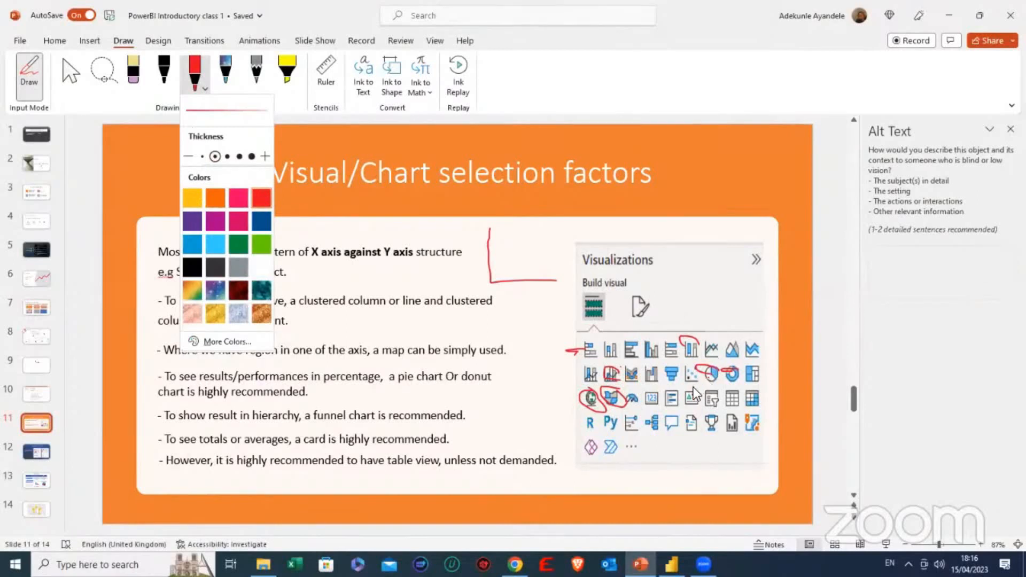
mouse_move(675, 358)
left_mouse_down()
mouse_move(661, 368)
mouse_move(668, 384)
mouse_move(686, 375)
mouse_move(681, 359)
left_mouse_up()
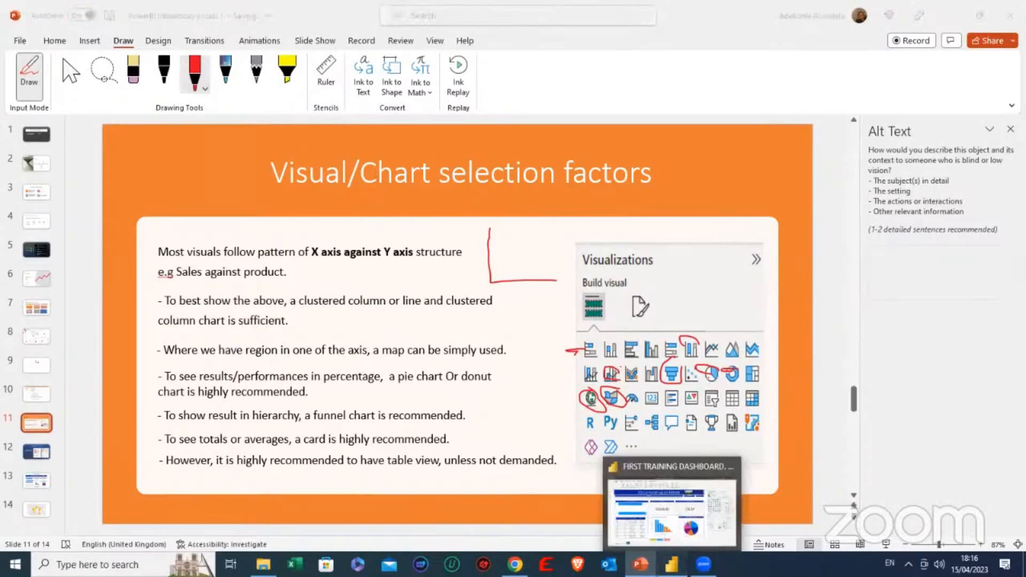
left_click(672, 564)
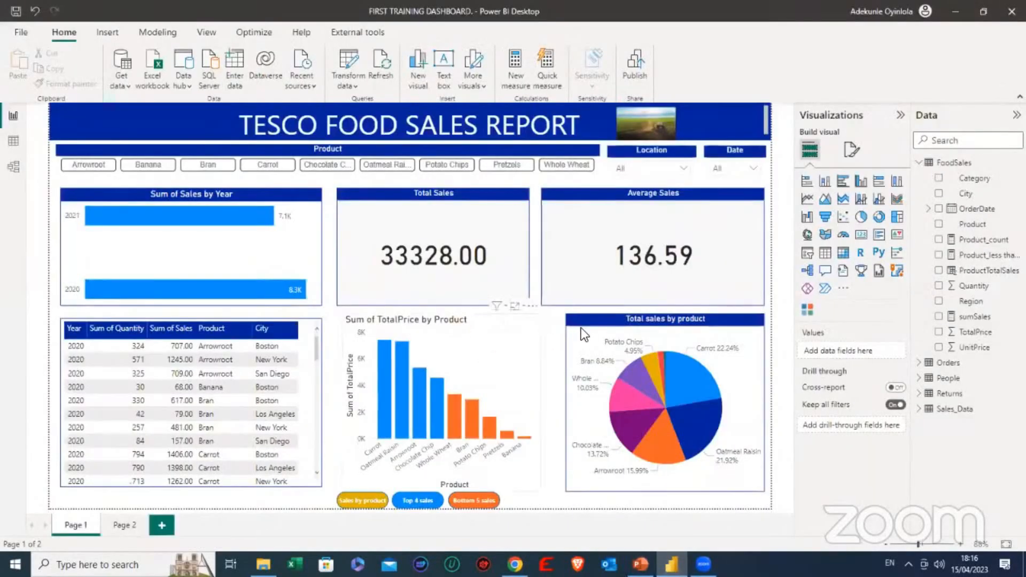
Add a funnel chart showing TotalPrice by Product over the middle of the report page.
left_click(825, 219)
left_click_drag(213, 274, 438, 334)
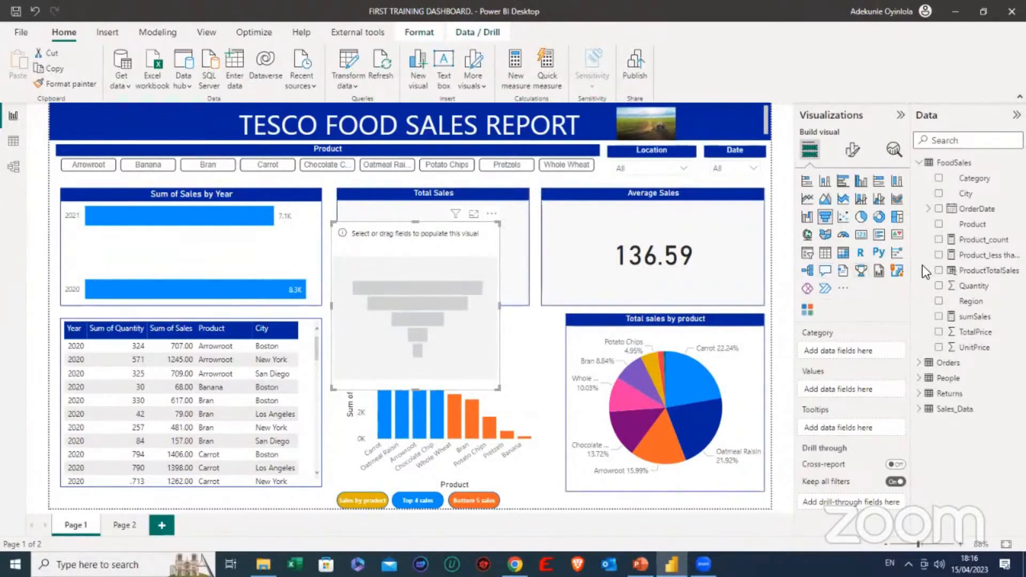
left_click(940, 224)
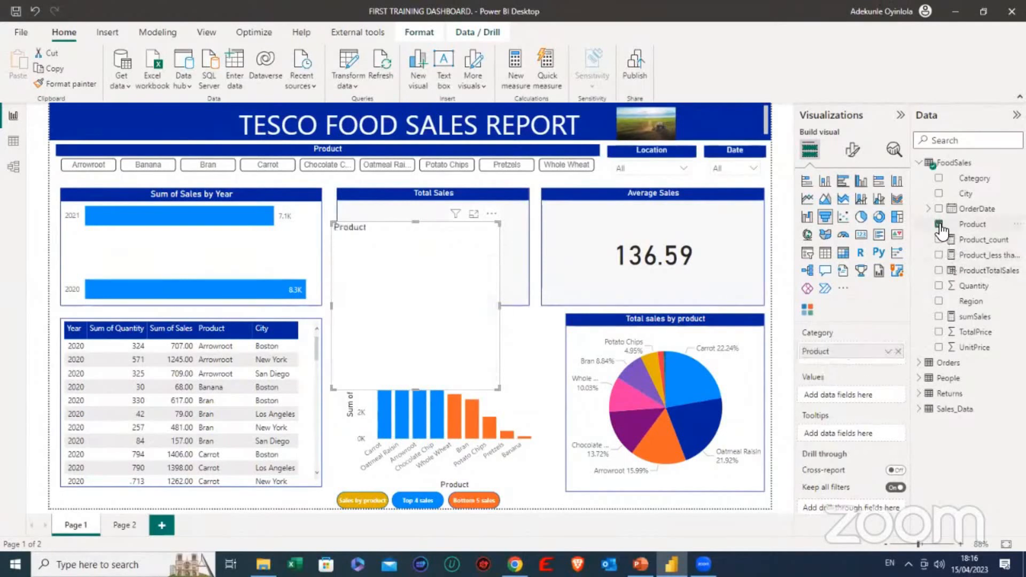
left_click(939, 332)
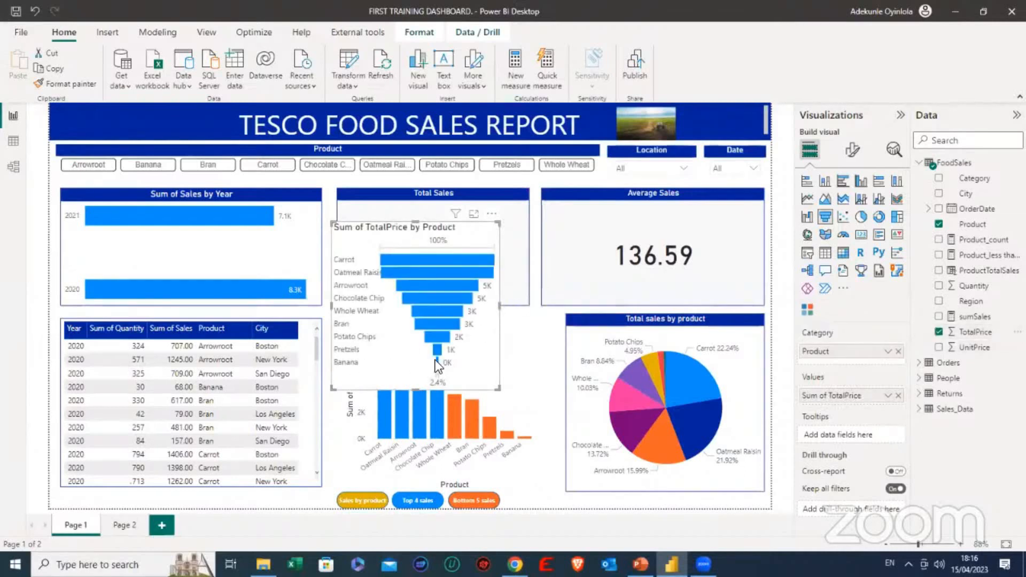
Inspect the tooltips of the funnel chart's bars and remove the funnel chart from the report.
mouse_move(435, 360)
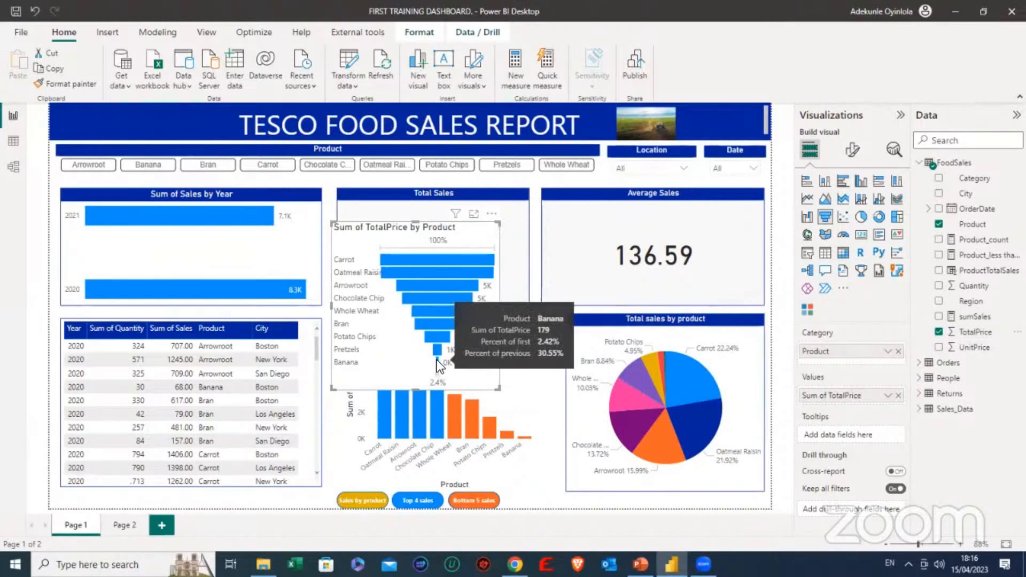
mouse_move(445, 263)
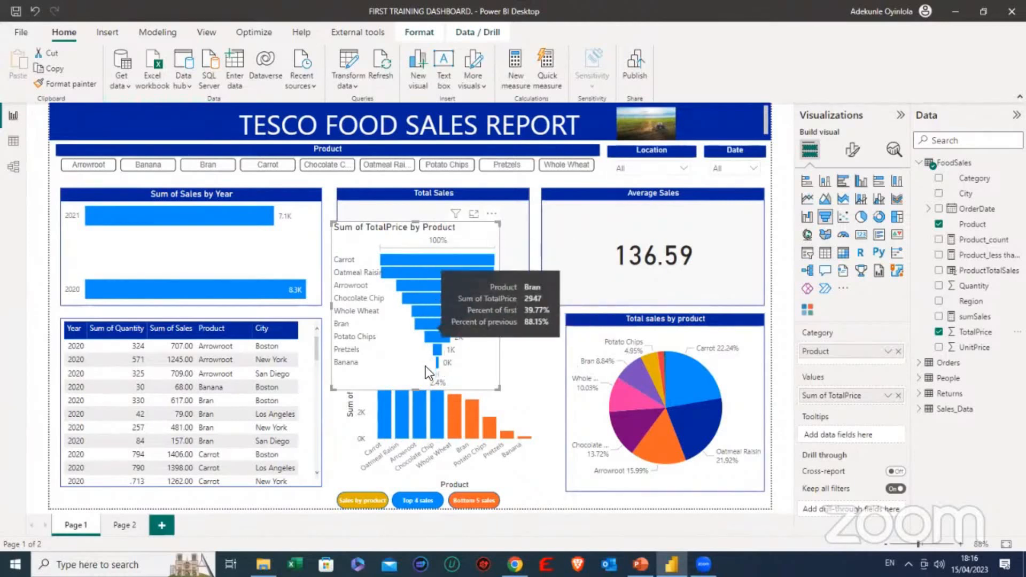
left_click(492, 214)
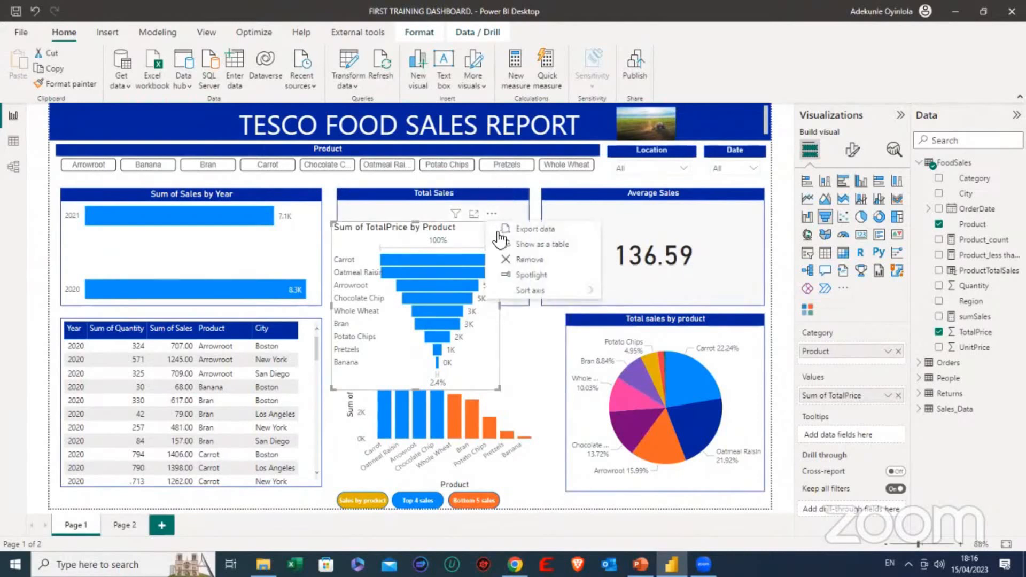
left_click(537, 260)
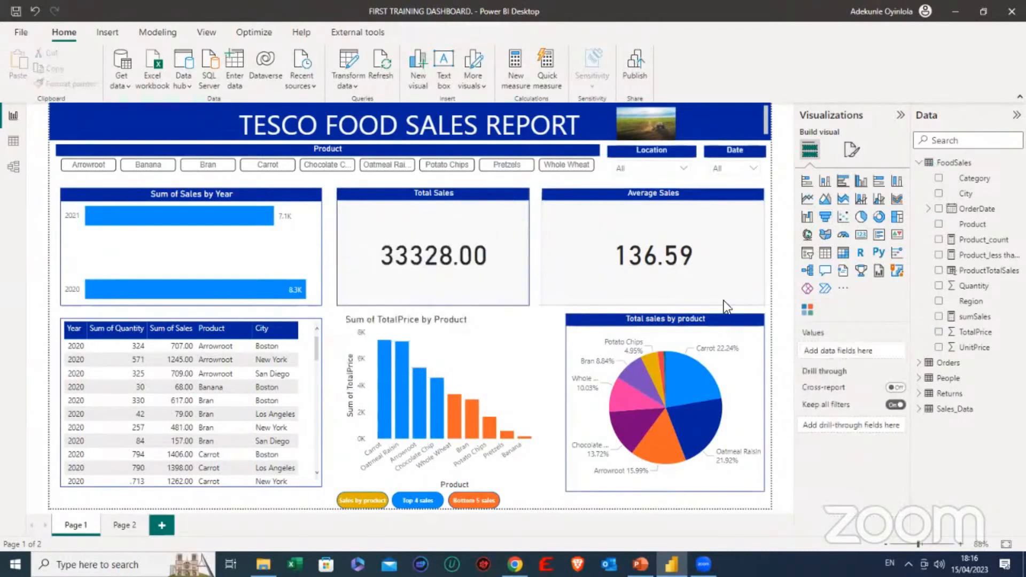
Switch to PowerPoint, circle the card visual icon on the slide in red ink, and return to the Power BI report.
left_click(639, 564)
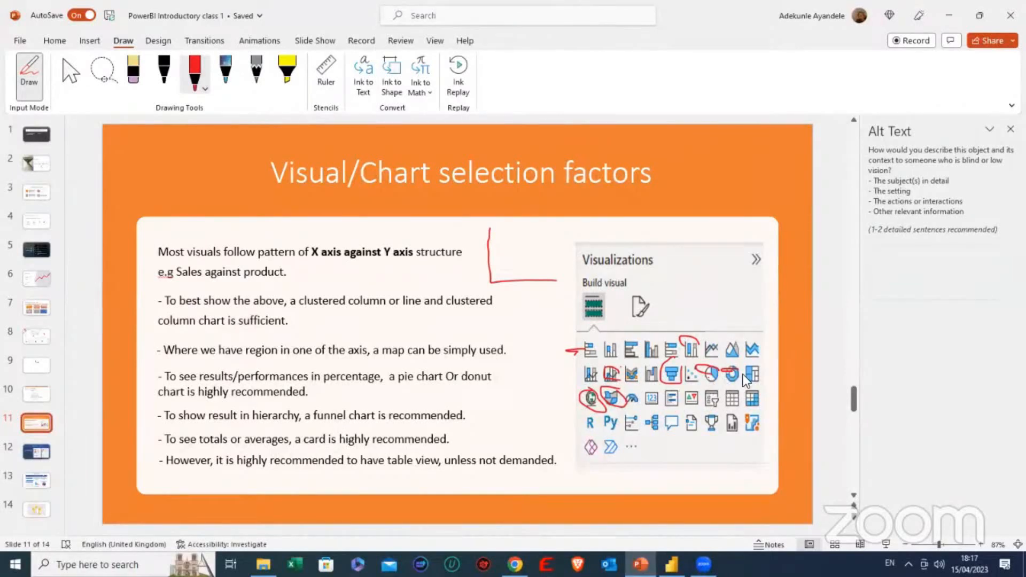
mouse_move(660, 389)
left_mouse_down()
mouse_move(641, 391)
mouse_move(644, 413)
mouse_move(661, 410)
mouse_move(661, 392)
left_mouse_up()
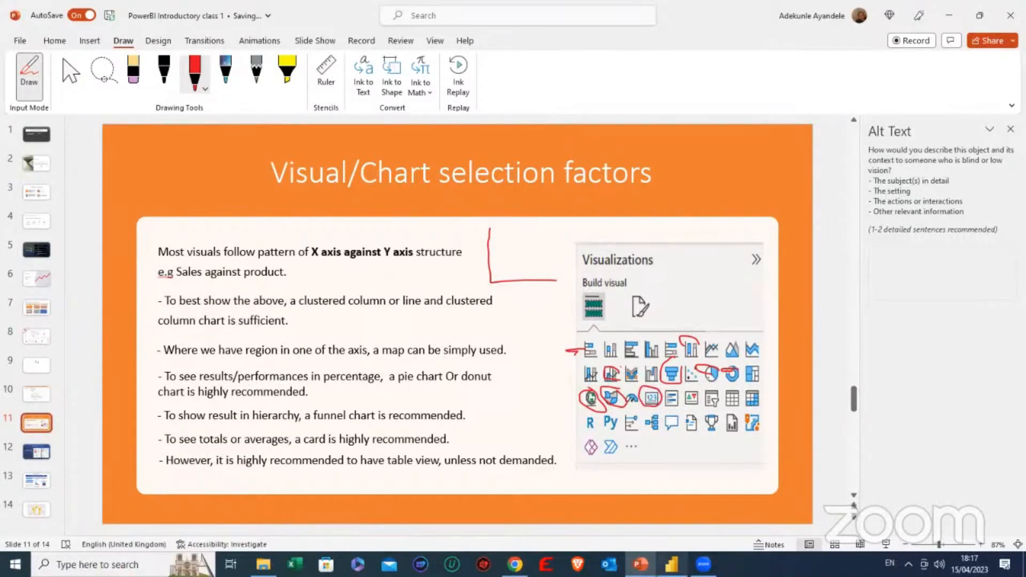
mouse_move(672, 565)
left_click(672, 489)
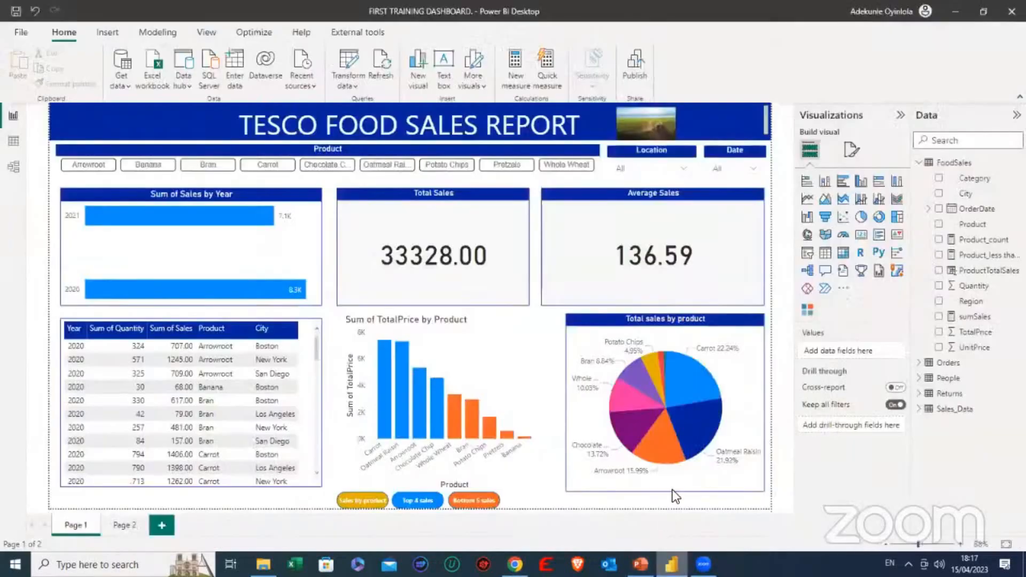
Check which field the Total Sales card uses, and add a new card of reduced height showing sumSales.
left_click(498, 251)
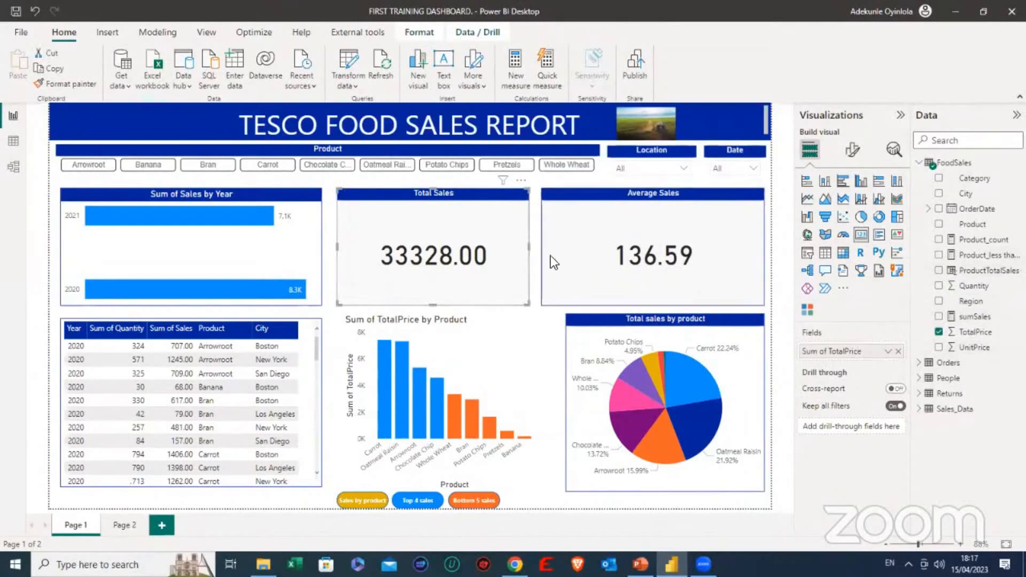
left_click(549, 324)
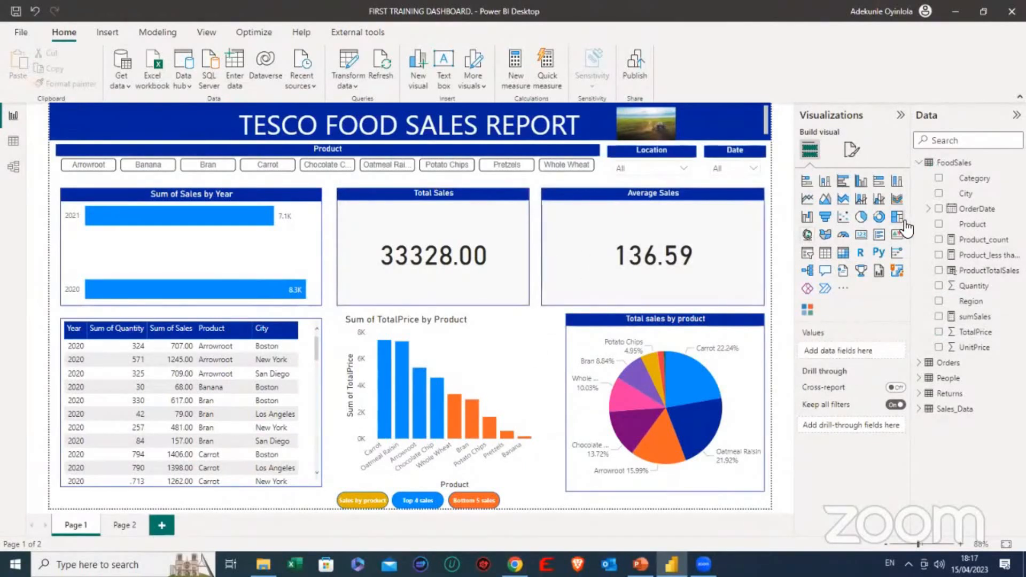
left_click(861, 234)
left_click_drag(230, 256, 366, 299)
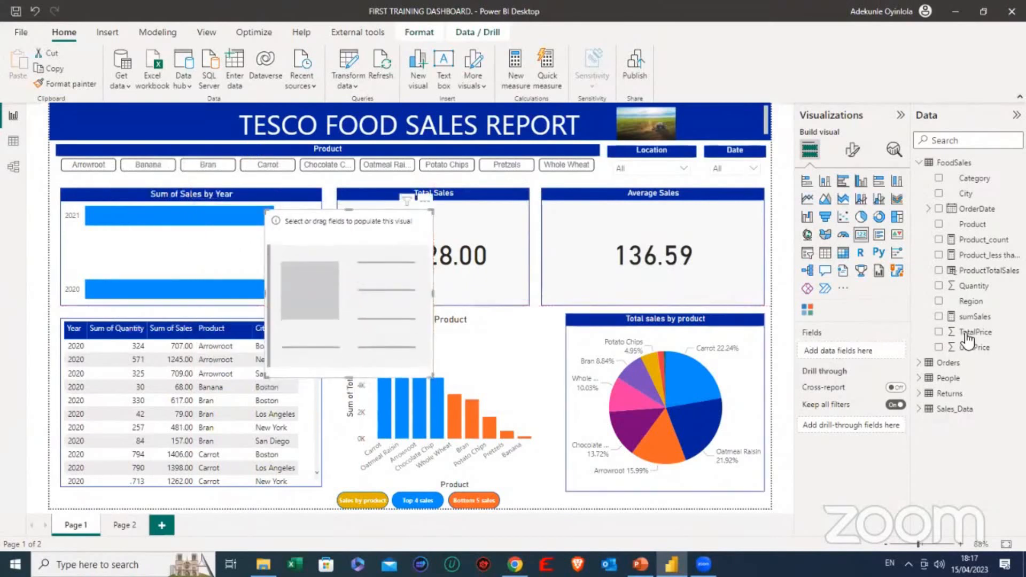
left_click(939, 317)
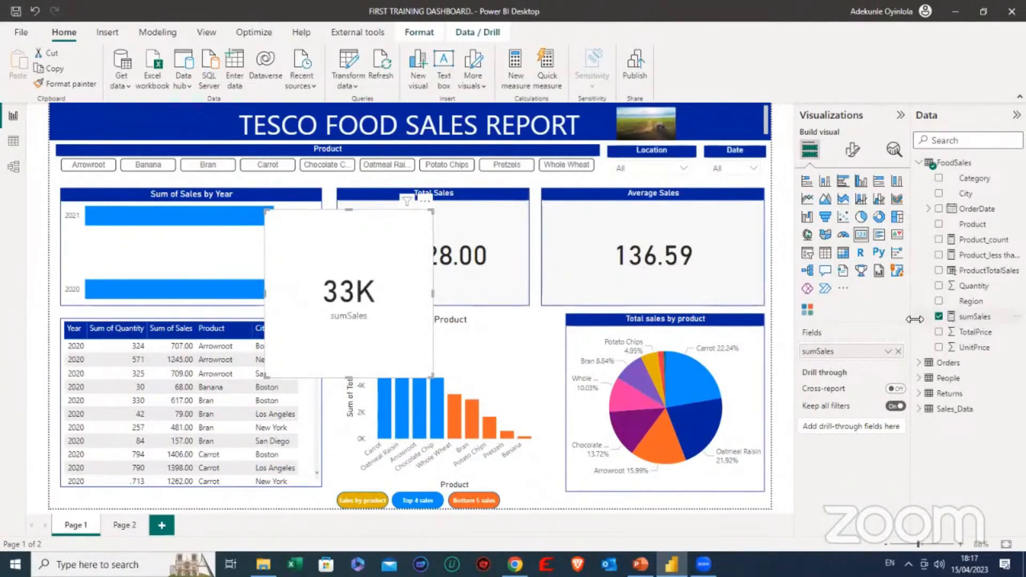
left_click_drag(356, 377, 365, 312)
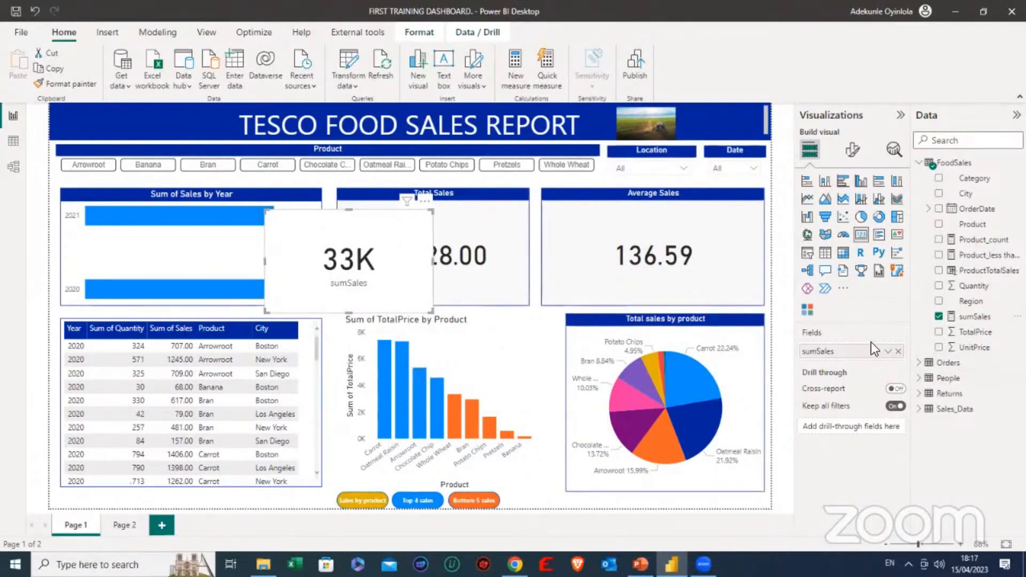
Look at the sumSales field options and replace sumSales with TotalPrice in the new card.
left_click(887, 352)
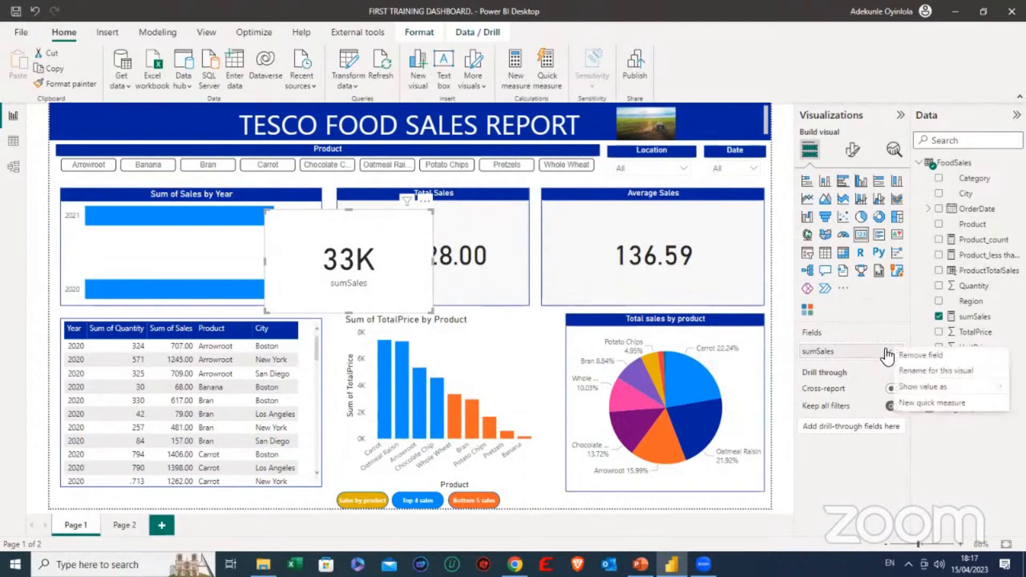
left_click(393, 254)
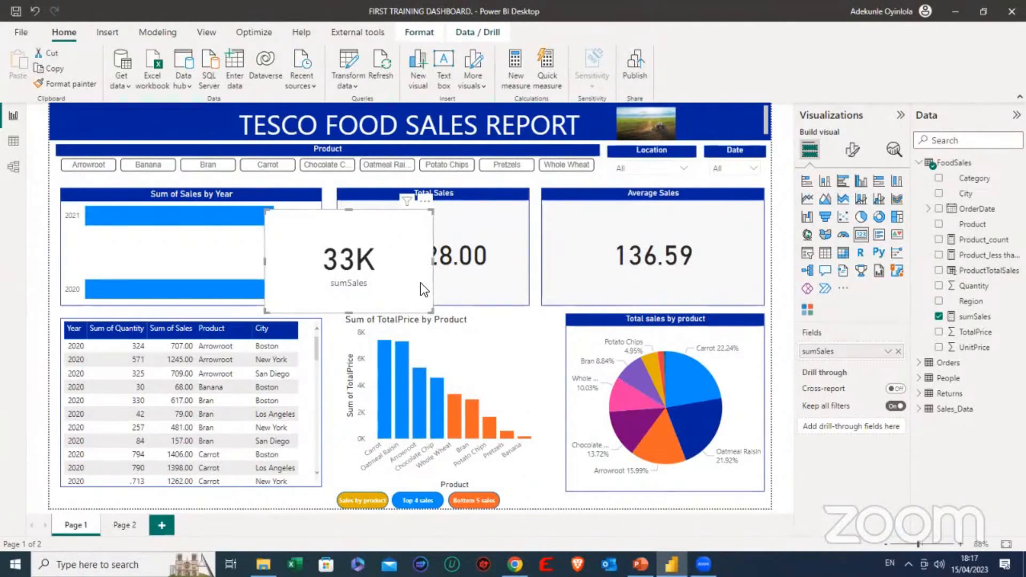
left_click(939, 317)
left_click(940, 332)
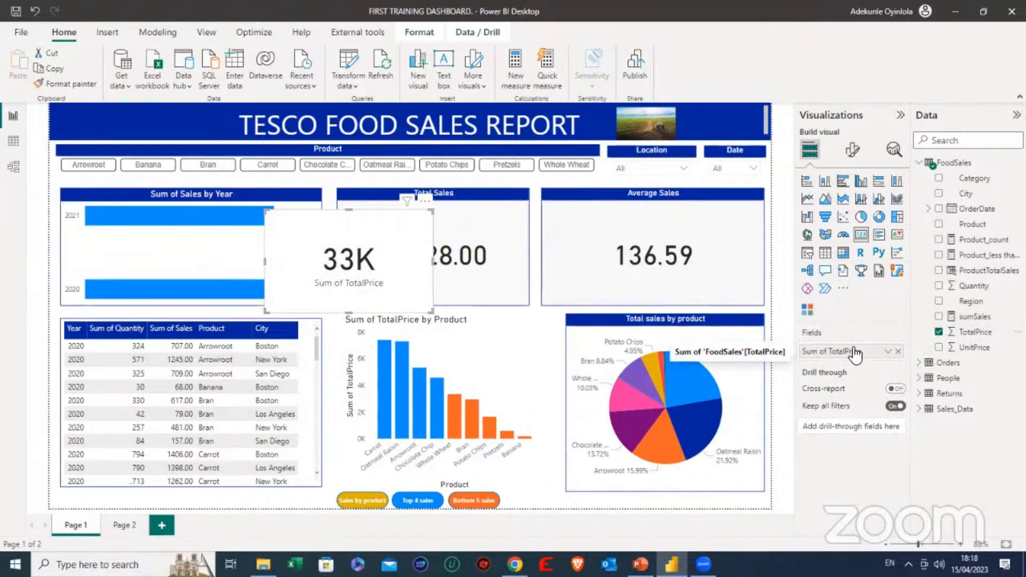
Try Average and Standard deviation as the new card's TotalPrice aggregation, and remove the card from the report.
left_click(888, 351)
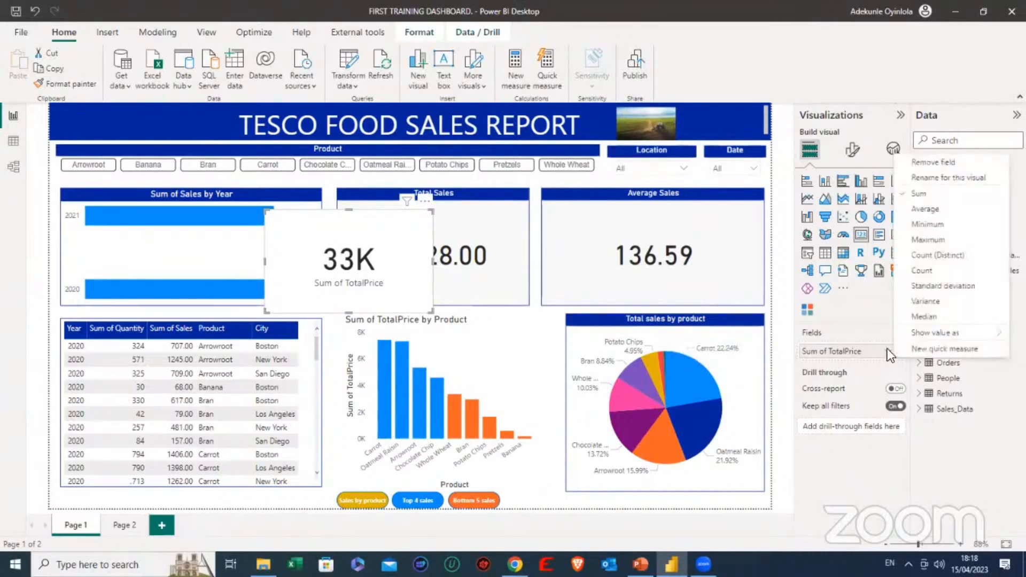
left_click(927, 211)
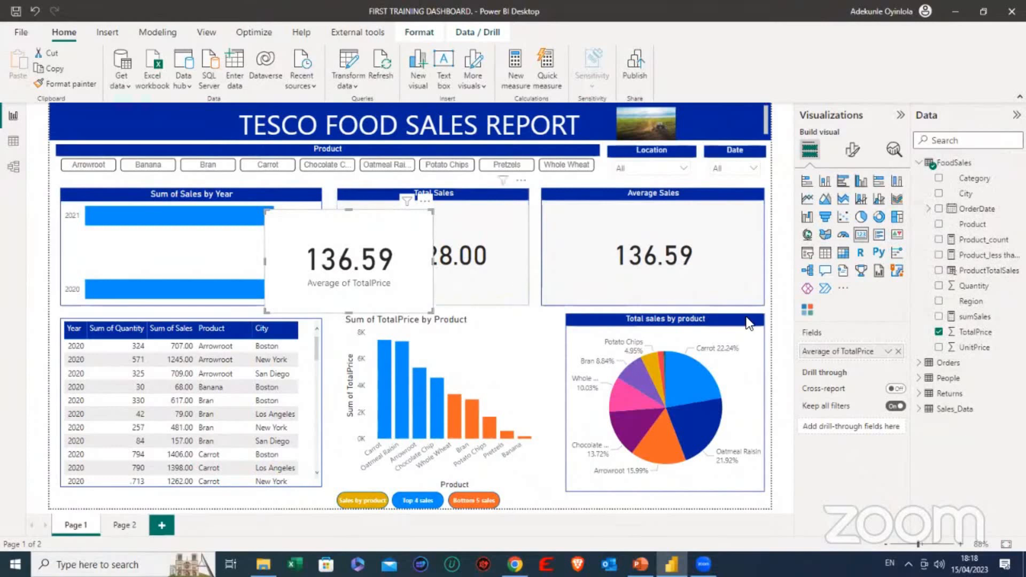
left_click(890, 350)
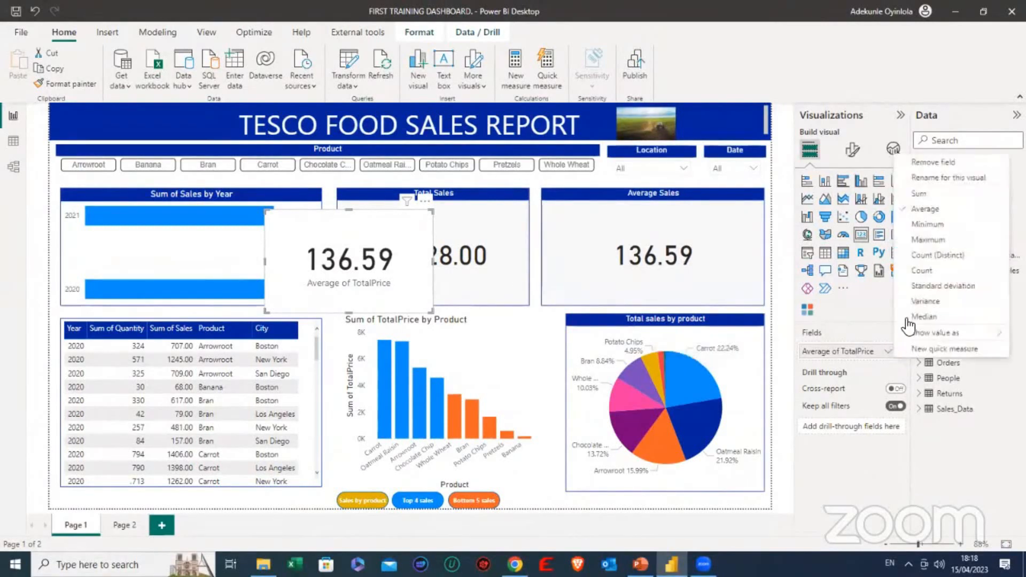
left_click(930, 288)
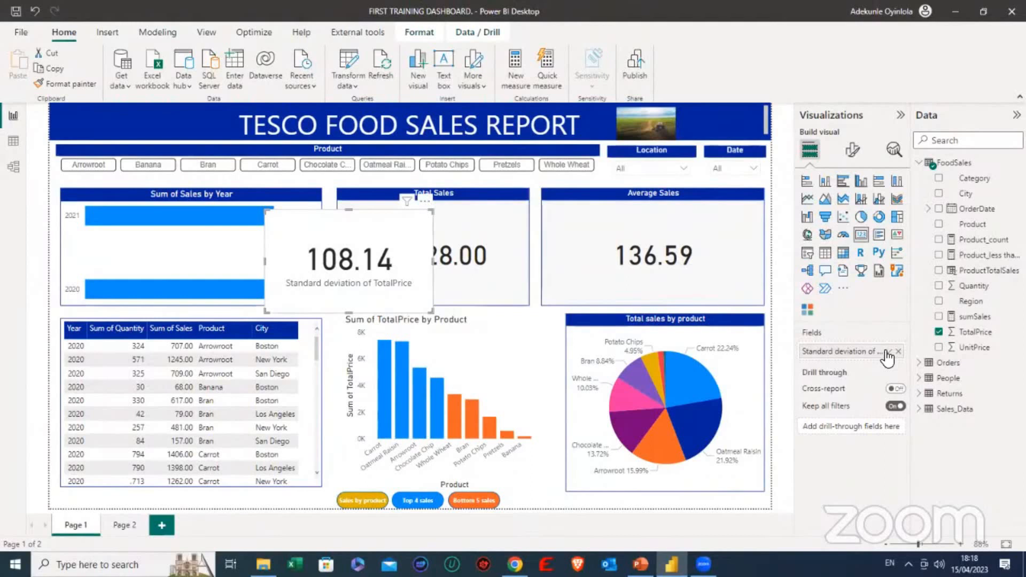
left_click(425, 201)
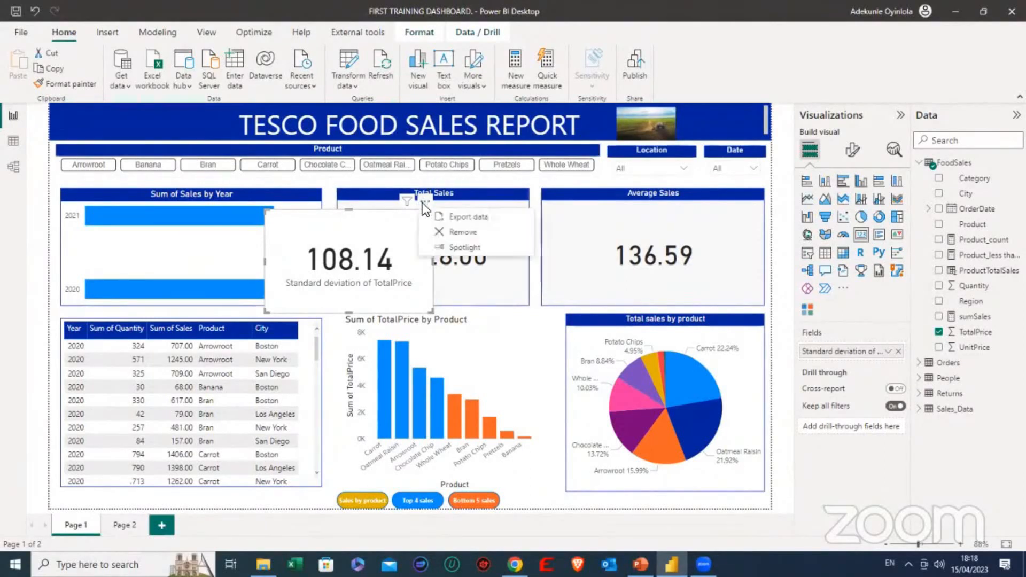
left_click(460, 232)
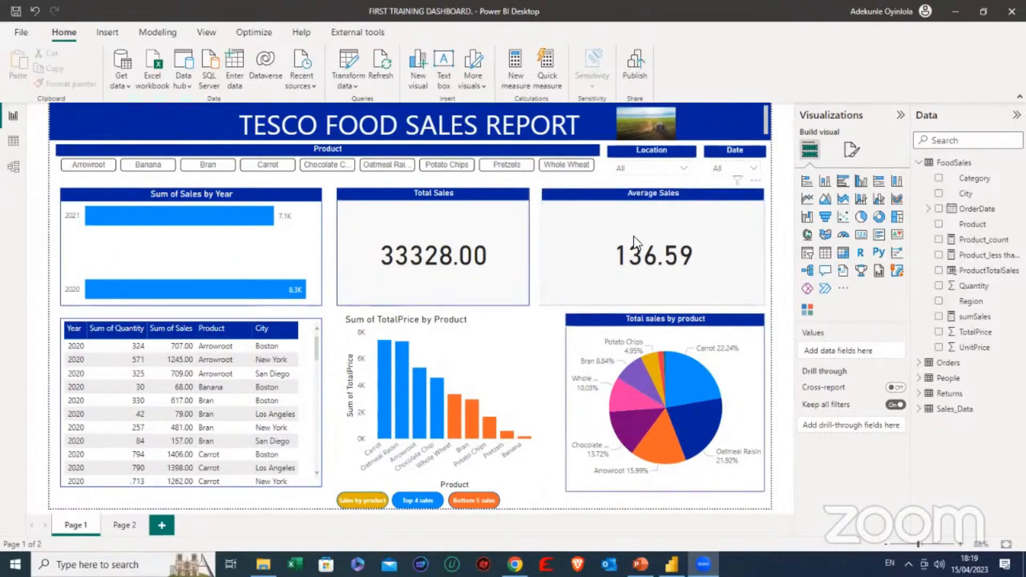
Switch to PowerPoint and review the Visual/Chart selection factors slide, comparing it with the Power BI report and previewing the following slide.
mouse_move(672, 564)
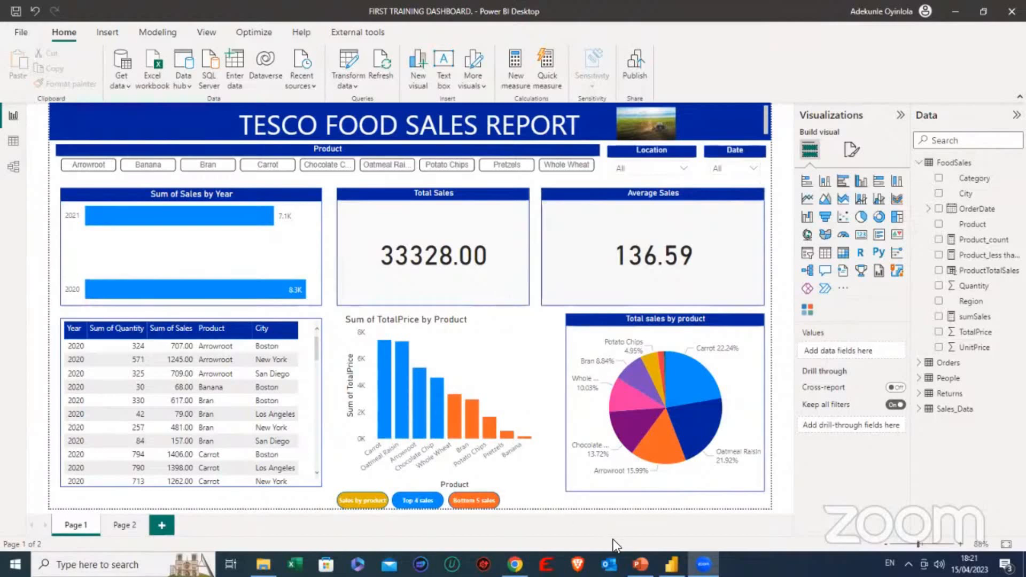
left_click(640, 564)
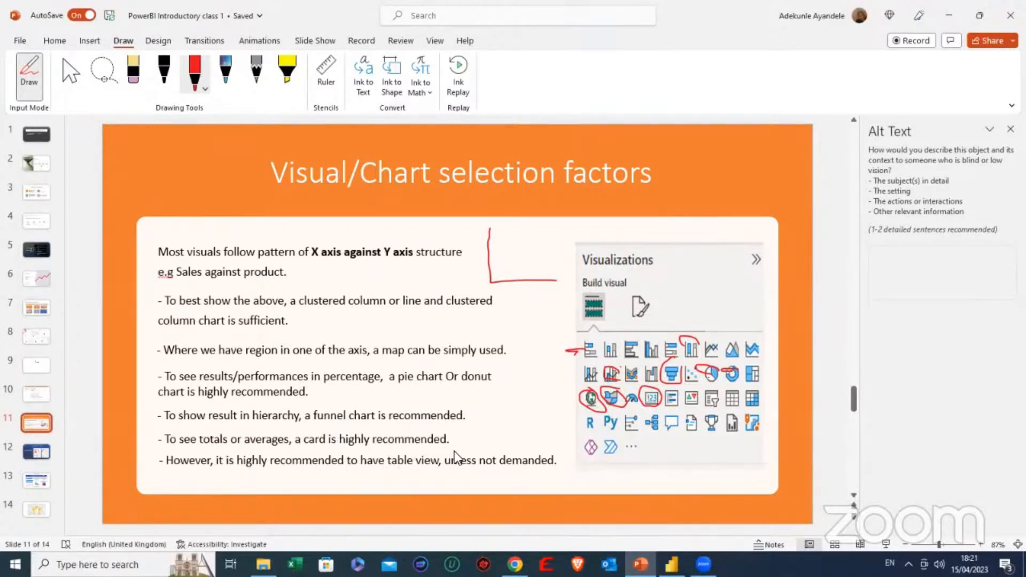
left_click(54, 41)
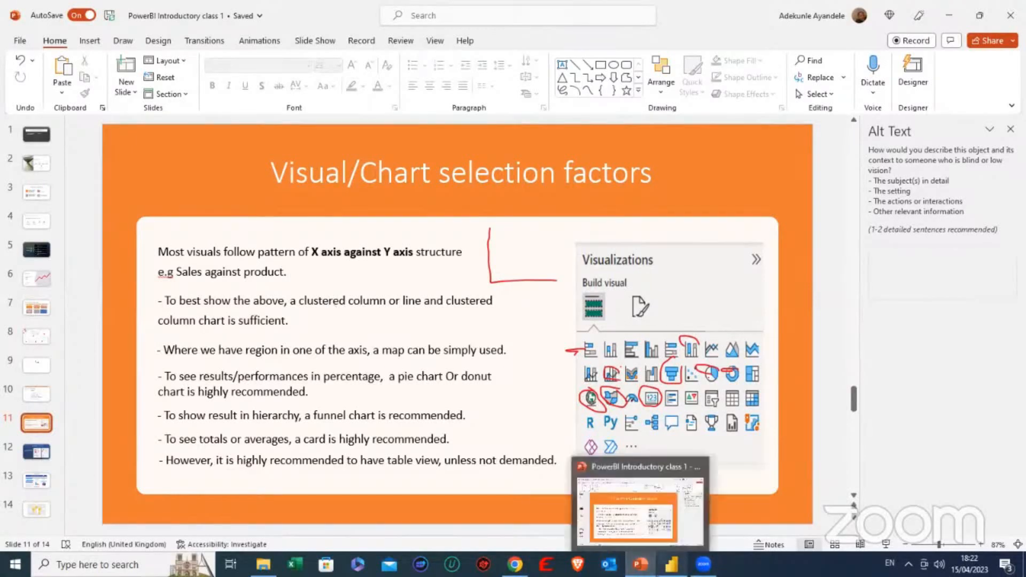
left_click(672, 565)
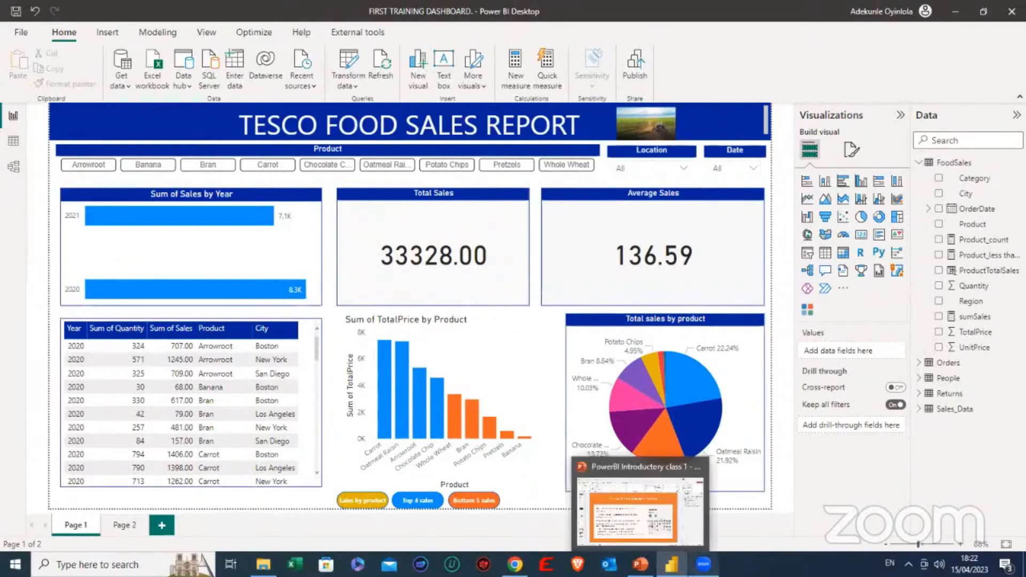
left_click(640, 564)
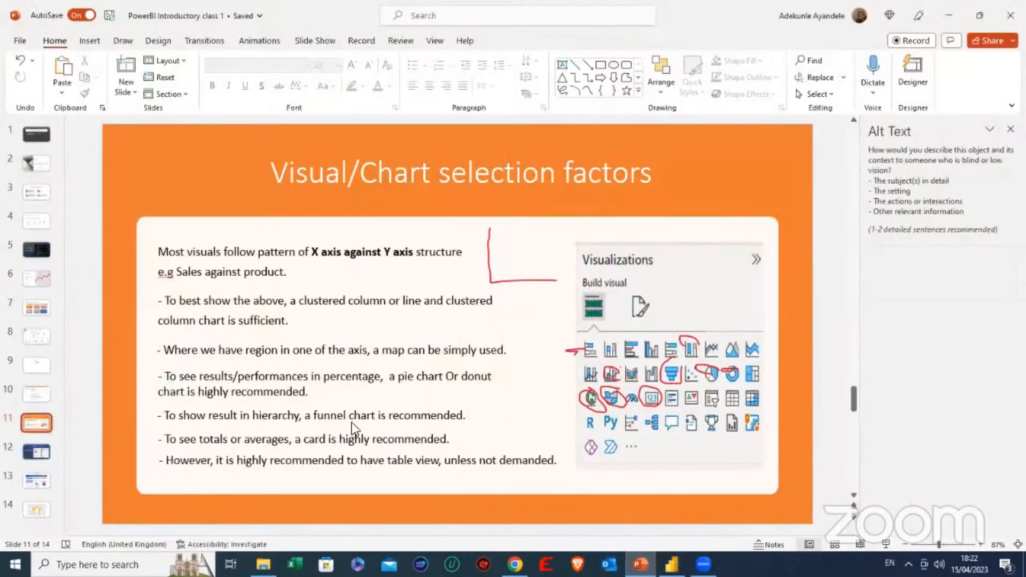
scroll(333, 406, "down", 1)
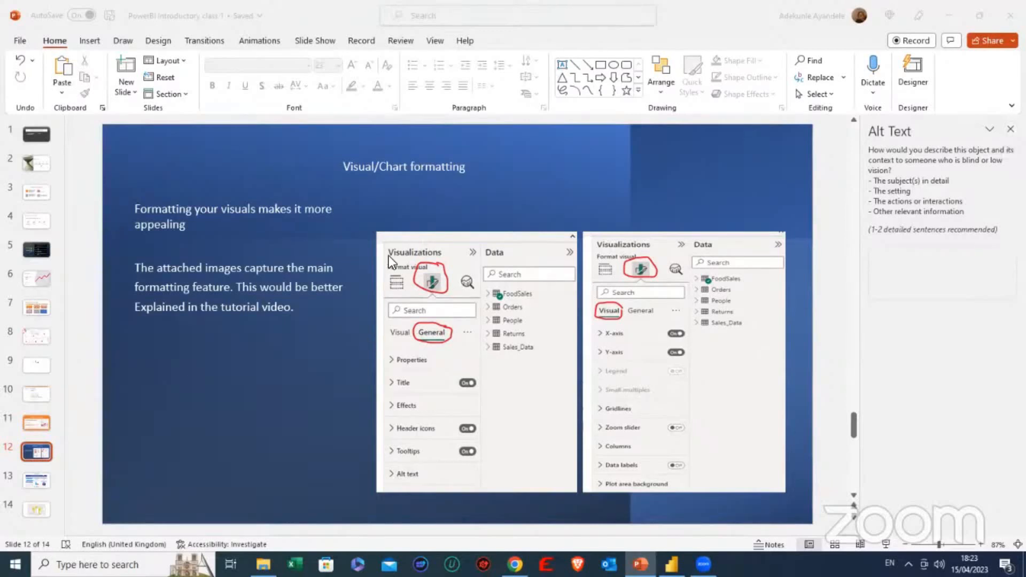
scroll(389, 256, "up", 2)
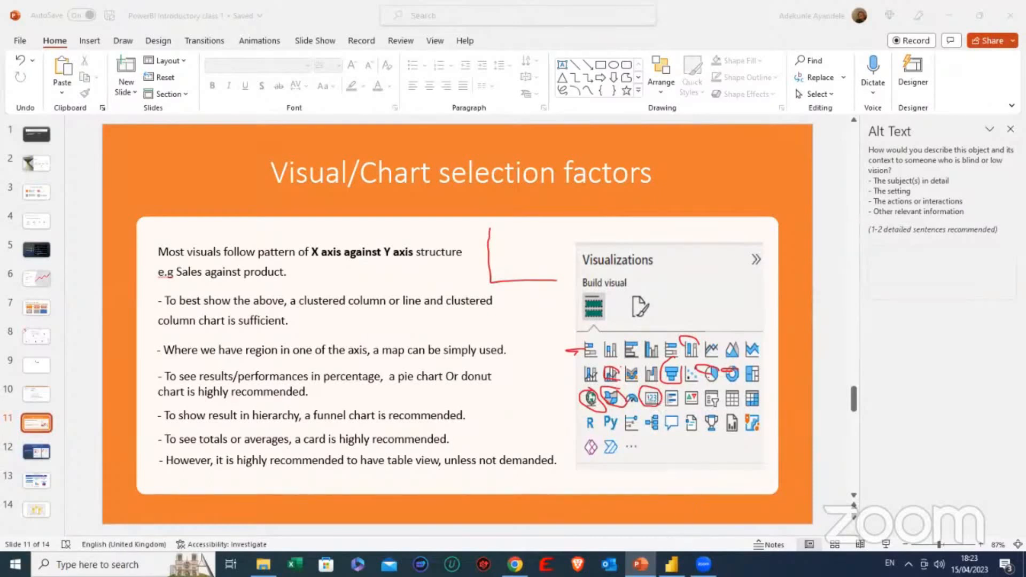
Check the Card visual in Power BI, return to PowerPoint and advance to the Visual/Chart formatting slide.
left_click(711, 492)
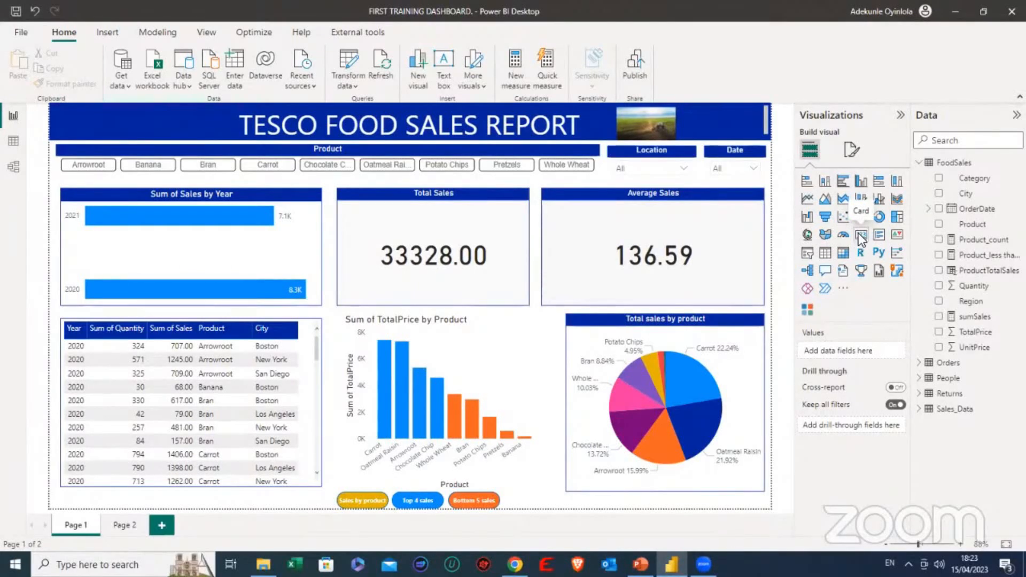
mouse_move(641, 564)
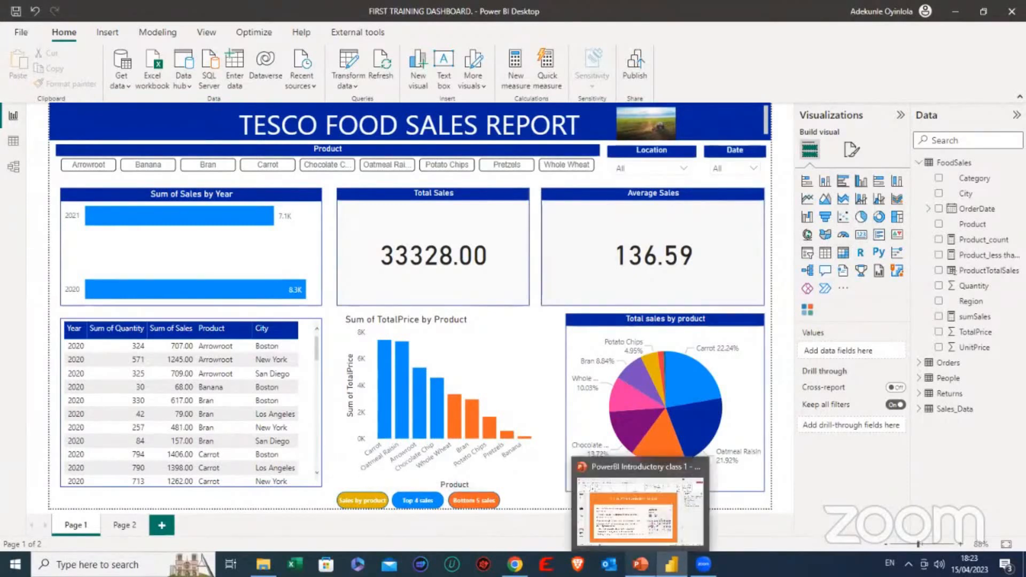
left_click(640, 510)
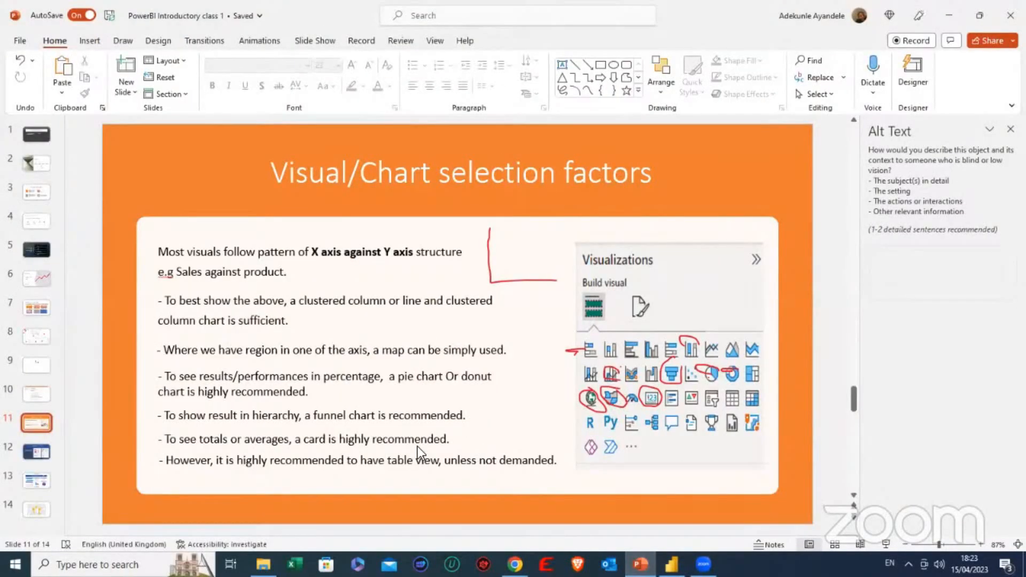
scroll(418, 447, "down", 1)
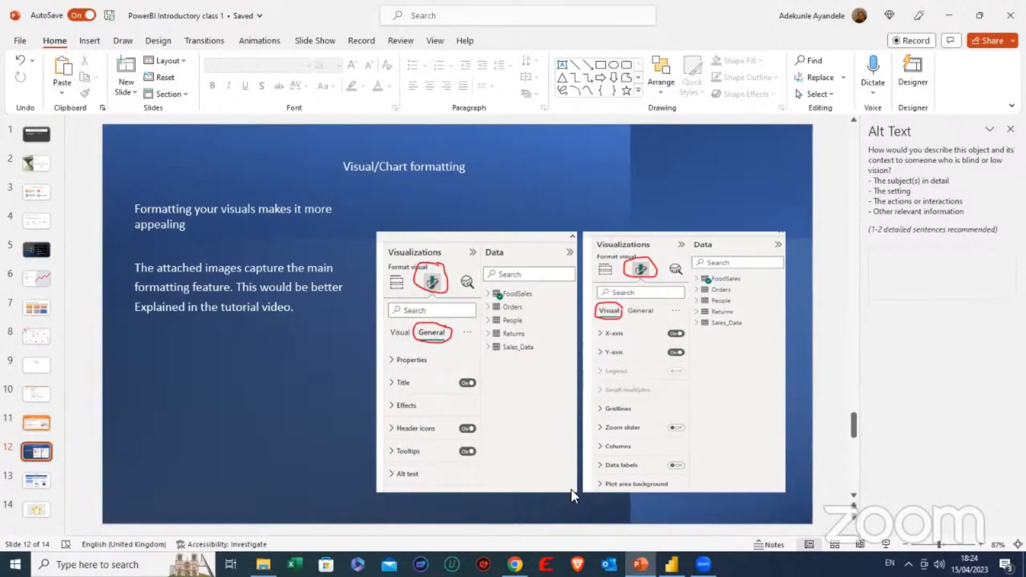
Switch to Power BI and set the Carrot slice of the Total sales by product pie chart to theme orange.
mouse_move(671, 564)
left_click(614, 535)
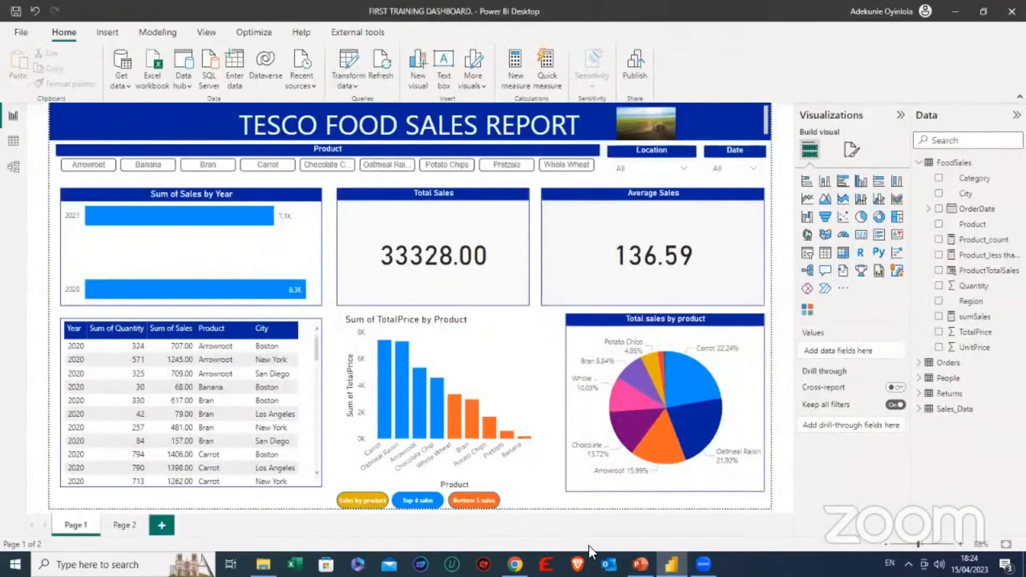
left_click(592, 341)
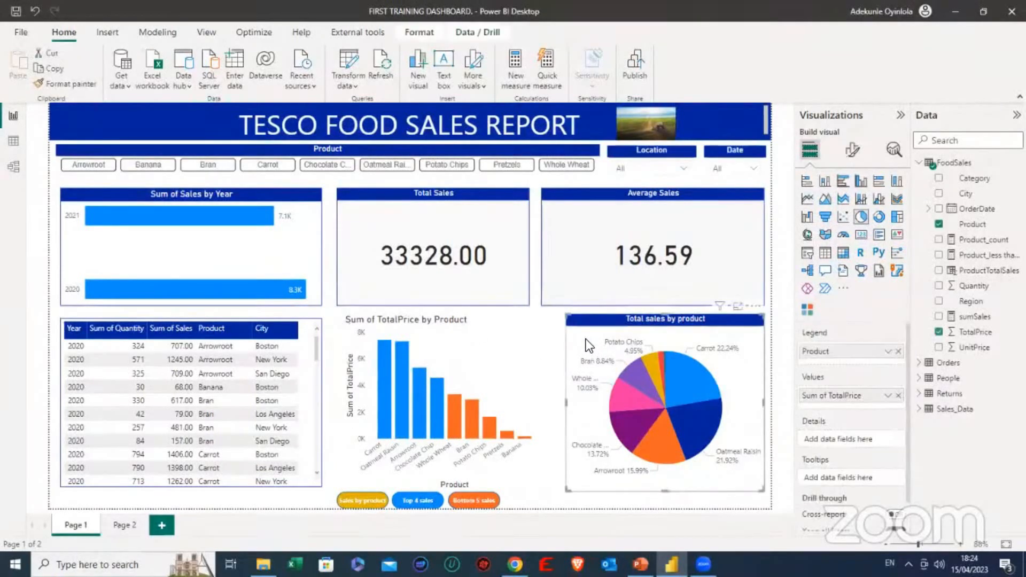
left_click(851, 151)
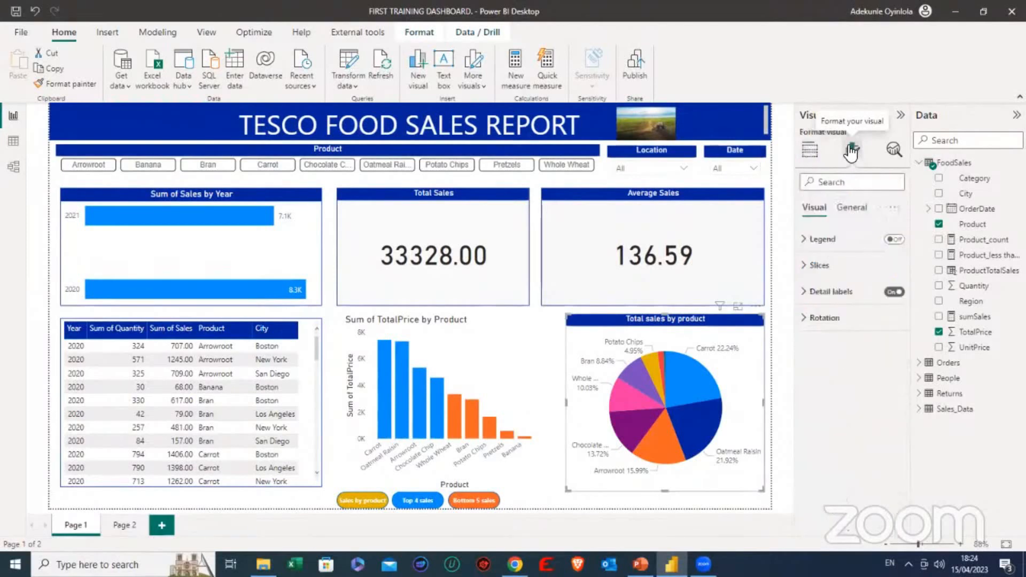
left_click(811, 265)
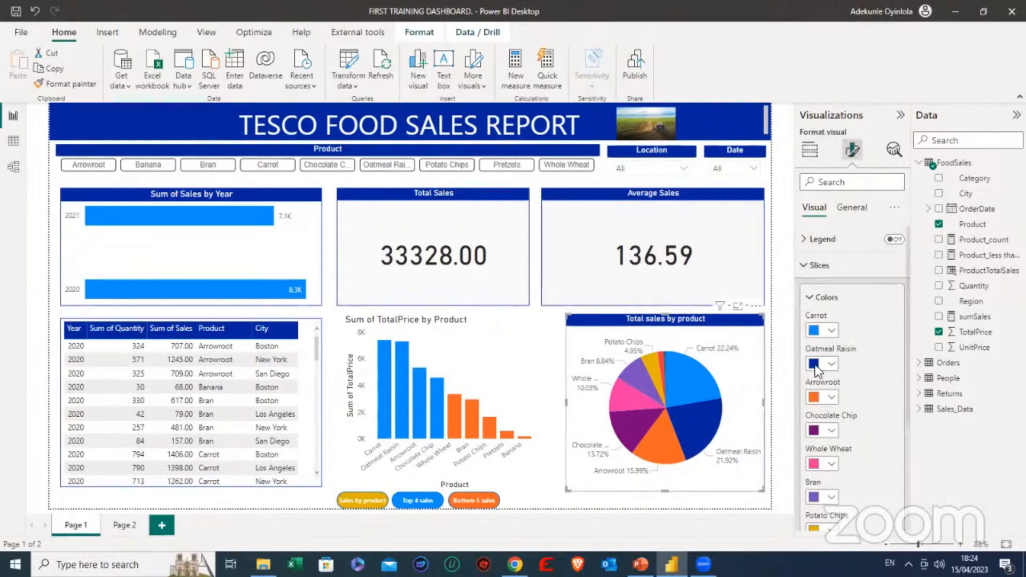
left_click(832, 331)
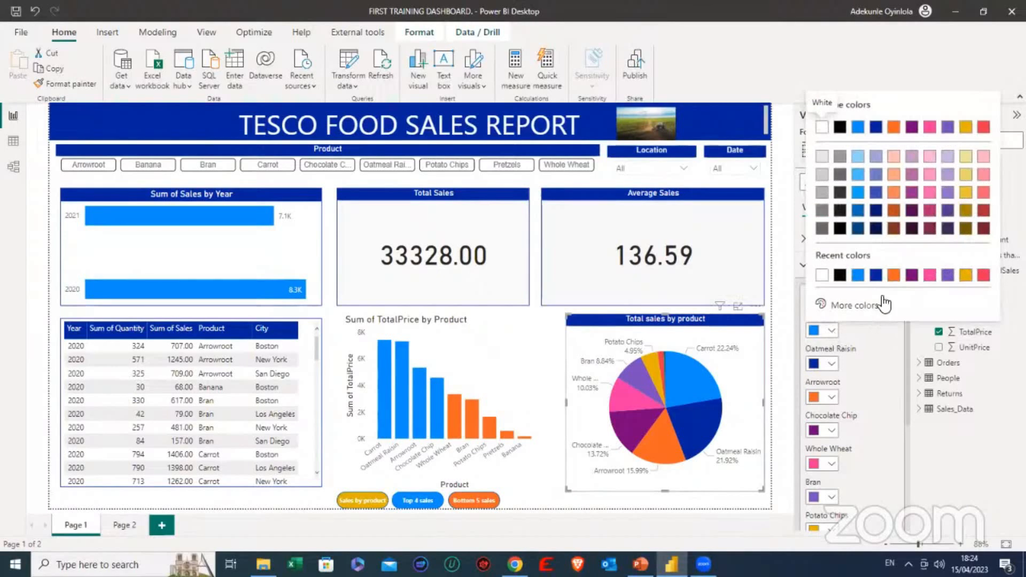
left_click(894, 127)
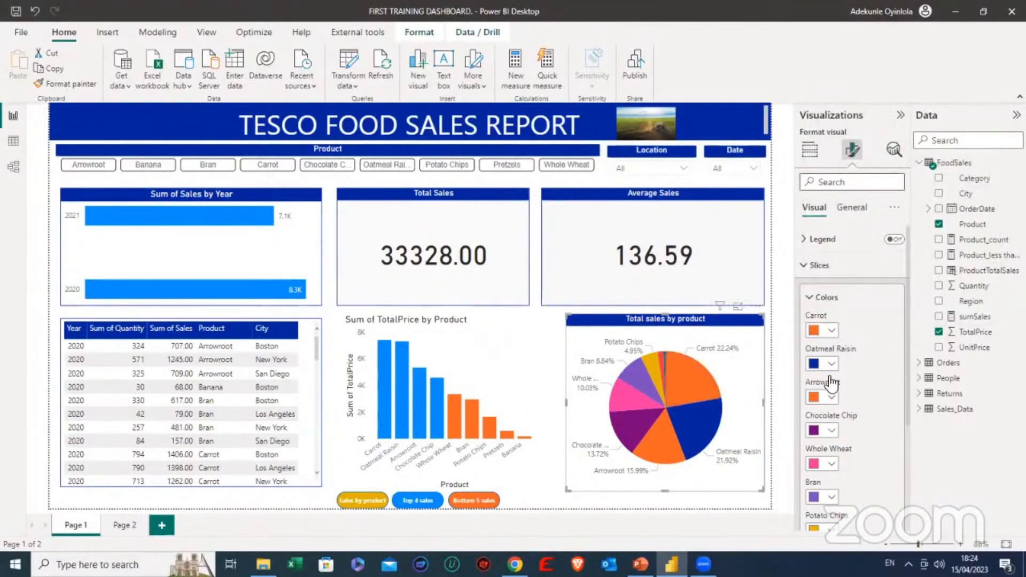
Set the pie chart's Oatmeal Raisin slice to a soft yellow and the Arrowroot slice to a medium purple.
left_click(695, 428)
left_click(695, 428)
left_click(832, 364)
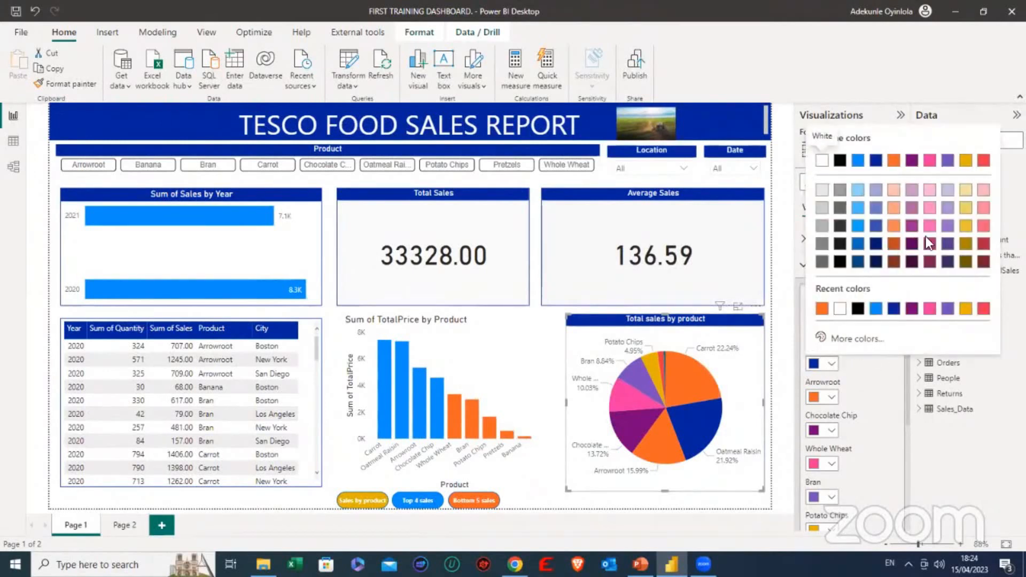
left_click(966, 226)
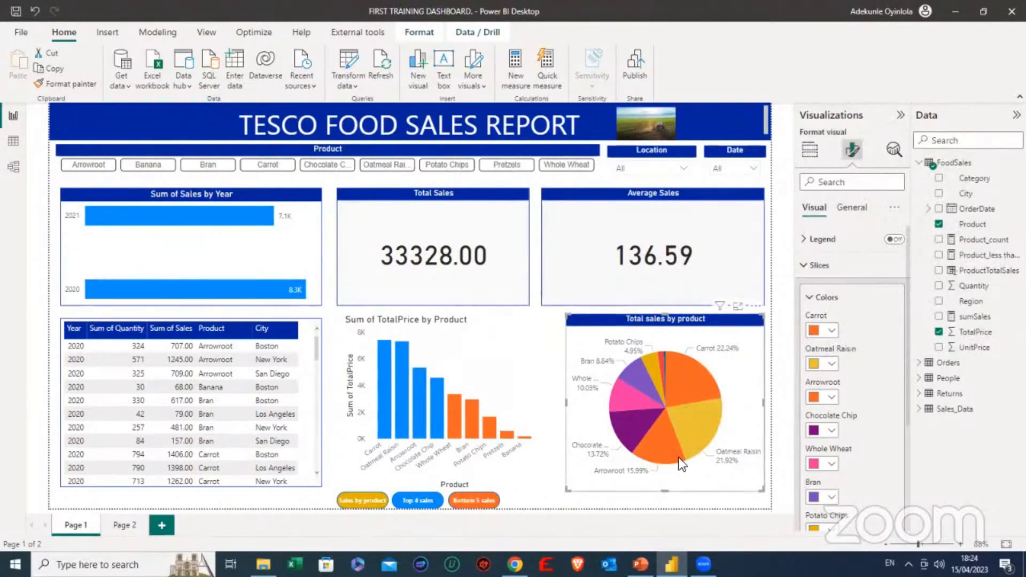
left_click(823, 397)
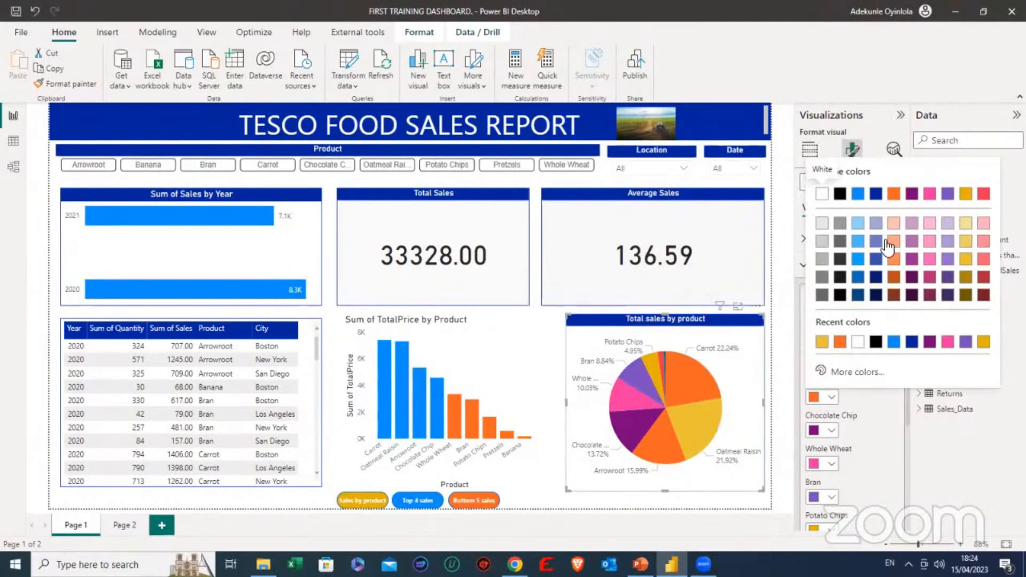
left_click(912, 260)
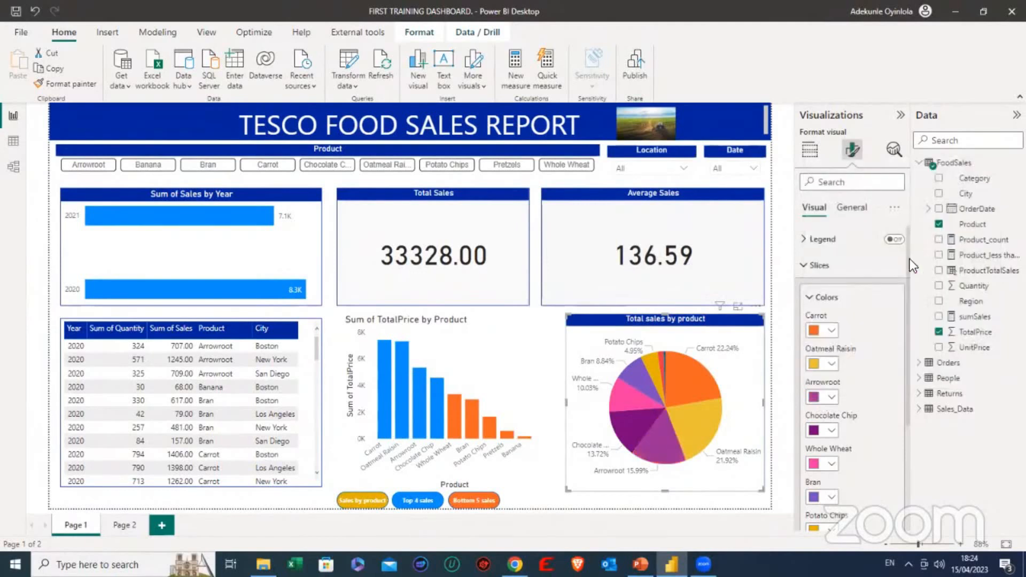
Set the pie chart's Whole Wheat slice to light grey and the Chocolate Chip slice to dark orange.
left_click(827, 464)
left_click(826, 300)
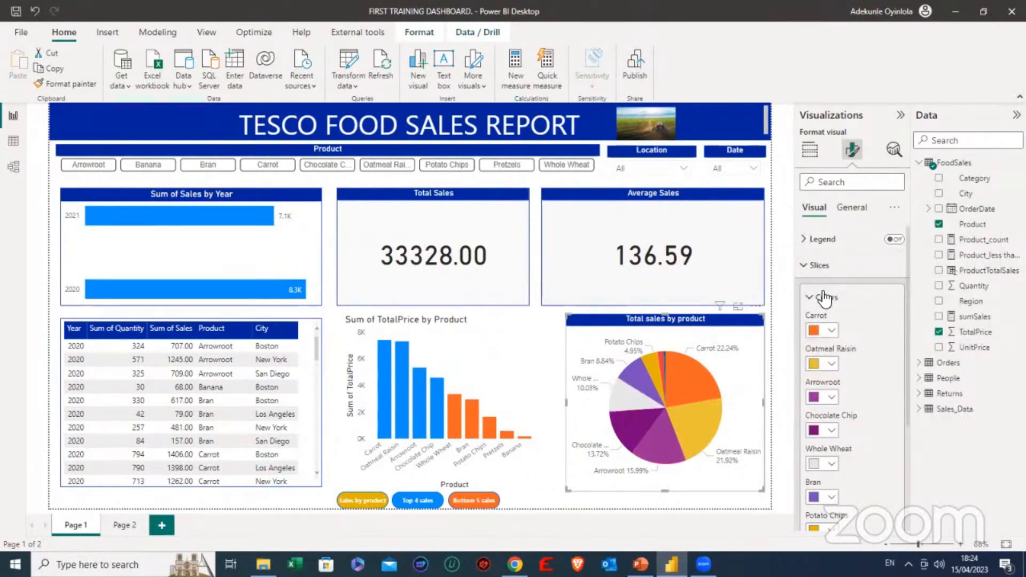
scroll(826, 432, "down", 1)
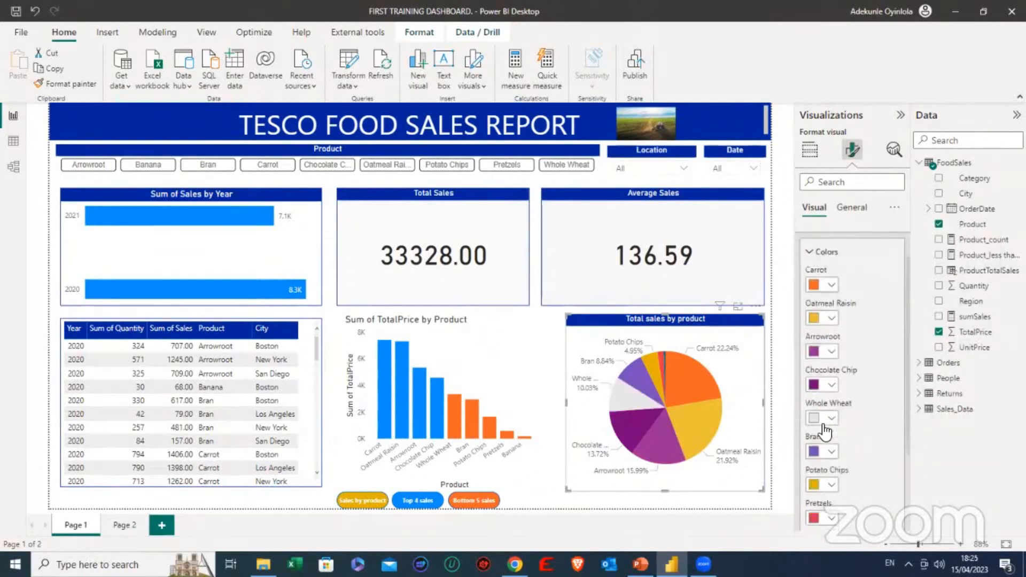
scroll(826, 432, "down", 1)
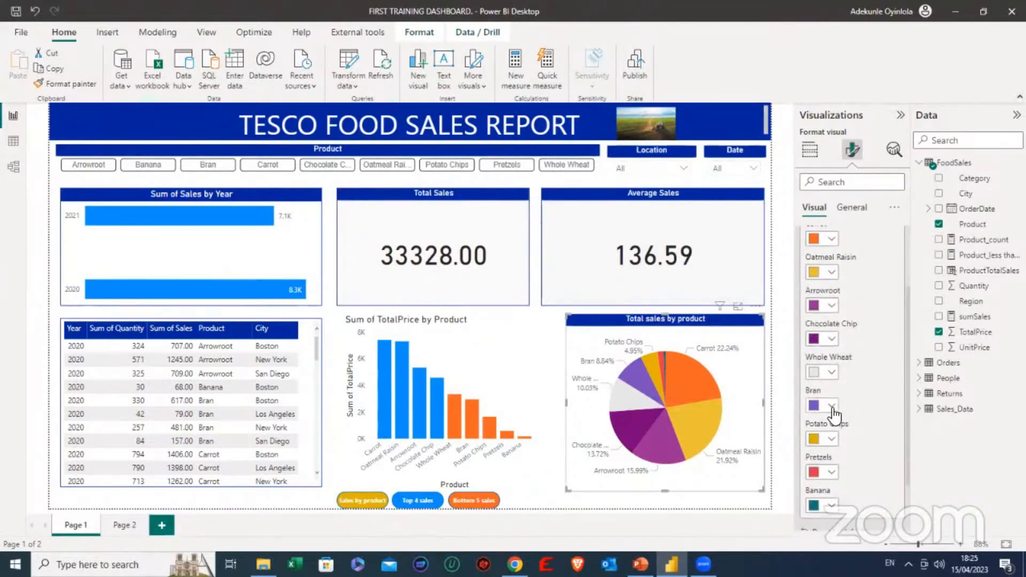
left_click(831, 339)
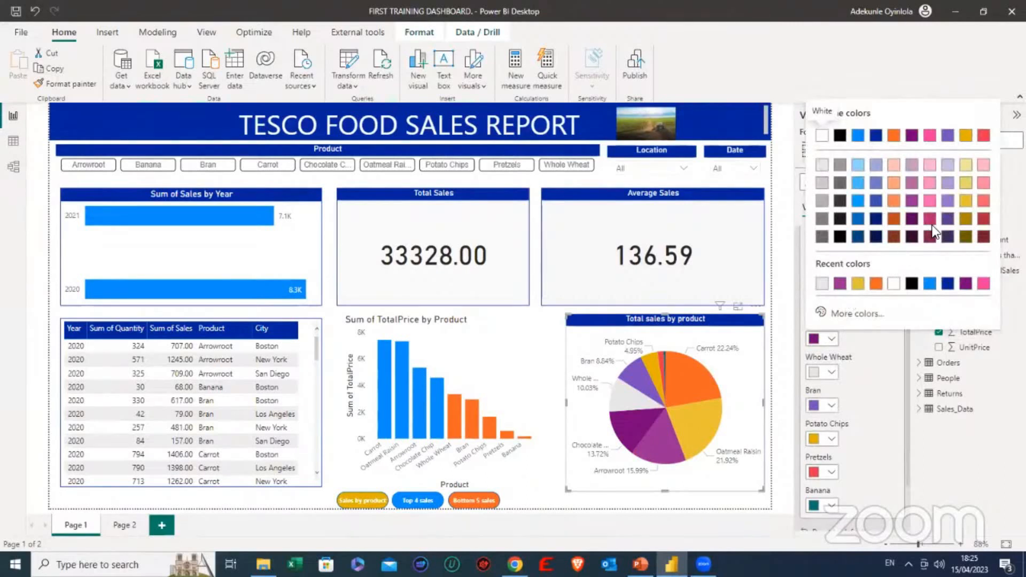
left_click(893, 215)
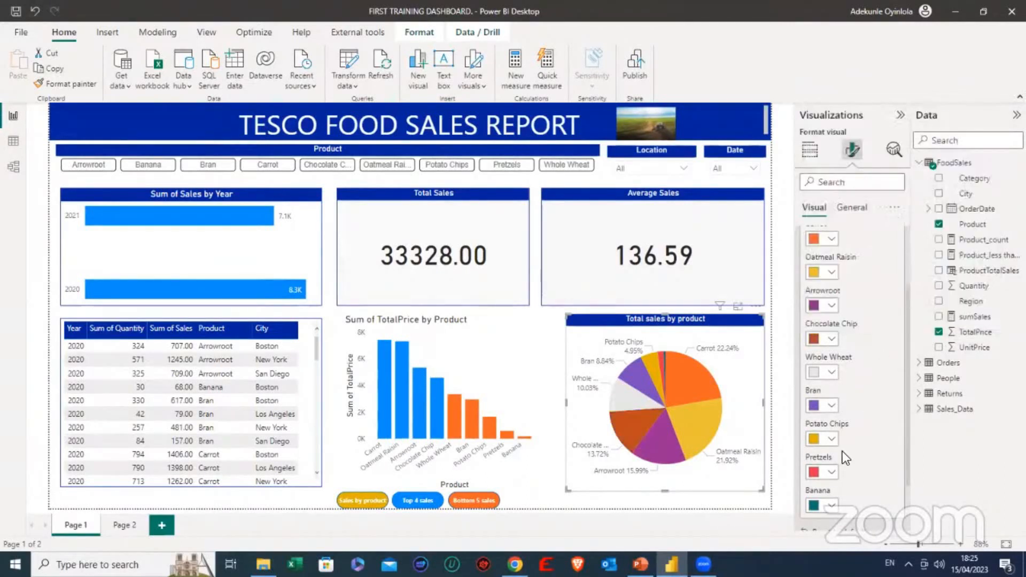
scroll(836, 448, "down", 2)
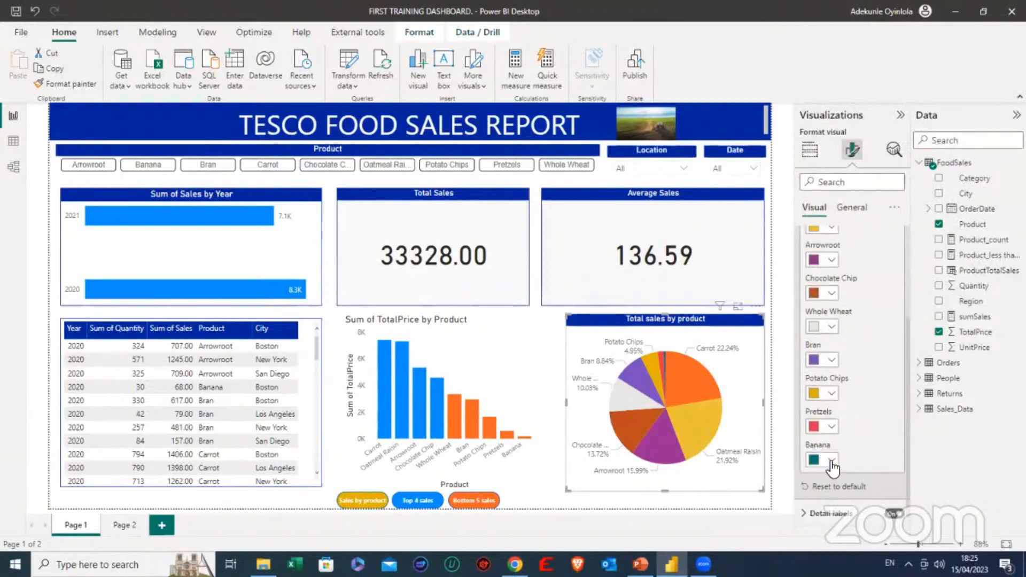
left_click(829, 460)
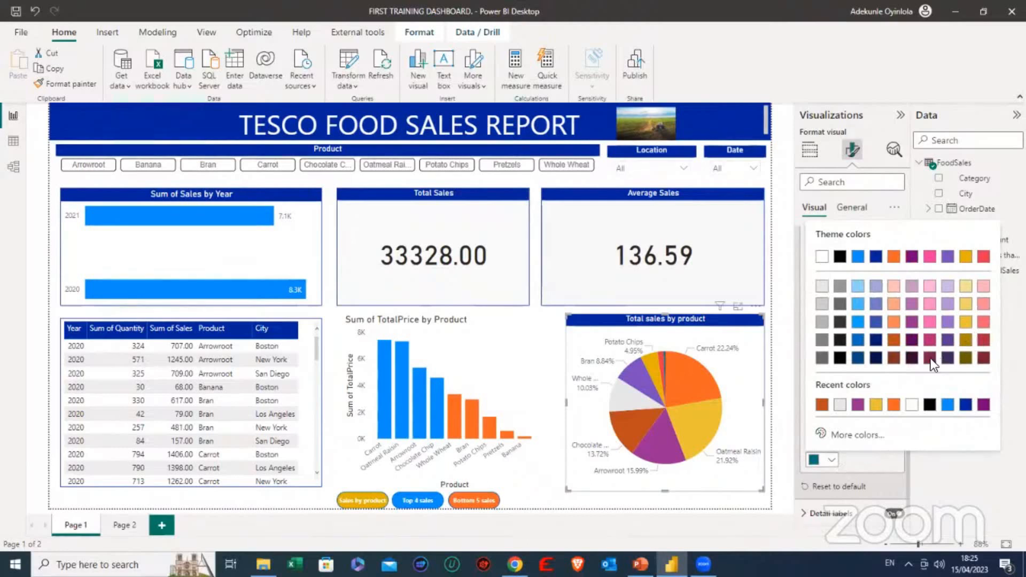
left_click(839, 436)
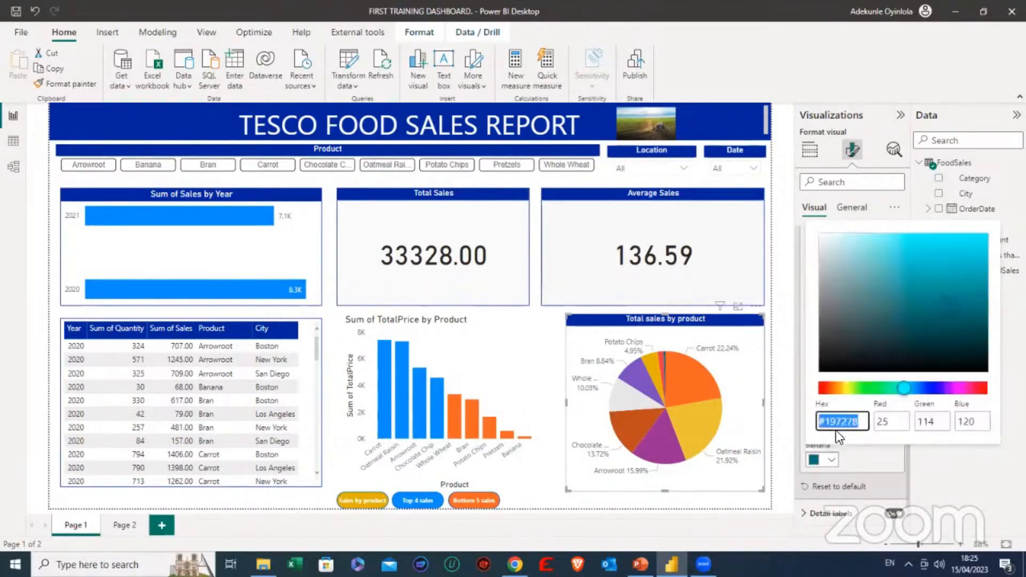
left_click(777, 469)
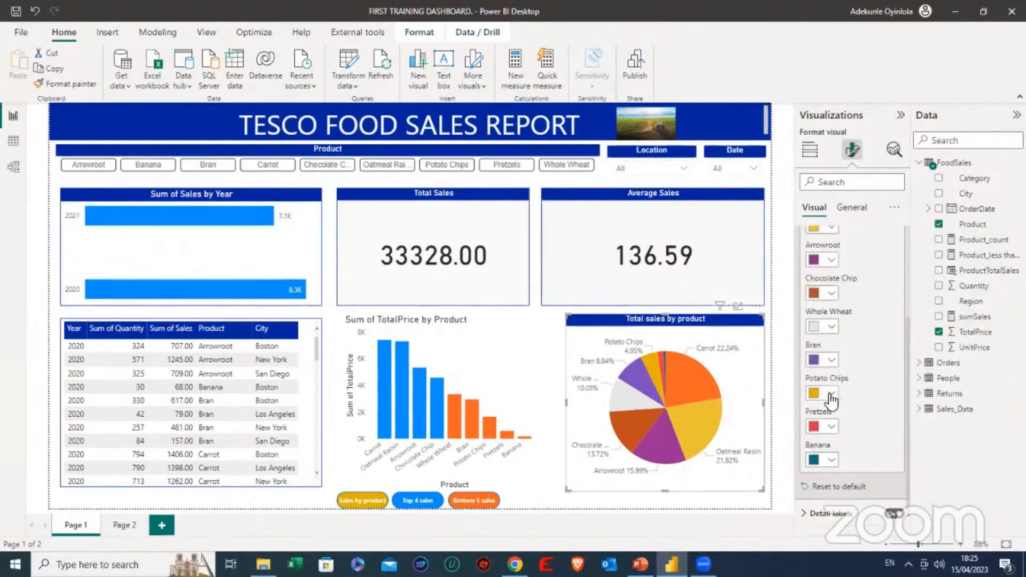
Set the pie chart's Banana slice to a custom bright yellow by adjusting hue and shade in the custom colour picker.
scroll(823, 449, "down", 1)
left_click(828, 439)
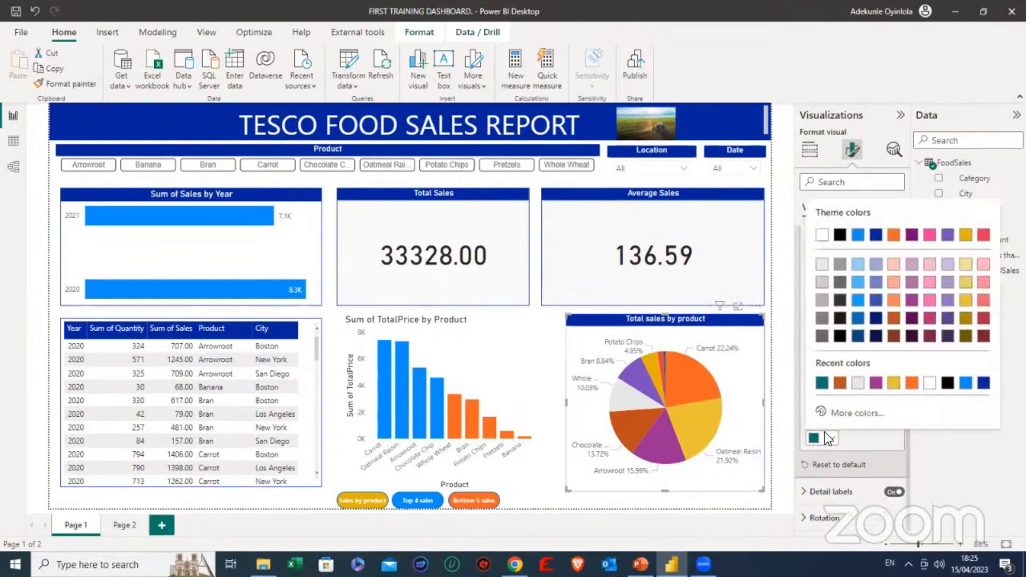
left_click(854, 415)
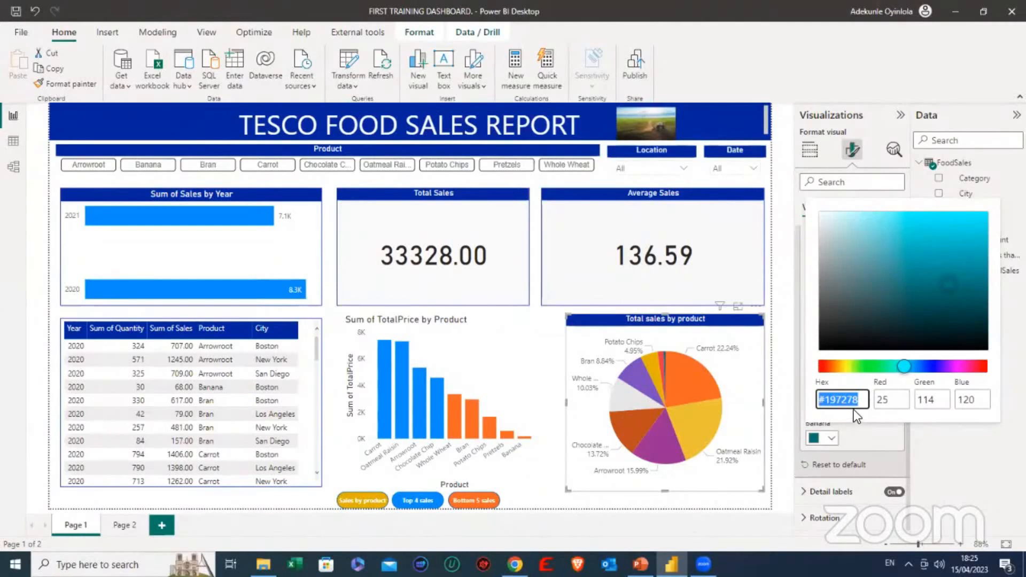
left_click(842, 367)
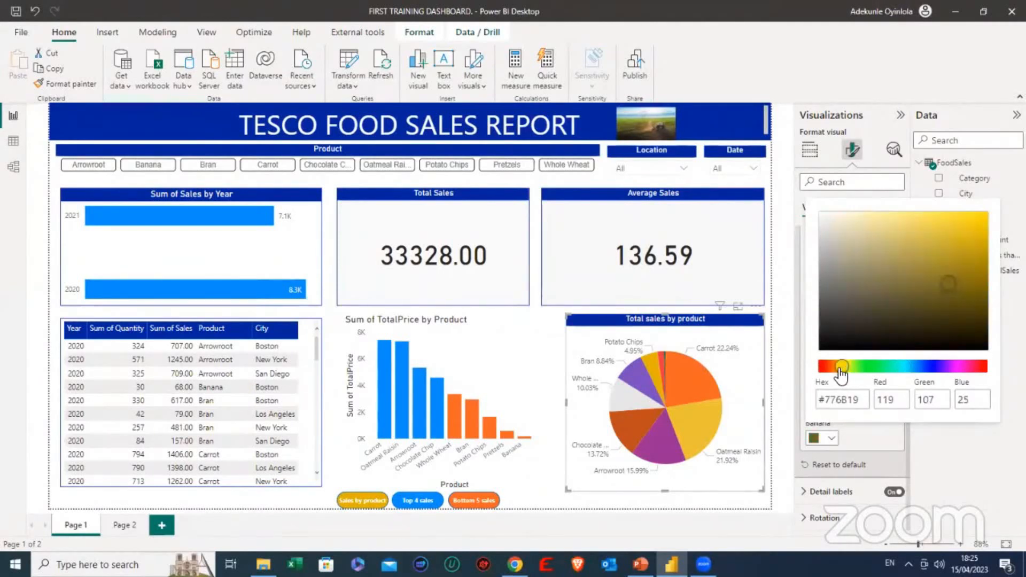
left_click(969, 225)
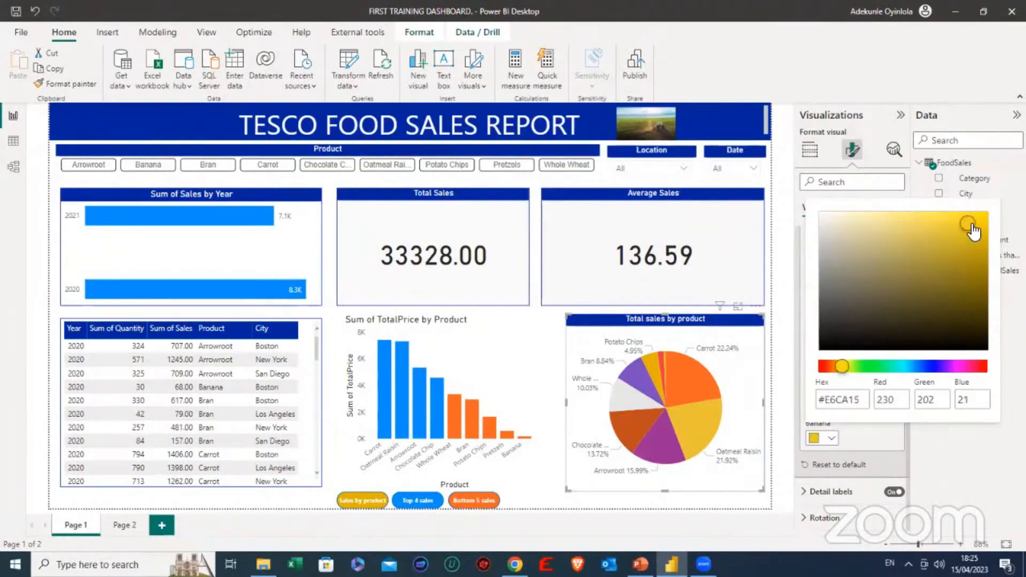
left_click(973, 224)
left_click(847, 366)
left_click(975, 220)
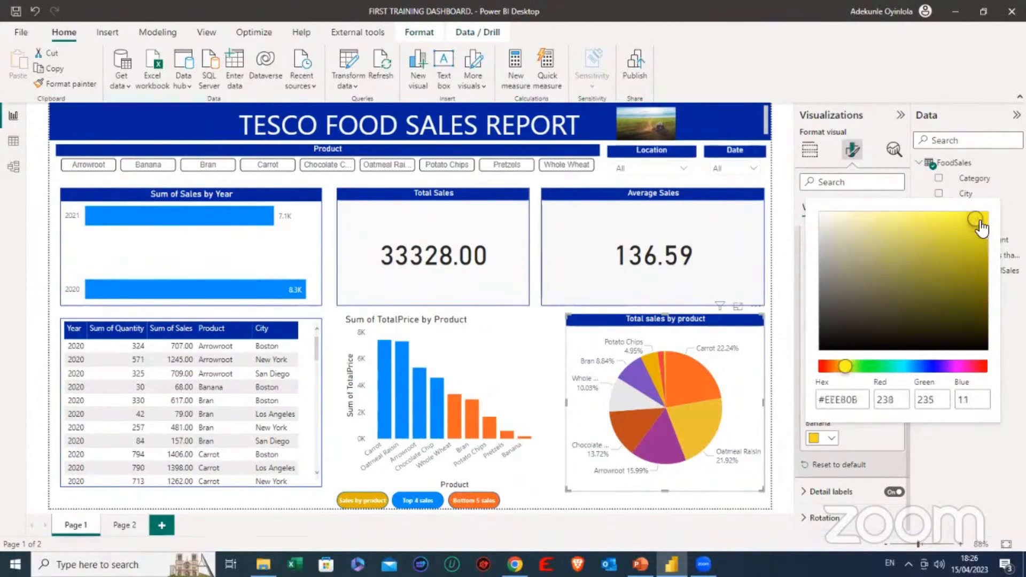
left_click(974, 230)
left_click(973, 221)
left_click(788, 397)
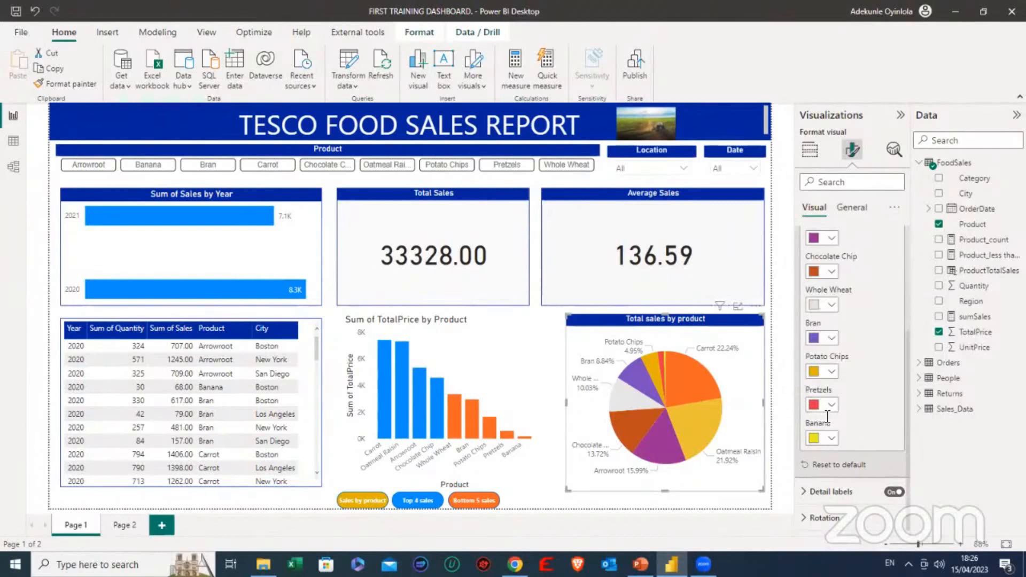
Set the pie chart's Potato Chips slice to a light orange tint and collapse the slice settings.
left_click(826, 371)
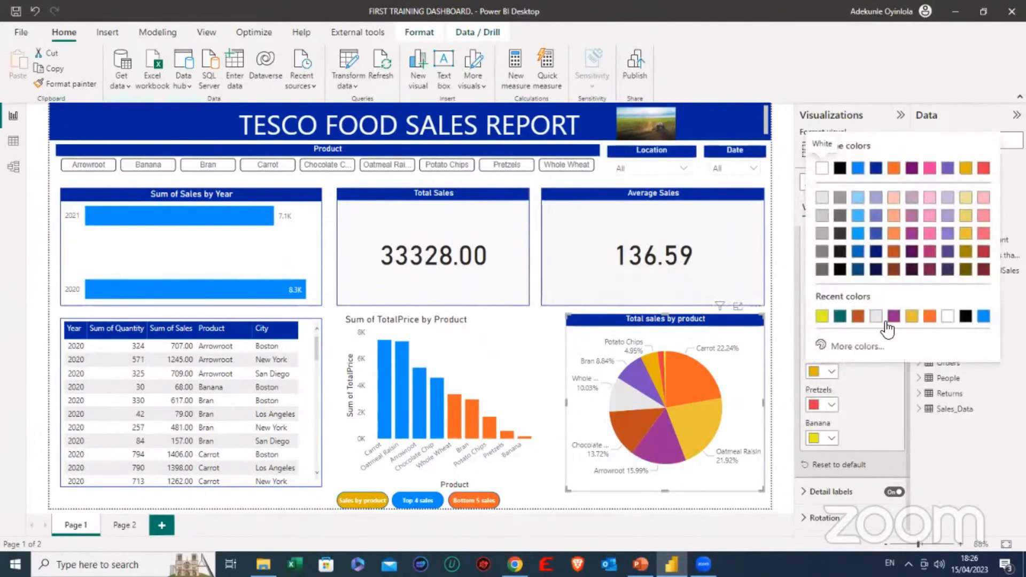
left_click(894, 198)
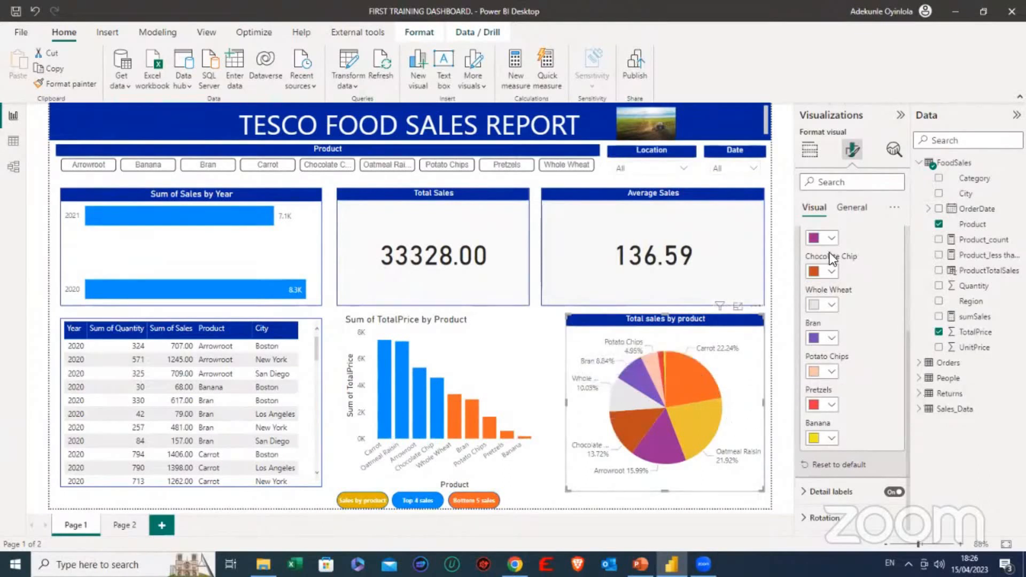
scroll(808, 246, "up", 3)
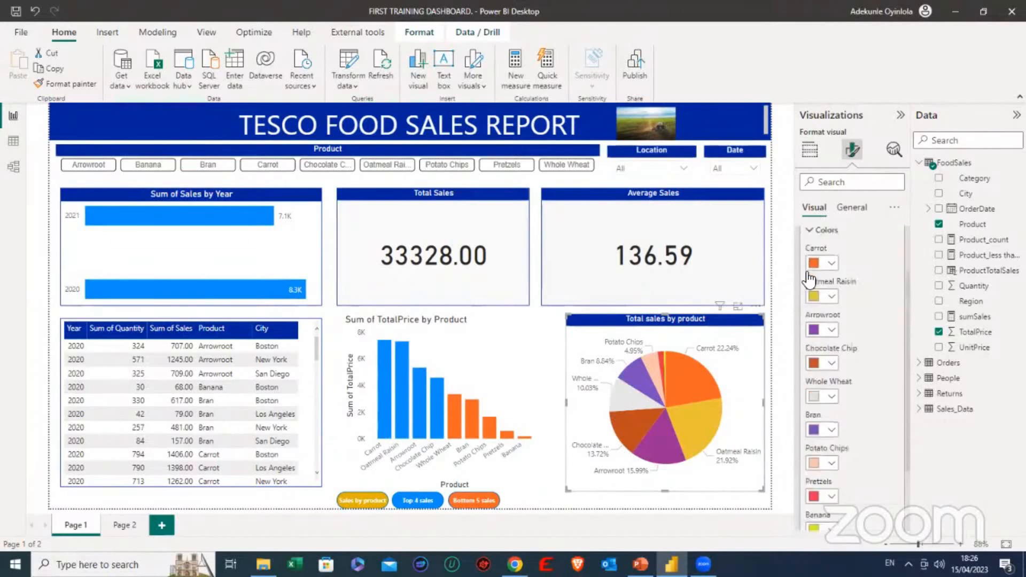
left_click(803, 267)
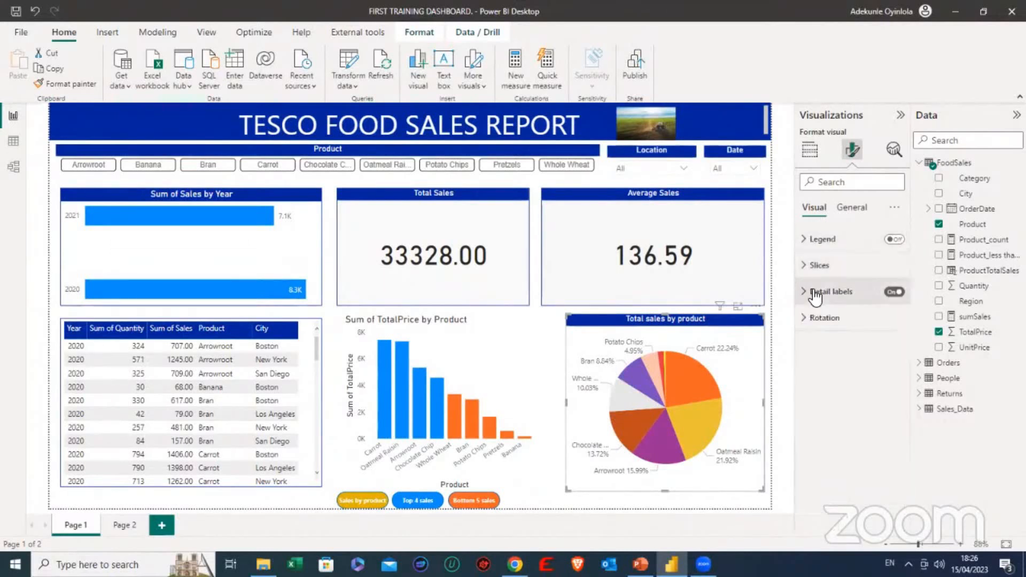
Look through the pie chart's detail label options, including the available label contents, and collapse them.
left_click(814, 293)
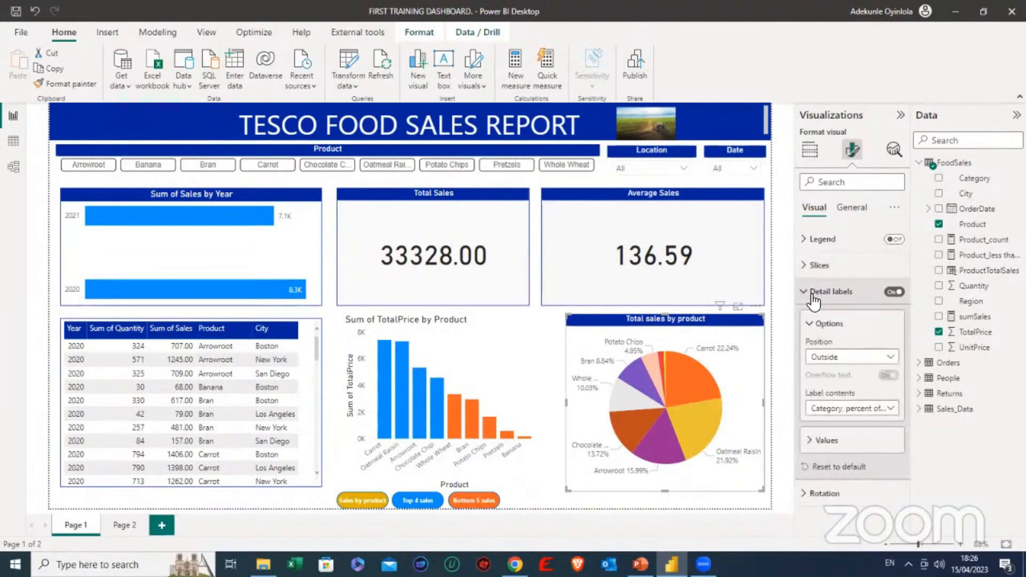
left_click(895, 409)
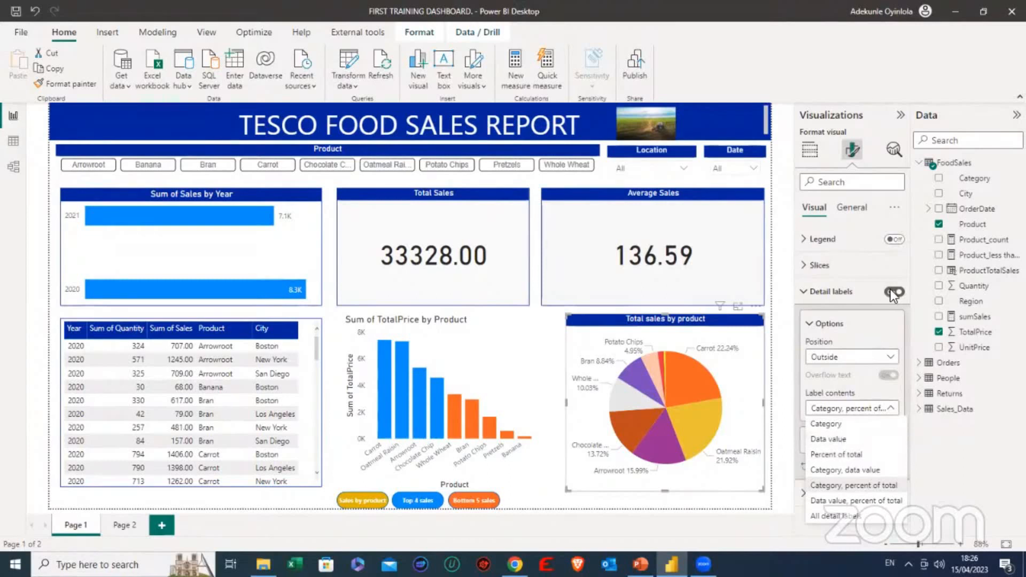
left_click(808, 292)
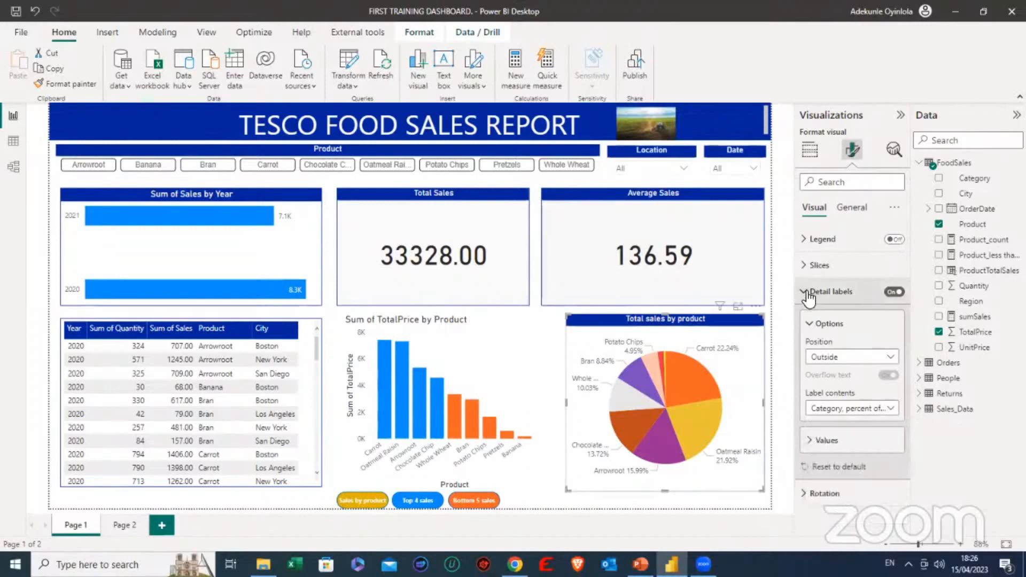
left_click(809, 293)
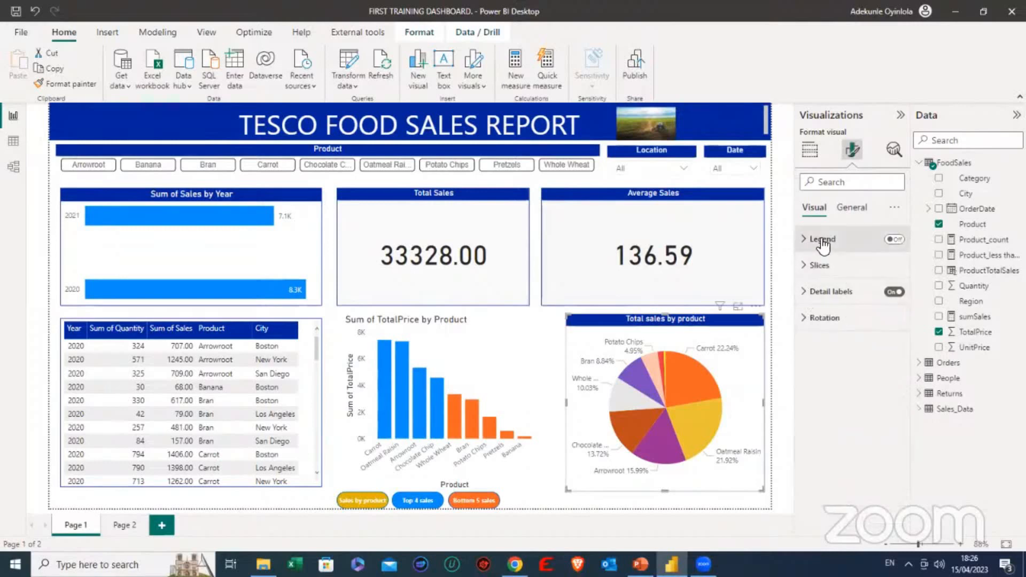
Turn on the pie chart's legend and show its formatting options.
left_click(896, 241)
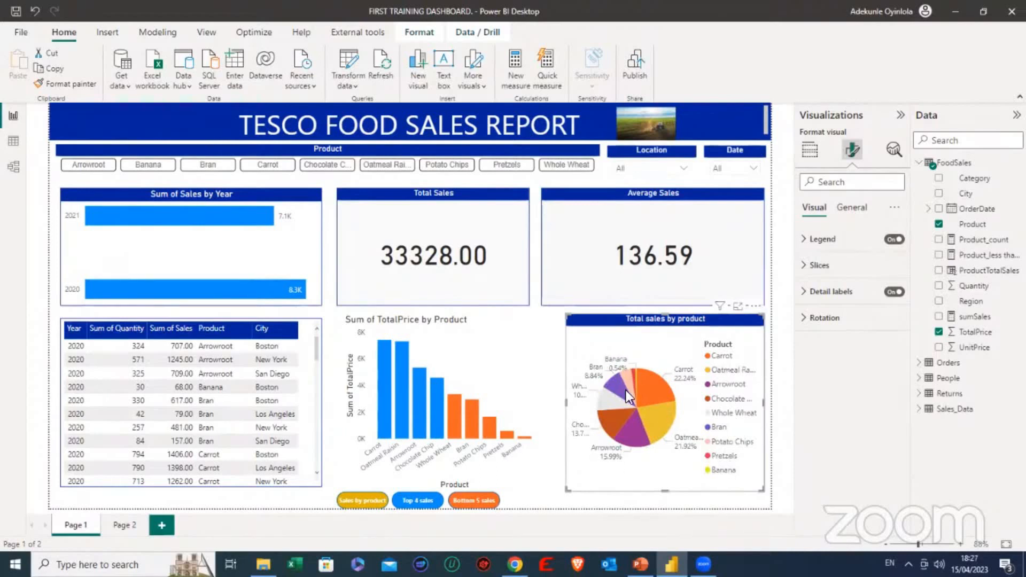
mouse_move(650, 396)
left_click(808, 241)
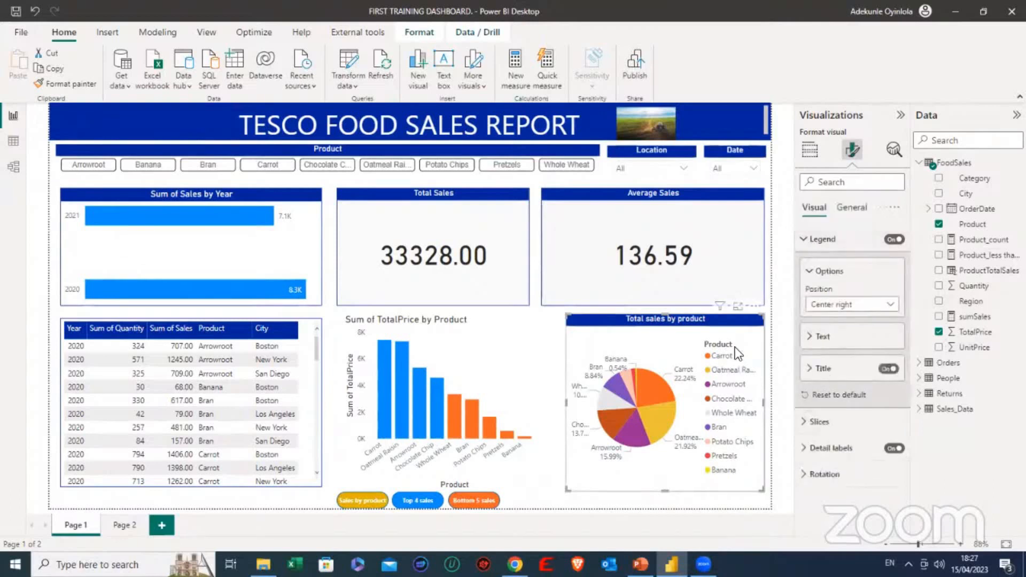
Try the pie chart's legend at Top left and set its position to Top left stacked.
left_click(821, 304)
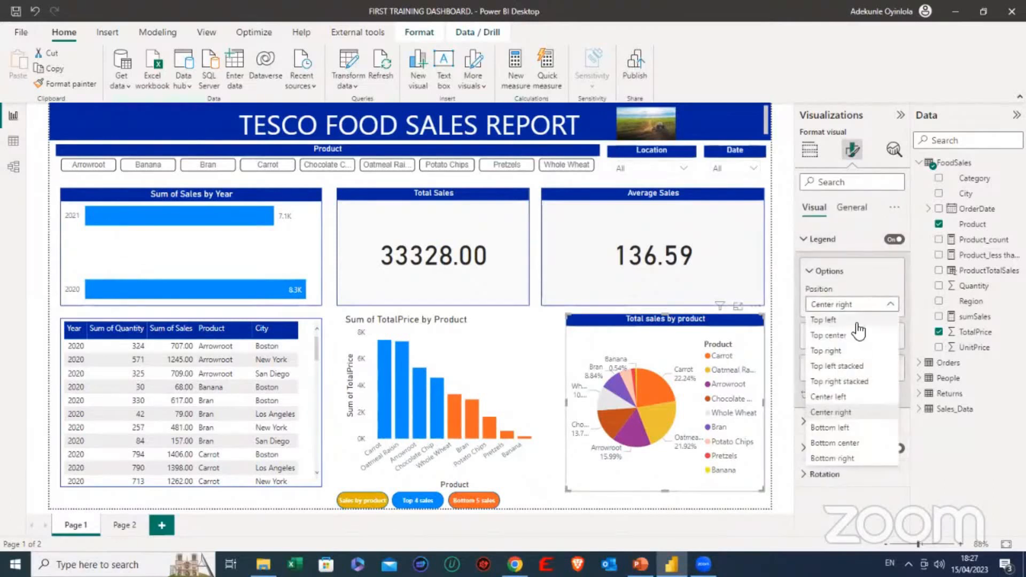
left_click(820, 318)
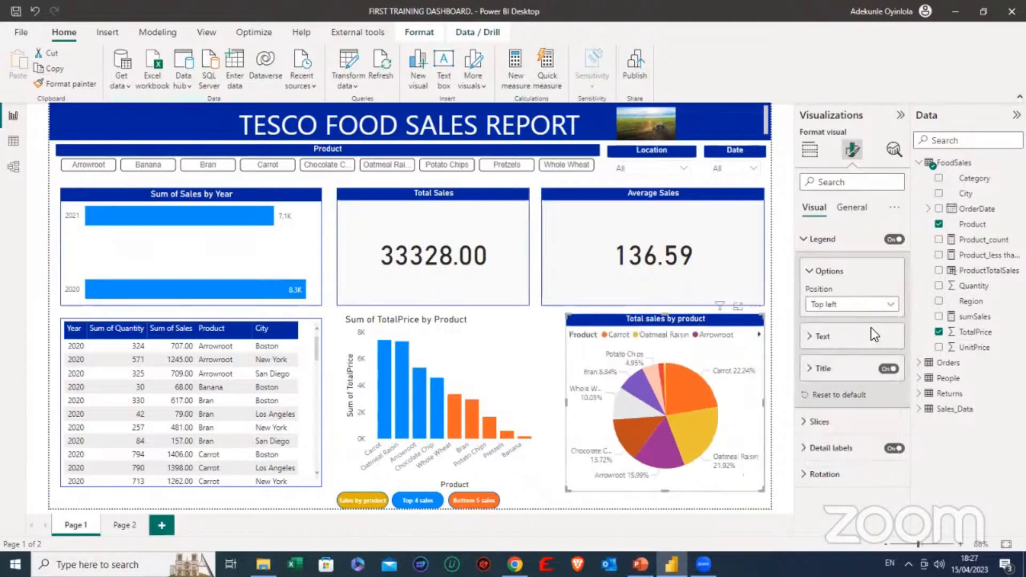
left_click(876, 309)
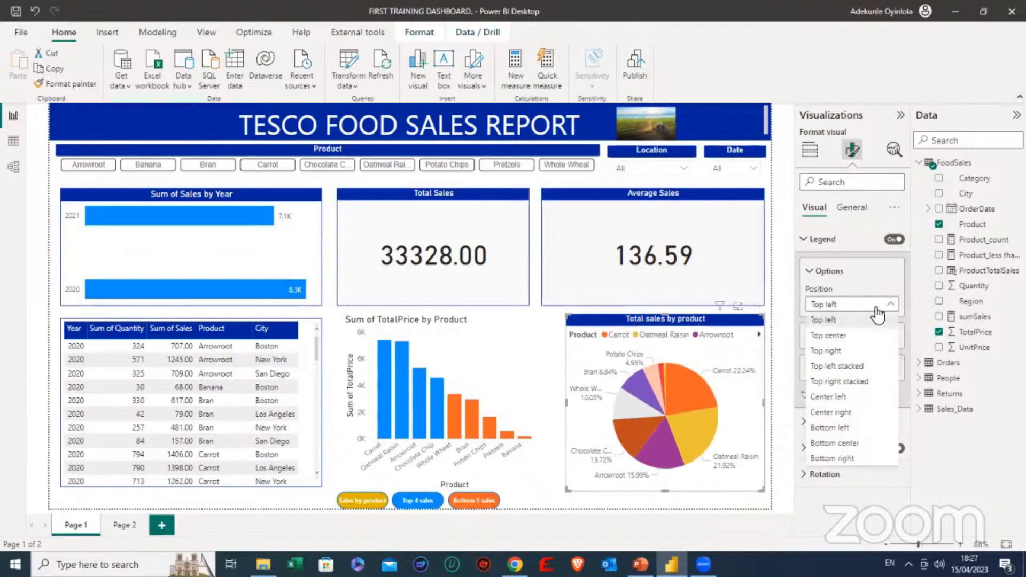
left_click(832, 367)
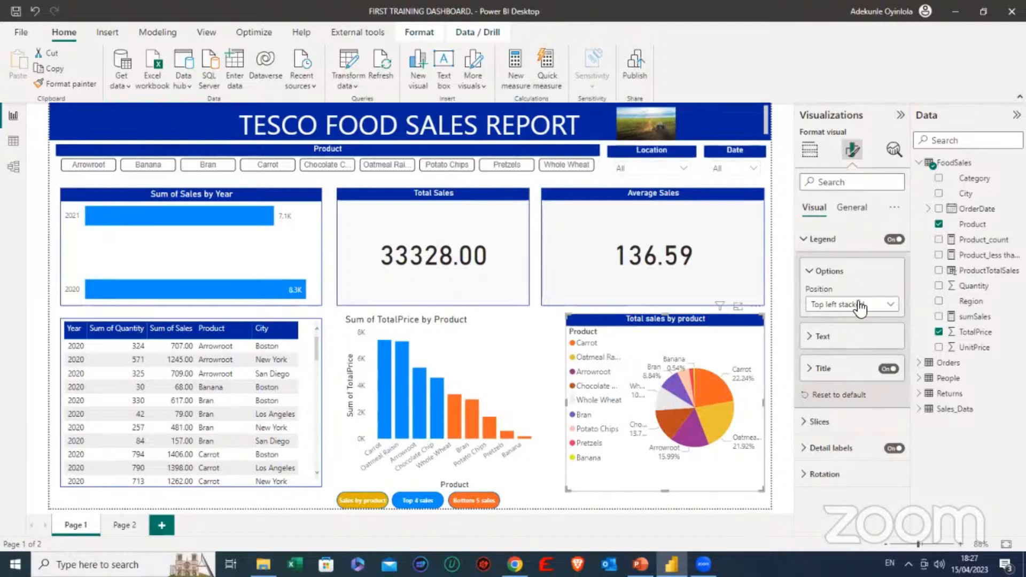
Look through the legend's text formatting and title options.
left_click(813, 342)
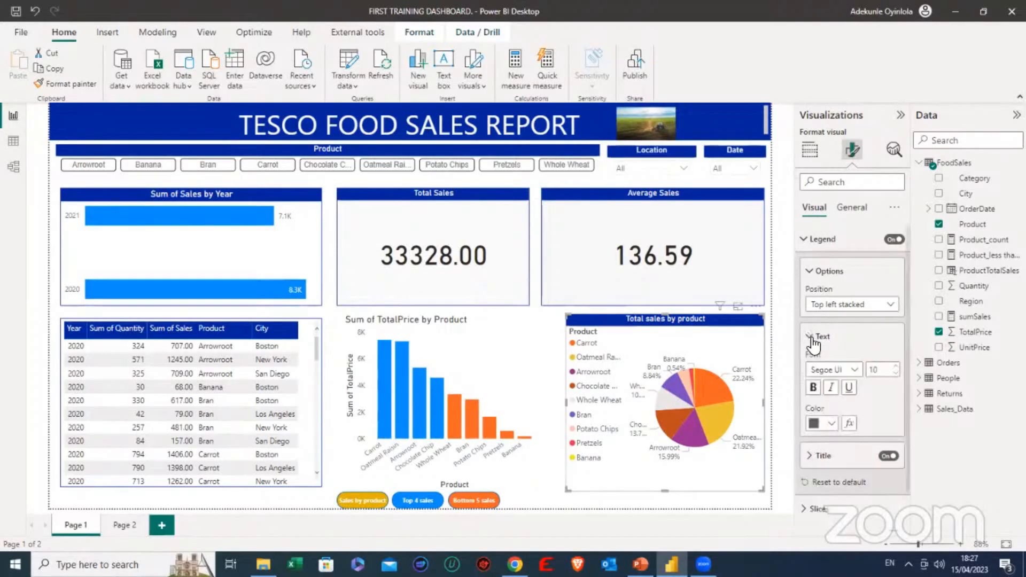
scroll(819, 422, "down", 1)
left_click(818, 413)
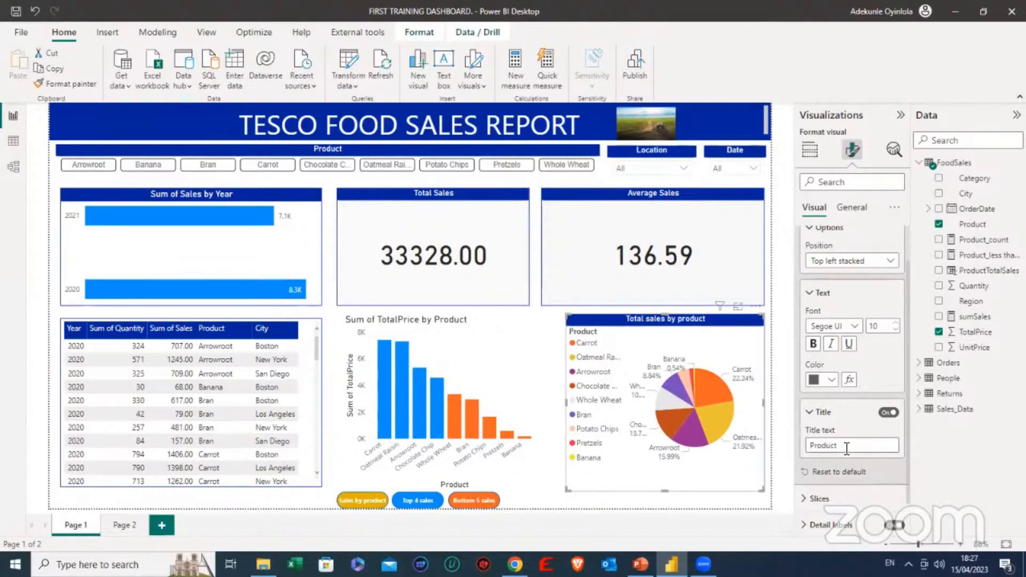
scroll(847, 447, "down", 1)
scroll(845, 438, "up", 2)
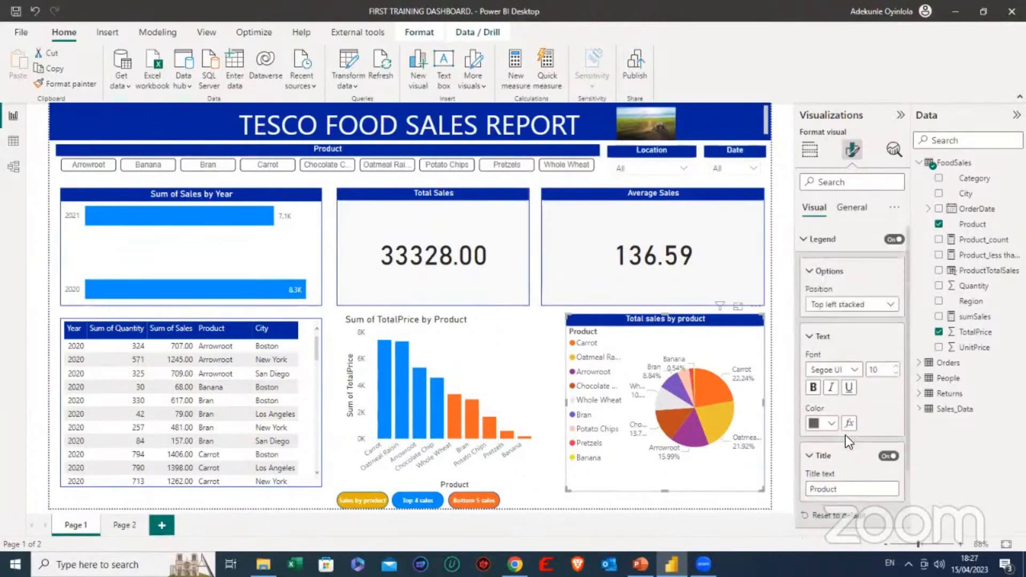
Turn off the pie chart's legend and collapse its settings, and switch the detail labels off and on again.
left_click(896, 240)
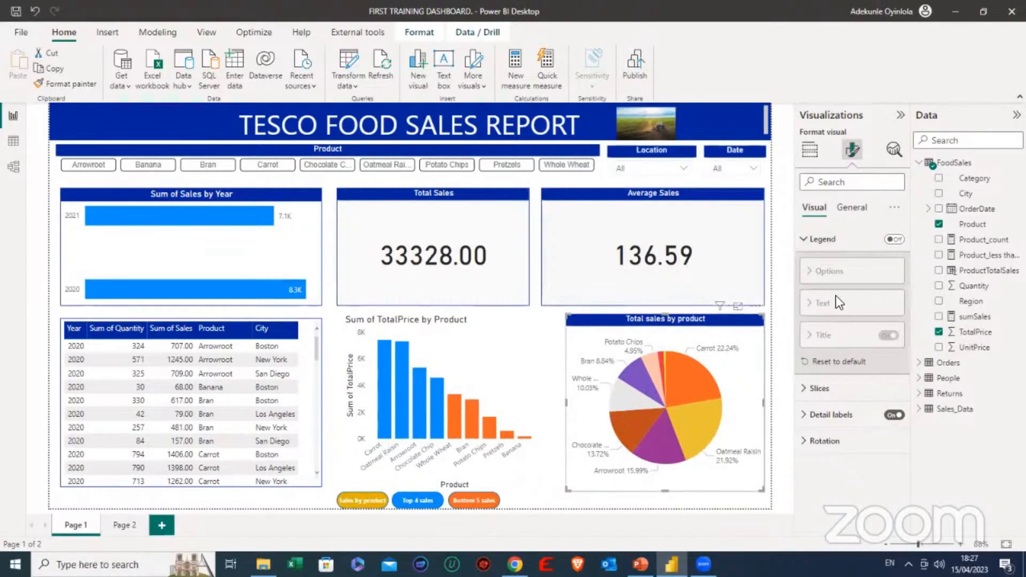
left_click(825, 240)
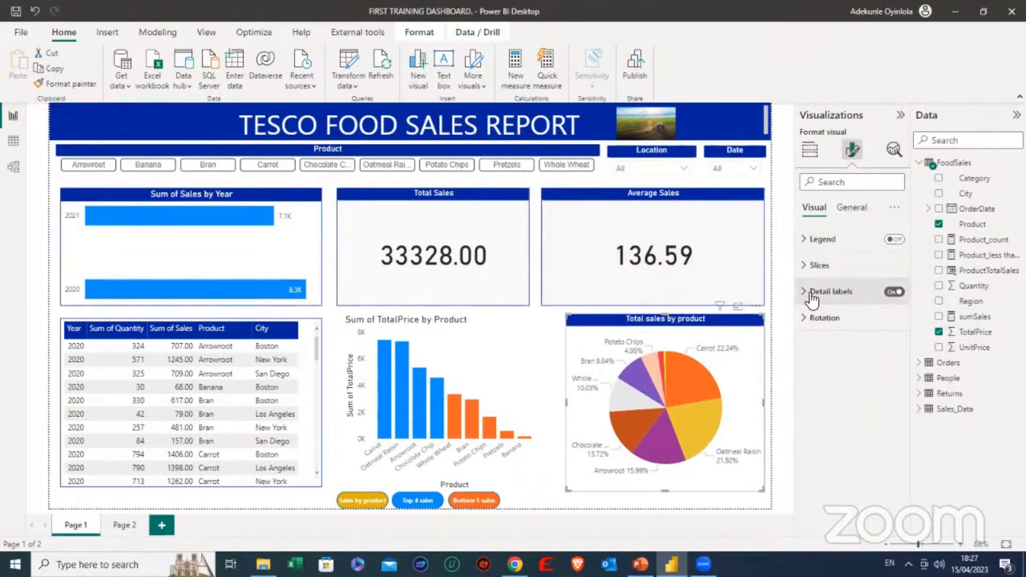
left_click(892, 293)
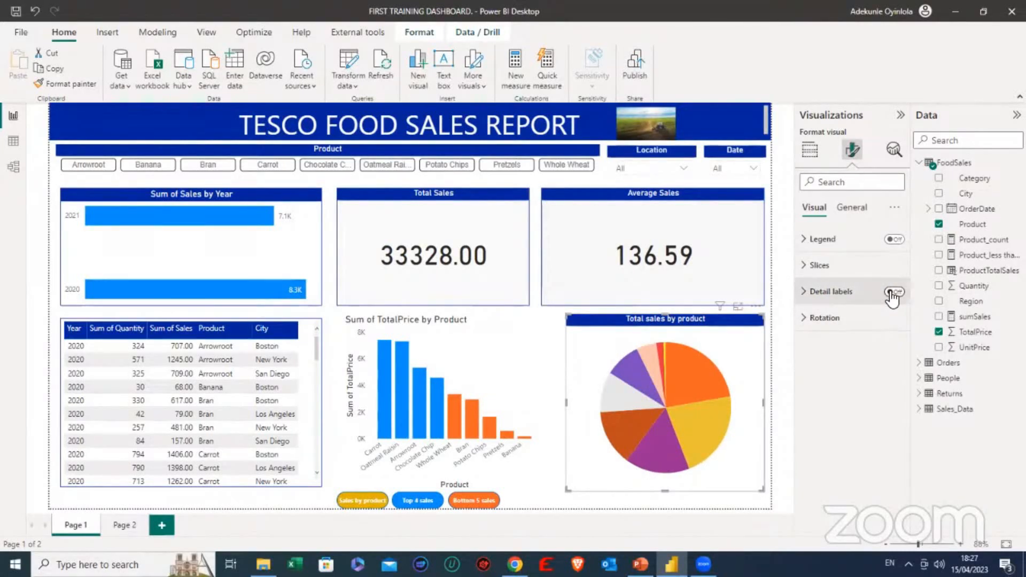
left_click(893, 293)
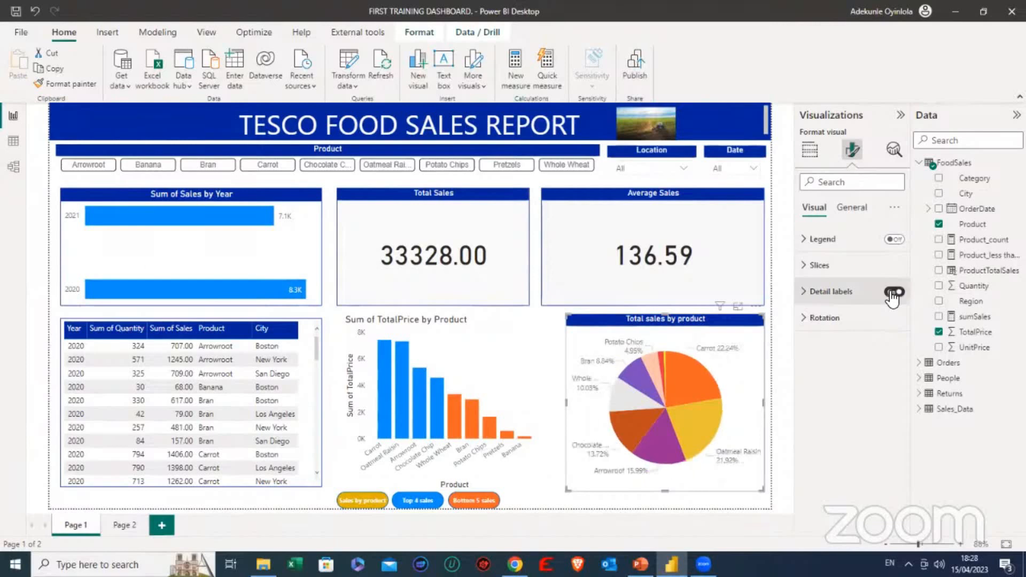
Show the general title settings of the pie chart, including its title text.
left_click(853, 209)
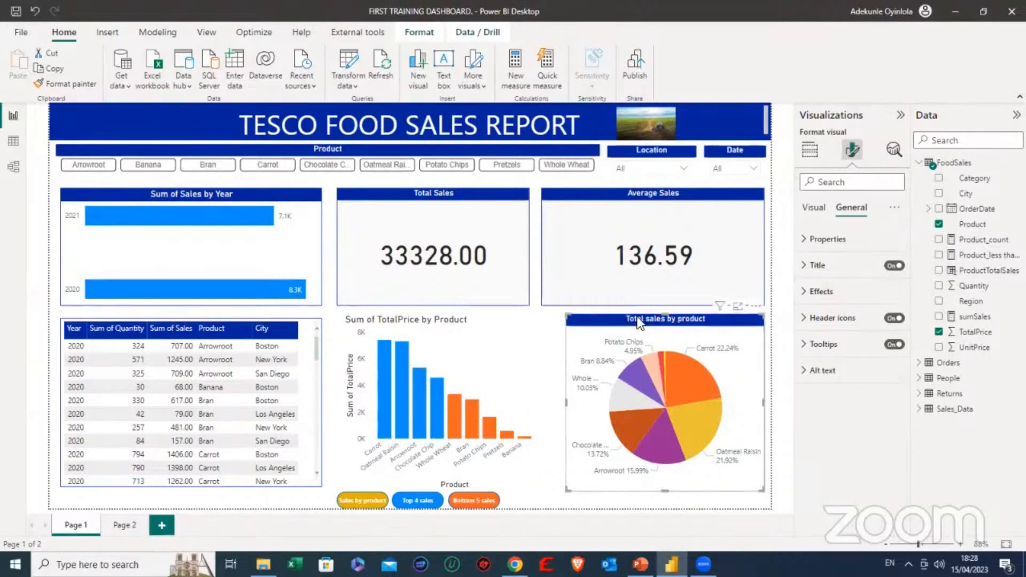
left_click(806, 267)
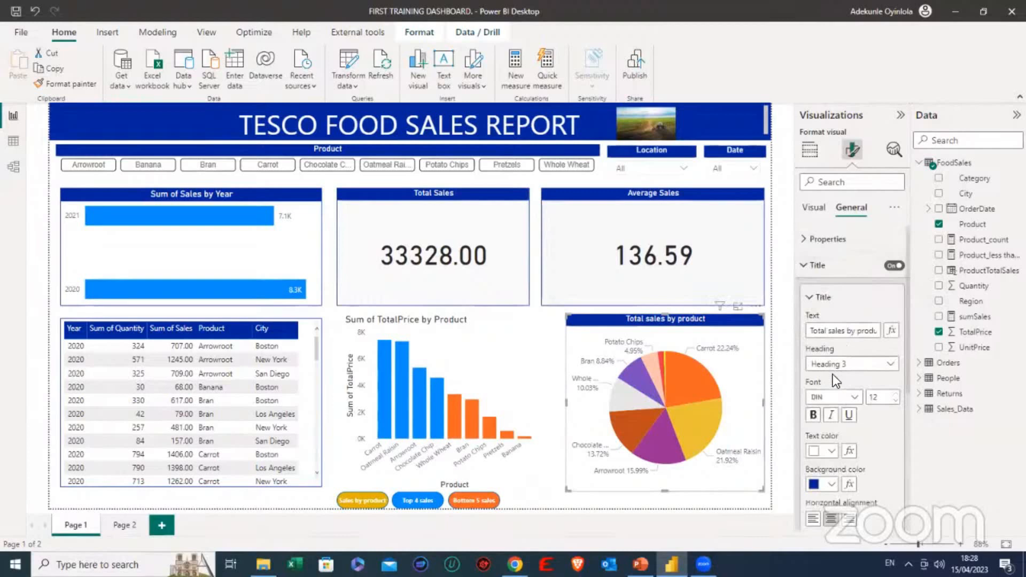
left_click_drag(821, 331, 879, 334)
left_click(862, 341)
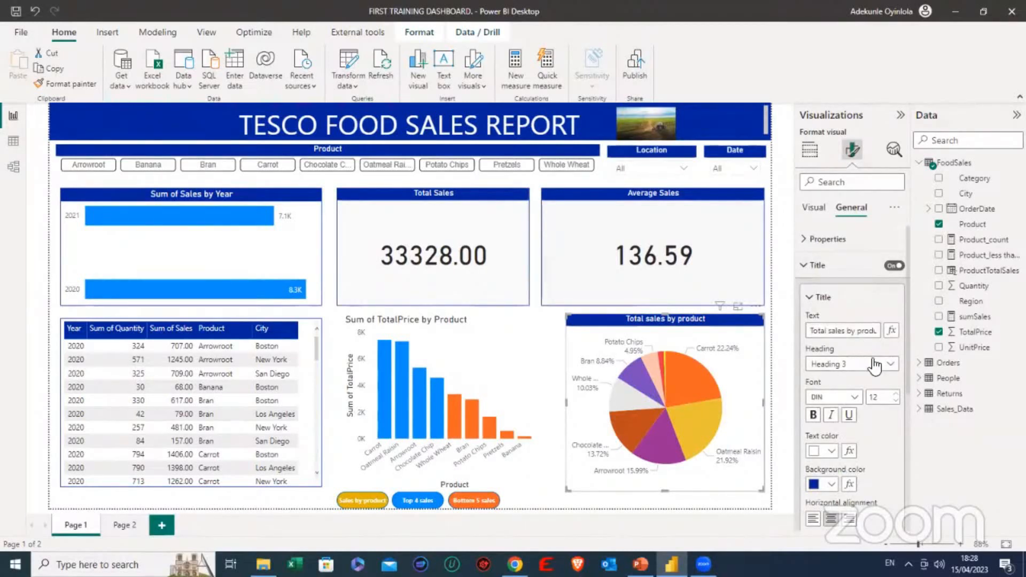
Try a font size of 15 for the pie chart's title and set it back to 12.
left_click(894, 395)
left_click(894, 394)
left_click(894, 395)
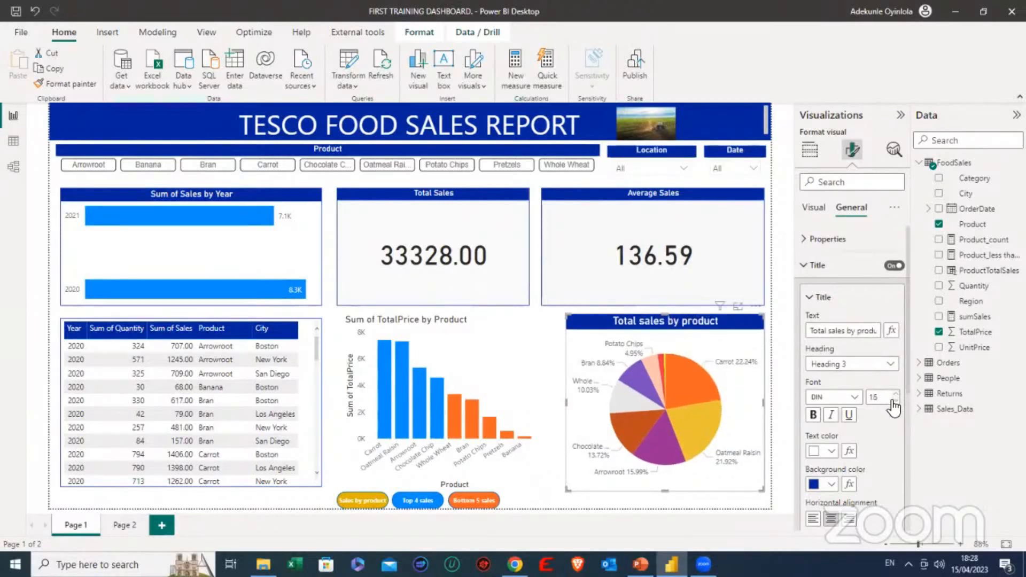
left_click(896, 401)
left_click(896, 402)
left_click(896, 402)
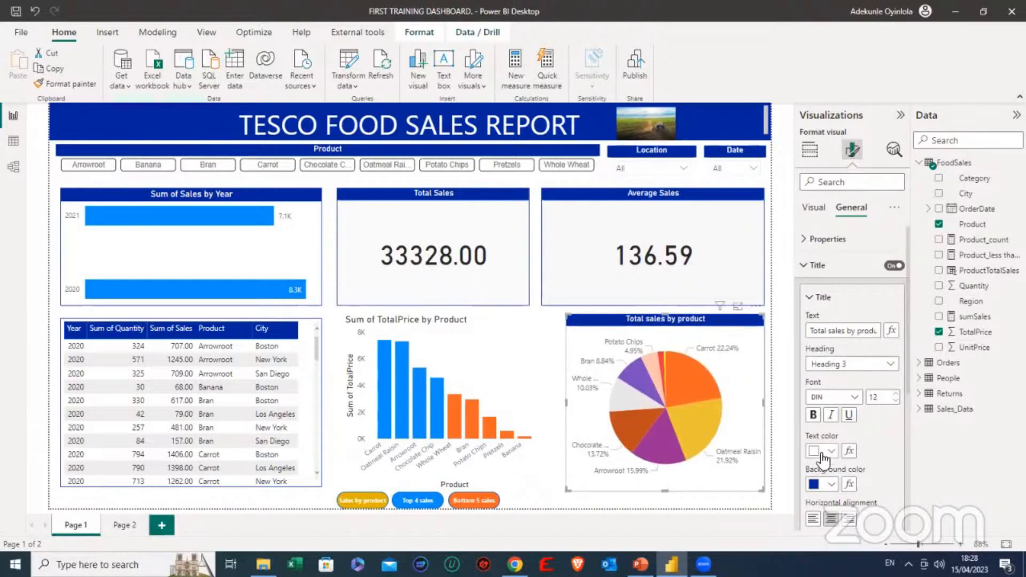
Try bright yellow as the pie chart's title background and set it to a dark navy blue shade.
left_click(831, 483)
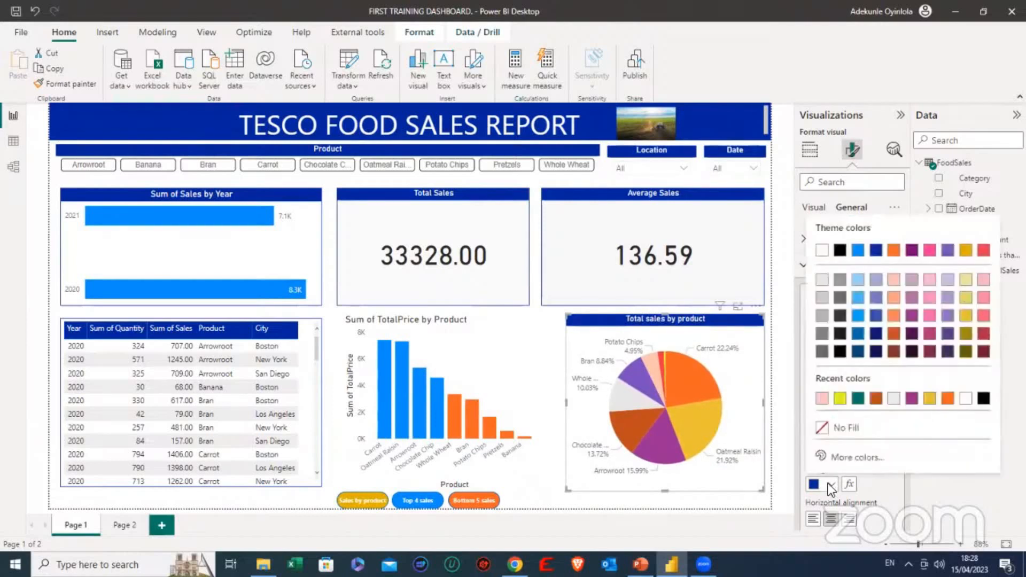
left_click(844, 400)
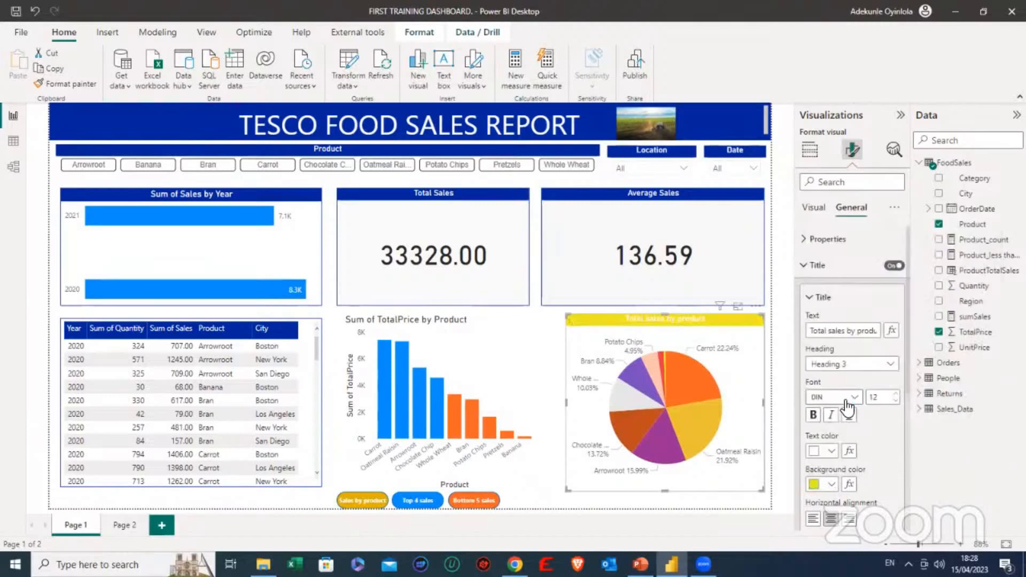
left_click(833, 483)
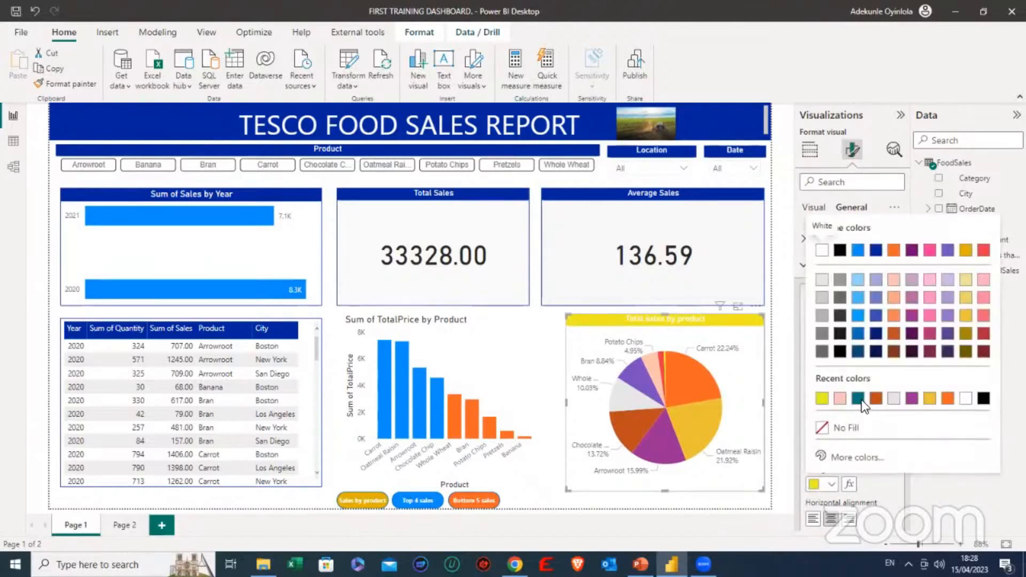
left_click(876, 333)
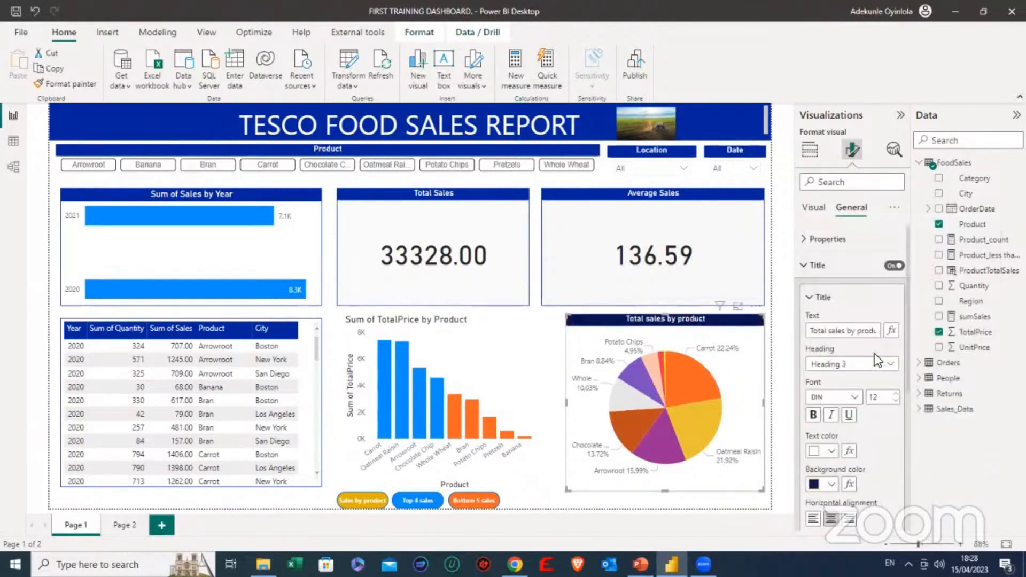
Try bright yellow as the pie chart's title text colour and set it back to white.
left_click(831, 451)
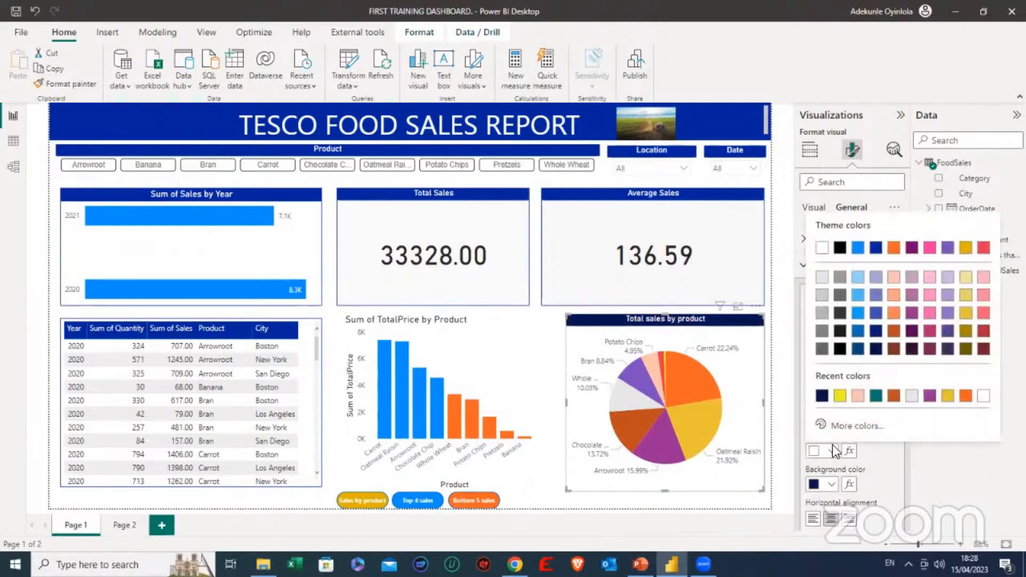
left_click(844, 398)
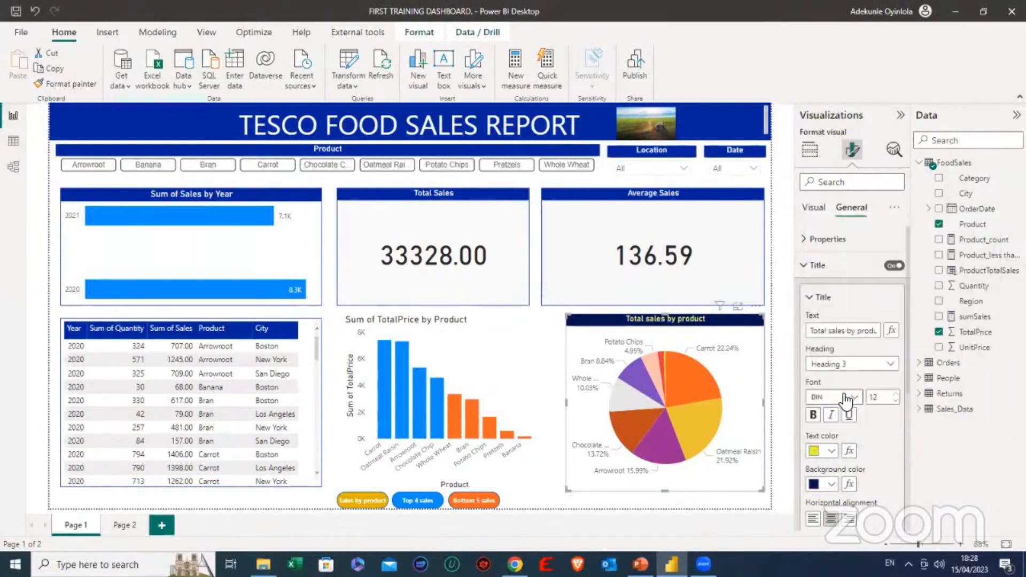
left_click(832, 450)
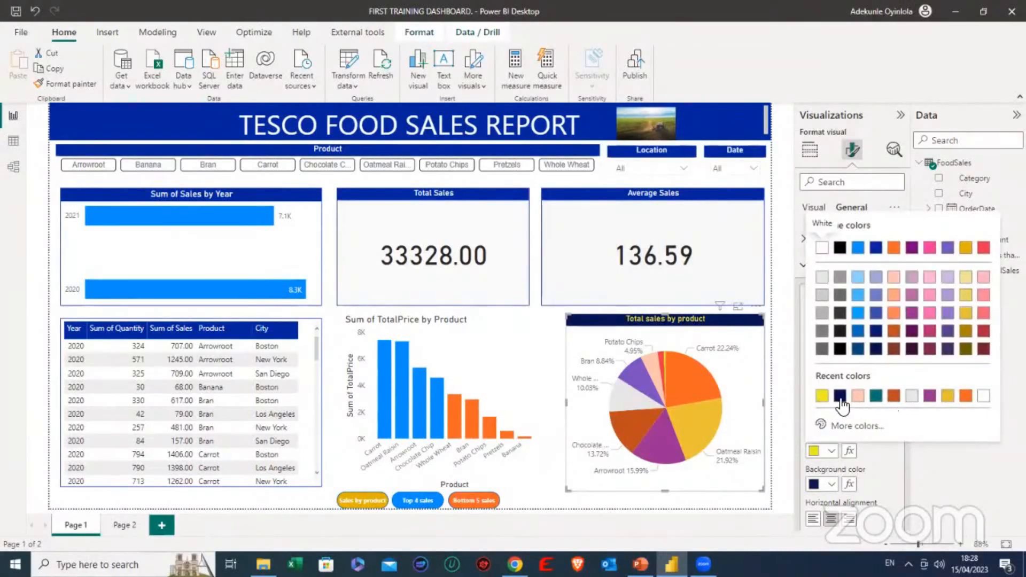
left_click(984, 398)
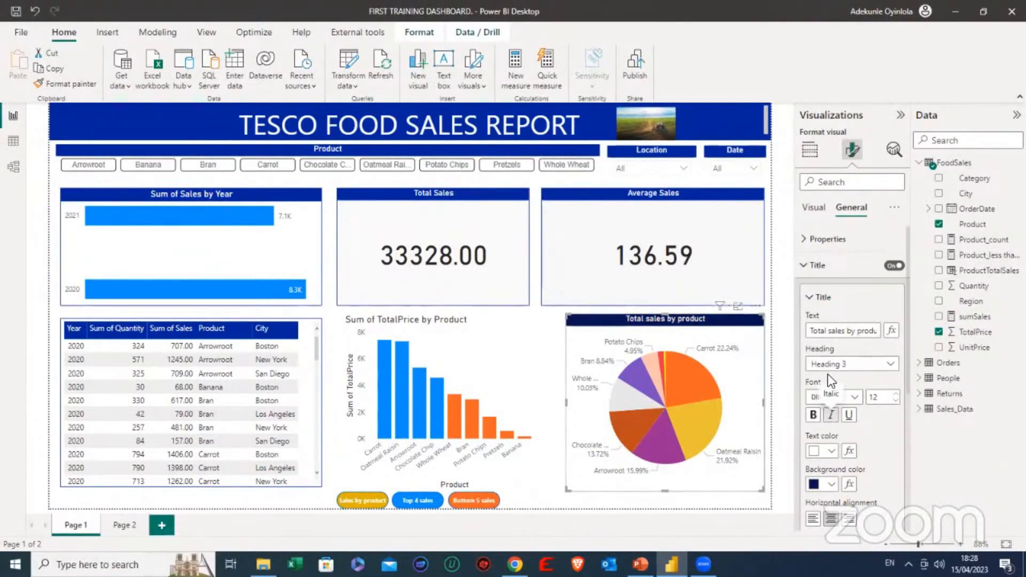
Collapse the pie chart's title settings and show its effects settings.
left_click(818, 298)
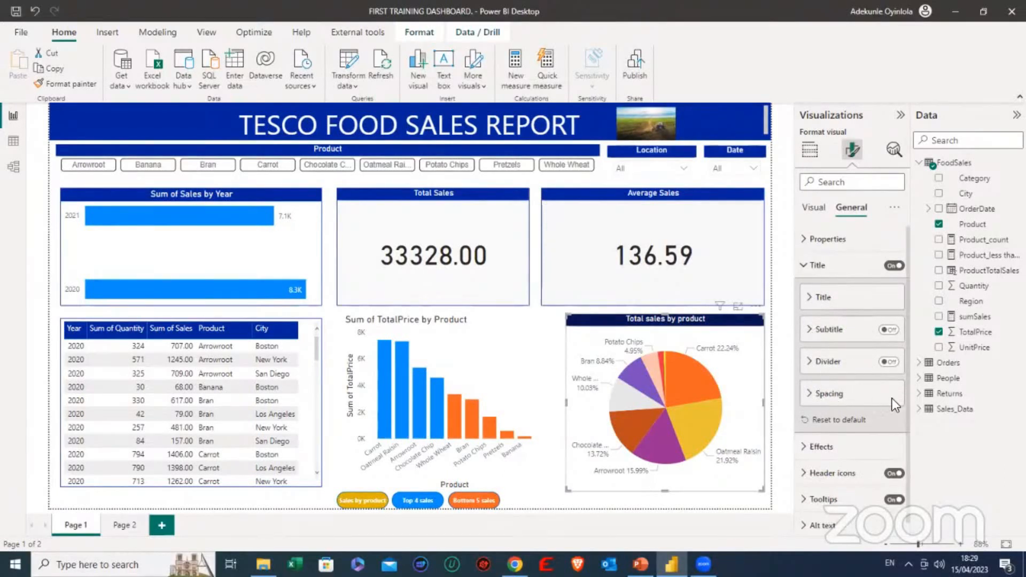
scroll(857, 408, "down", 1)
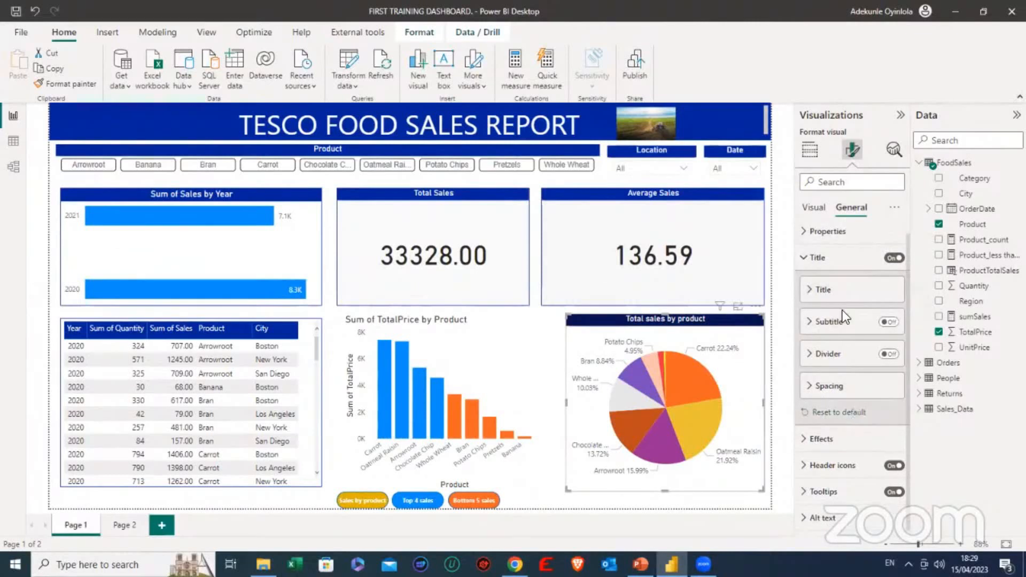
left_click(815, 259)
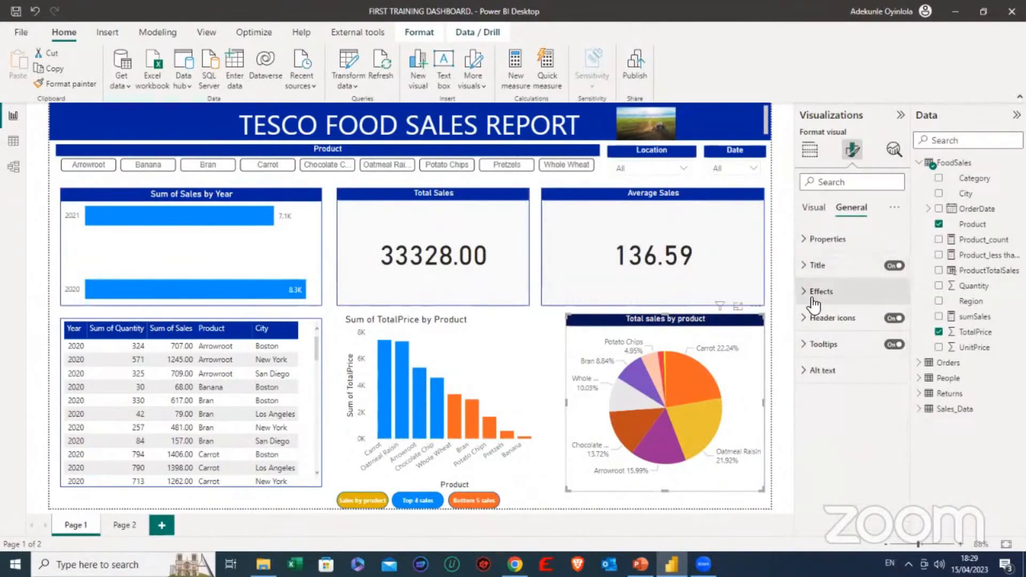
left_click(815, 295)
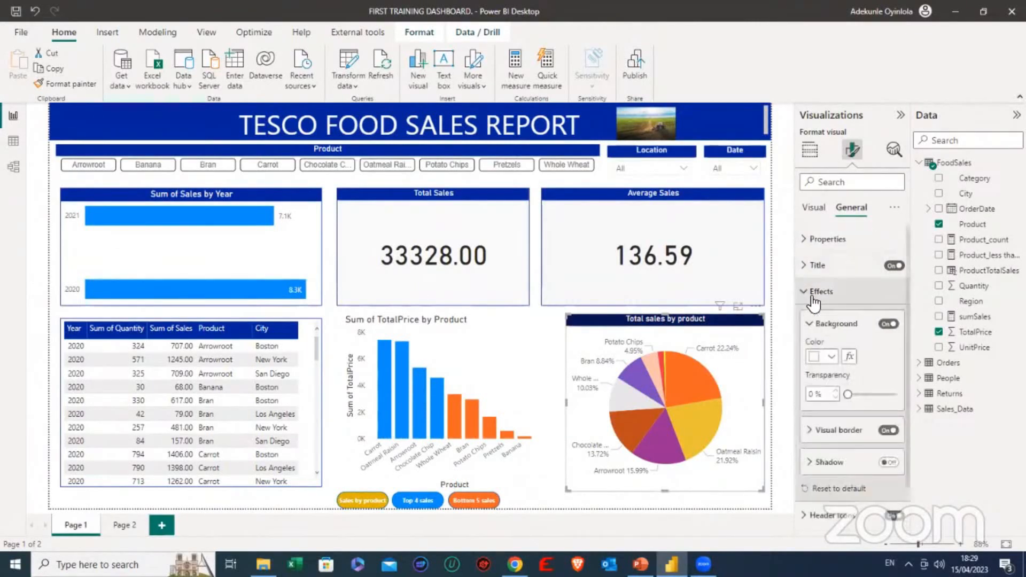
Try light grey #e6e6e6 as the pie chart's background colour, keeping the transparency at 0%.
left_click(832, 357)
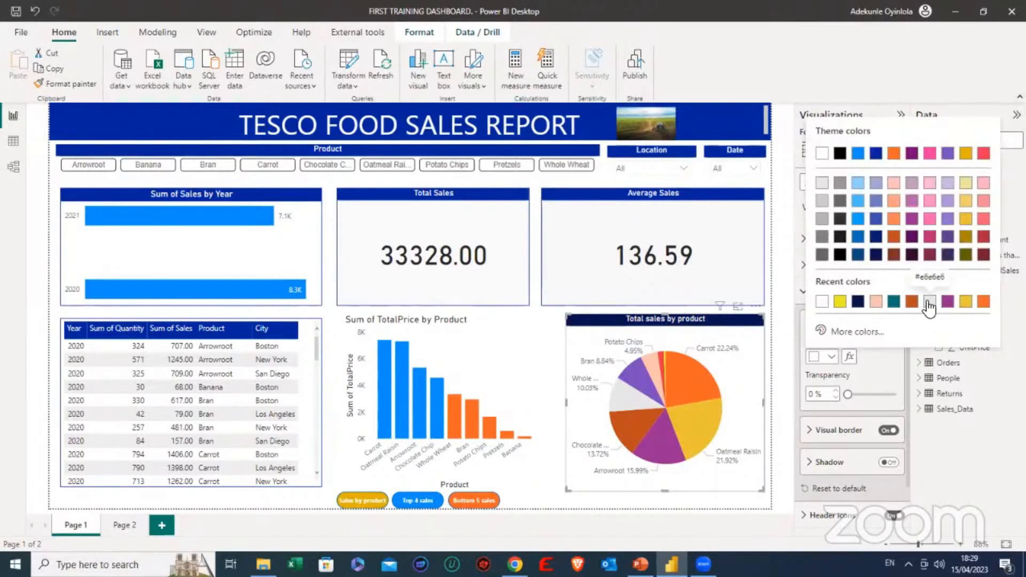
left_click(930, 304)
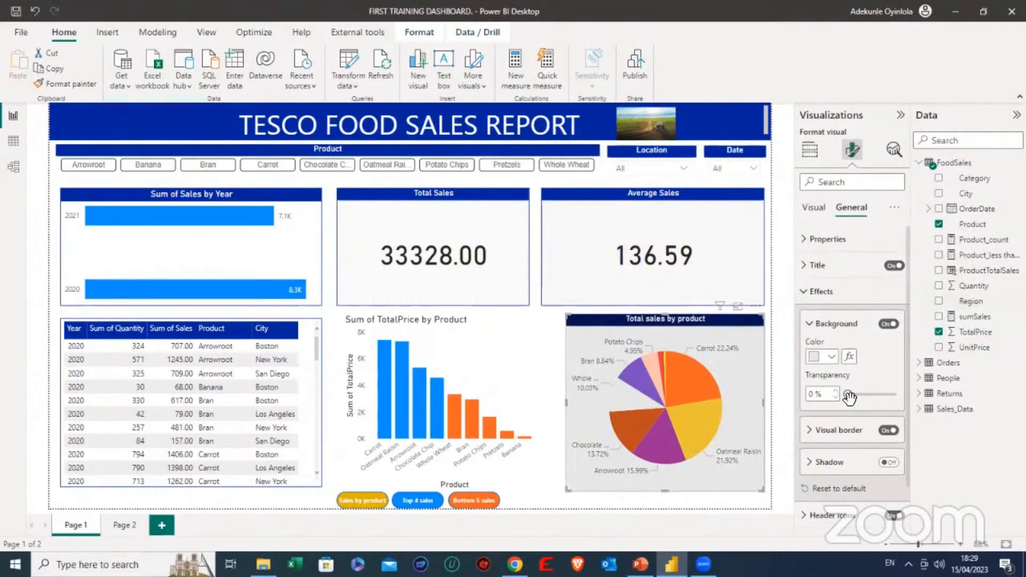
mouse_move(851, 396)
left_mouse_down()
mouse_move(881, 393)
mouse_move(846, 396)
left_mouse_up()
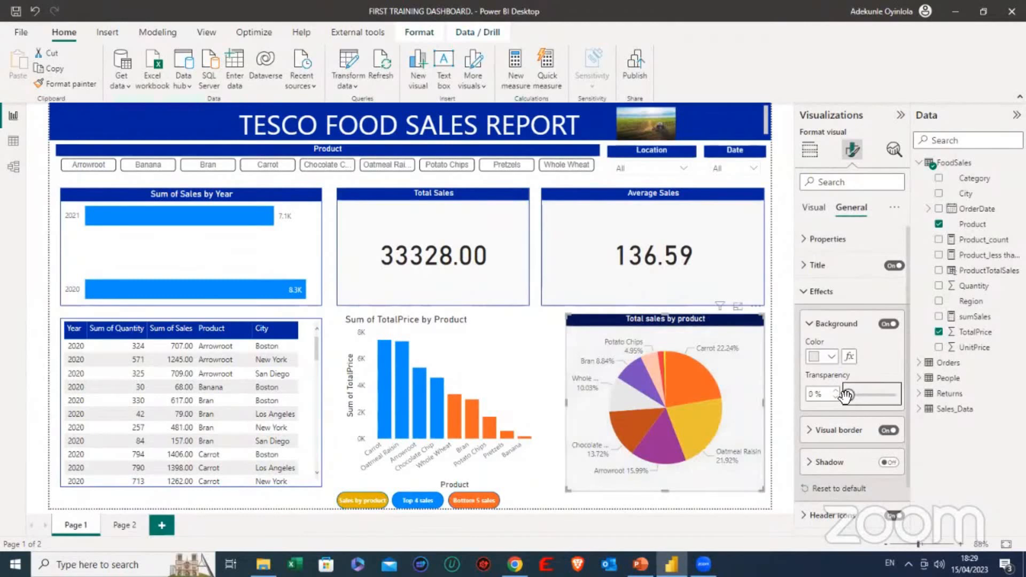
Set the pie chart's background to bright yellow with 9% transparency.
left_click(825, 356)
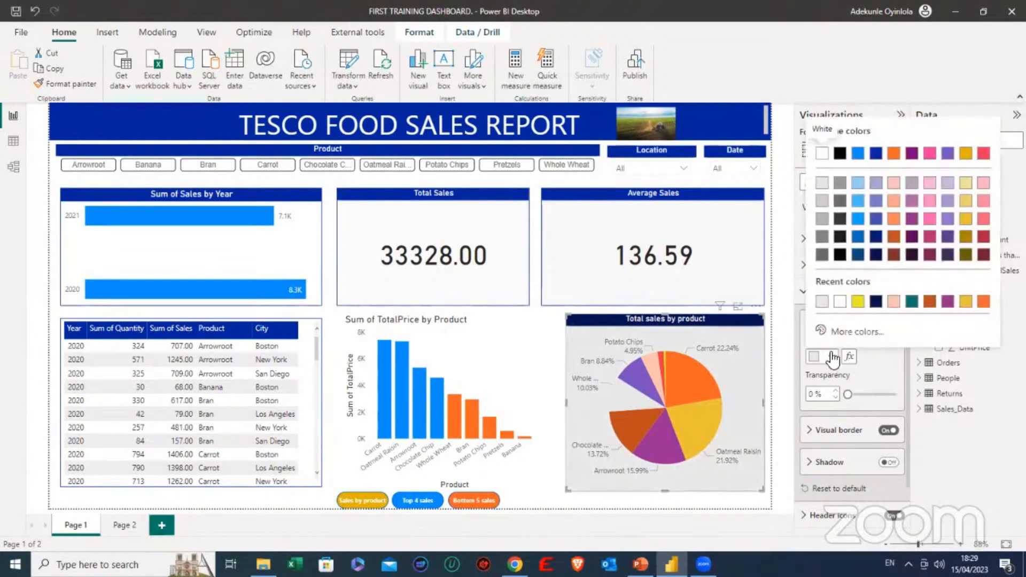
left_click(859, 303)
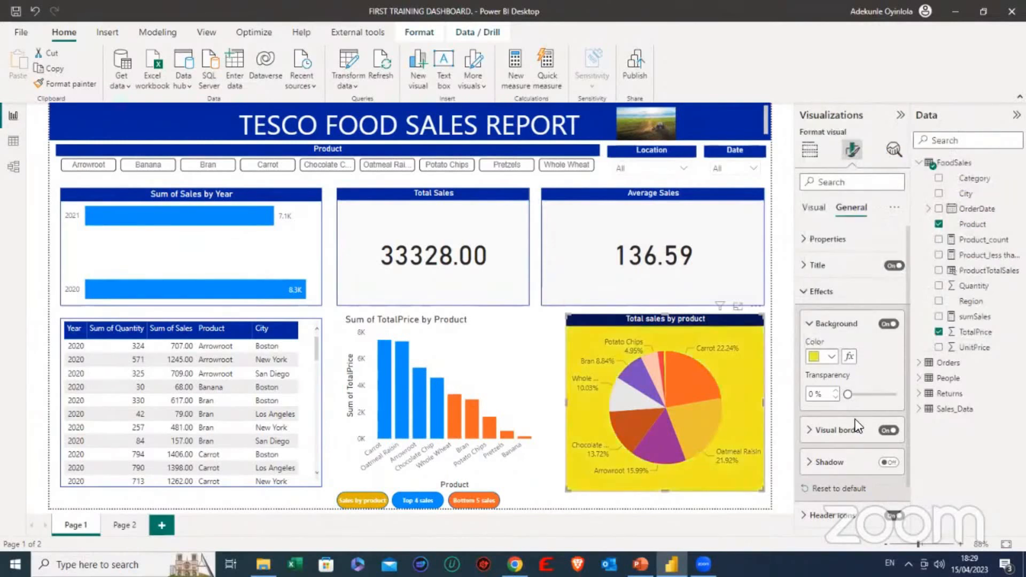
mouse_move(849, 395)
left_mouse_down()
mouse_move(896, 395)
mouse_move(853, 394)
left_mouse_up()
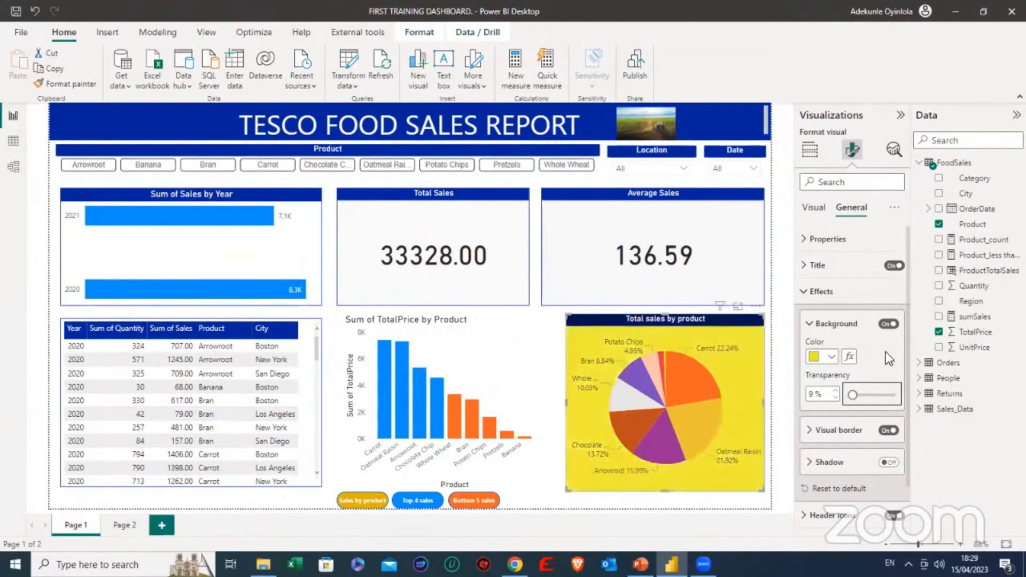
scroll(880, 345, "down", 1)
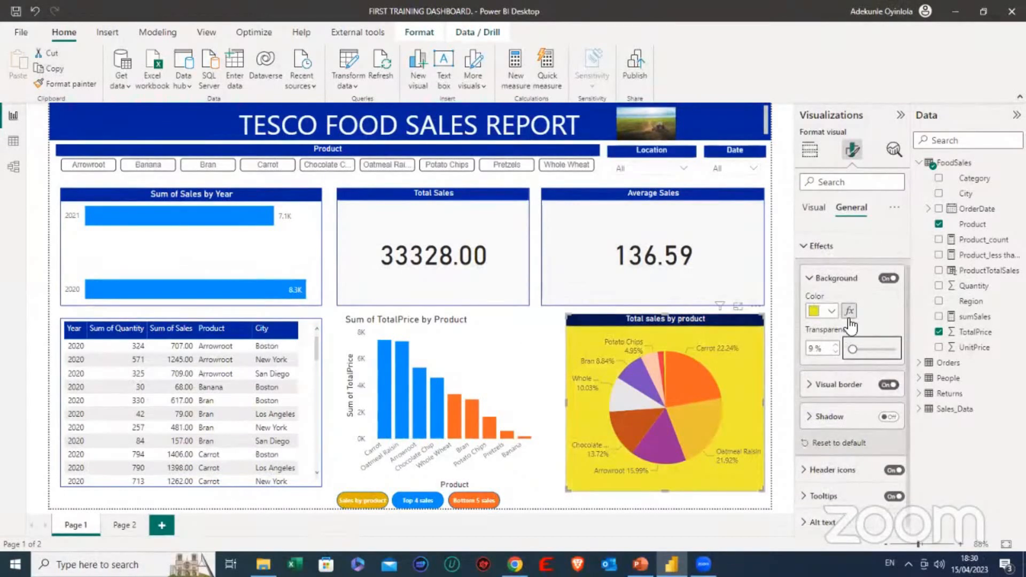
Set the pie chart's background colour to white and deselect the chart.
left_click(830, 311)
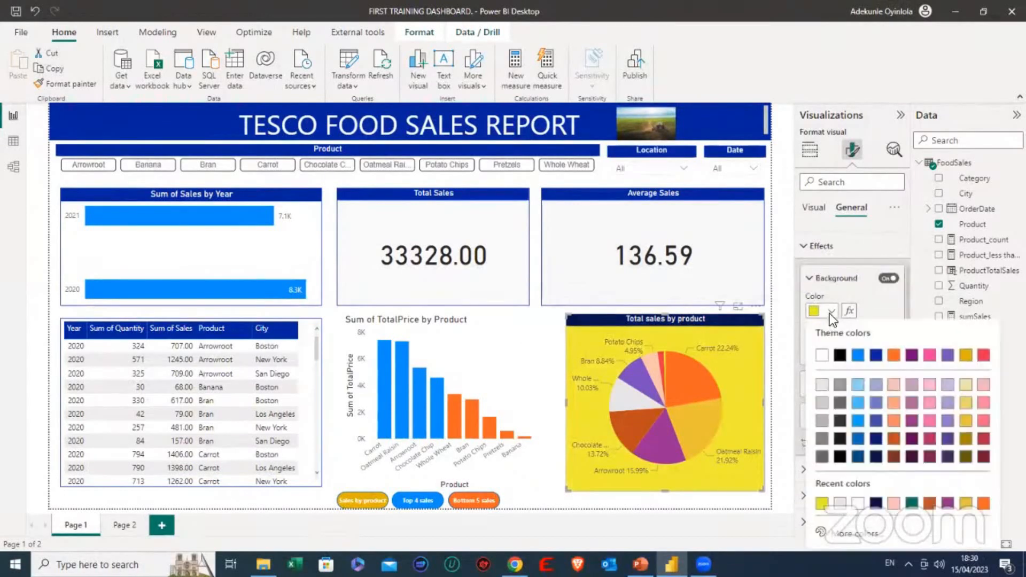
left_click(822, 356)
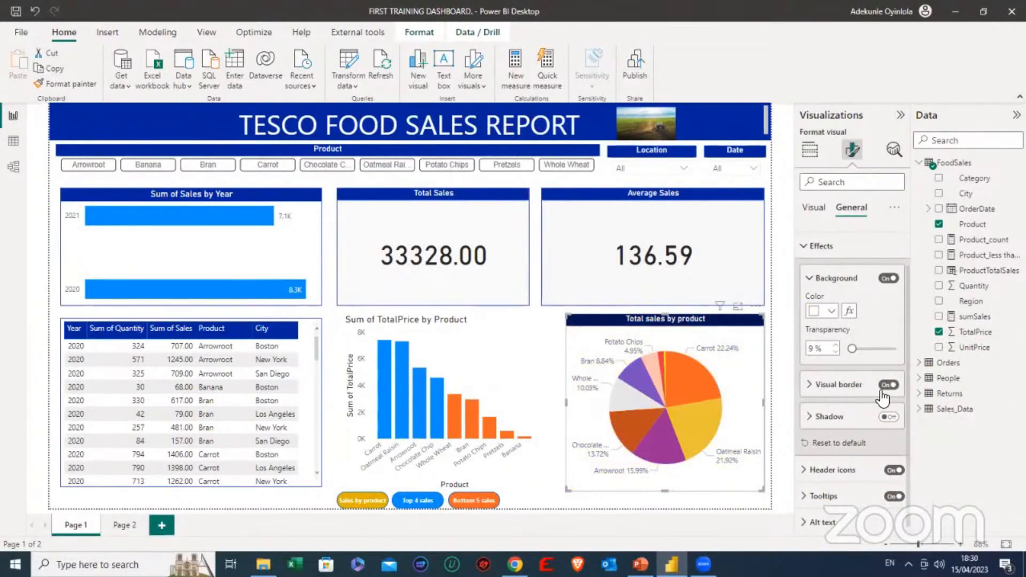
left_click(550, 329)
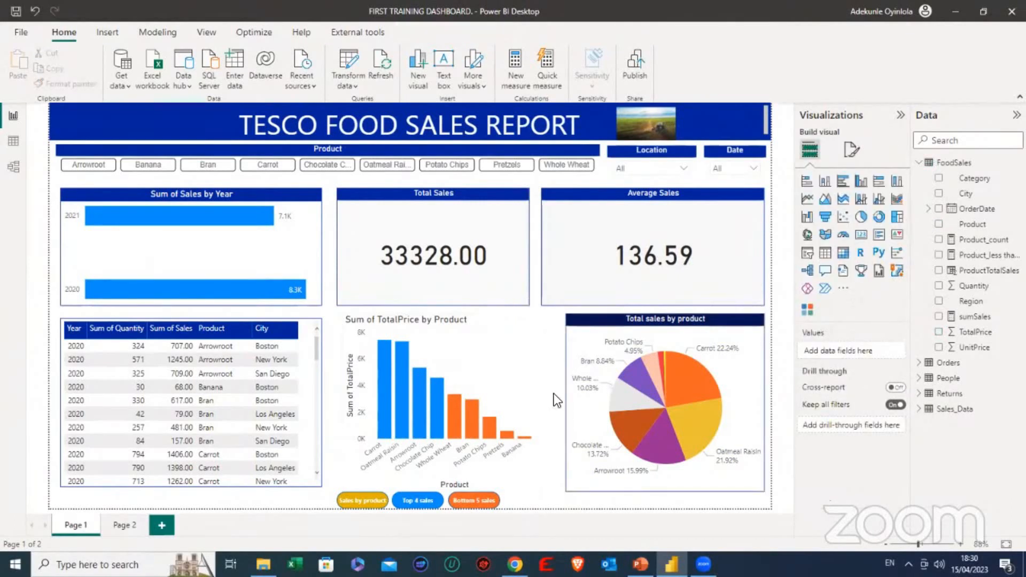
Select the Total sales by product pie chart and reopen its general effects settings.
left_click(582, 337)
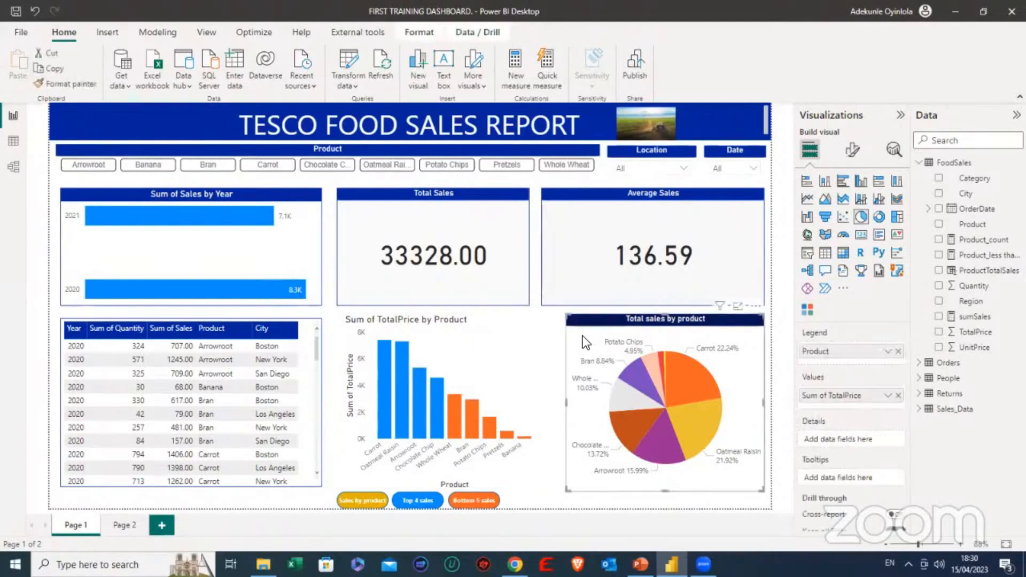
left_click(852, 151)
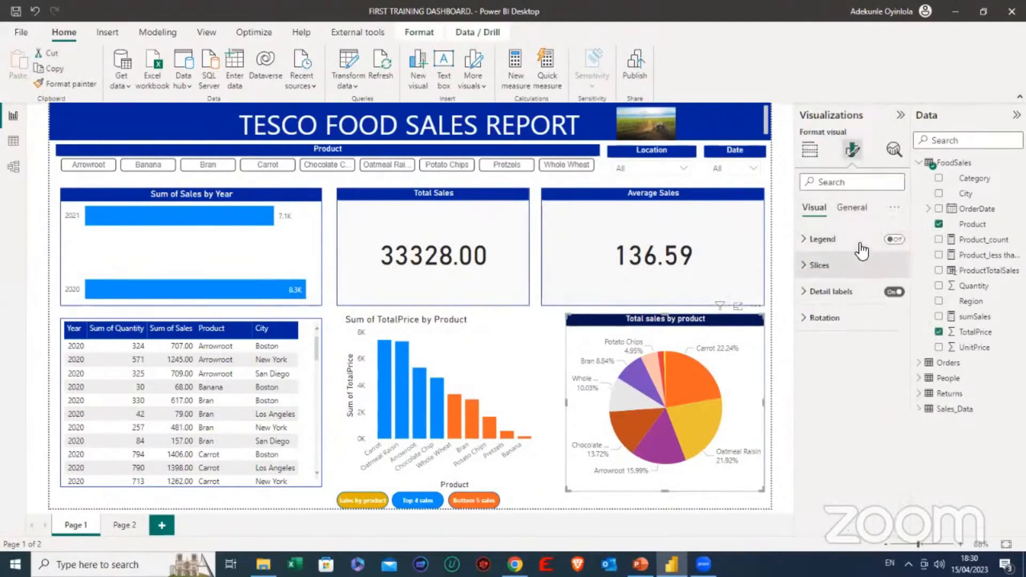
left_click(839, 207)
left_click(820, 293)
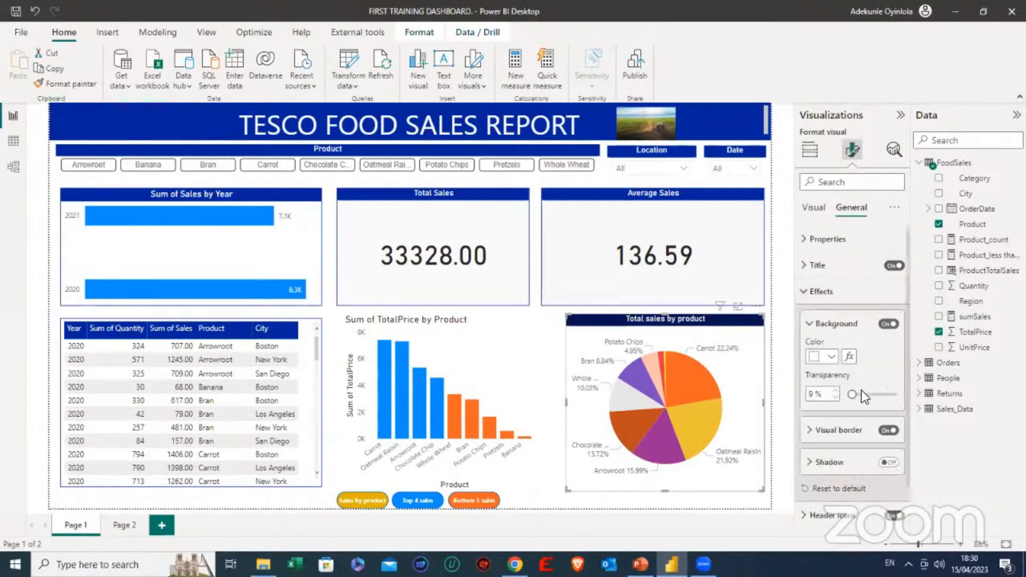
Try the pie chart without its visual border, restore the border and briefly check its colour and corner settings.
left_click(885, 432)
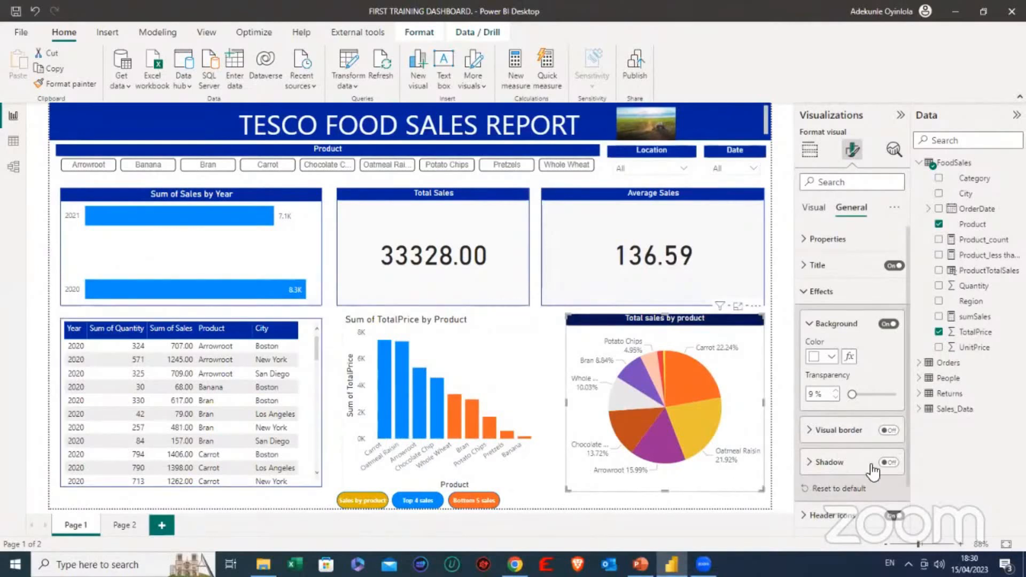
left_click(889, 432)
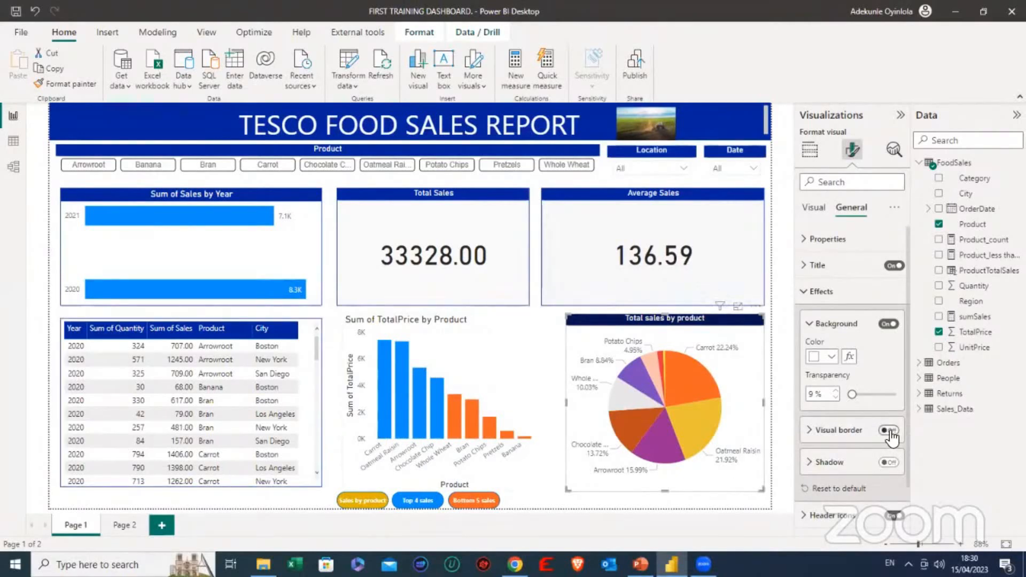
left_click(815, 432)
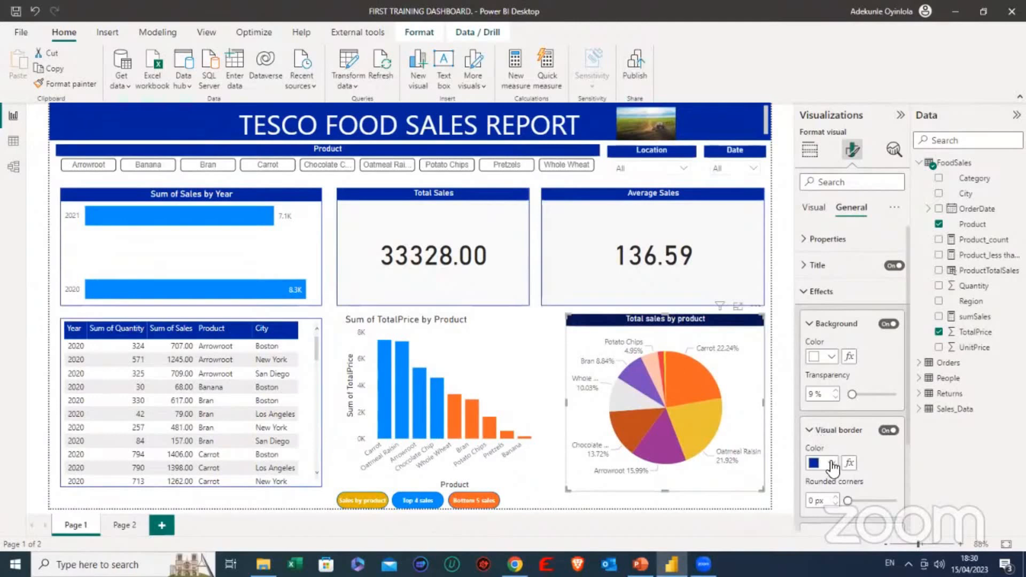
left_click(814, 434)
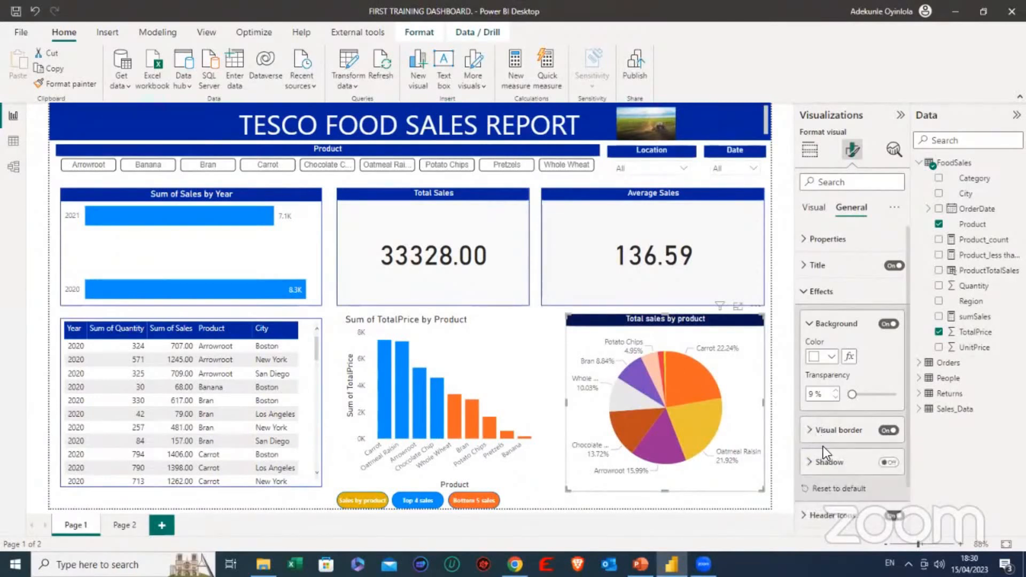
Round the corners of the pie chart's visual border to 20 px and deselect the chart.
left_click(823, 431)
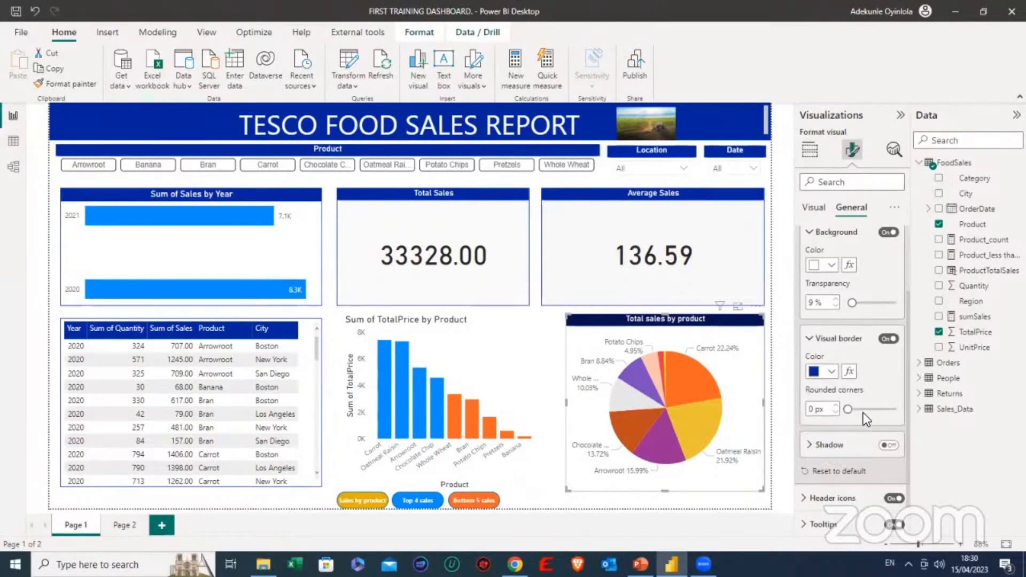
scroll(863, 413, "down", 1)
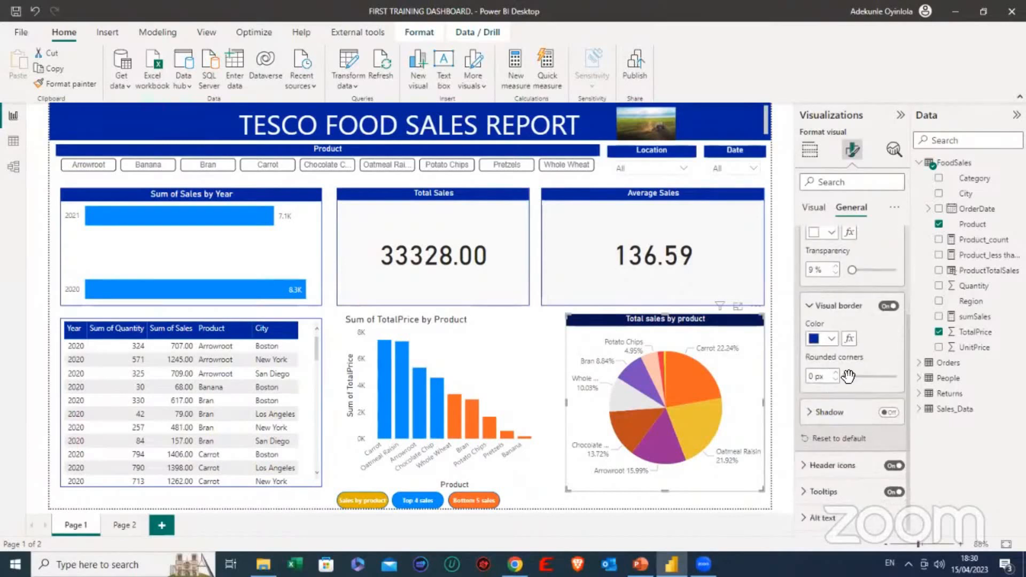
left_click_drag(848, 376, 881, 379)
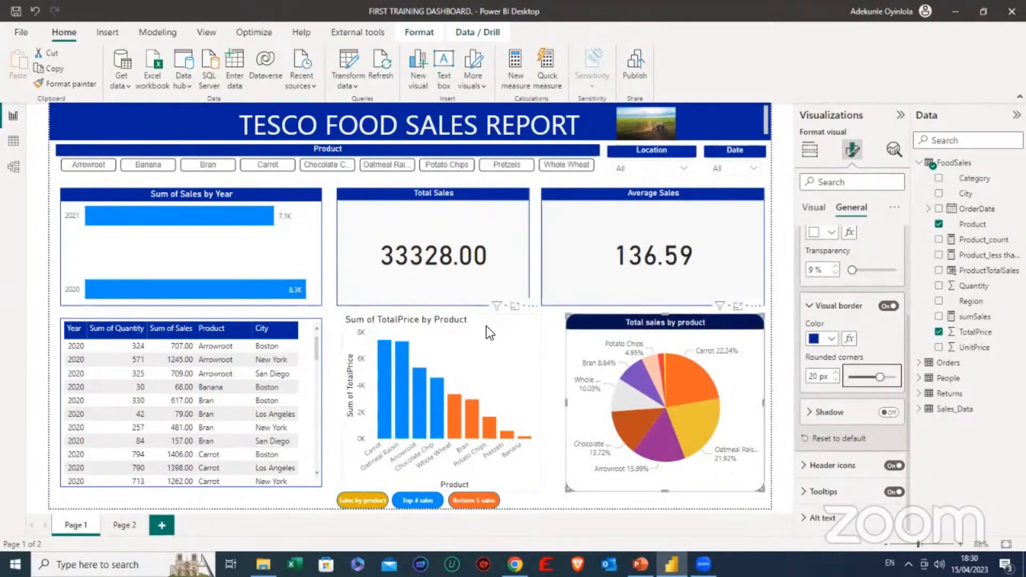
left_click(330, 267)
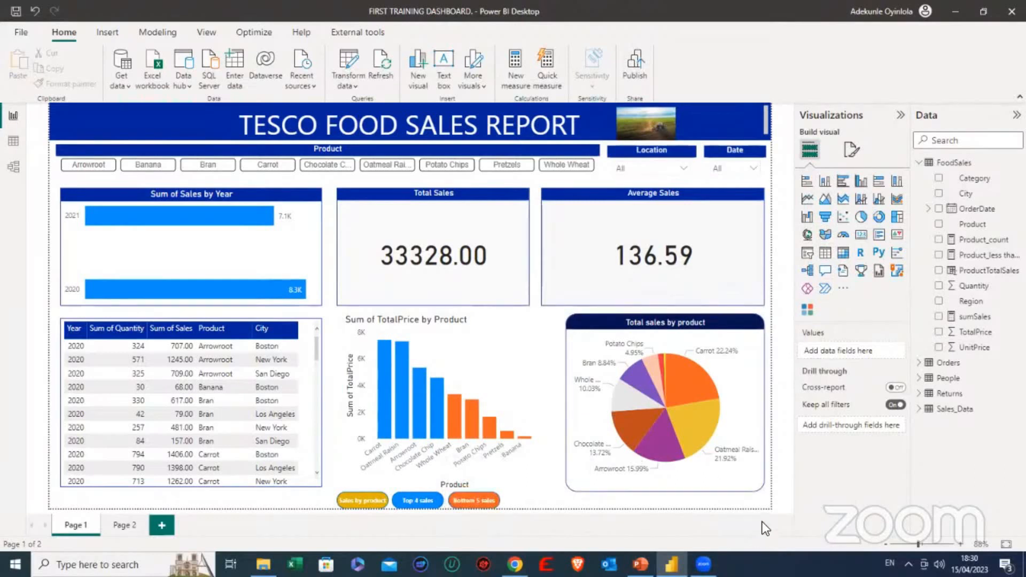
Reselect the pie chart and turn on the shadow in its effects settings.
left_click(597, 334)
left_click(853, 150)
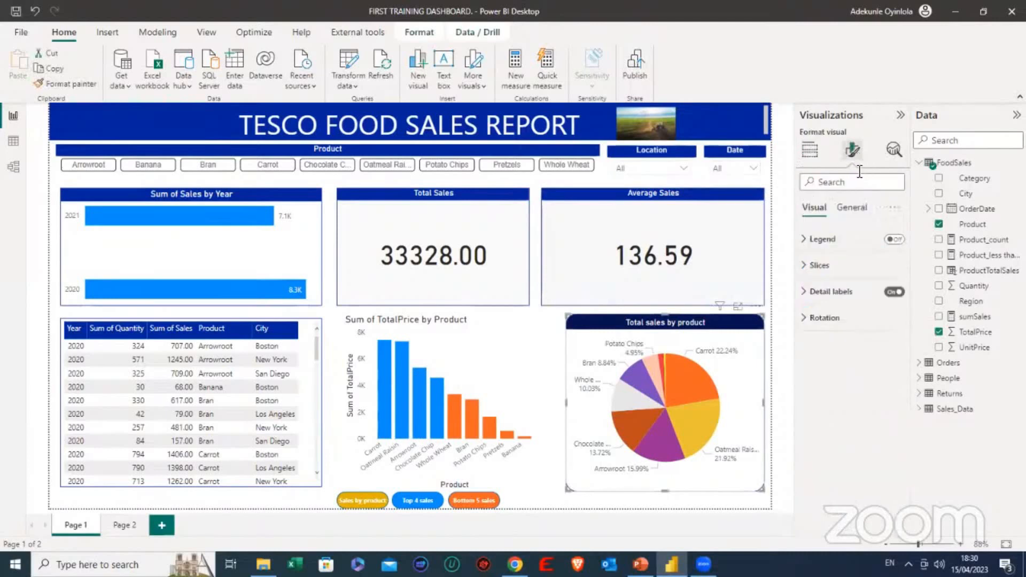
left_click(852, 208)
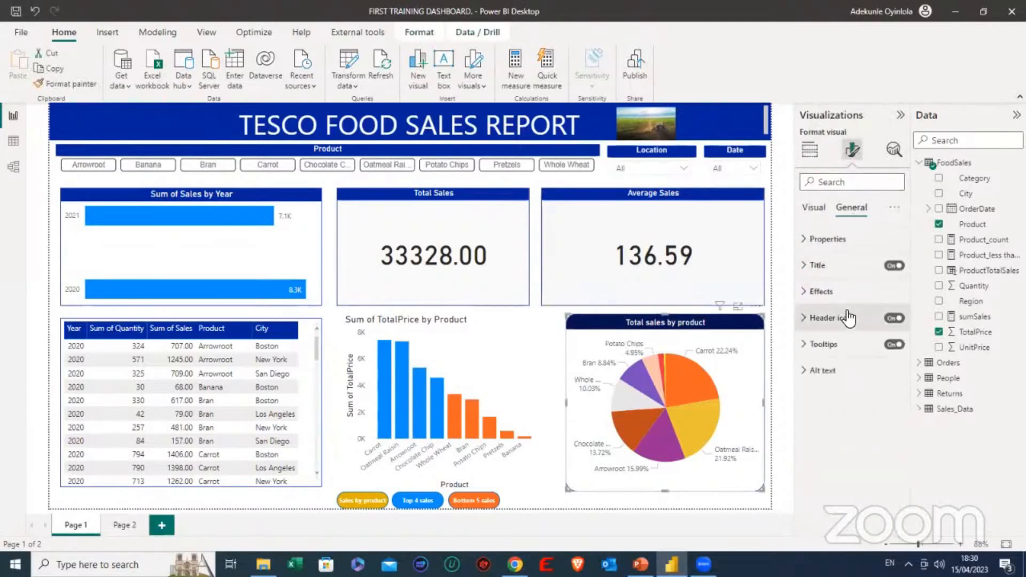
left_click(822, 292)
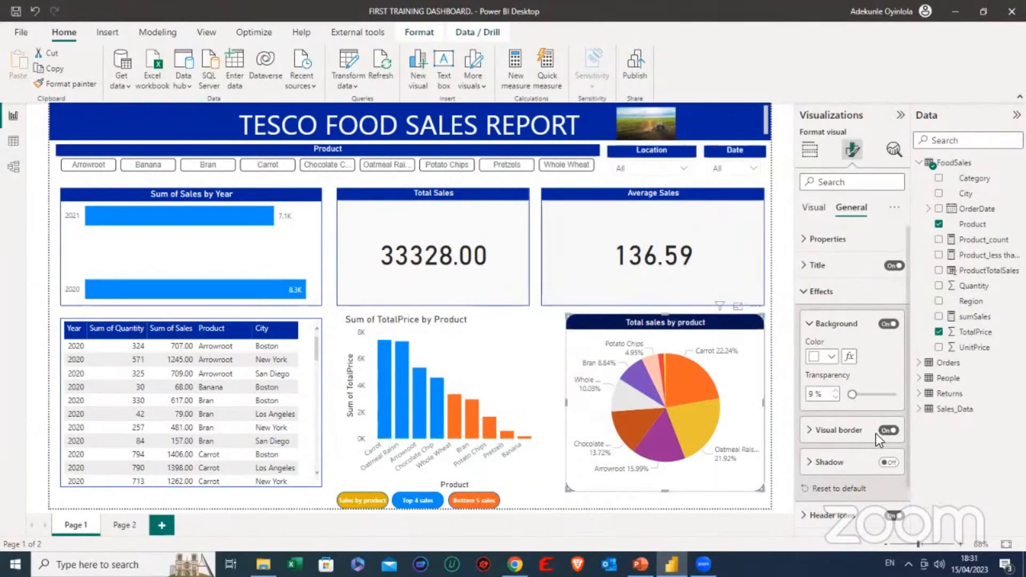
scroll(864, 447, "down", 2)
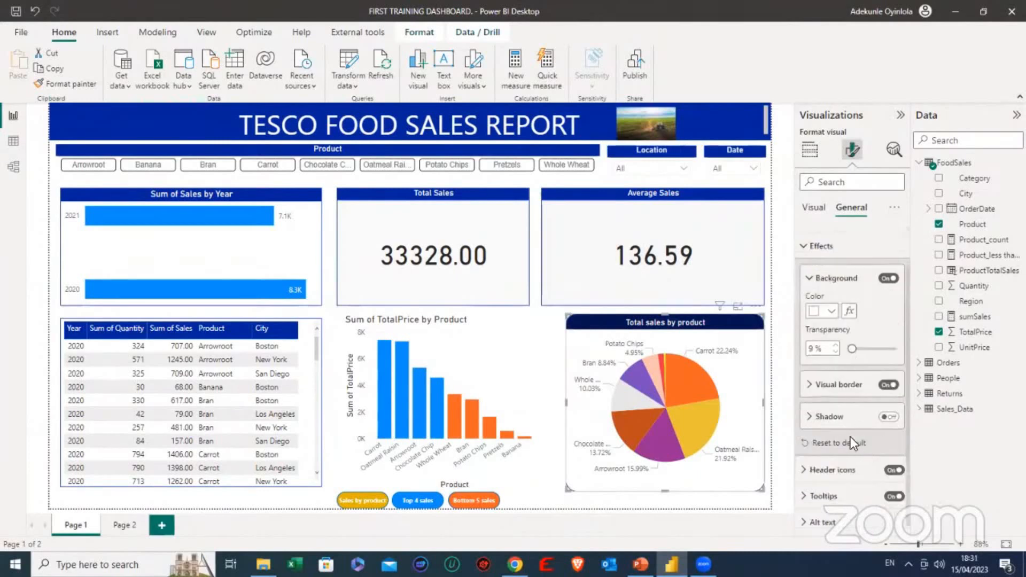
left_click(889, 420)
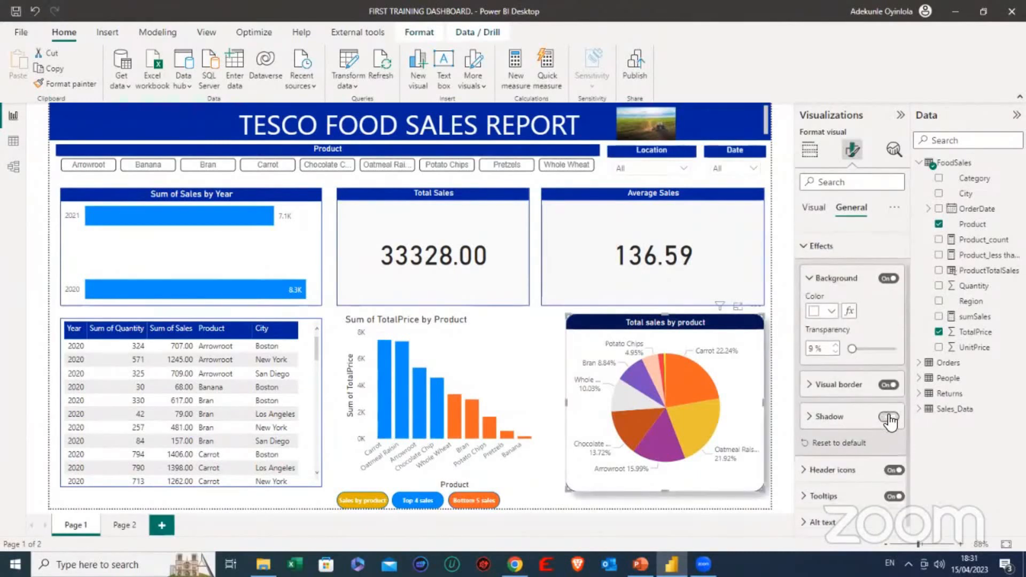
Expand the pie chart's shadow settings and set the shadow colour to bright blue.
left_click(814, 414)
scroll(817, 422, "down", 2)
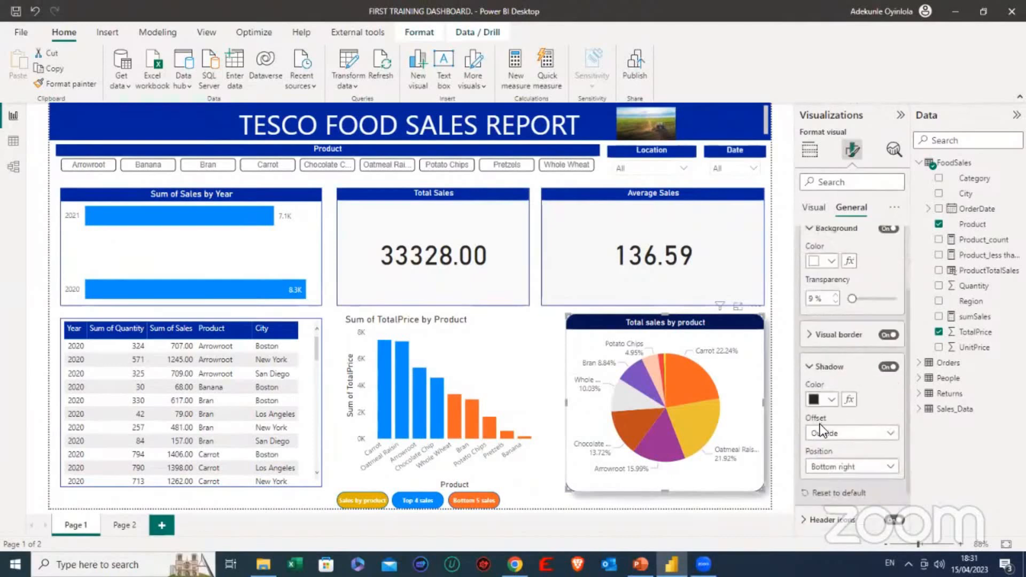
left_click(833, 399)
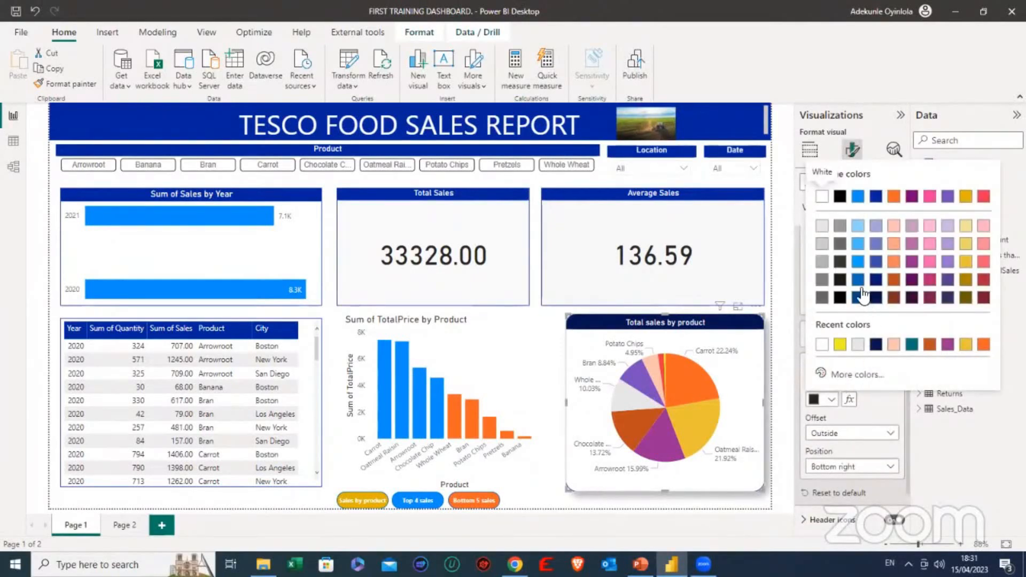
left_click(858, 261)
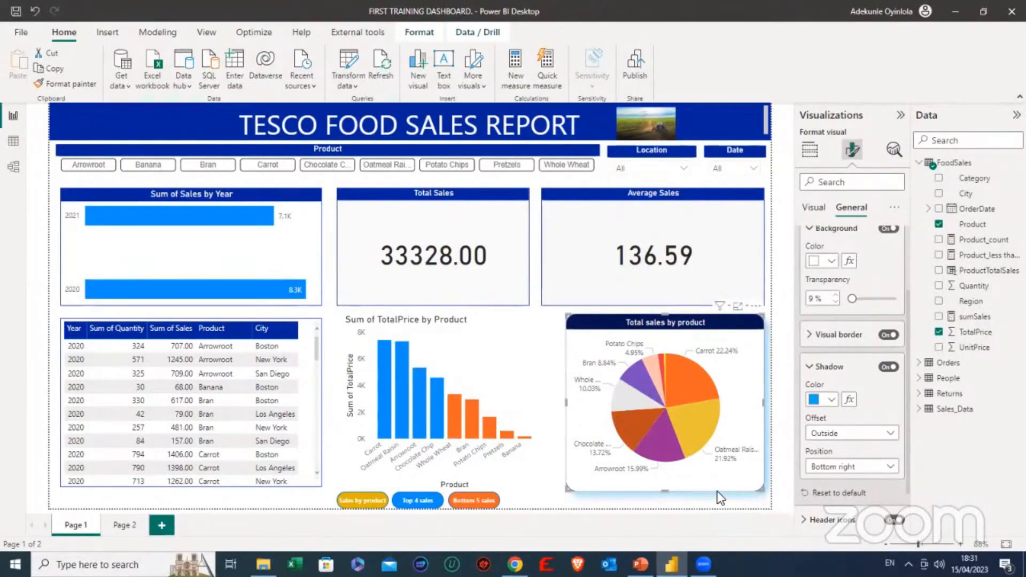
Set the pie chart's shadow offset to Inside and deselect the chart.
left_click(832, 399)
left_click(831, 398)
left_click(848, 435)
left_click(820, 464)
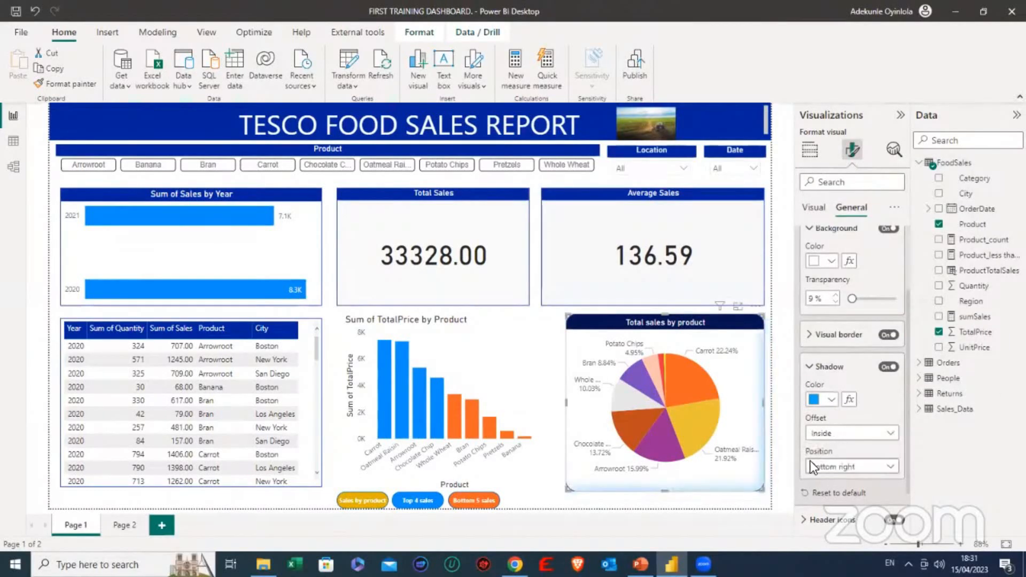
left_click(329, 258)
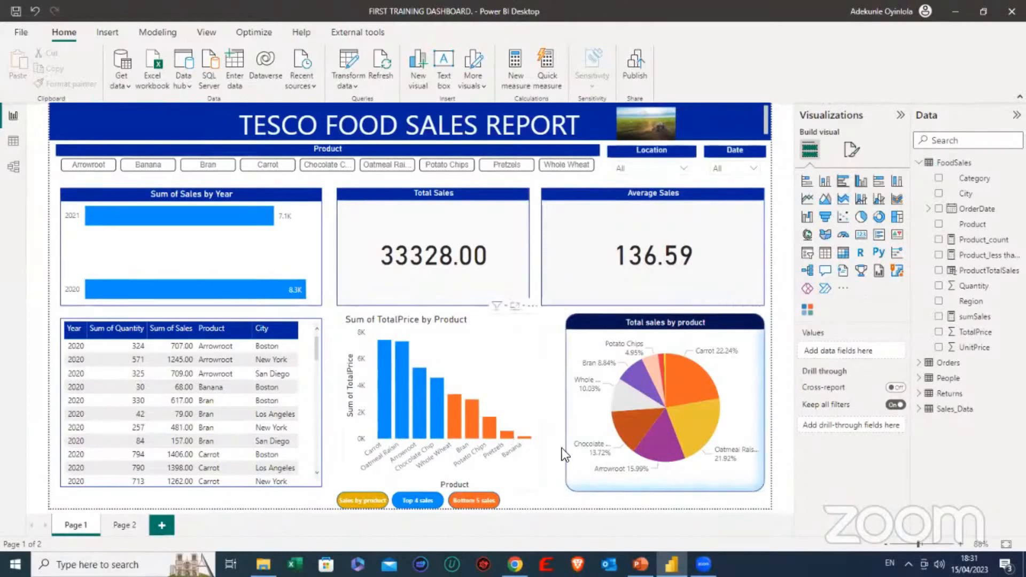
Reselect the pie chart and turn off the shadow in its effects settings.
left_click(743, 340)
left_click(852, 150)
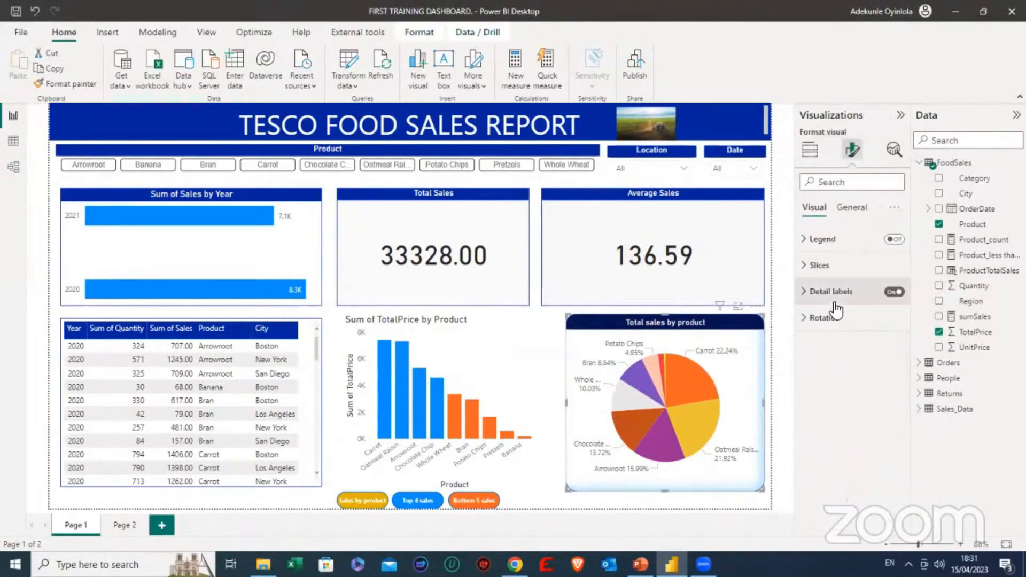
left_click(852, 207)
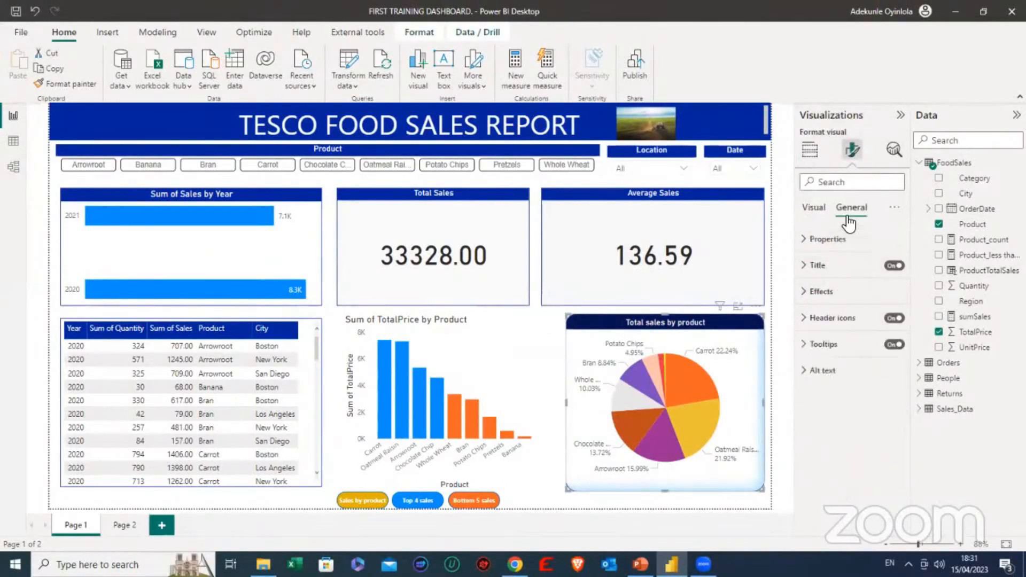
left_click(821, 298)
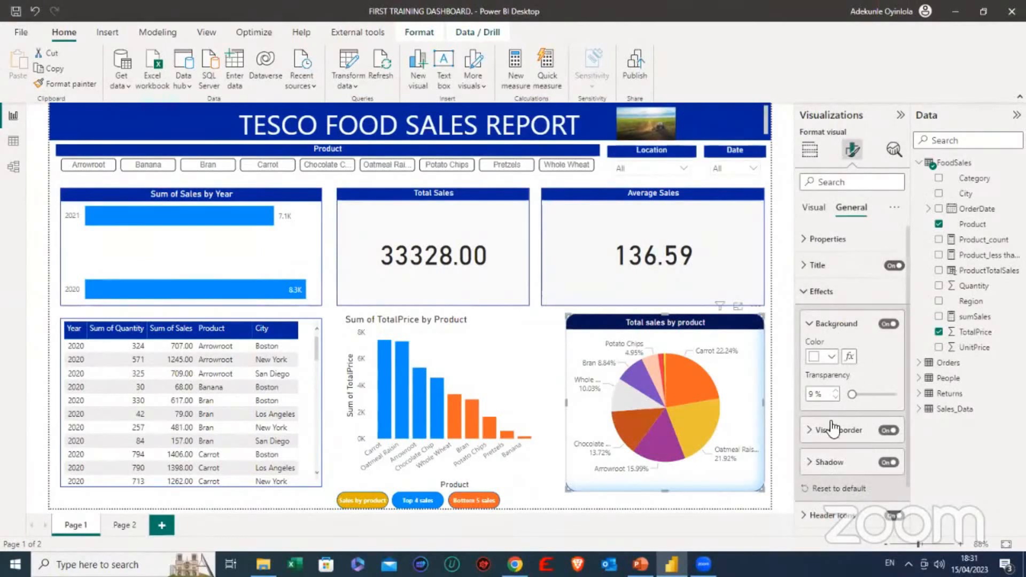
left_click(889, 464)
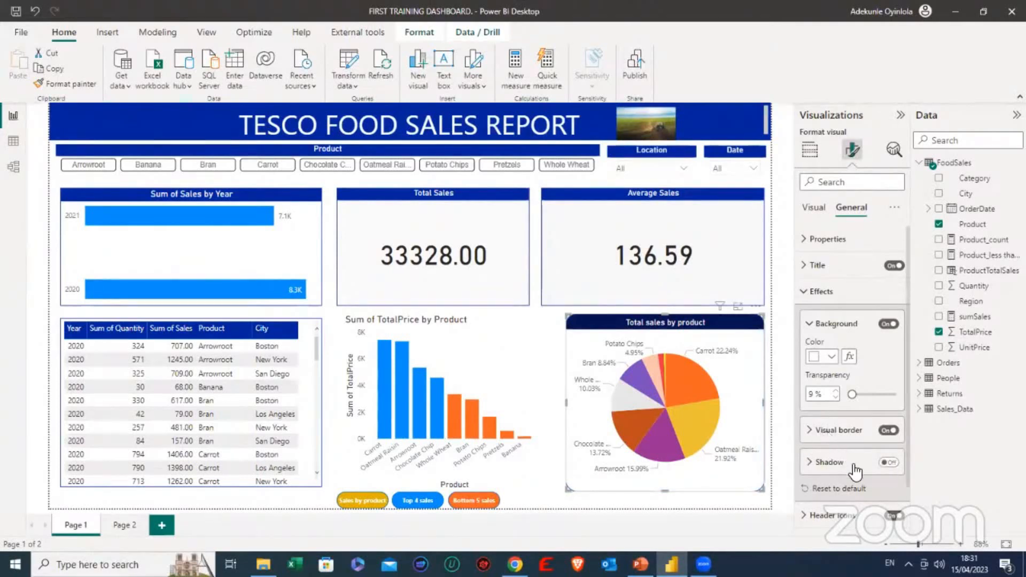
Examine the pie chart's tooltip settings, including the type options, page and text formatting.
scroll(855, 465, "down", 2)
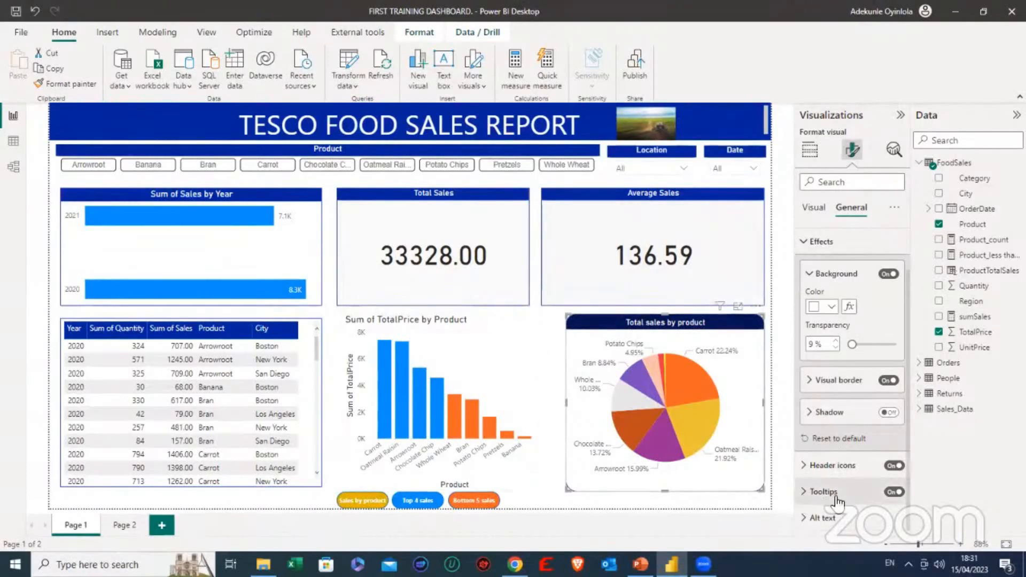
left_click(809, 492)
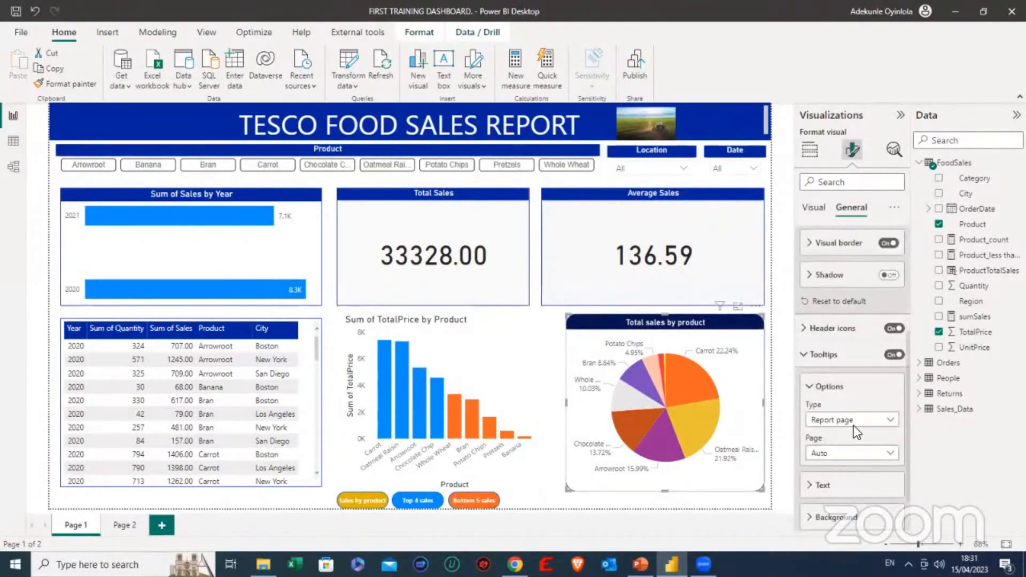
left_click(858, 420)
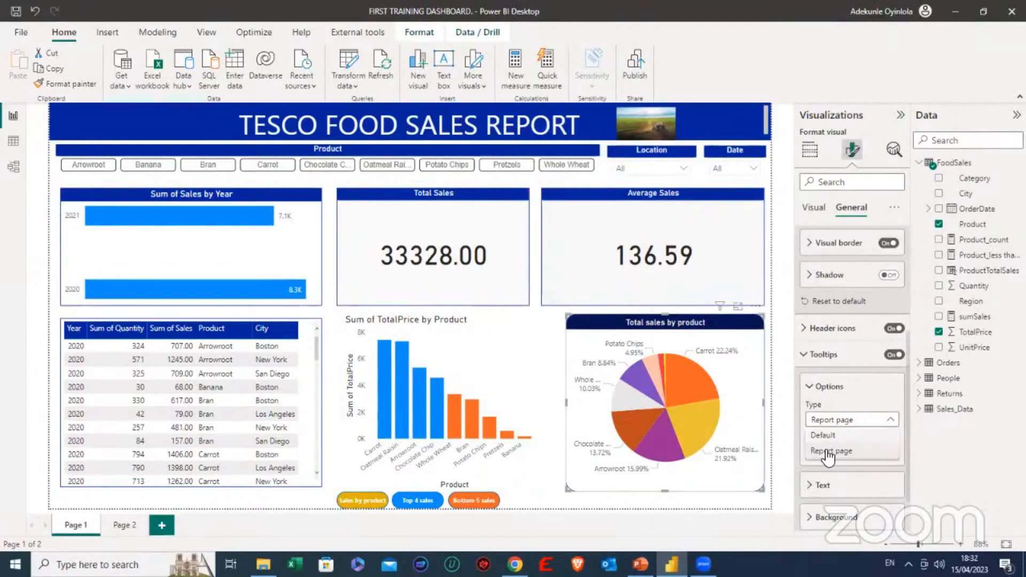
left_click(809, 389)
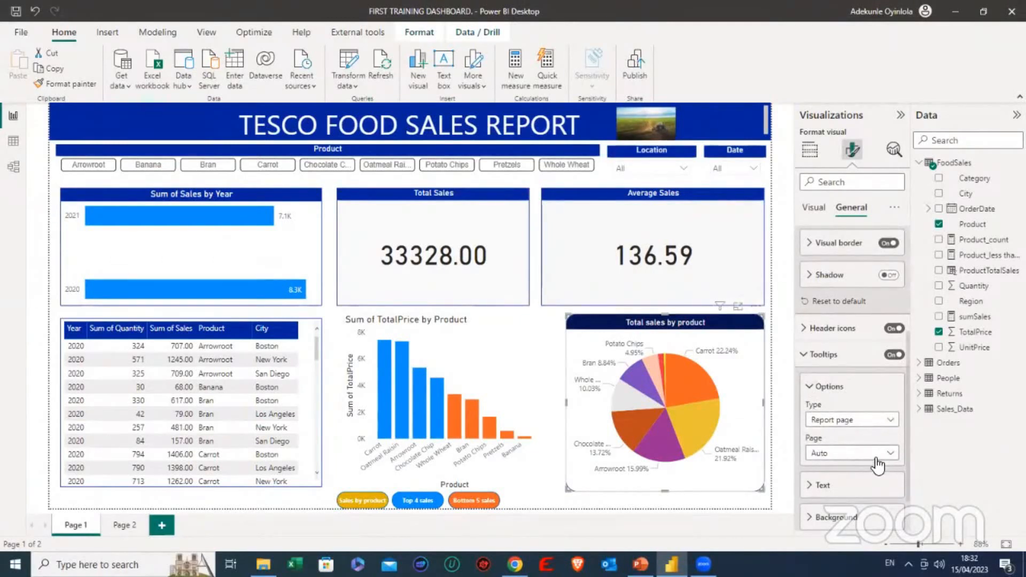
left_click(818, 487)
scroll(820, 485, "down", 3)
scroll(839, 452, "up", 3)
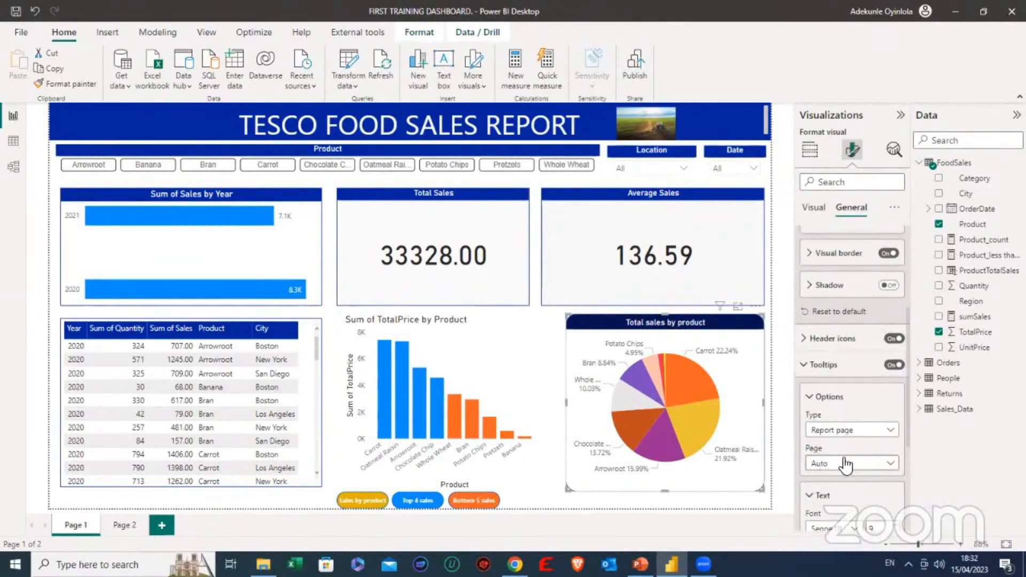
Deselect the pie chart and switch to the PowerBI Introductory class 1 presentation in PowerPoint.
left_click(562, 329)
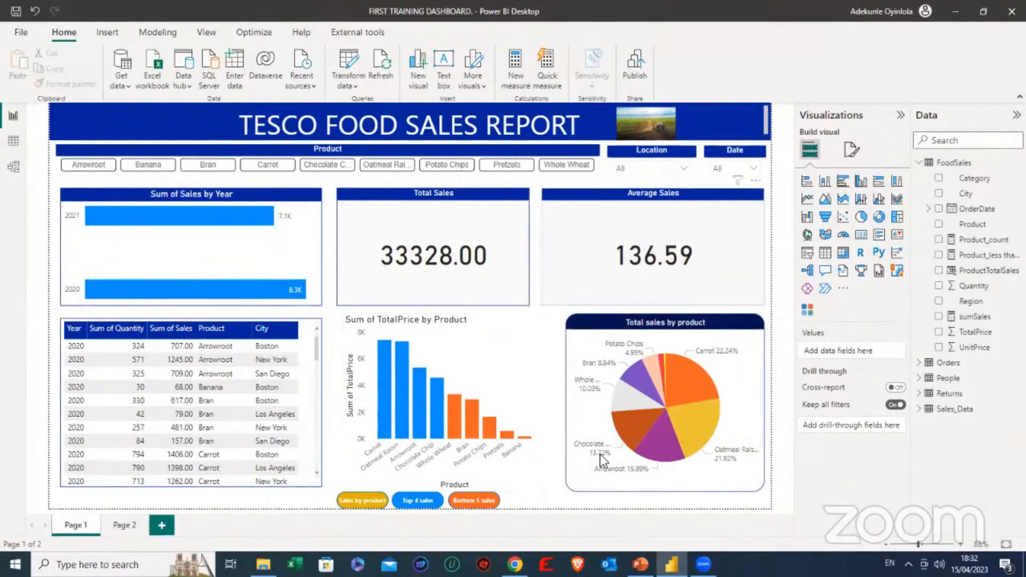
mouse_move(640, 564)
left_click(640, 511)
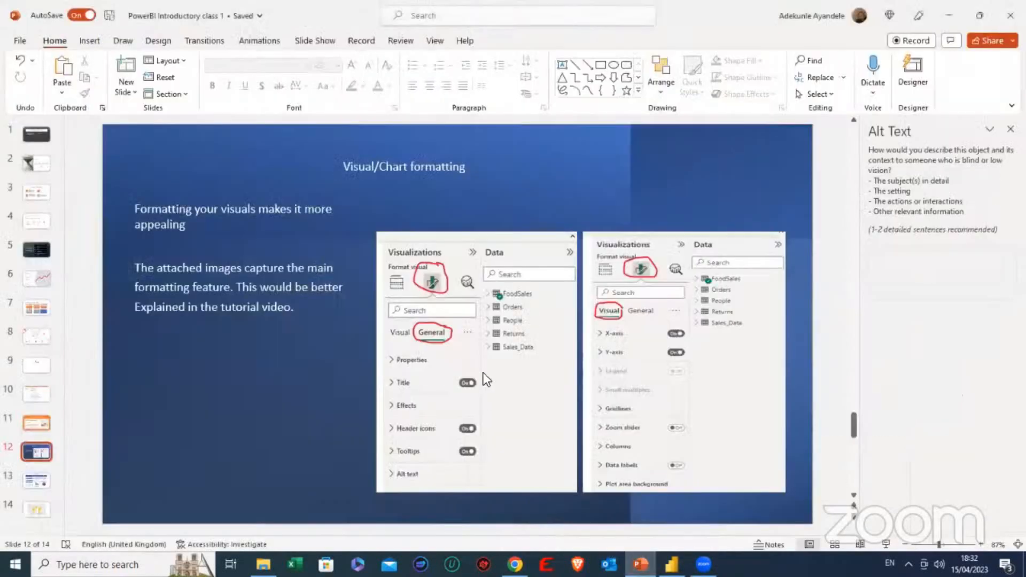
Show the Organising your dashboard slide and switch to the FIRST TRAINING DASHBOARD report in Power BI Desktop.
scroll(292, 339, "down", 1)
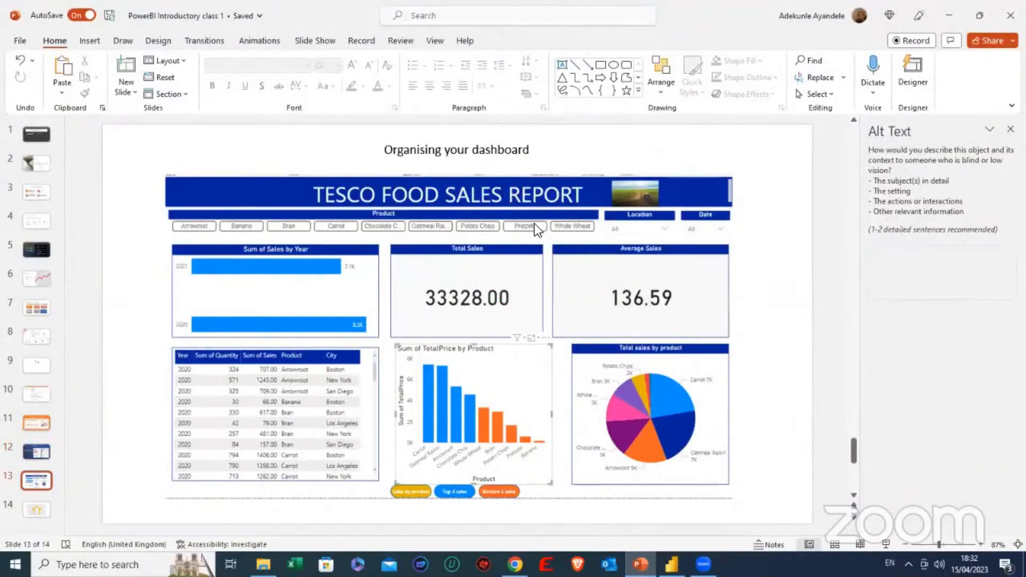
mouse_move(672, 565)
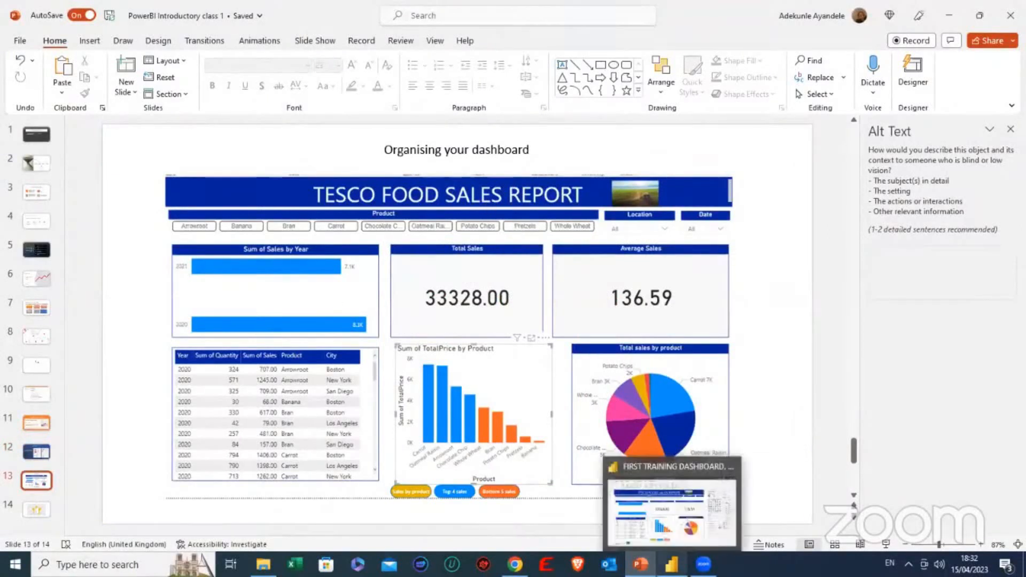
left_click(672, 540)
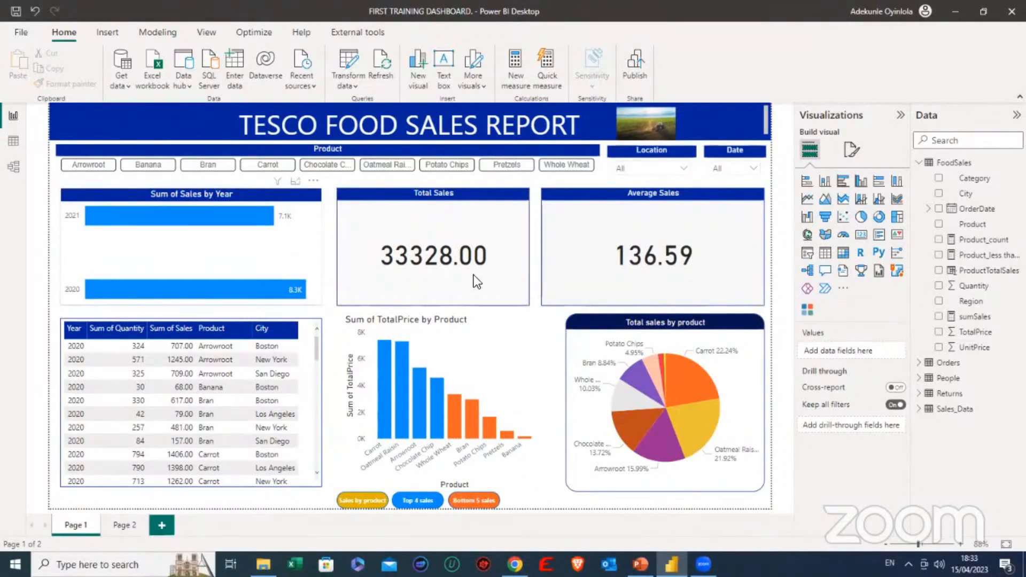
left_click(451, 264)
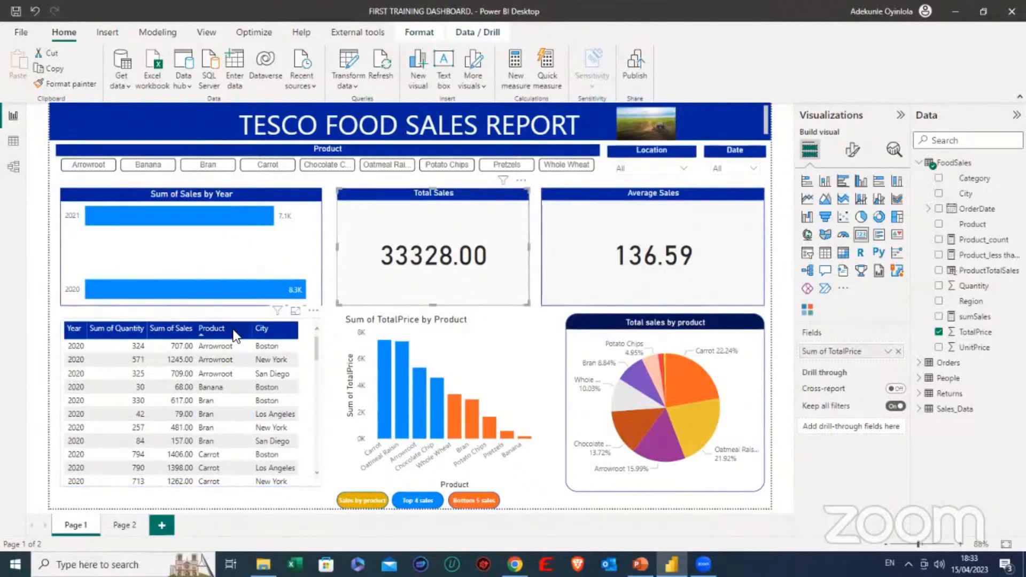
left_click(505, 366)
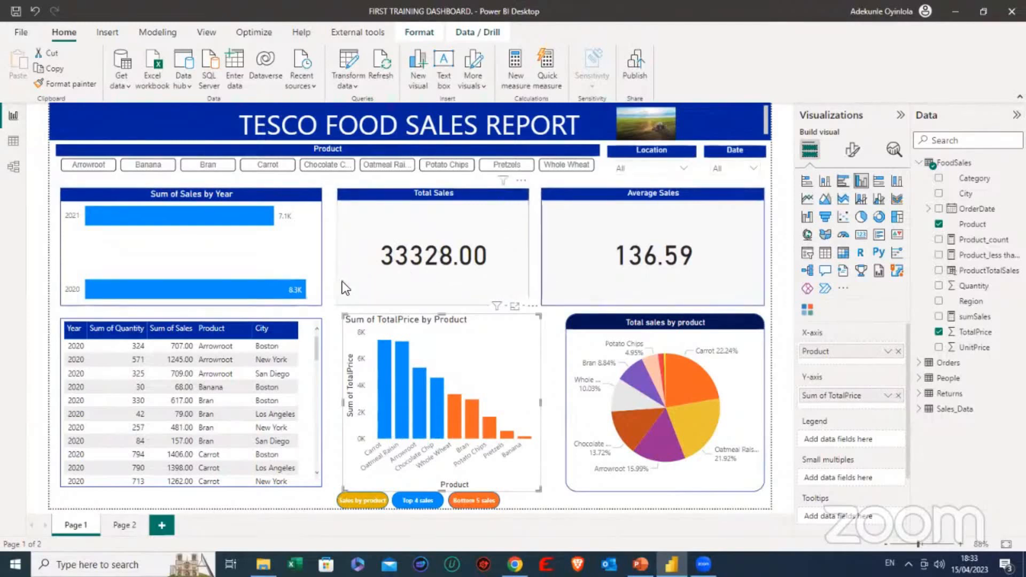
Set the sales table's width to 400 and its height to 290 in the general size properties.
left_click(306, 337)
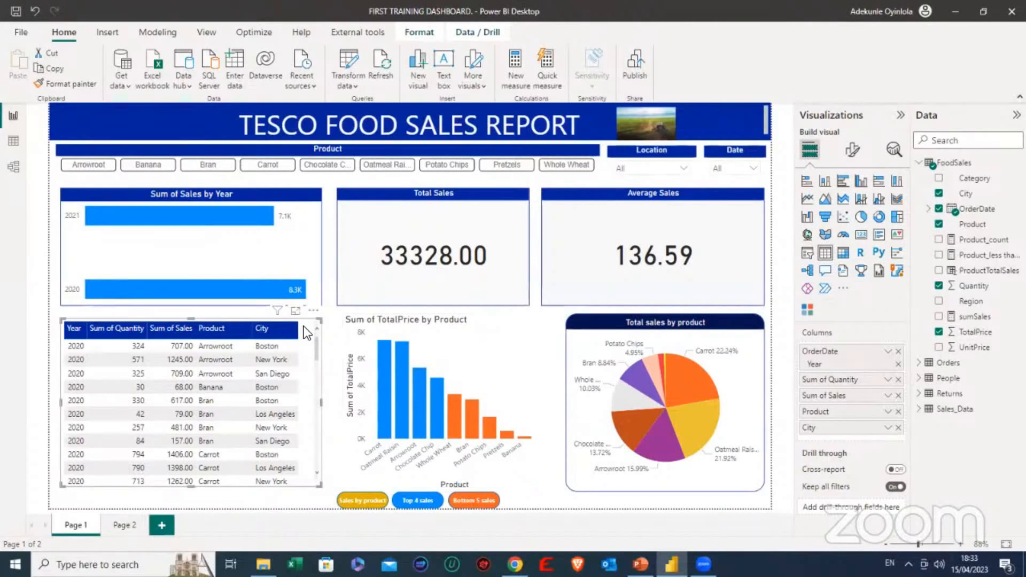
left_click(855, 149)
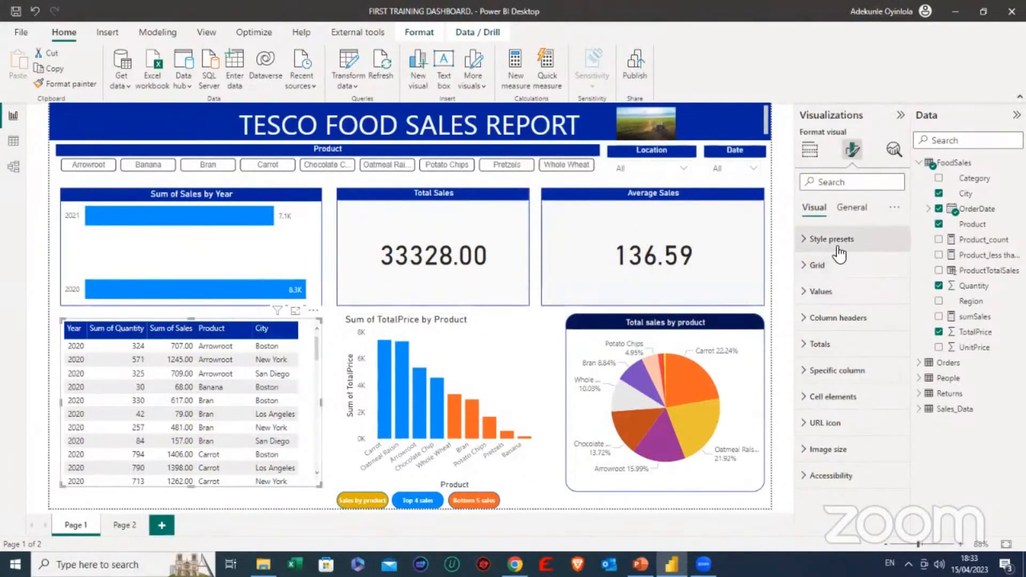
left_click(847, 208)
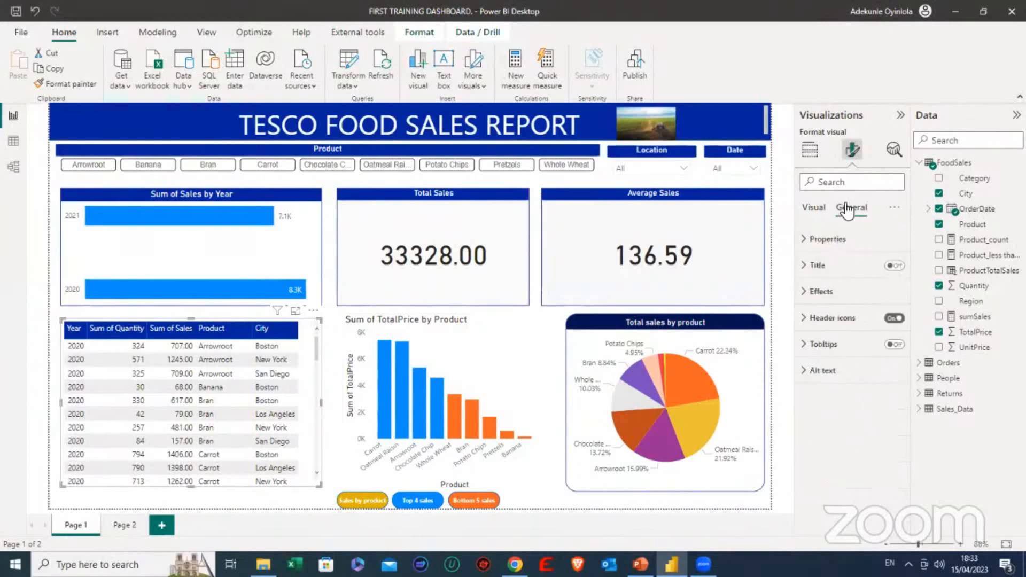
left_click(813, 241)
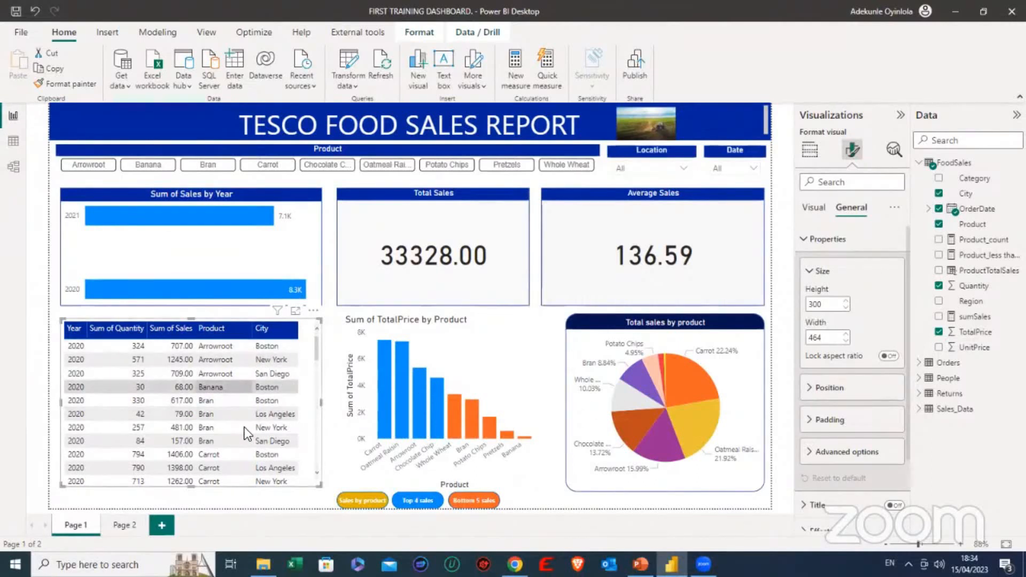
double_click(834, 340)
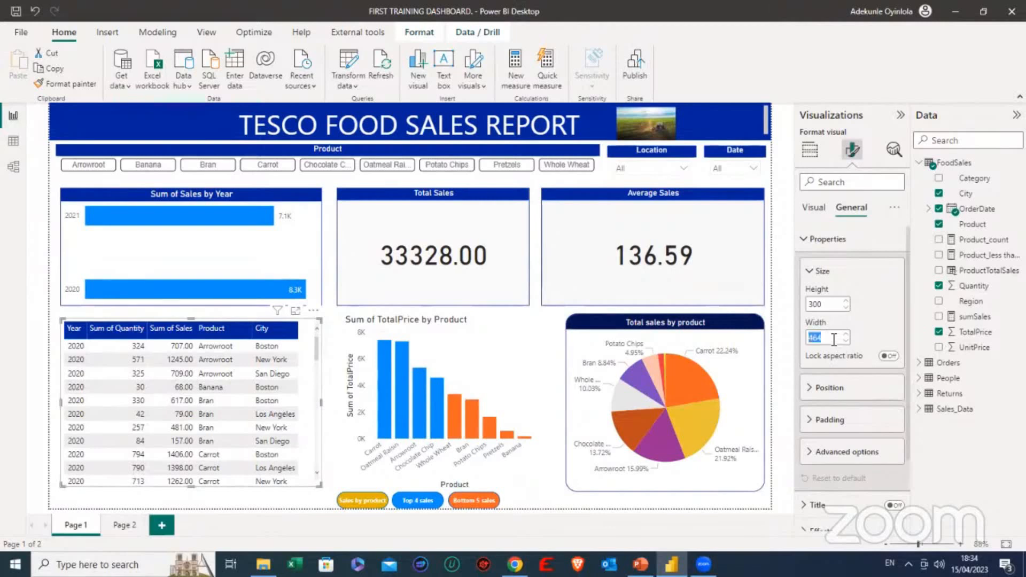
type("400")
key("Return")
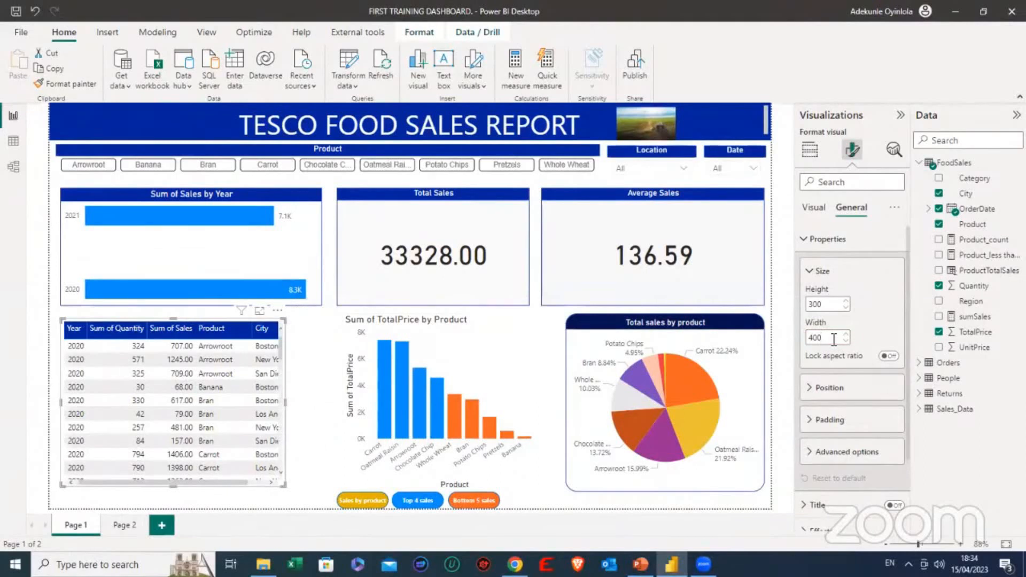
double_click(835, 304)
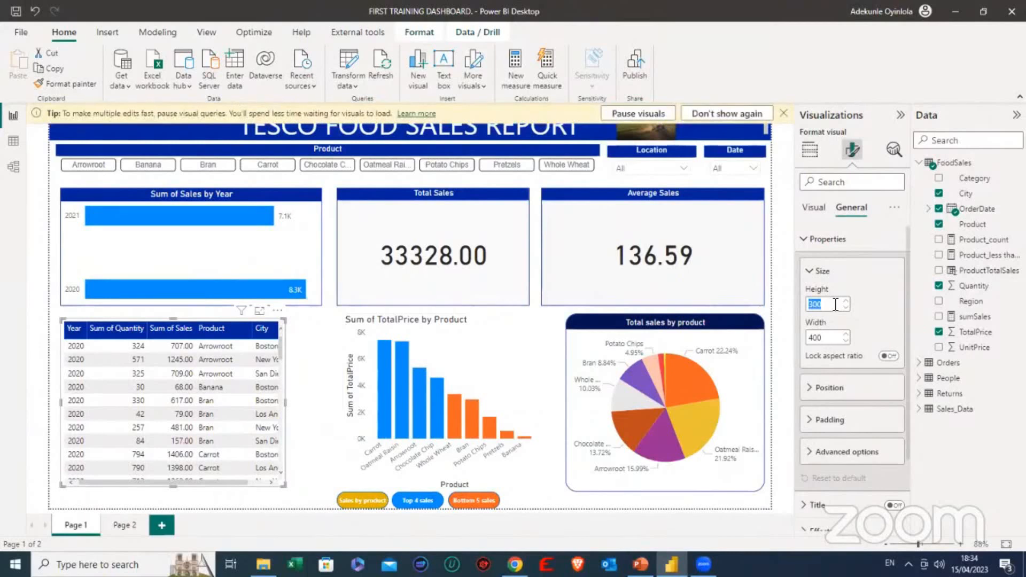
type("290")
key("Return")
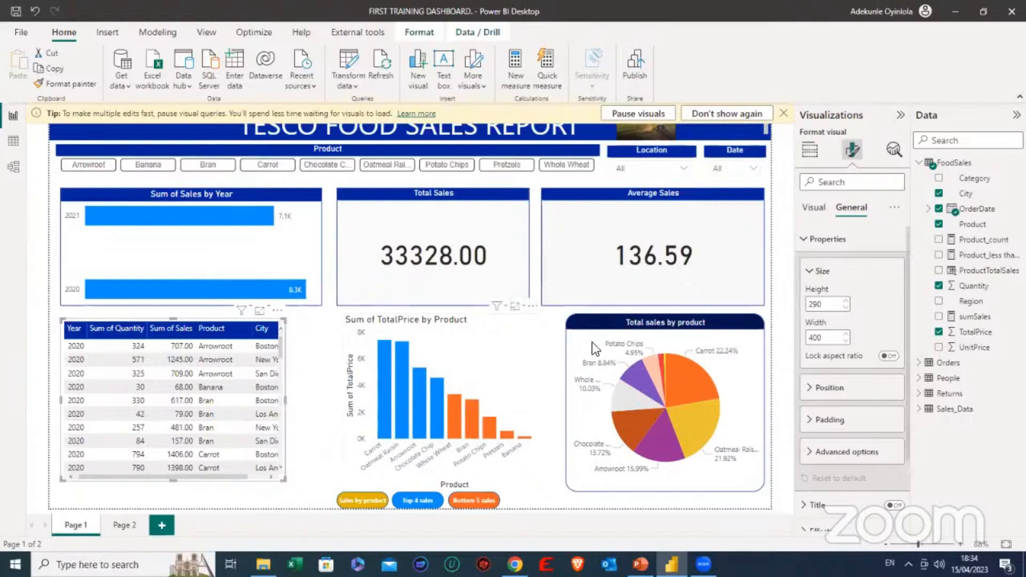
Set the Sum of TotalPrice by Product column chart's height to 290 and its width to 400.
left_click(531, 345)
double_click(830, 302)
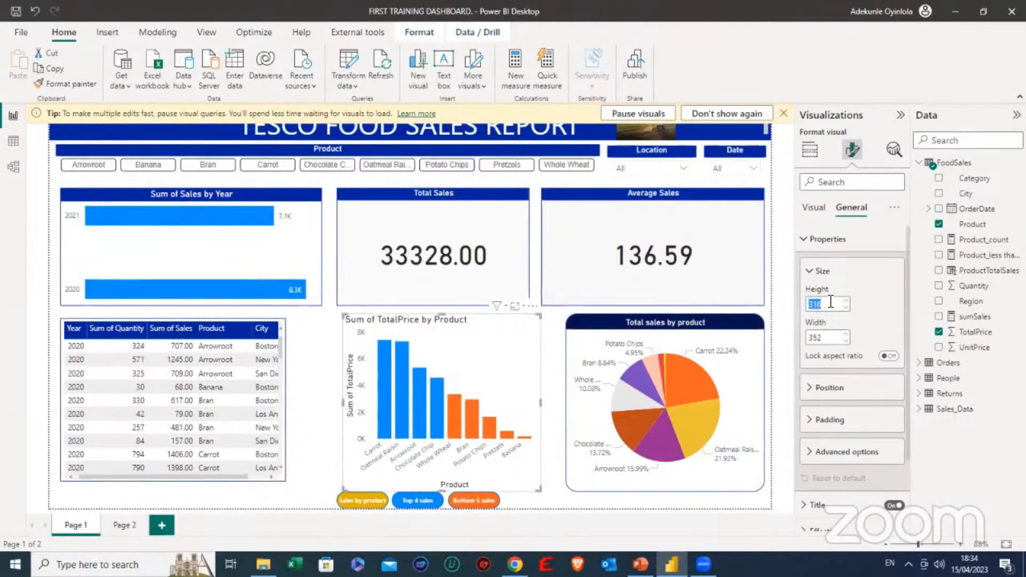
type("290")
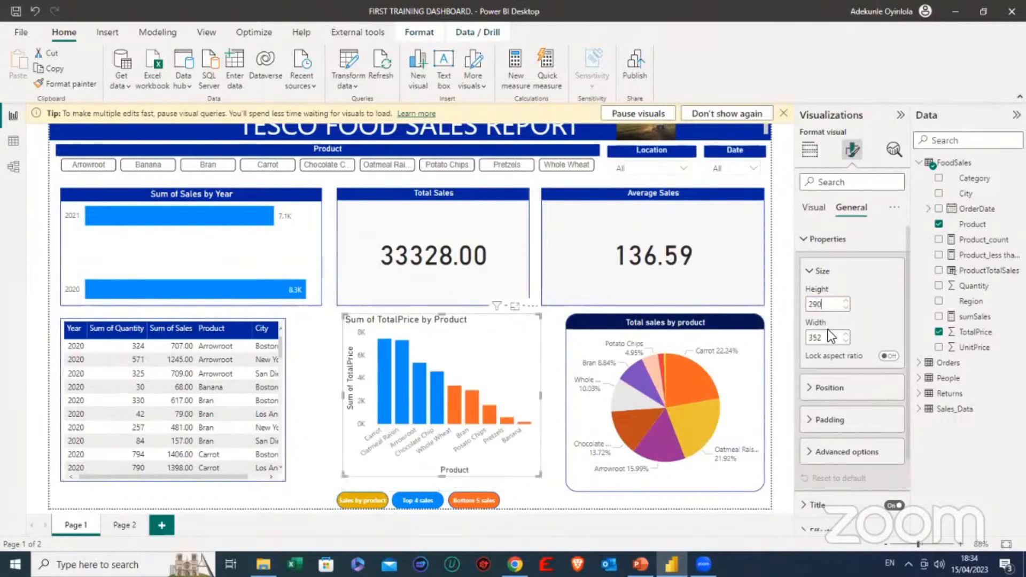
double_click(828, 338)
type("400")
key("Return")
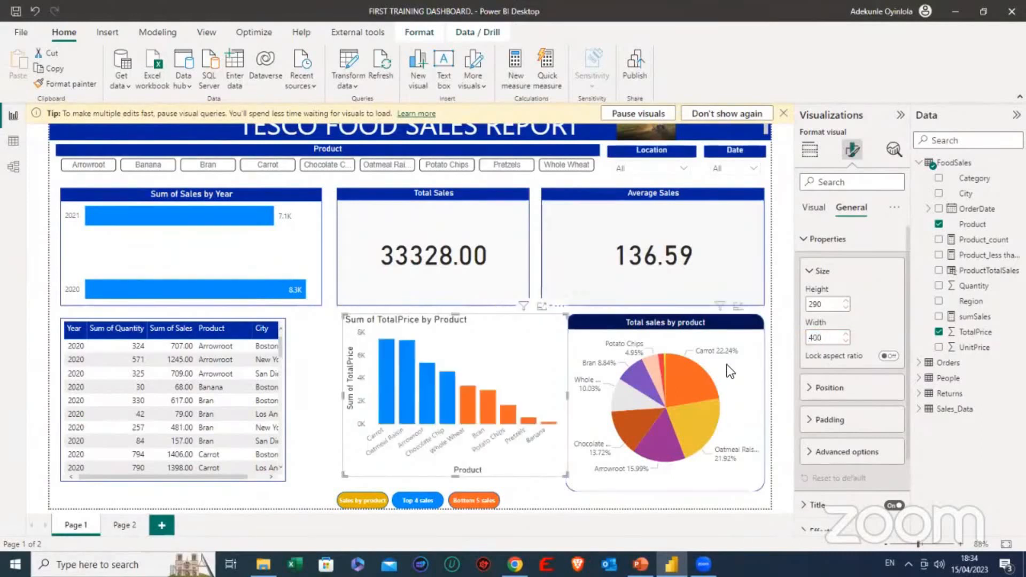
Set the Total sales by product pie chart's height to 290 and try a width of 400.
left_click(728, 336)
double_click(828, 303)
type("290")
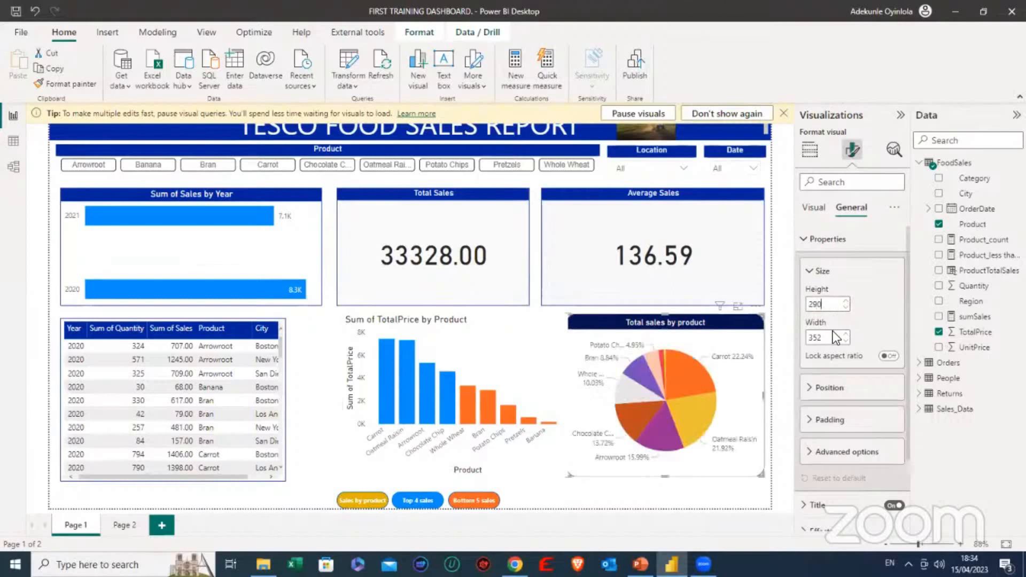
double_click(831, 338)
key("BackSpace")
type("400")
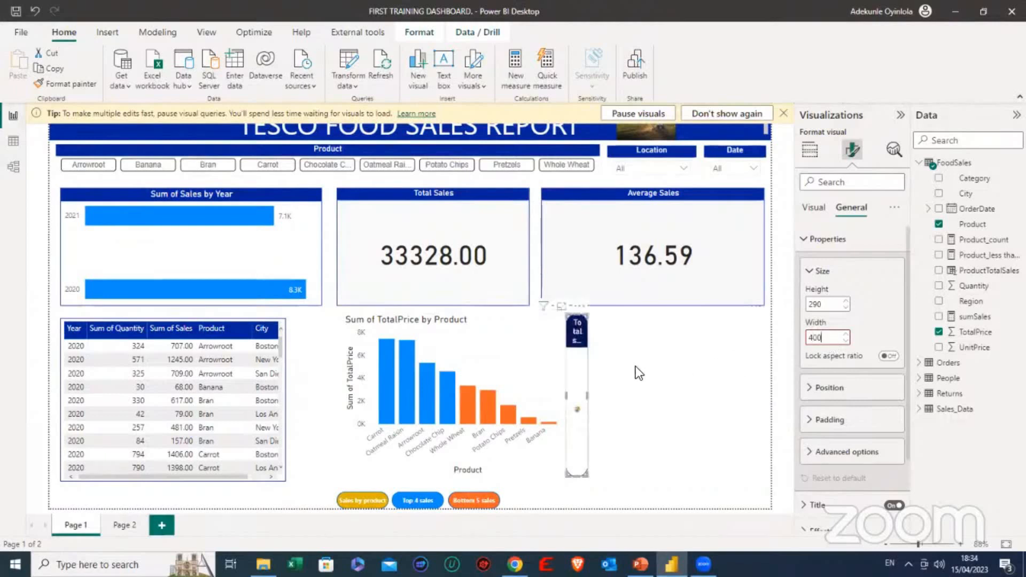
Replace the pie chart's width with 300.
double_click(836, 340)
left_click(836, 339)
key("BackSpace")
key("BackSpace")
key("BackSpace")
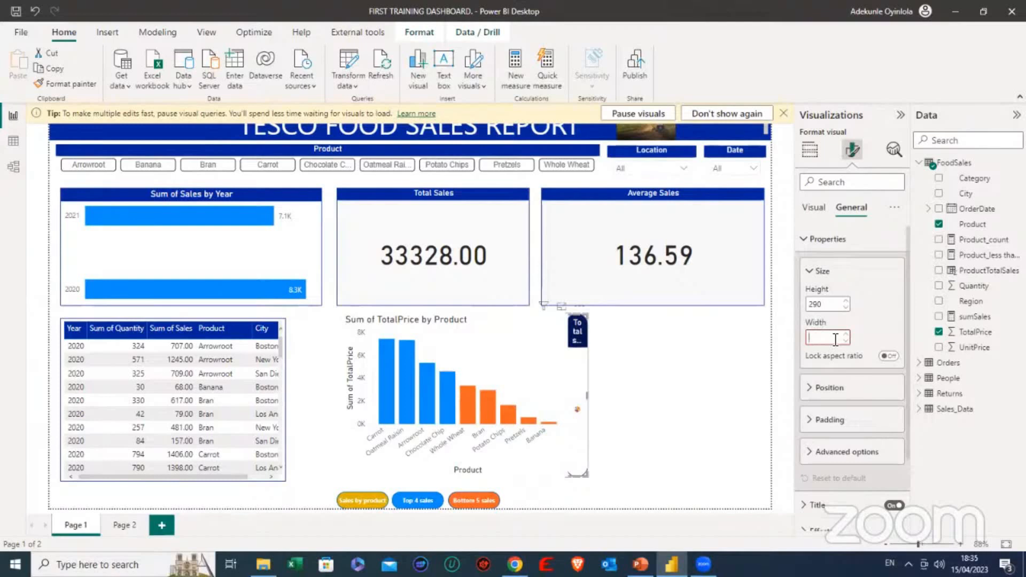
type("300")
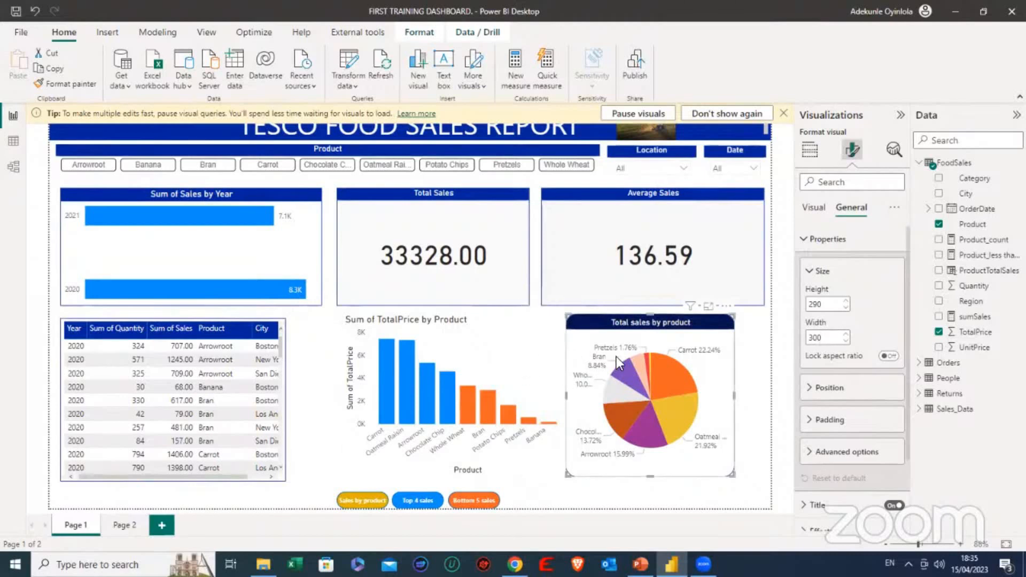
Move the pie chart slightly to the right to leave a gap beside the column chart.
left_click(396, 358)
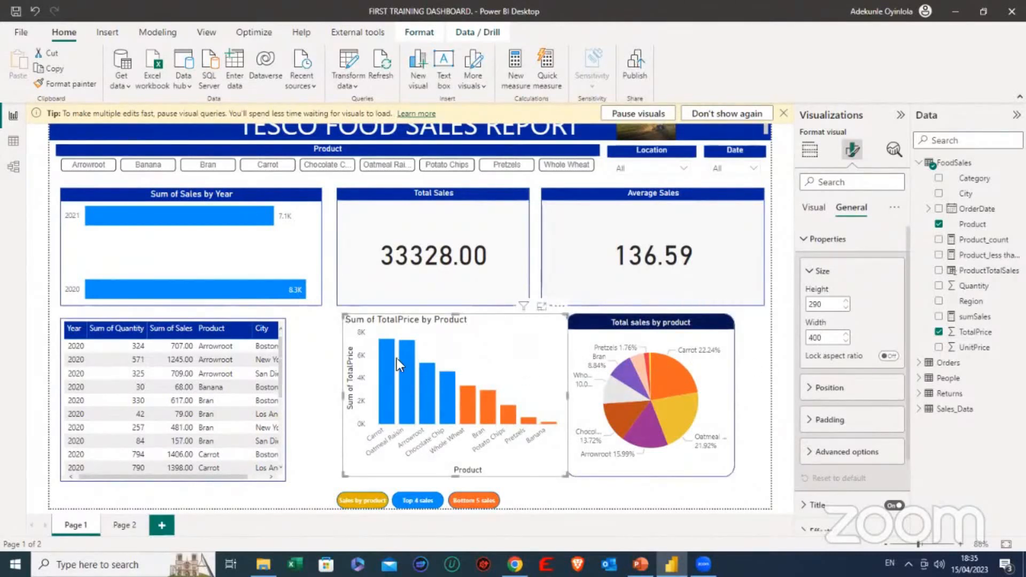
left_click(297, 377)
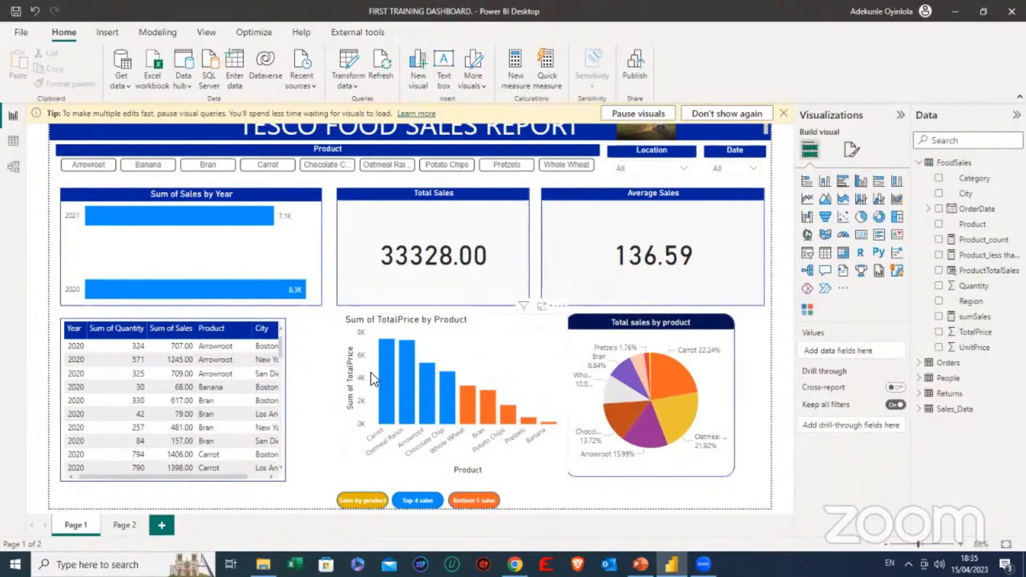
left_click(513, 356)
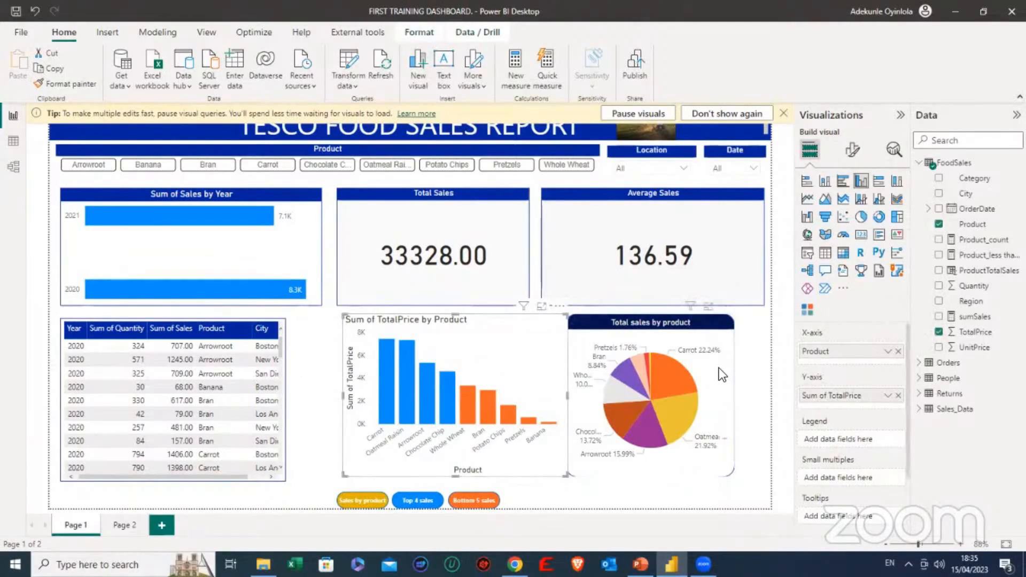
left_click_drag(719, 370, 739, 369)
left_click(514, 376)
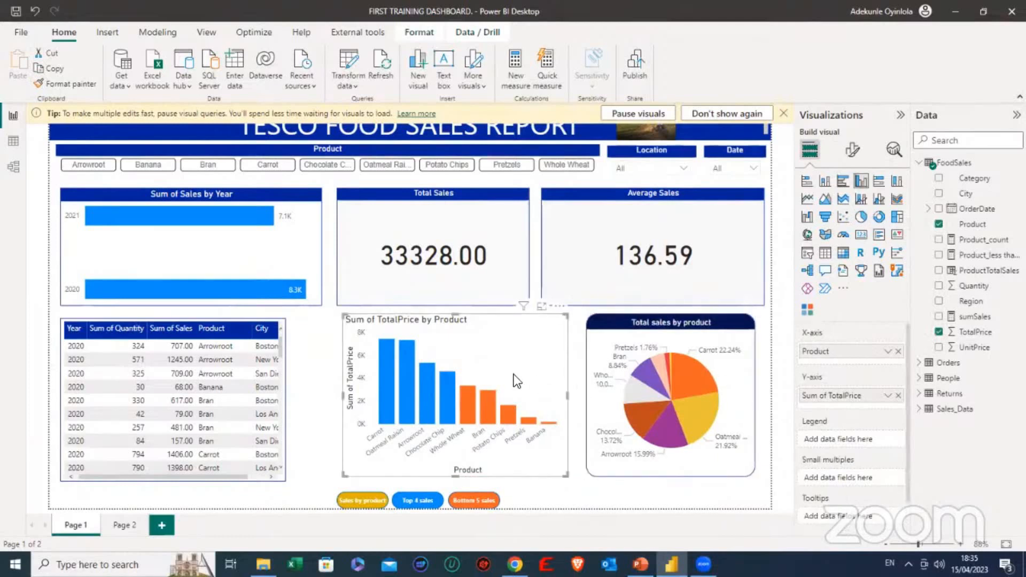
Nudge the column chart left in small increments toward the sales table.
left_click(262, 355)
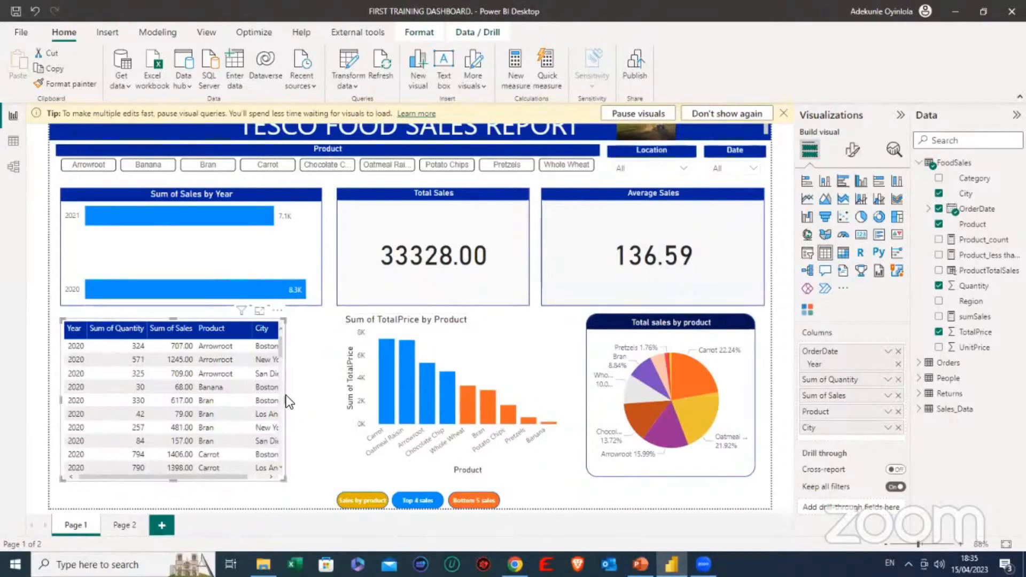
left_click(368, 370)
key("Left")
key("Left")
key("Left")
key("Left")
key("Left")
key("Left")
key("Left")
key("Left")
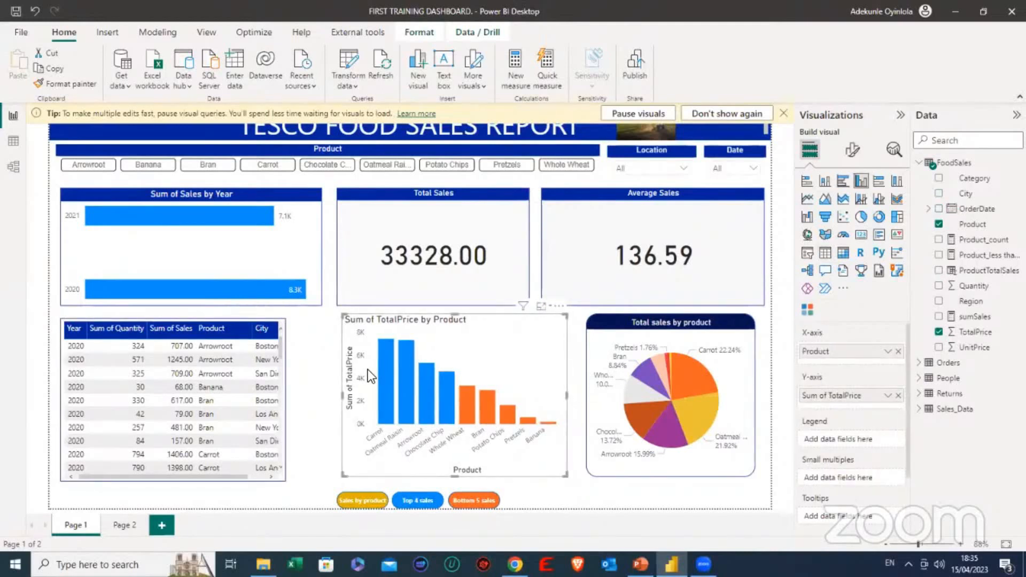
key("Left")
key("Left")
key("Left")
key("Left")
key("Left")
key("Left")
key("Left")
key("Left")
key("Left")
key("Left")
key("Left")
key("Left")
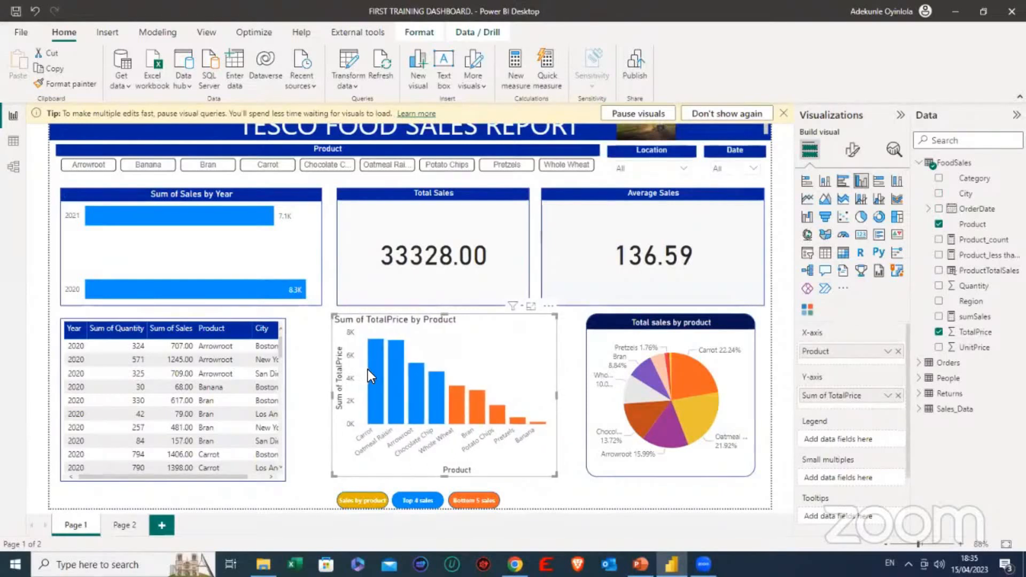
key("Left")
key("Left")
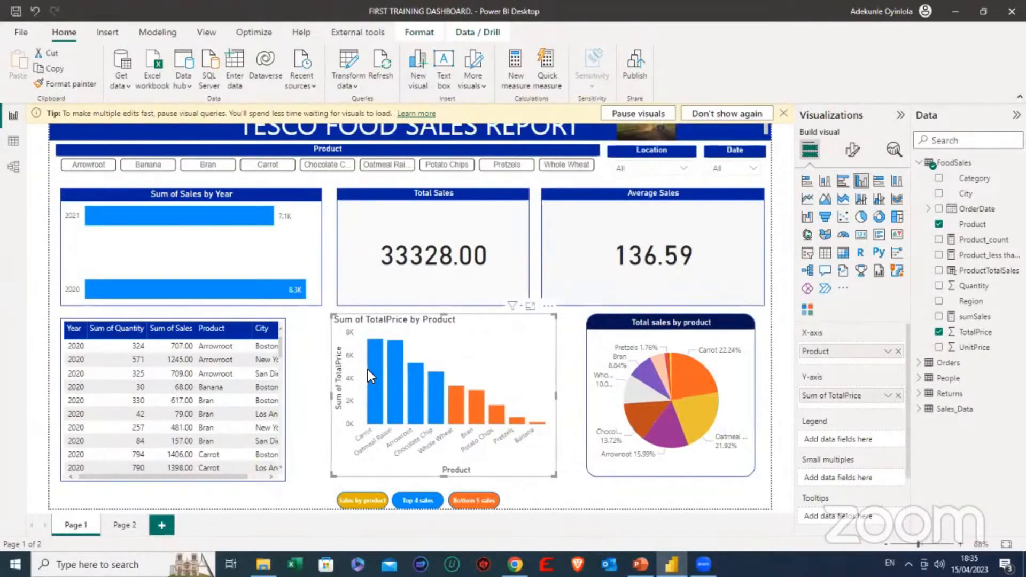
Widen the sales table to the right until its City column fits fully.
left_click(281, 367)
left_click_drag(283, 396, 312, 396)
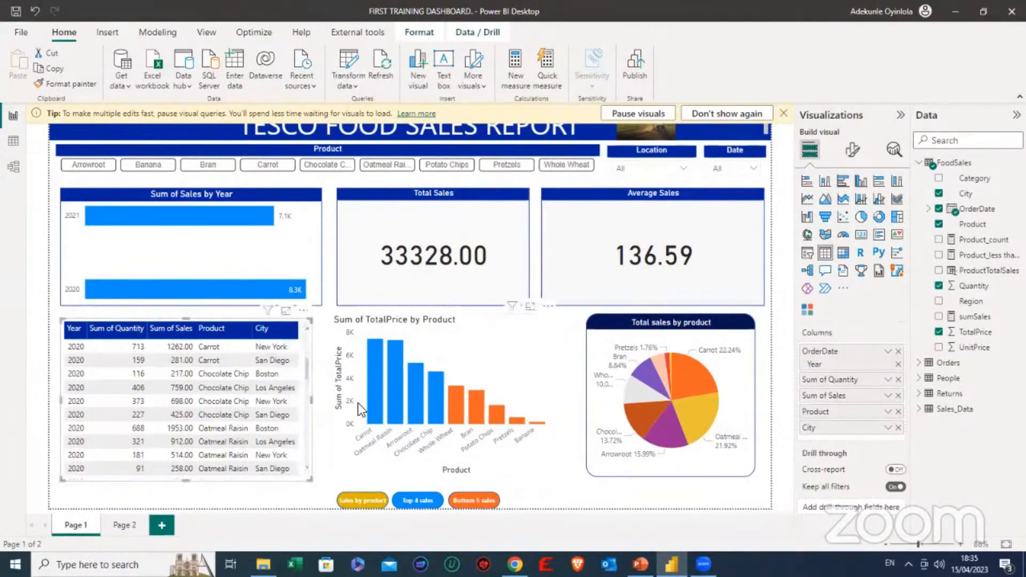
left_click(335, 412)
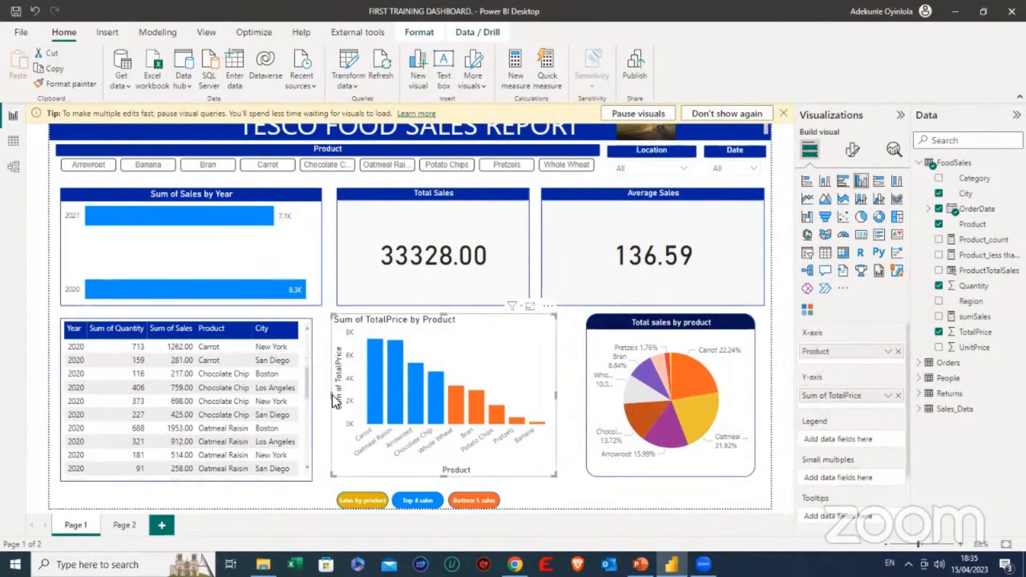
Widen the pie chart by extending its left edge toward the column chart, and deselect it.
left_click(589, 342)
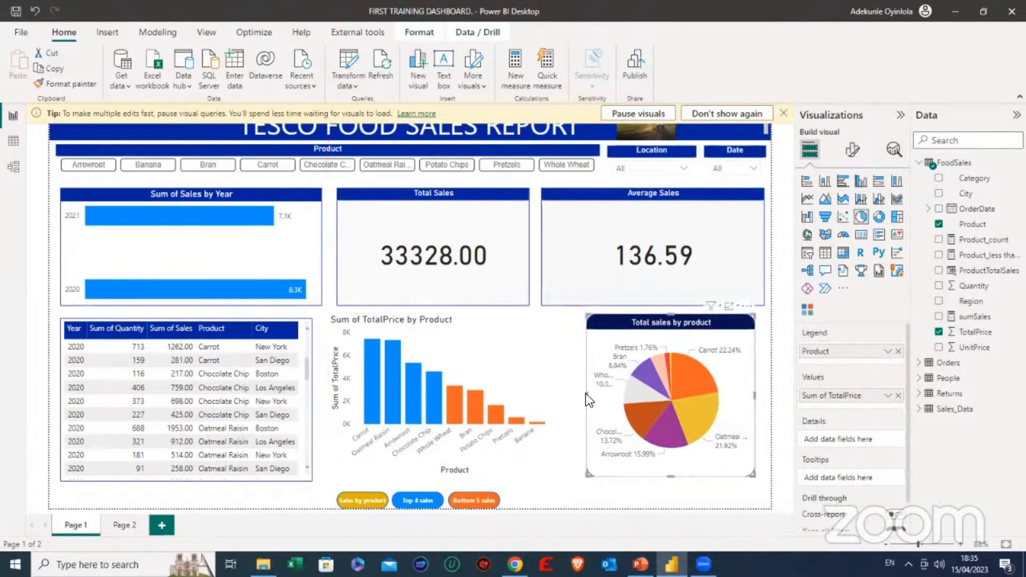
left_click_drag(576, 393, 560, 399)
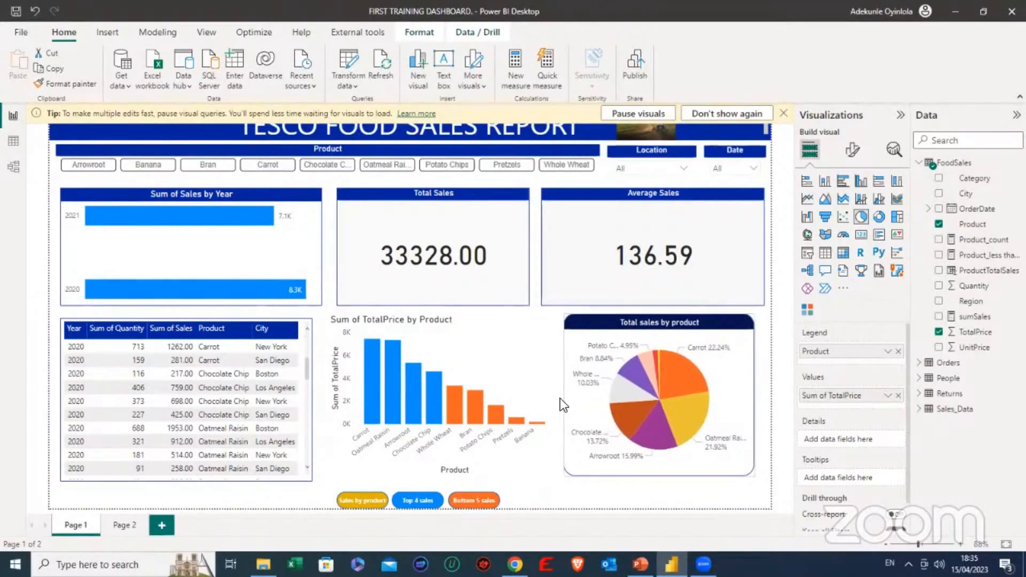
left_click(320, 457)
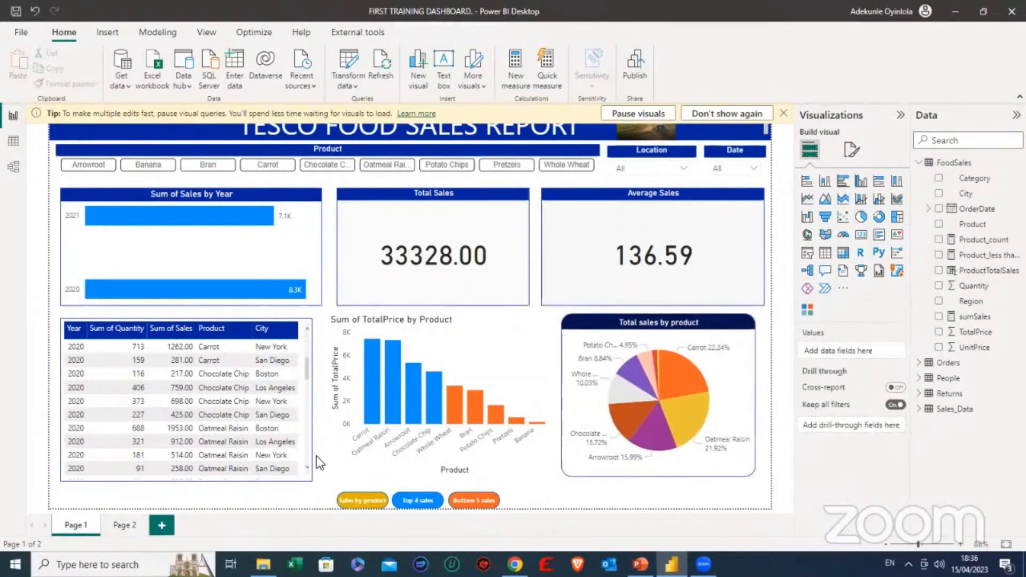
Move the column chart flush against the sales table's right edge and widen it toward the pie chart.
left_click(342, 438)
left_click_drag(331, 447, 323, 448)
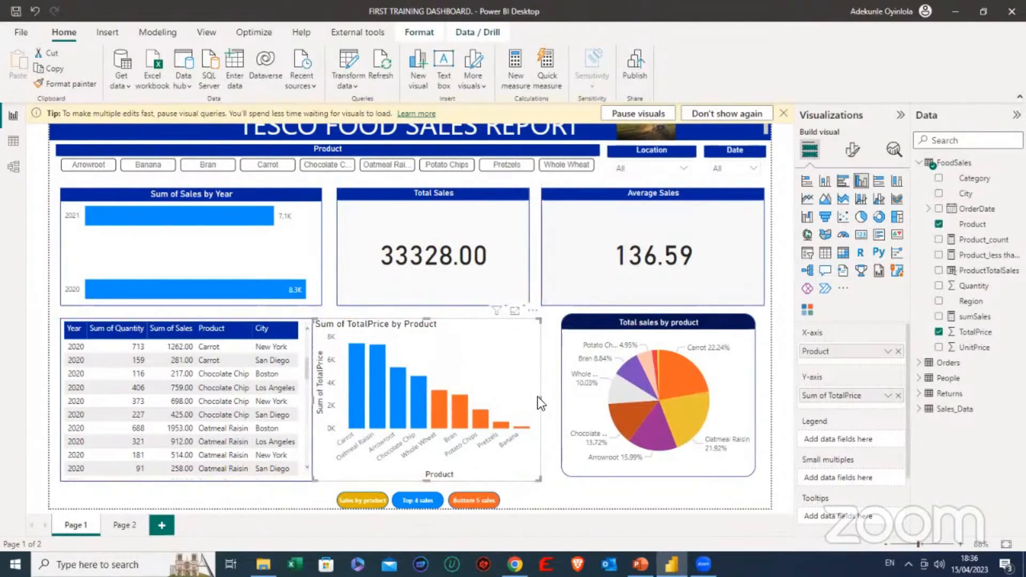
left_click_drag(539, 397, 551, 397)
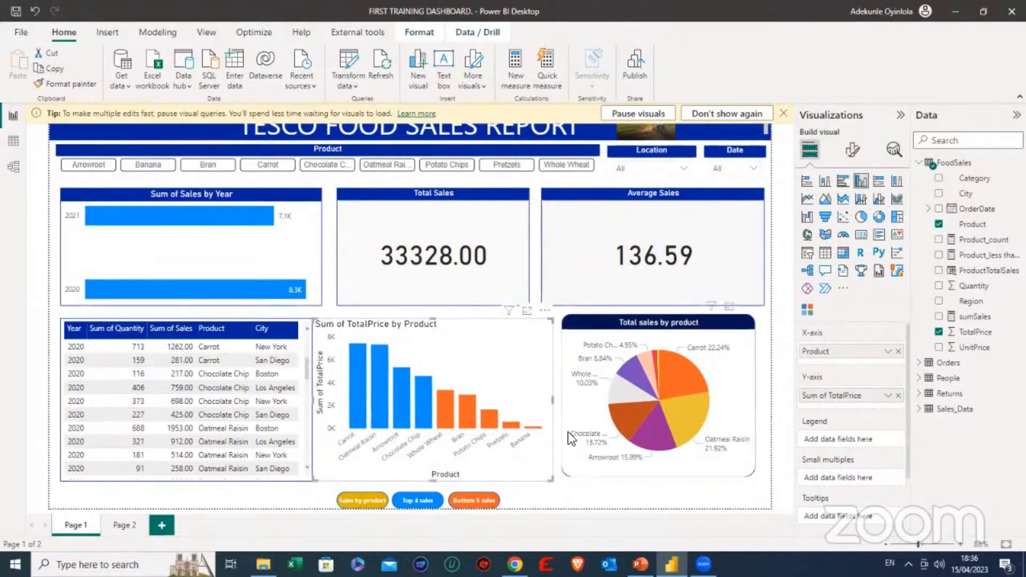
Place the pie chart flush against the column chart and widen it to line up with the Average Sales card's outer edge.
left_click(563, 402)
left_click_drag(563, 398, 557, 395)
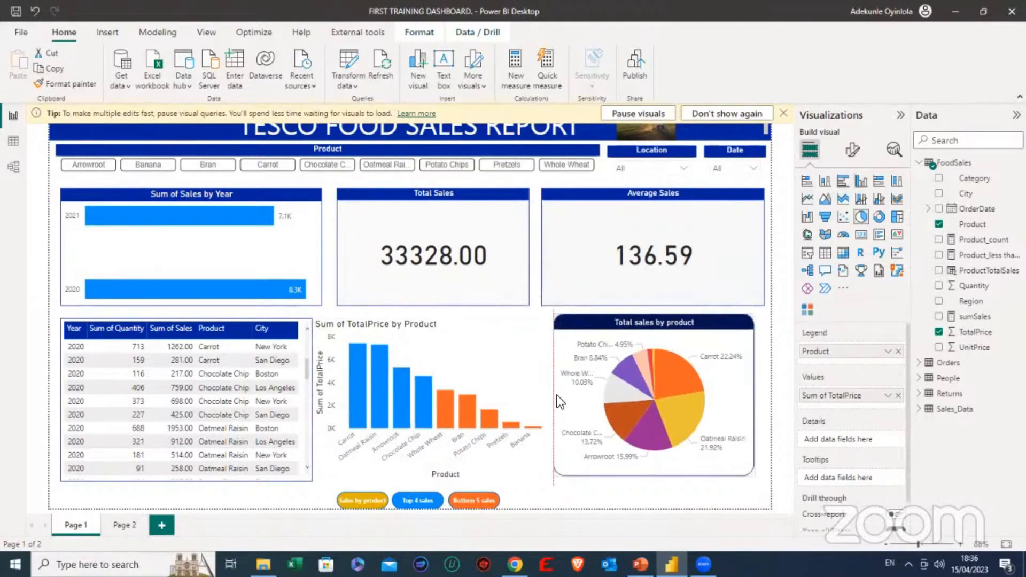
left_click_drag(754, 390, 759, 397)
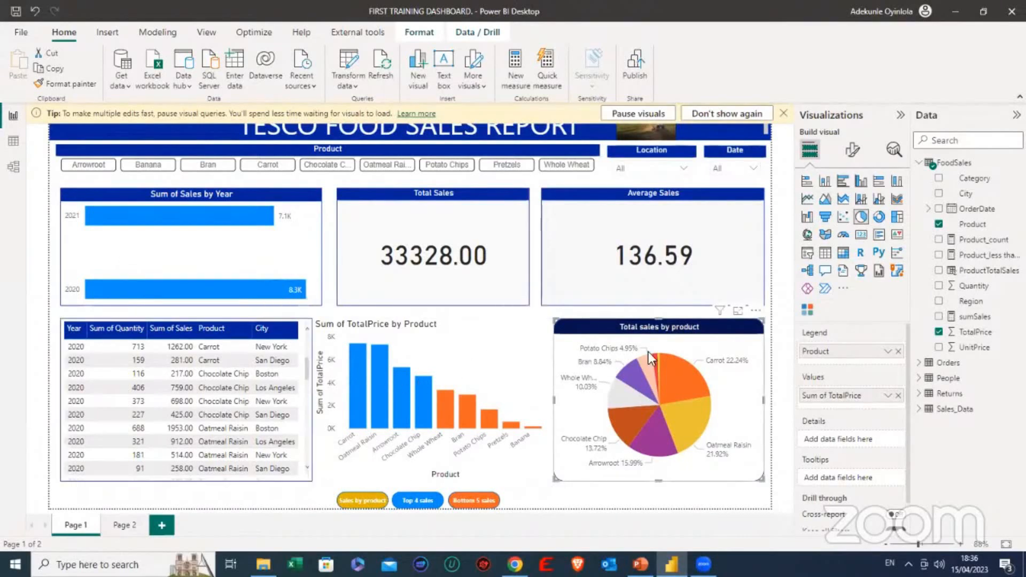
Turn on the visual border for the Sum of TotalPrice by Product column chart and dismiss the pause-visuals tip.
left_click(522, 471)
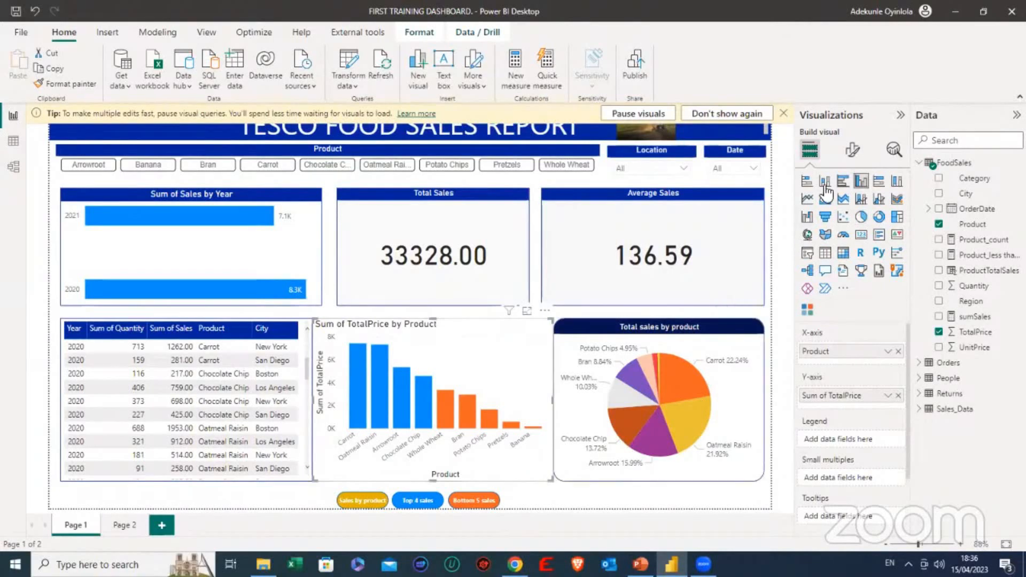
left_click(783, 113)
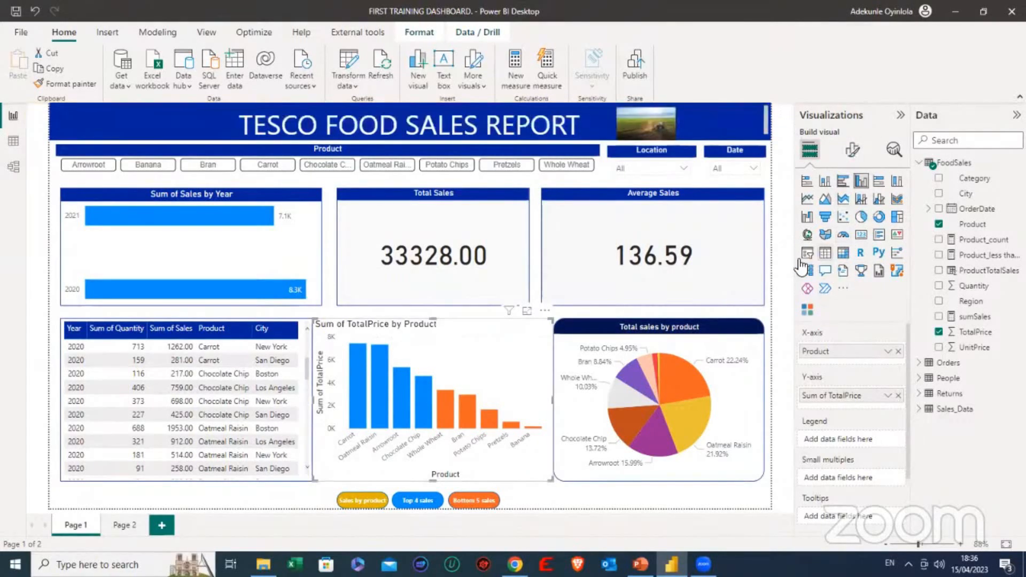
left_click(853, 150)
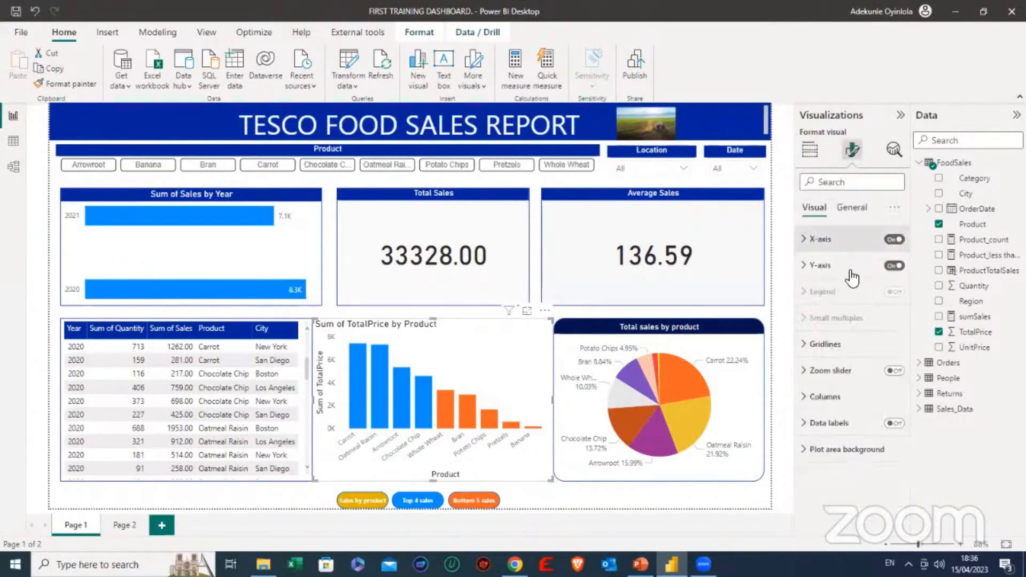
left_click(852, 208)
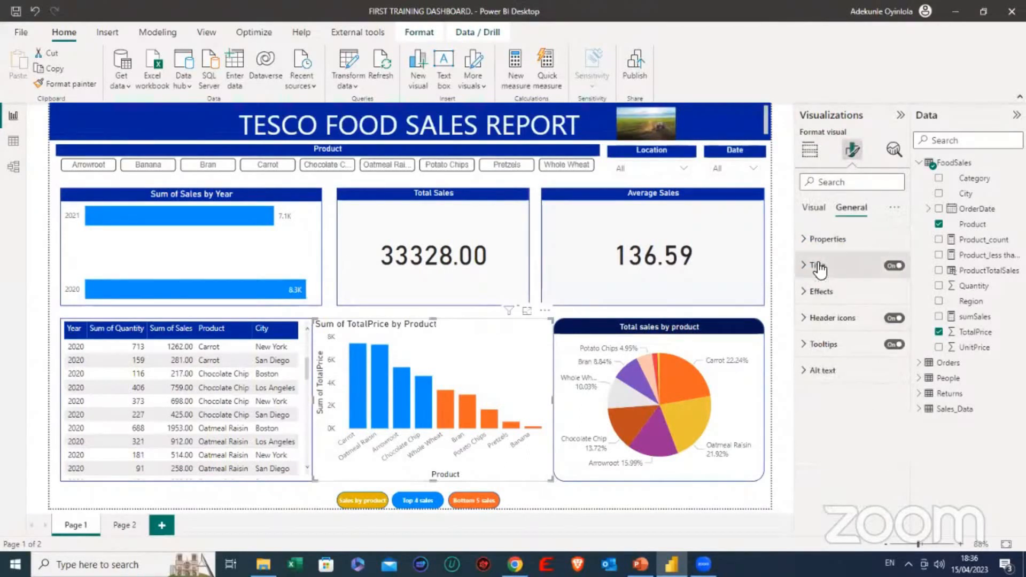
left_click(818, 291)
scroll(852, 350, "down", 1)
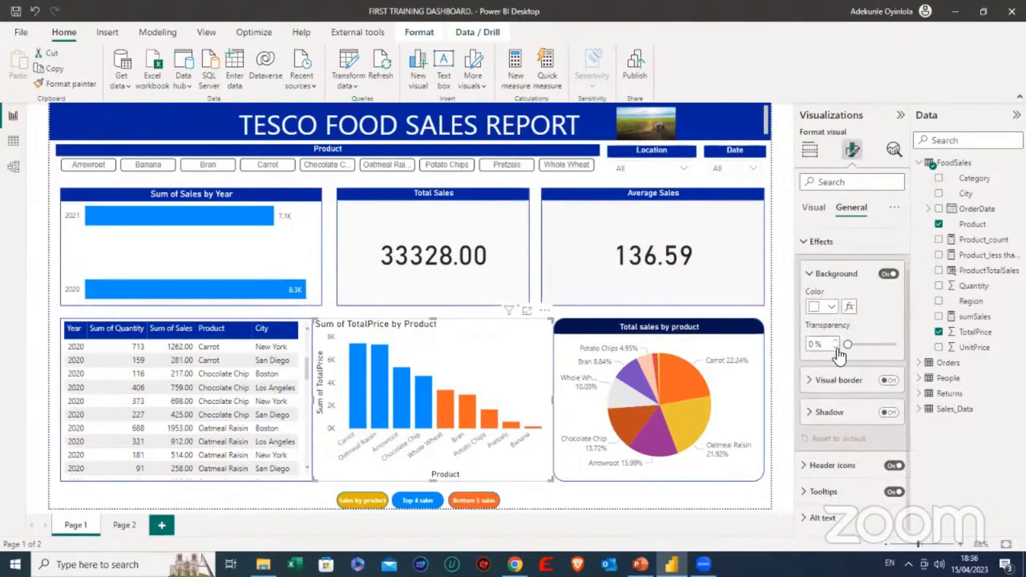
left_click(889, 380)
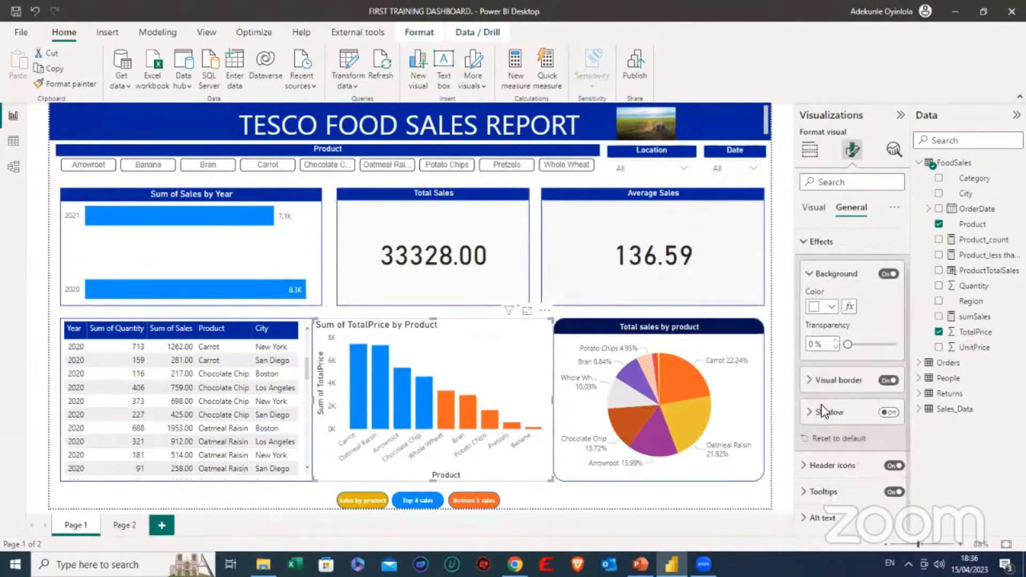
Set the column chart's visual border colour to dark blue and deselect the chart.
left_click(820, 381)
left_click(833, 413)
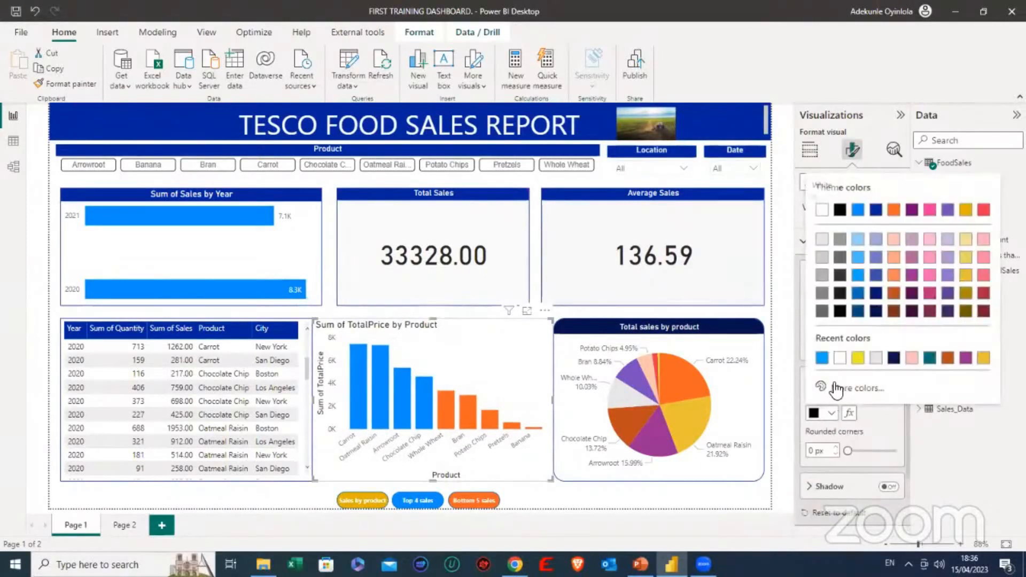
left_click(871, 291)
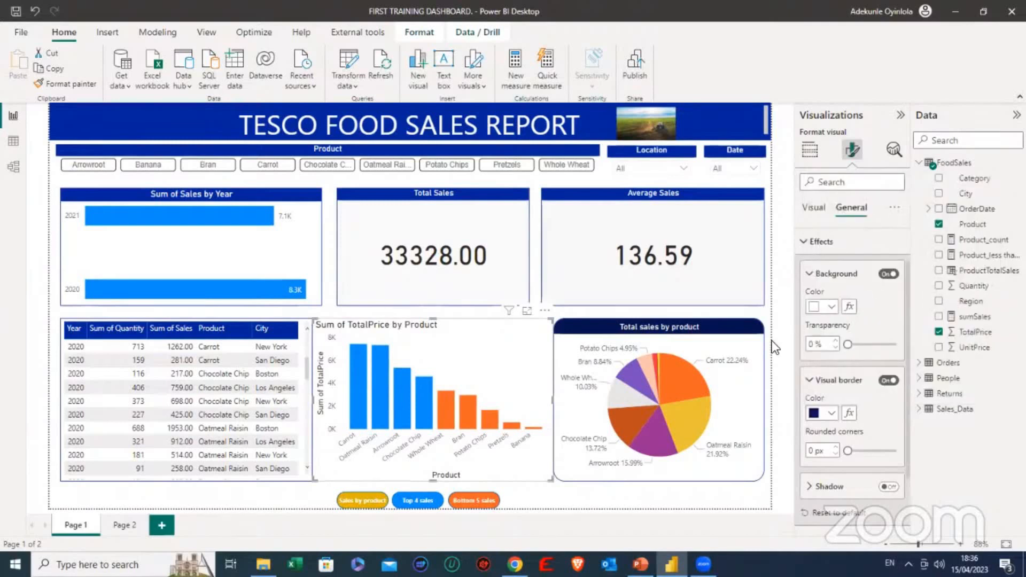
left_click(352, 309)
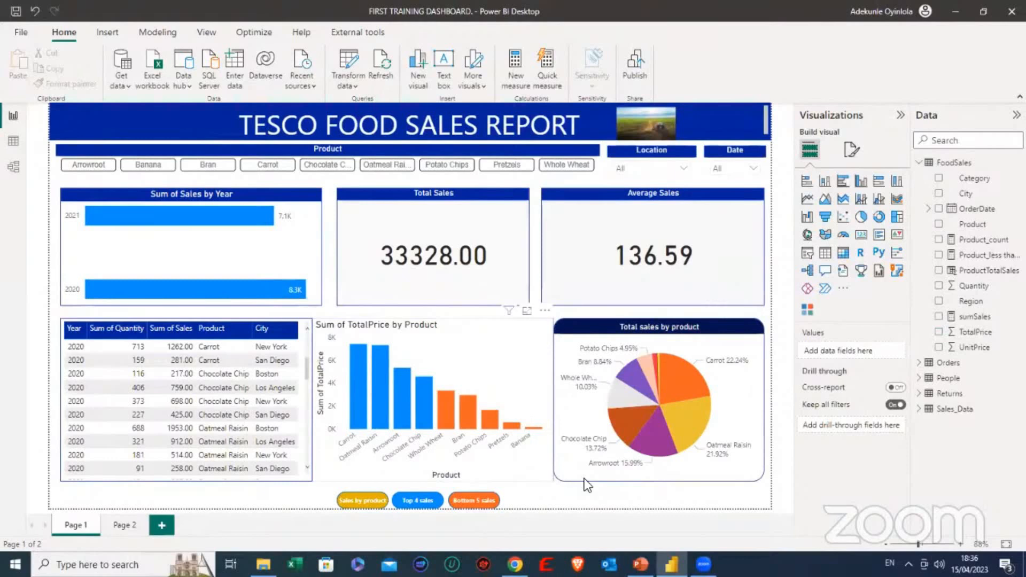
Extend the Sum of Sales by Year chart and the Total Sales and Average Sales cards down toward the visuals beneath them.
left_click(153, 302)
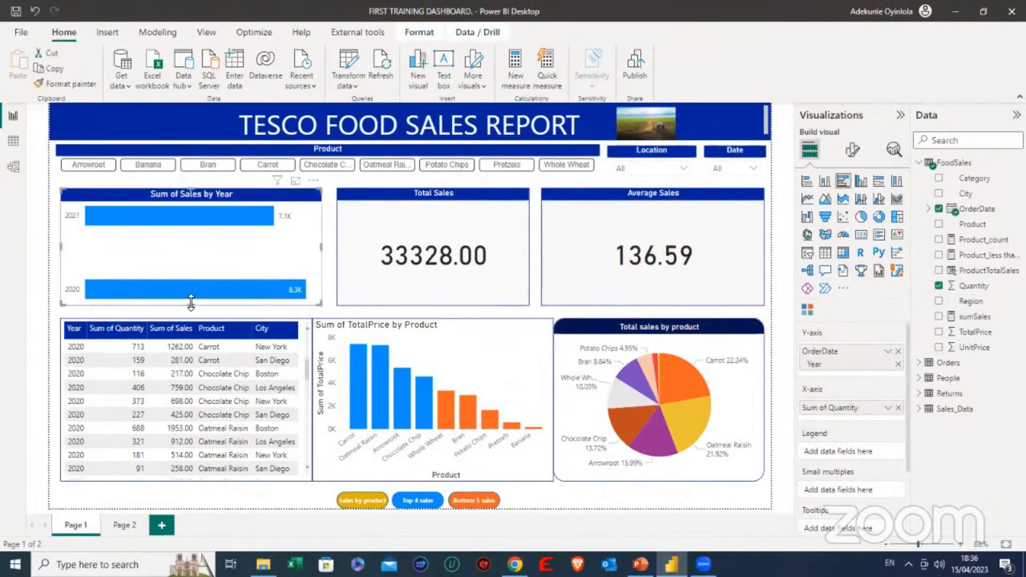
left_click_drag(191, 302, 190, 314)
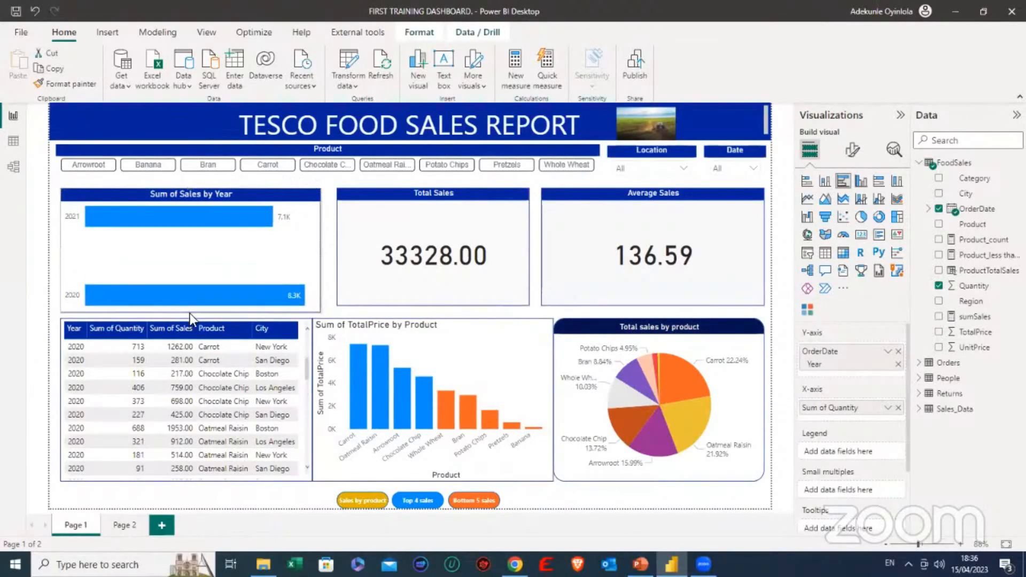
left_click(415, 296)
left_click_drag(429, 306, 433, 319)
left_click(597, 292)
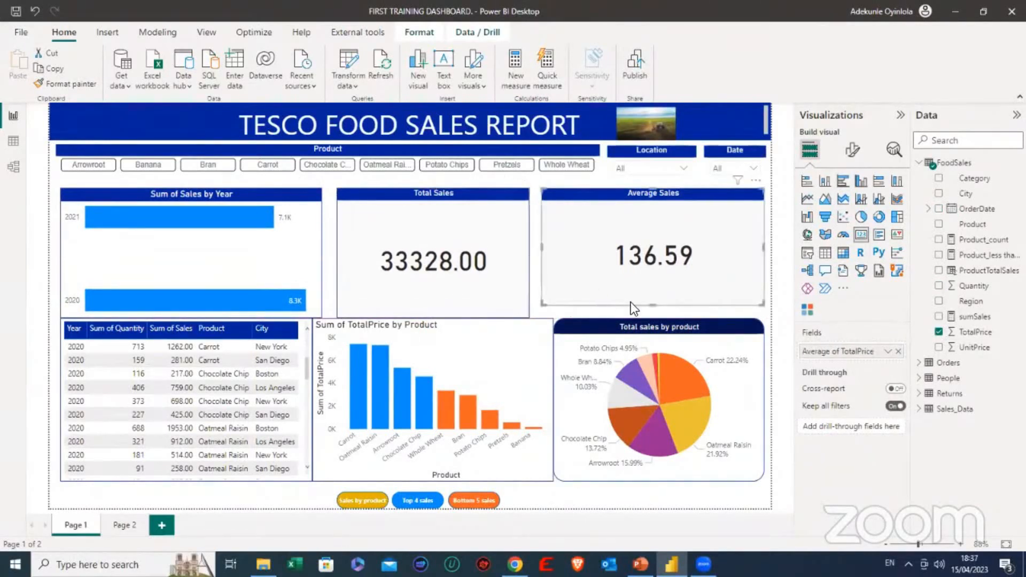
left_click_drag(650, 310, 650, 311)
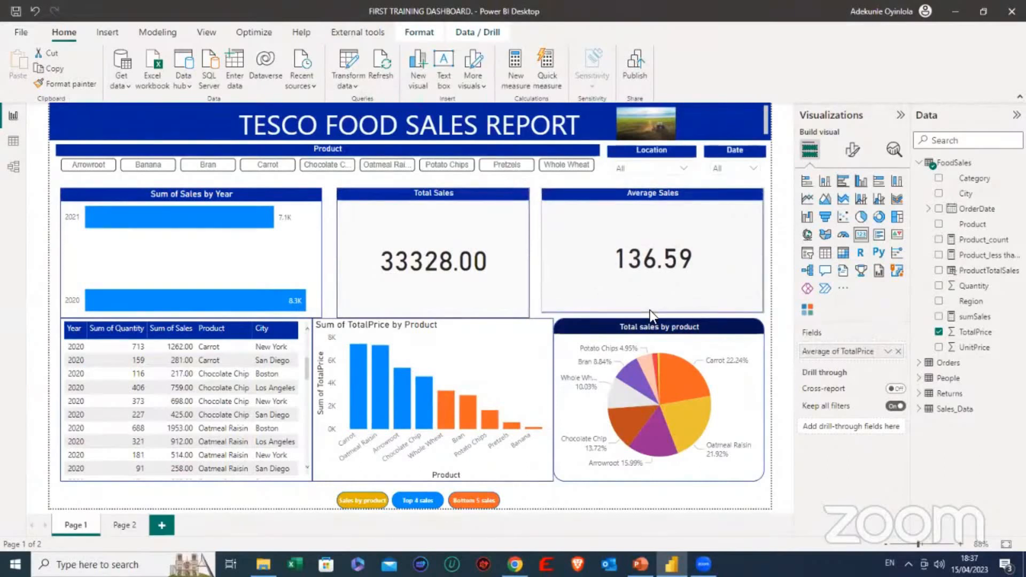
Widen the Total Sales card on both sides until it meets the yearly sales chart and the Average Sales card.
left_click(358, 238)
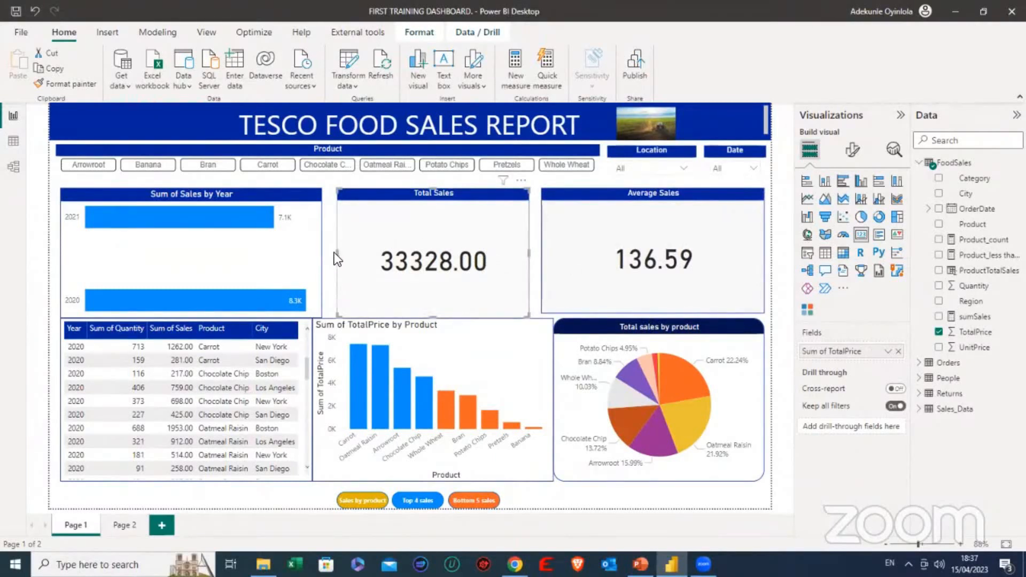
left_click_drag(337, 255, 325, 255)
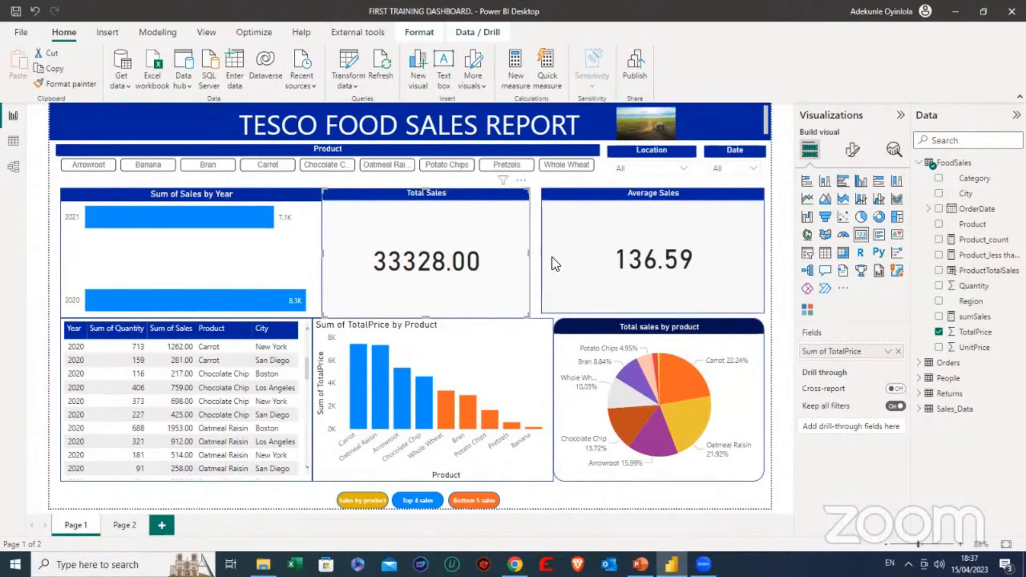
left_click_drag(553, 258, 538, 258)
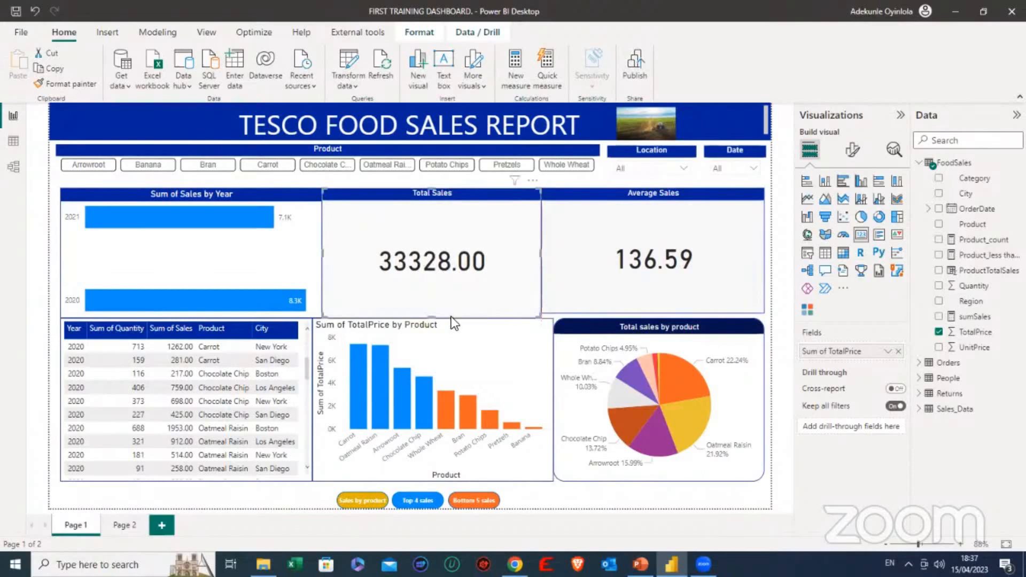
left_click(598, 500)
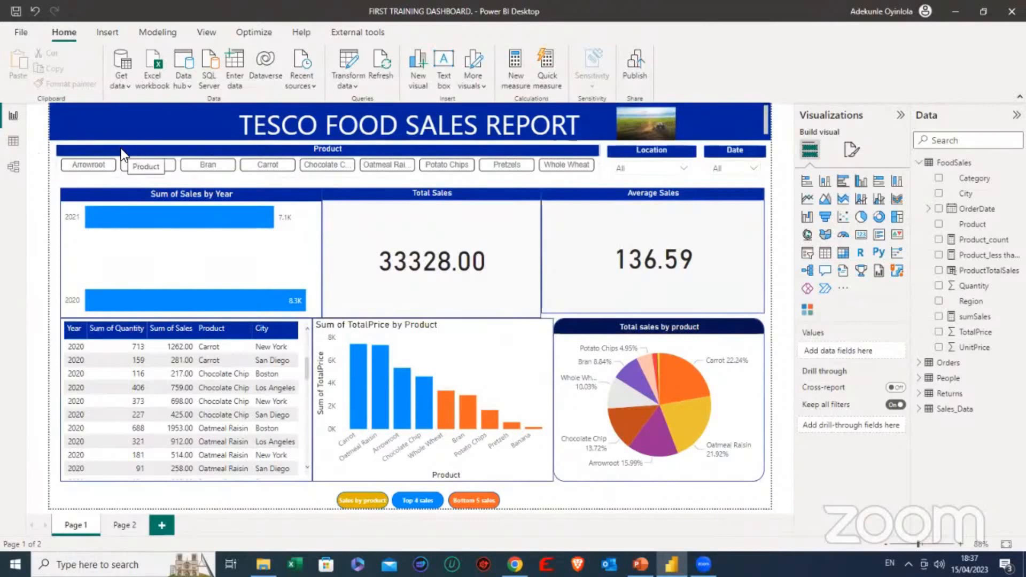
Select the Product slicer and browse the gallery of additional Power BI visuals.
left_click(210, 145)
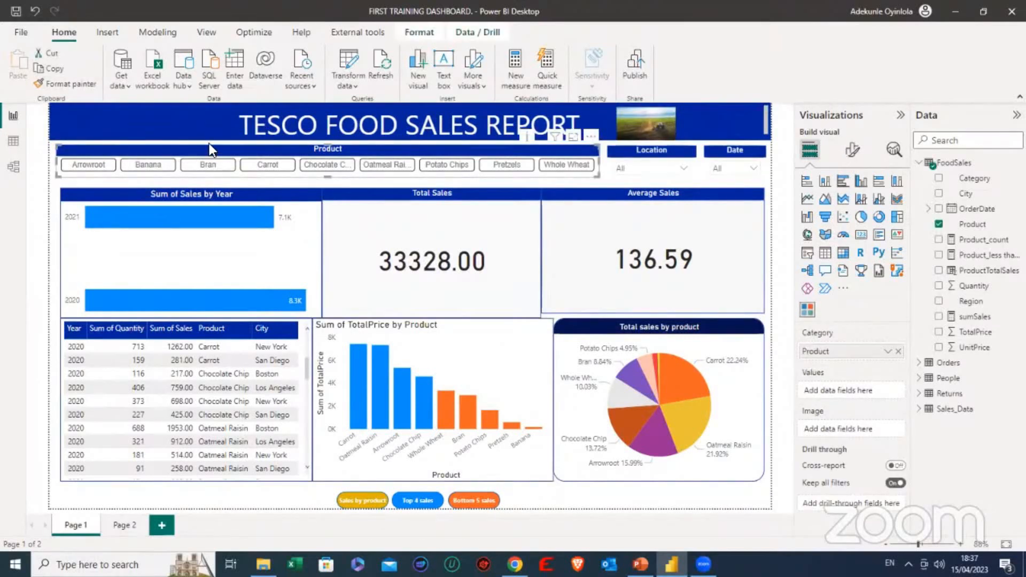
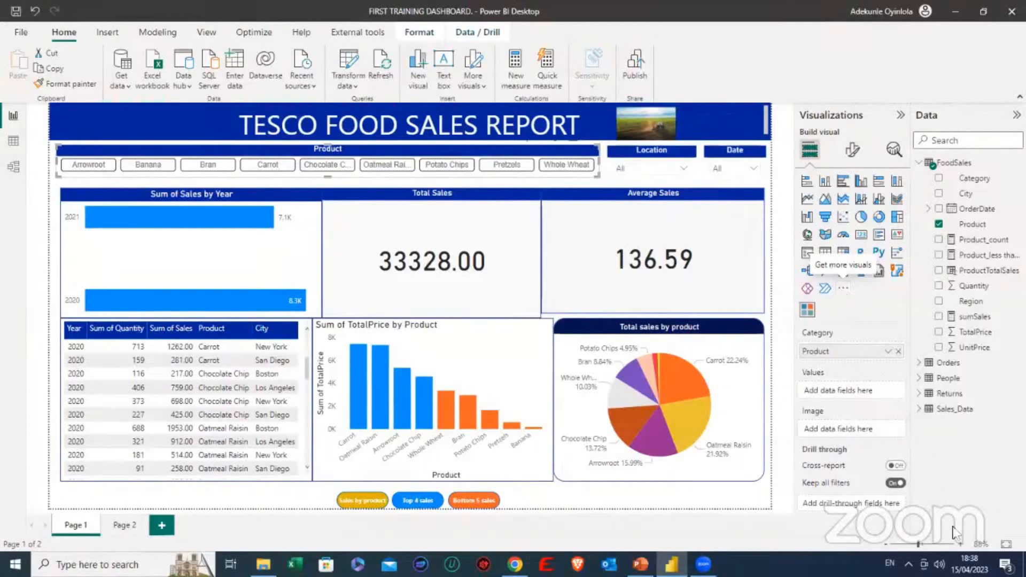
left_click(923, 544)
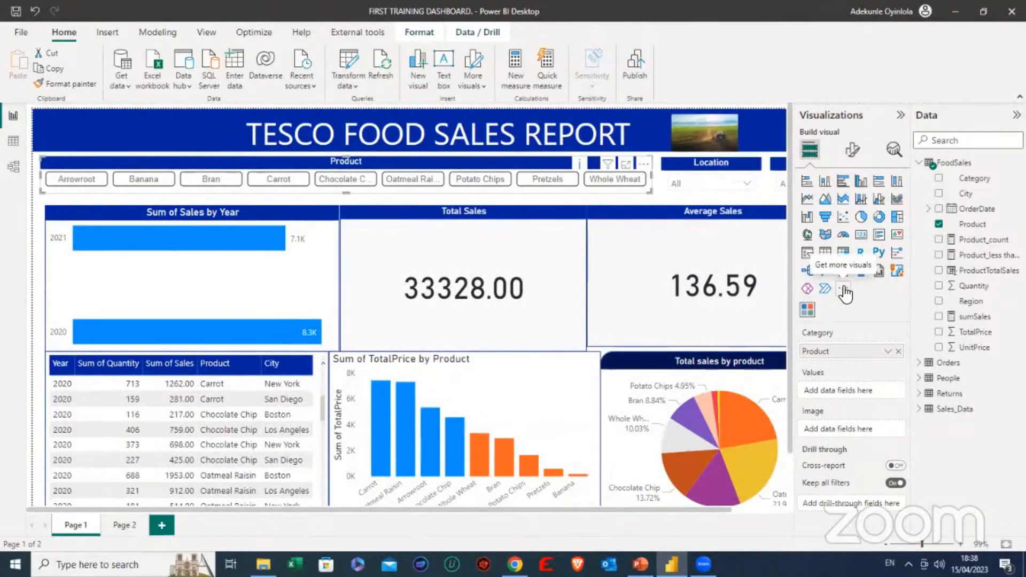
left_click(844, 291)
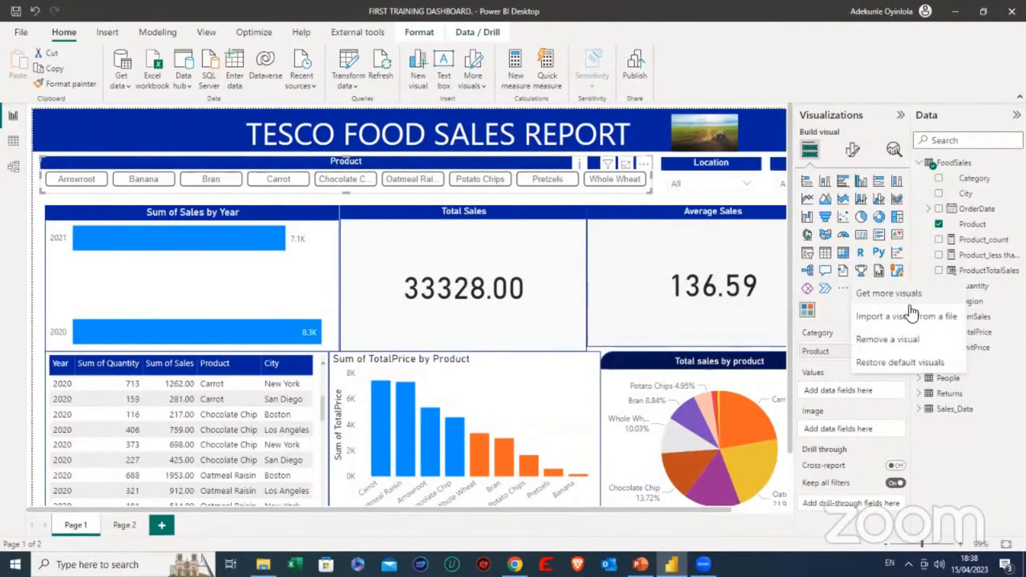
left_click(893, 293)
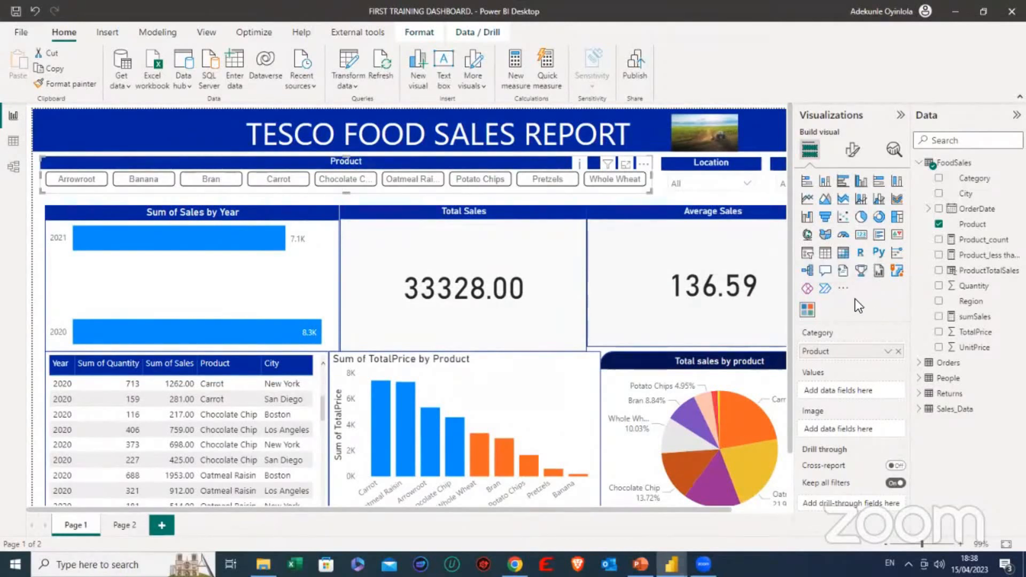
left_click(835, 281)
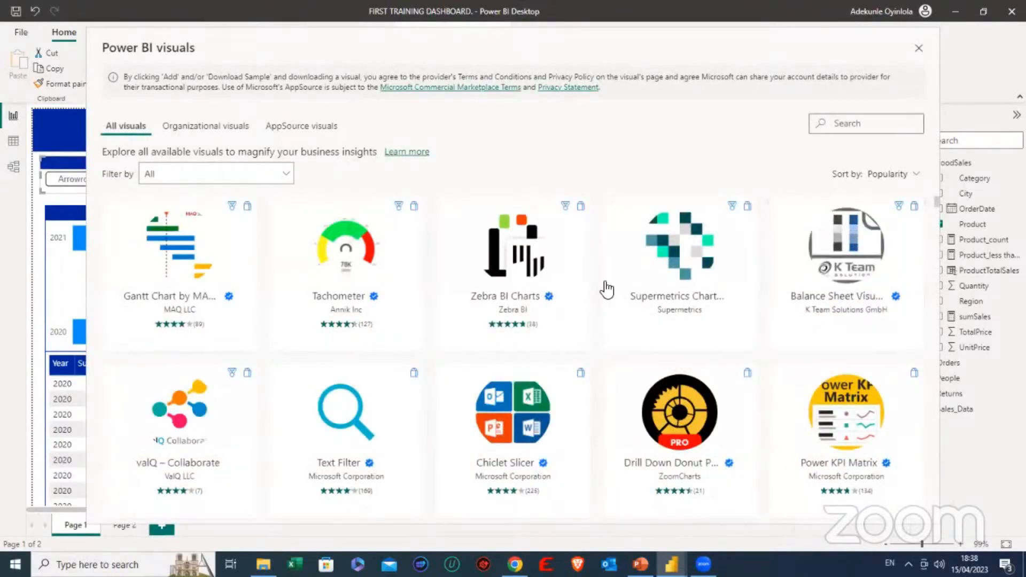
scroll(300, 440, "down", 5)
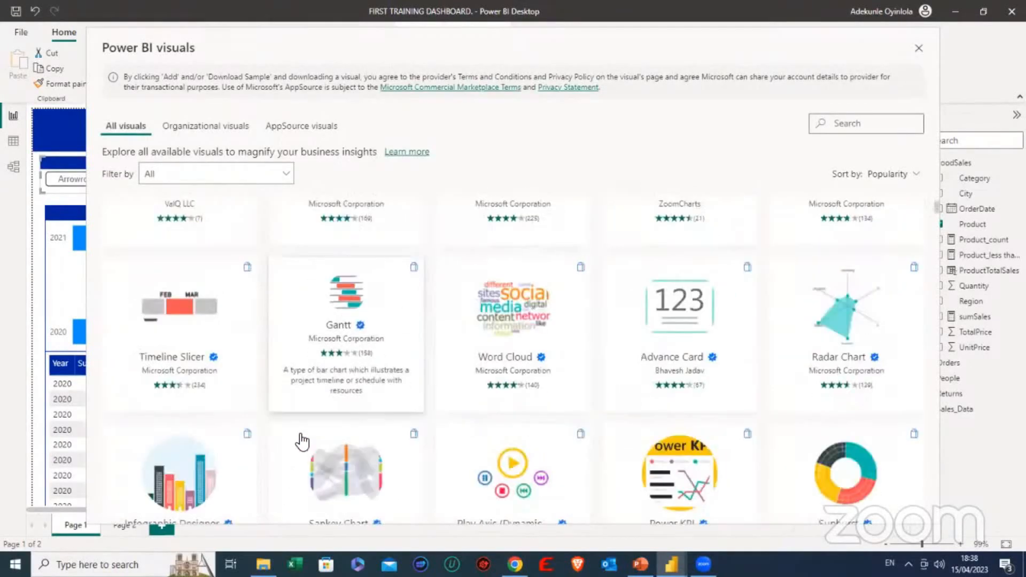
scroll(302, 441, "down", 2)
scroll(301, 441, "up", 6)
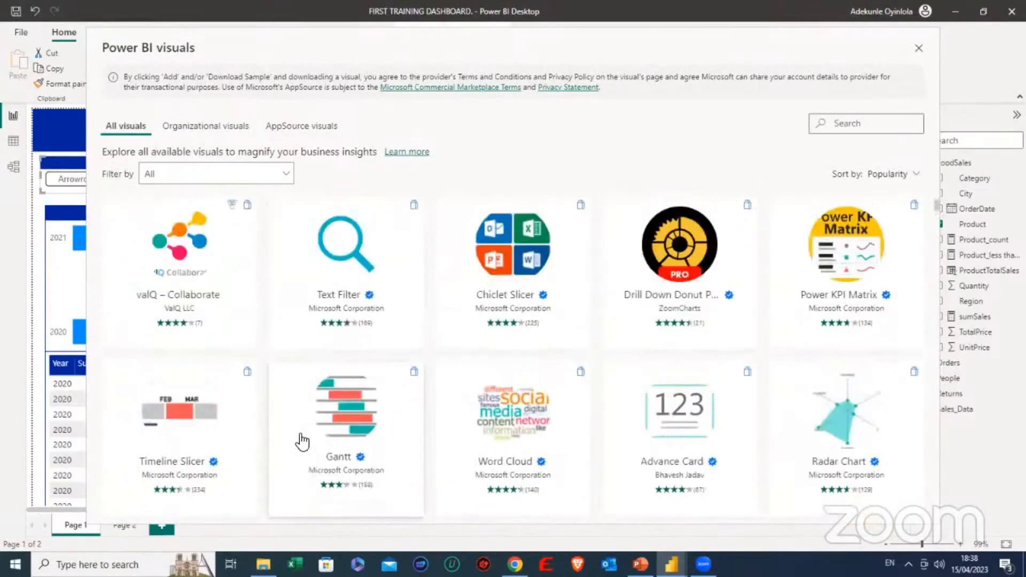
Search the visuals gallery for "chic", view the Chiclet Slicer's details page, and close the gallery.
left_click(870, 127)
type("dhic")
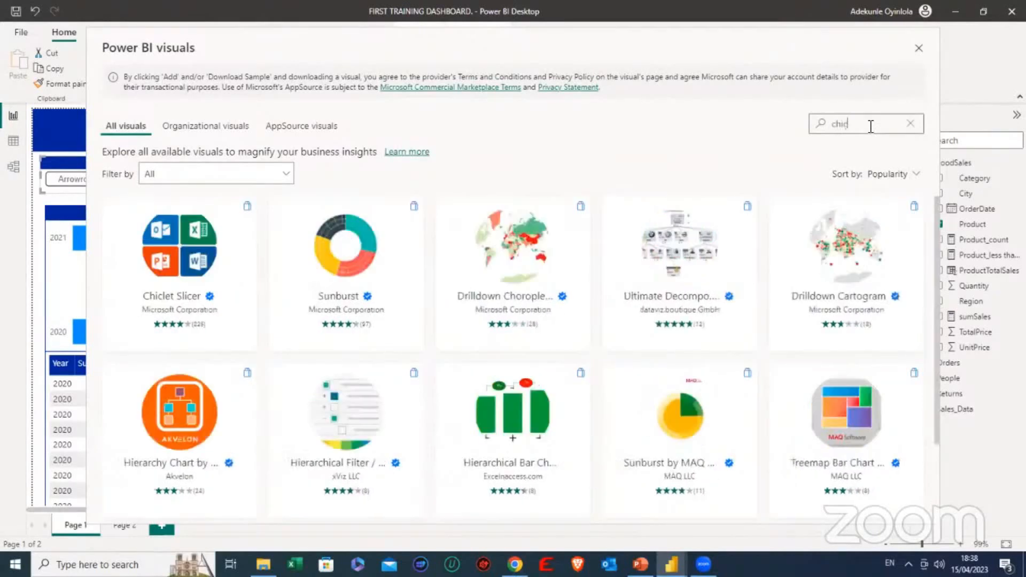
left_click(181, 248)
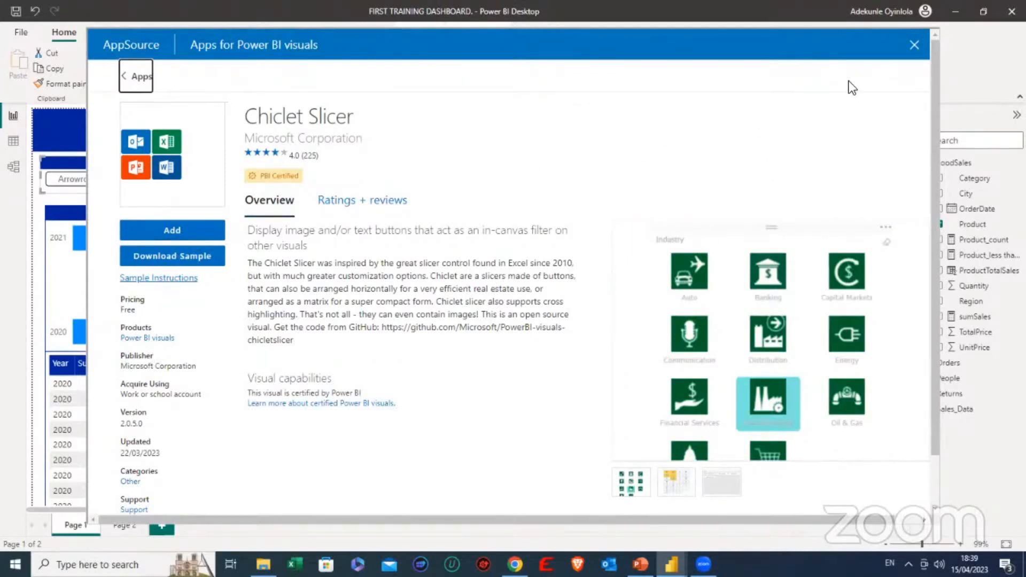
left_click(914, 46)
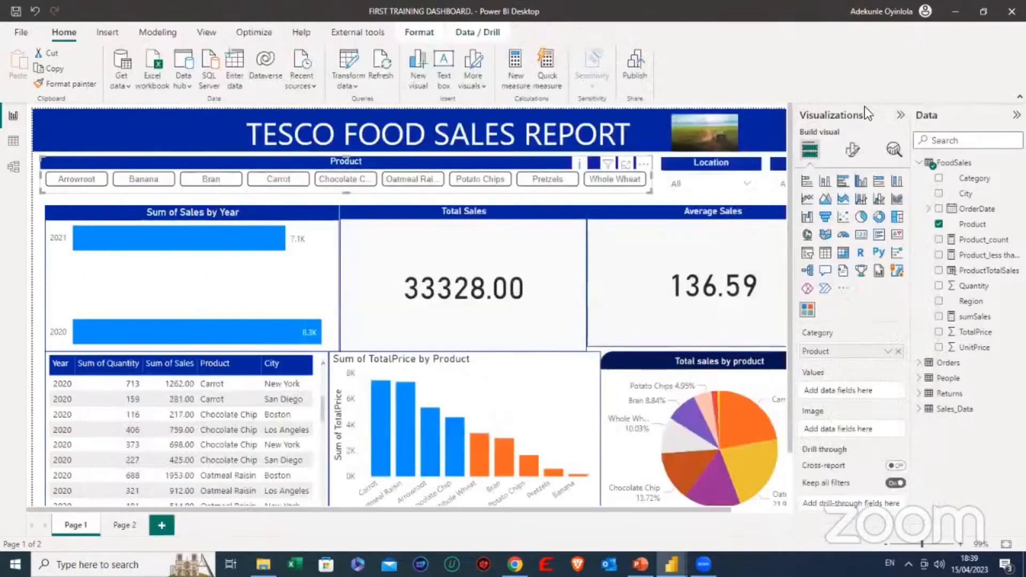
Filter the dashboard with the Product slicer by Arrowroot, and switch the selection to Banana.
left_click(922, 544)
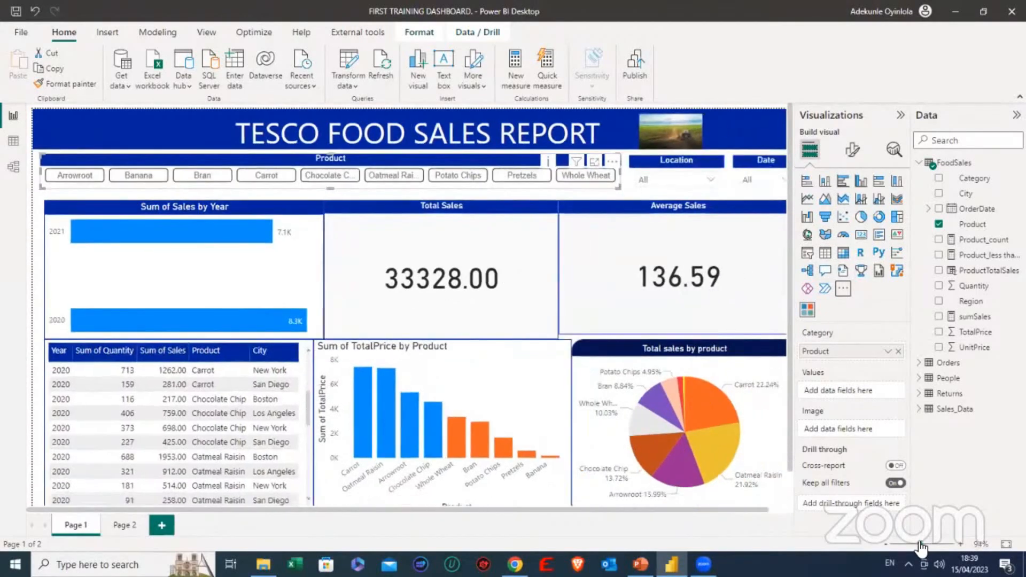
left_click_drag(922, 544, 919, 544)
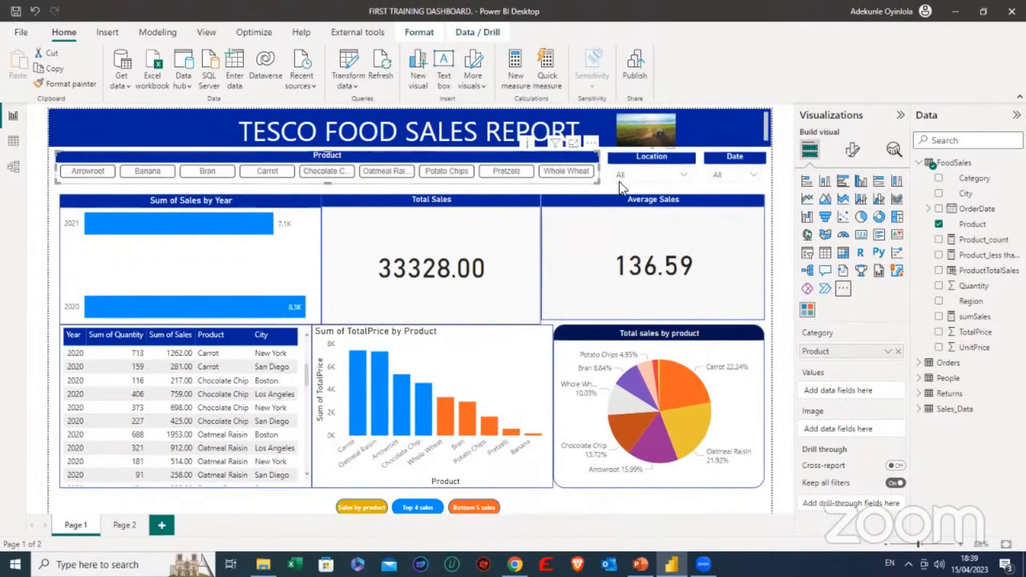
left_click(597, 187)
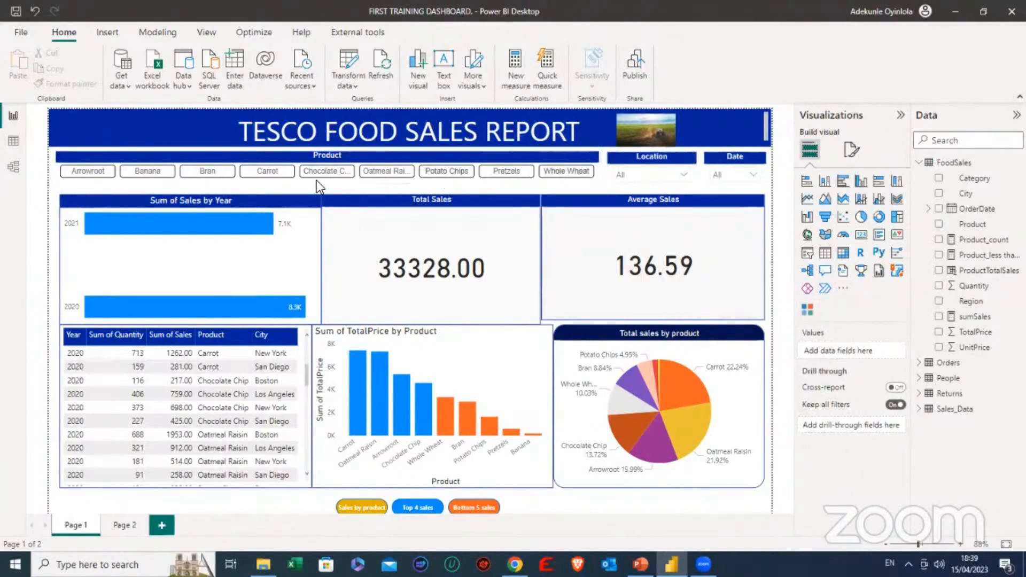
left_click(88, 174)
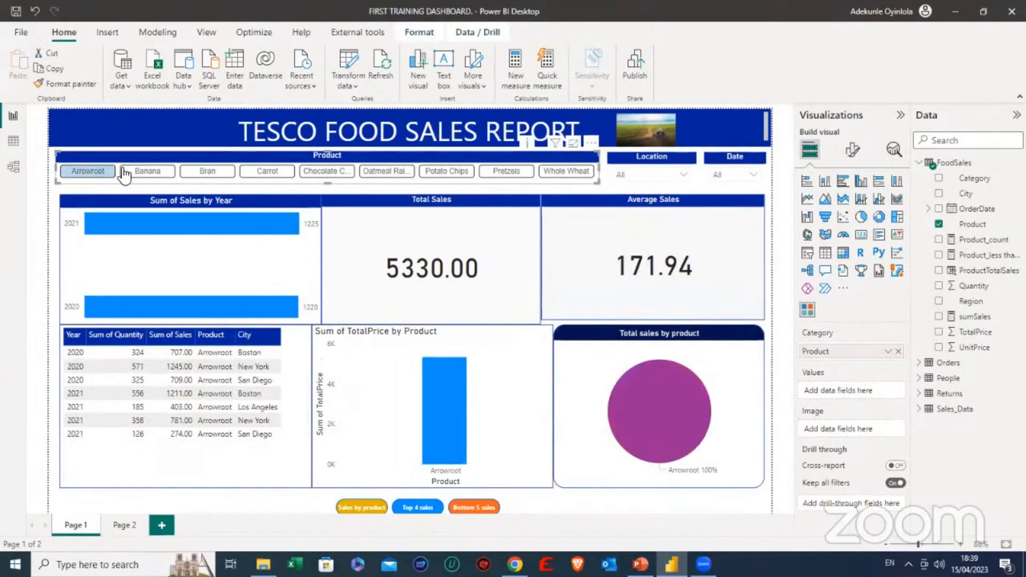
left_click(144, 172)
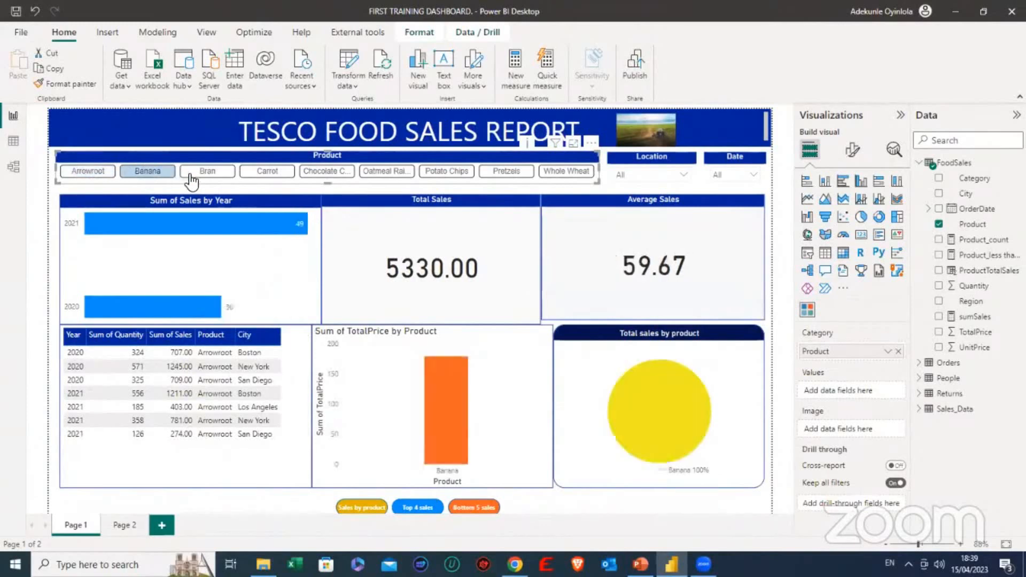
Filter the dashboard in turn by Bran, Carrot, Chocolate Chip, Oatmeal Raisin, Potato Chips, Pretzels and Whole Wheat, and clear the product filter.
left_click(220, 173)
left_click(268, 173)
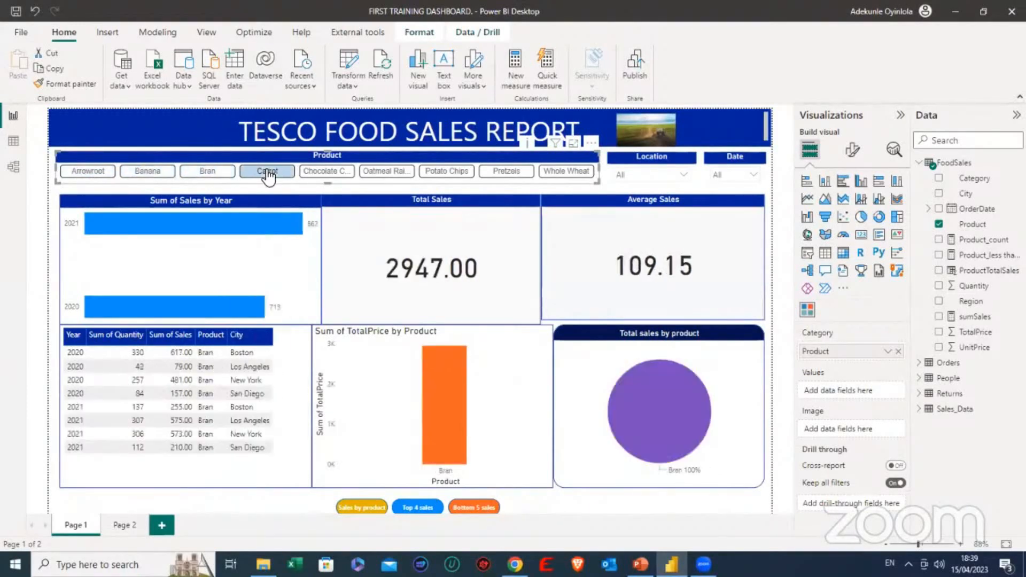
left_click(326, 172)
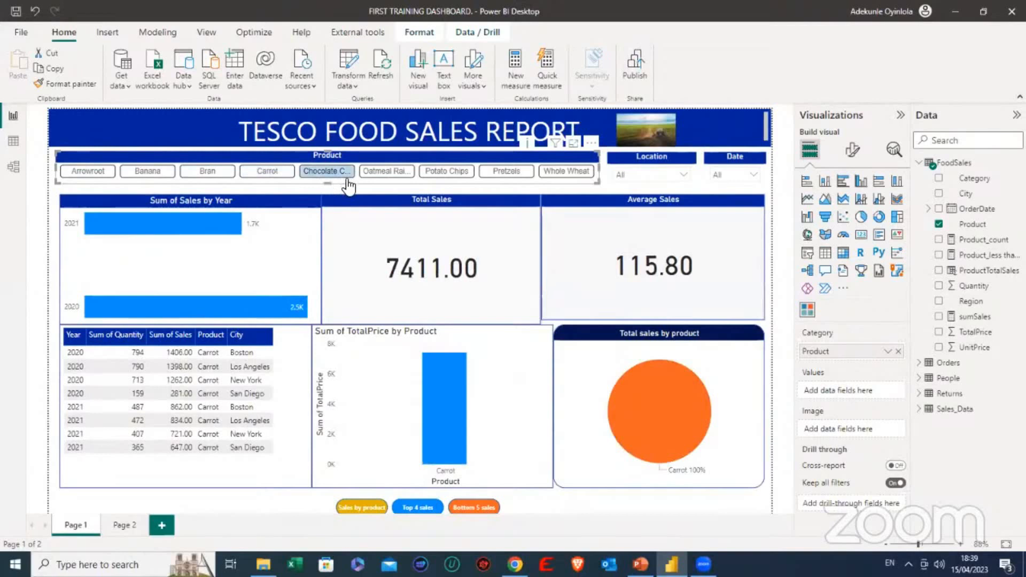
left_click(397, 171)
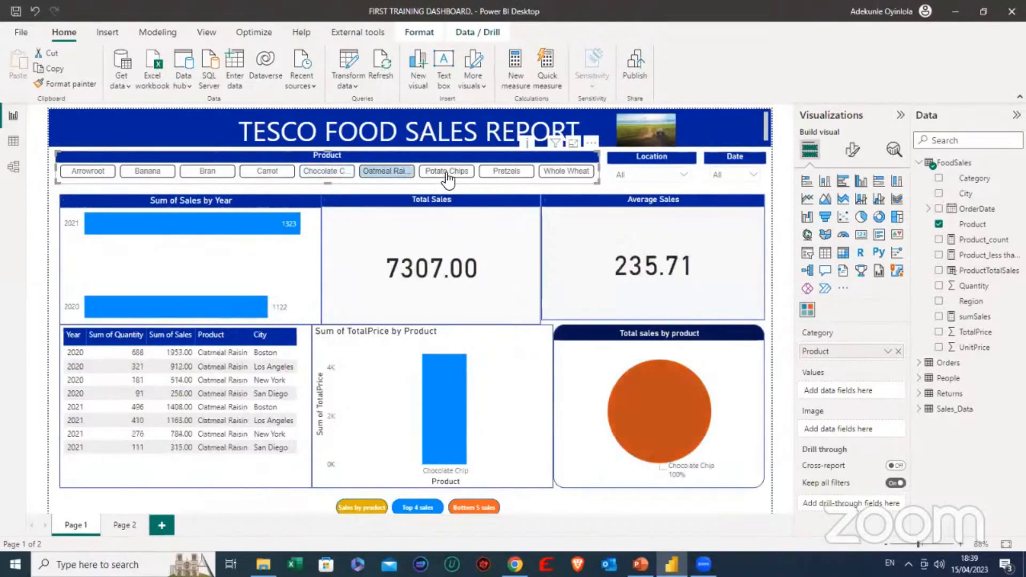
left_click(447, 172)
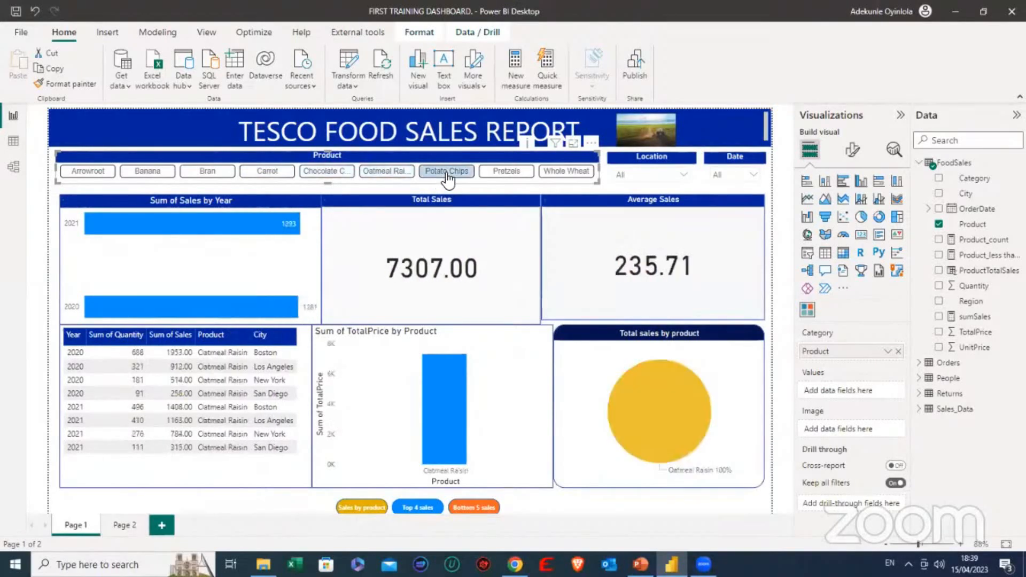
left_click(506, 172)
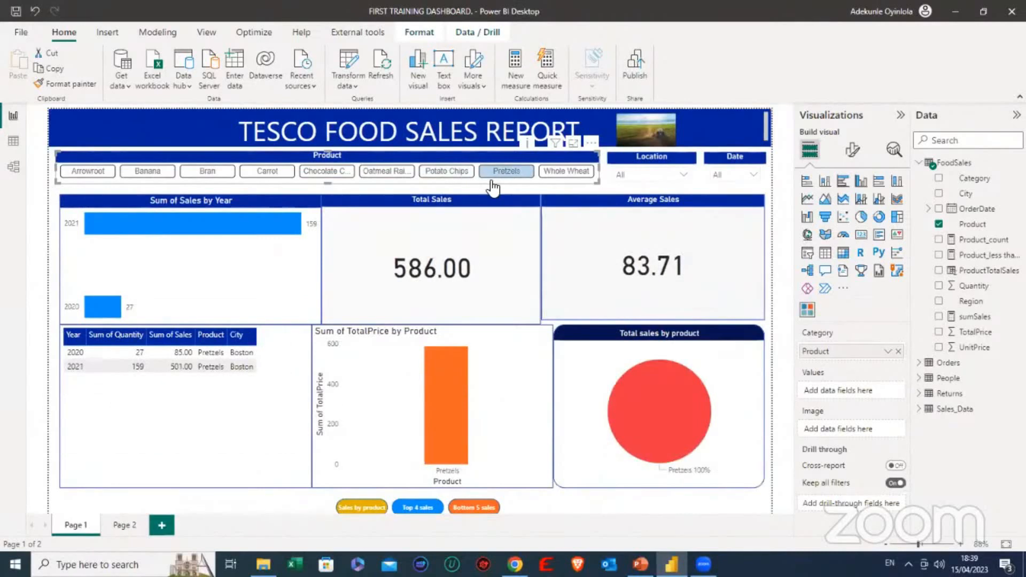
left_click(573, 182)
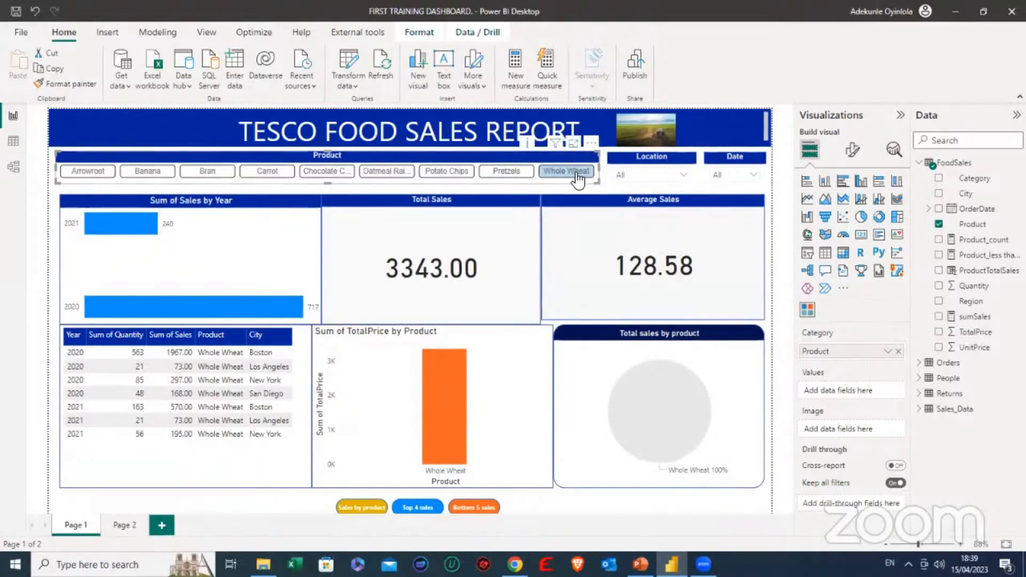
left_click(577, 179)
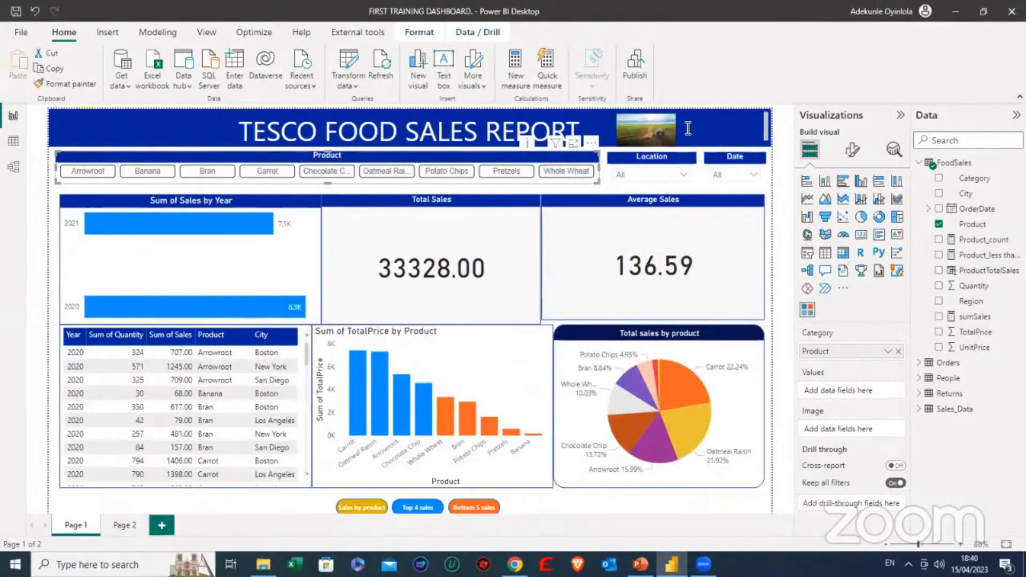
View the cities offered by the Location slicer and close its list without selecting any.
left_click(645, 172)
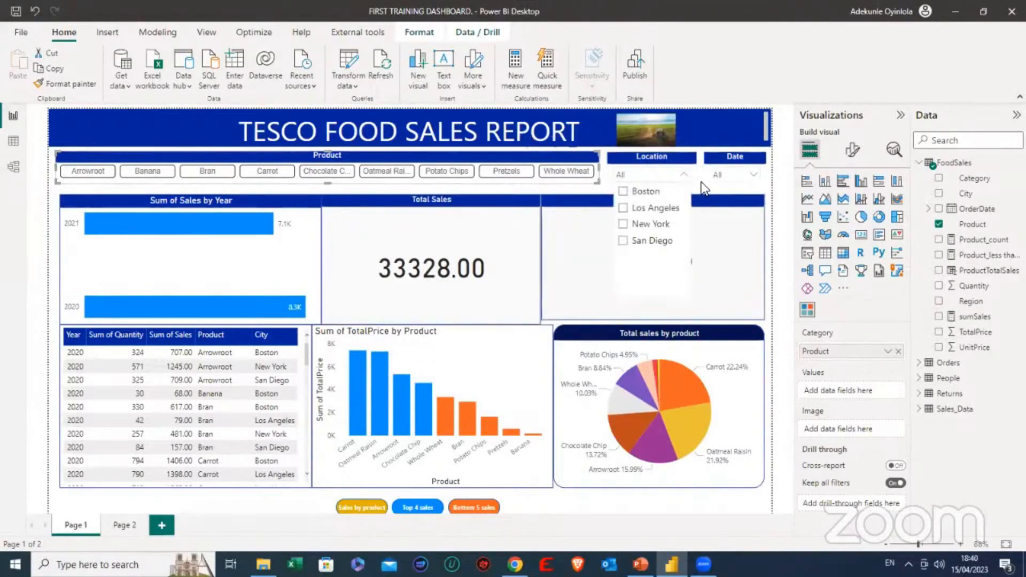
left_click(684, 181)
left_click(684, 185)
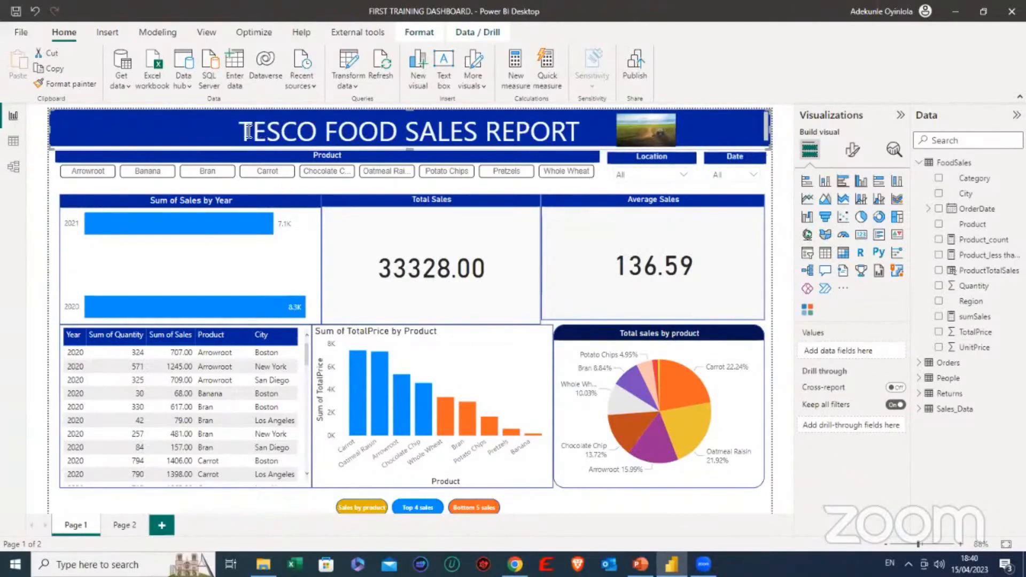
left_click(75, 129)
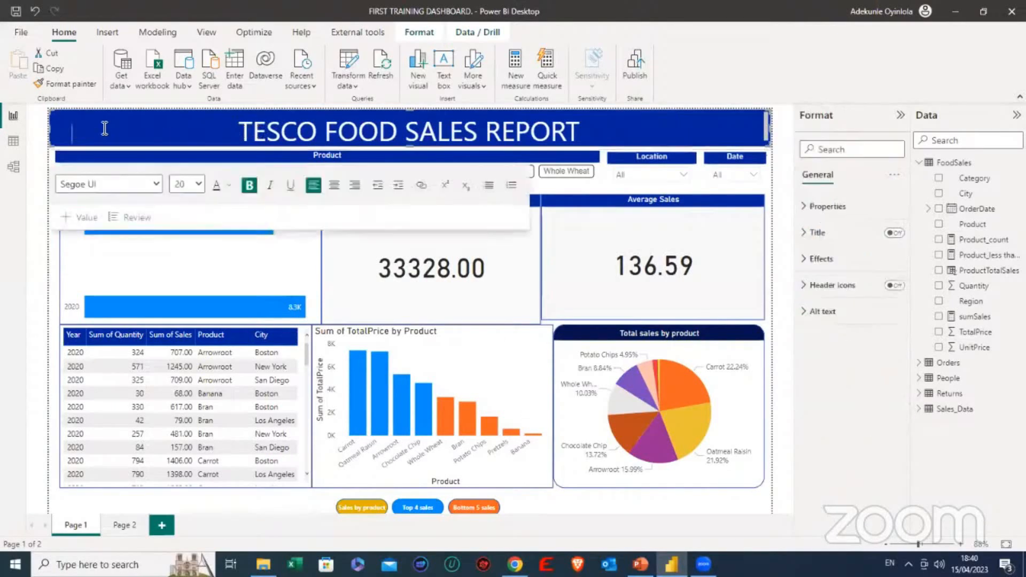
left_click(242, 128)
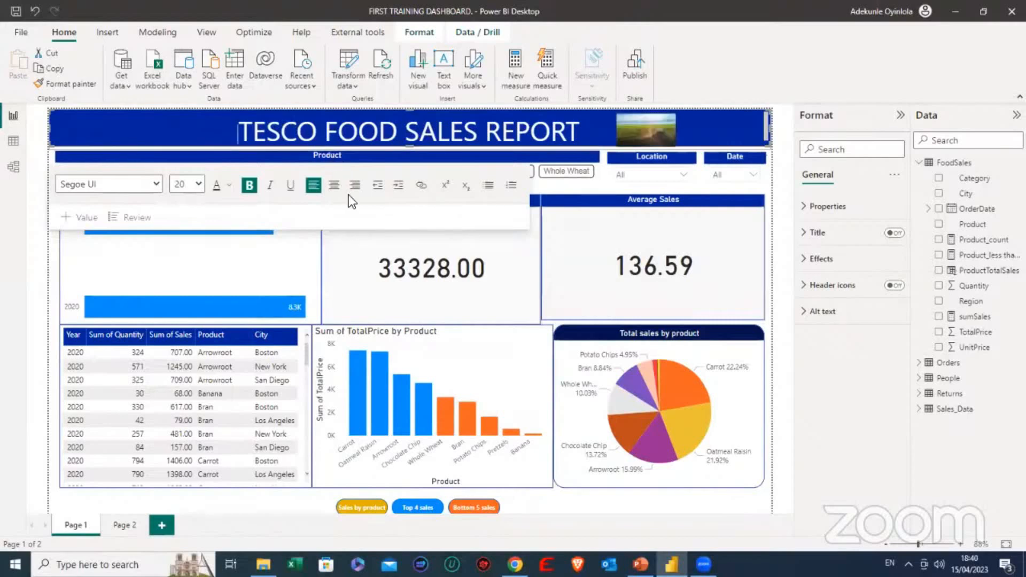
left_click(425, 309)
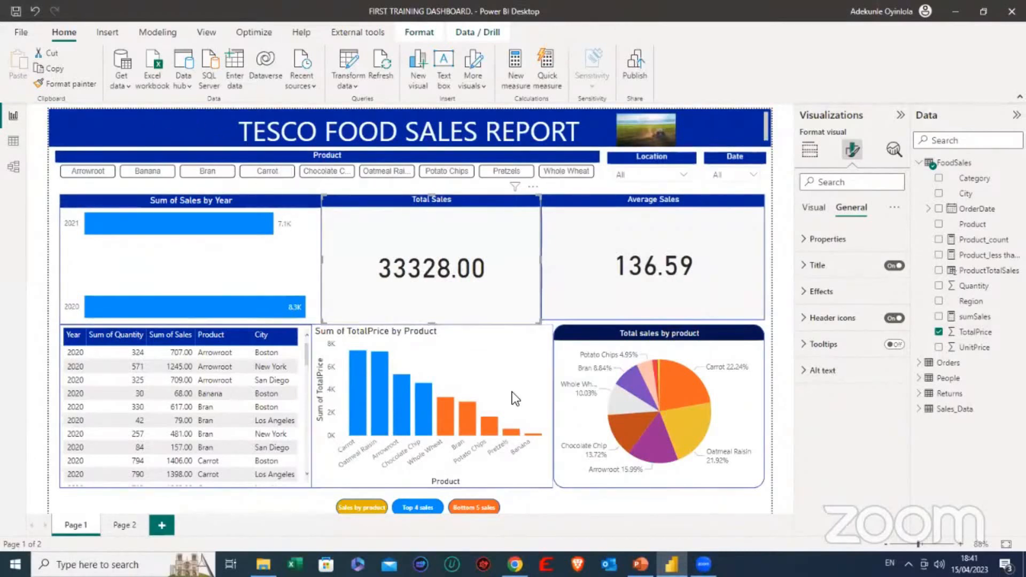
left_click(543, 500)
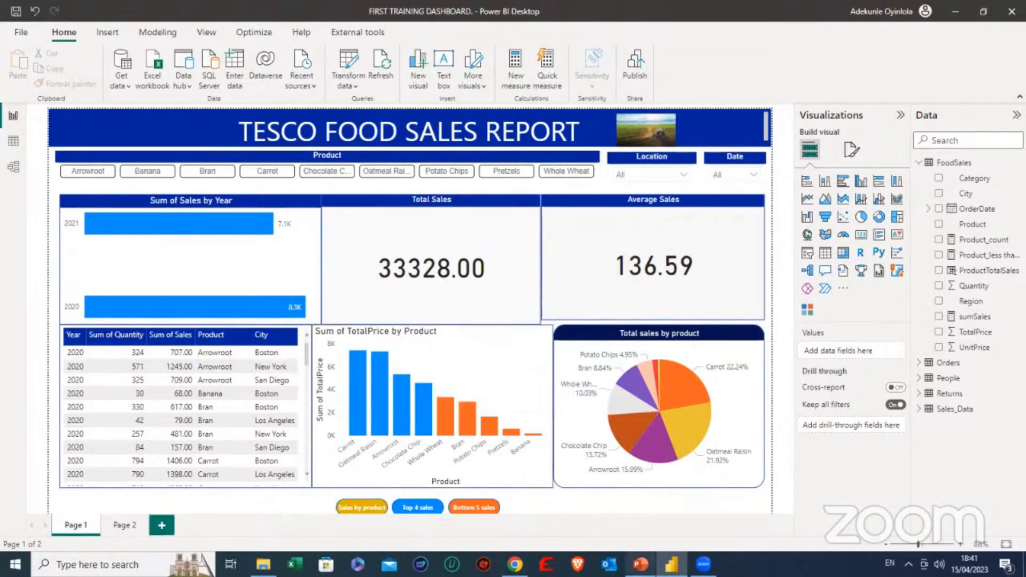
Switch to PowerPoint to view the "Organising your dashboard" slide, and return to the Power BI report.
mouse_move(640, 564)
left_click(639, 510)
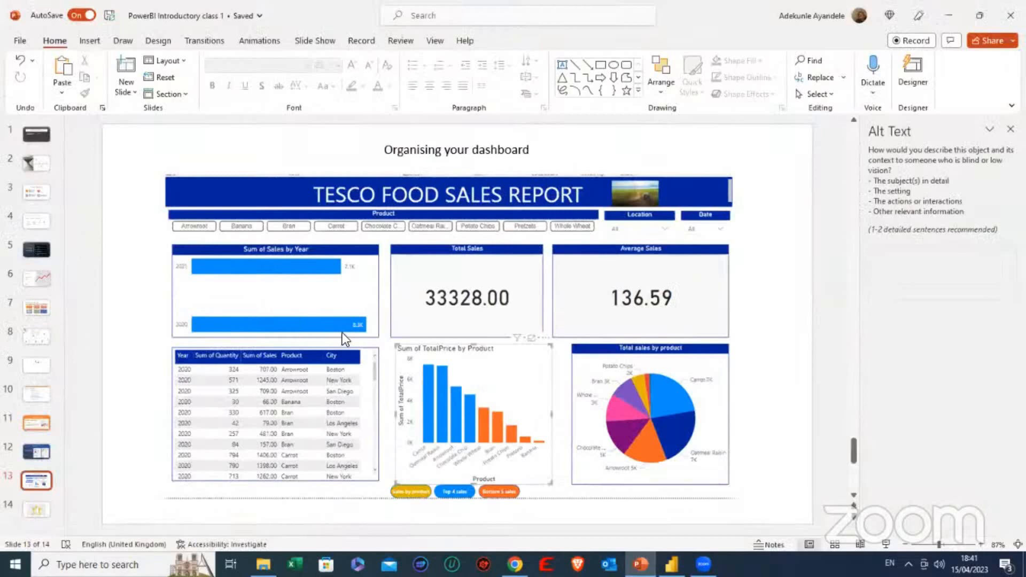
scroll(342, 333, "down", 1)
scroll(342, 333, "up", 1)
mouse_move(672, 565)
left_click(650, 544)
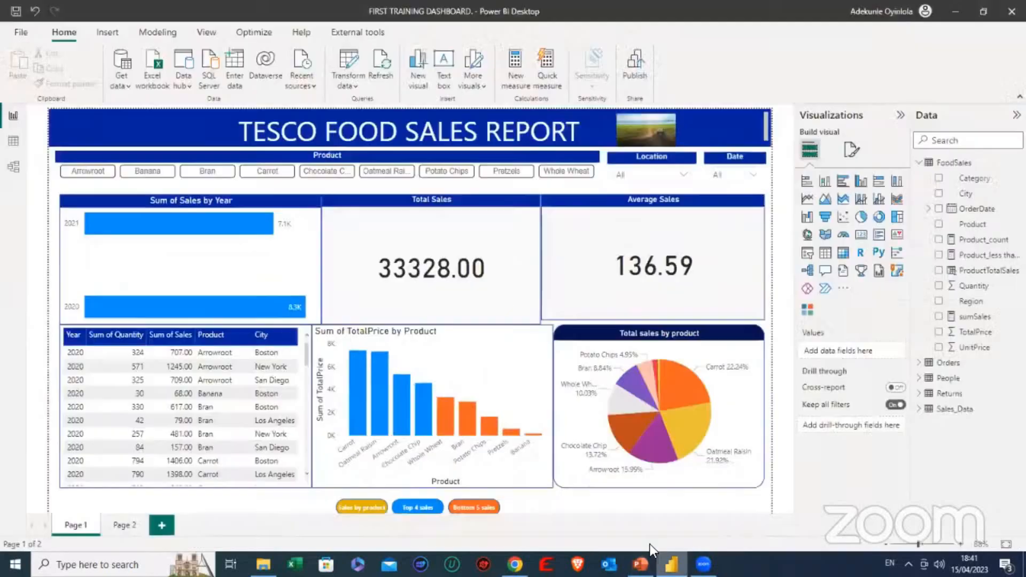
Nudge the Sales by product, Top 4 sales and Bottom 5 sales buttons slightly upward beneath the product sales chart.
left_click(366, 509)
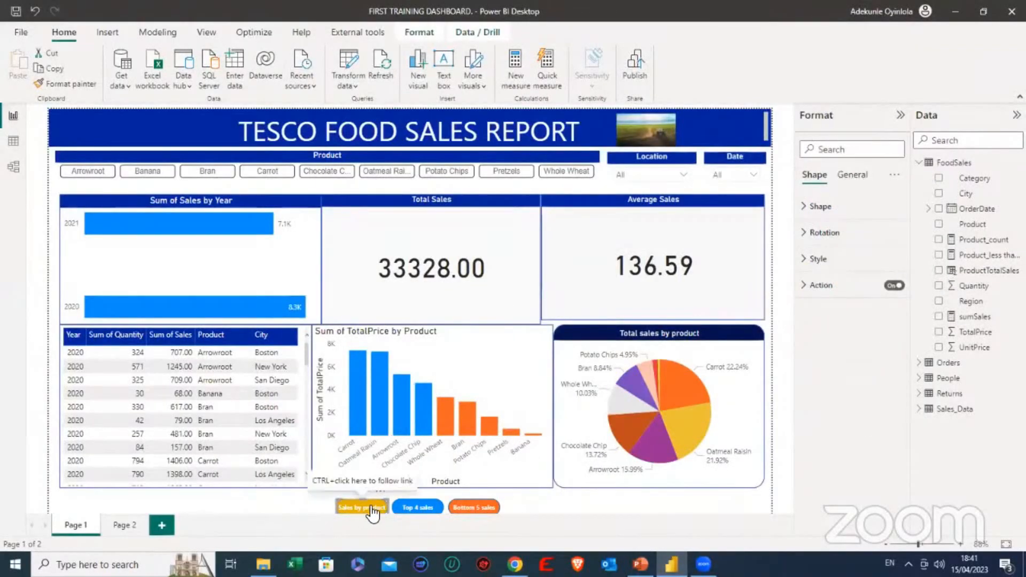
left_click(373, 513)
left_click(423, 504)
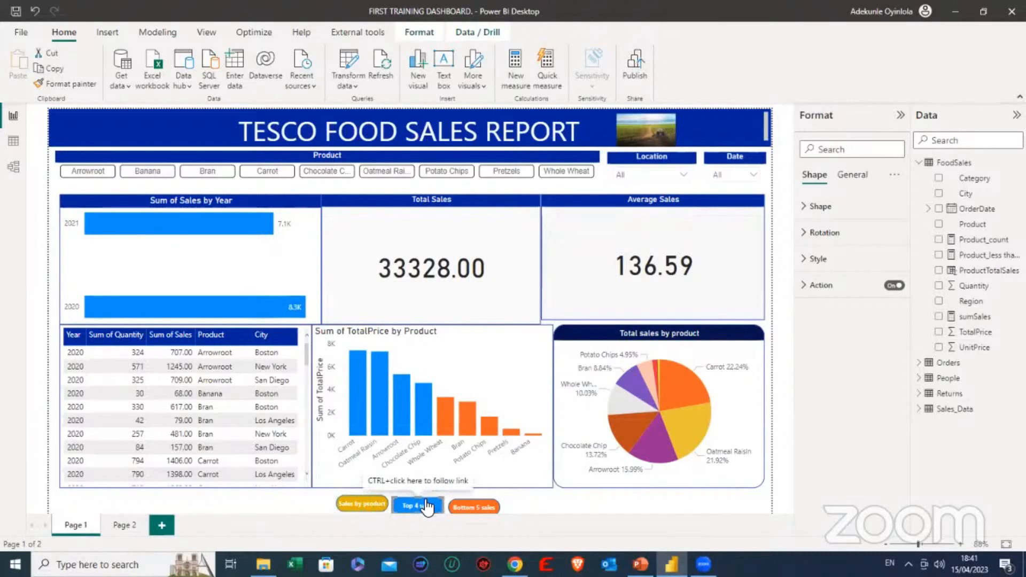
left_click(472, 509)
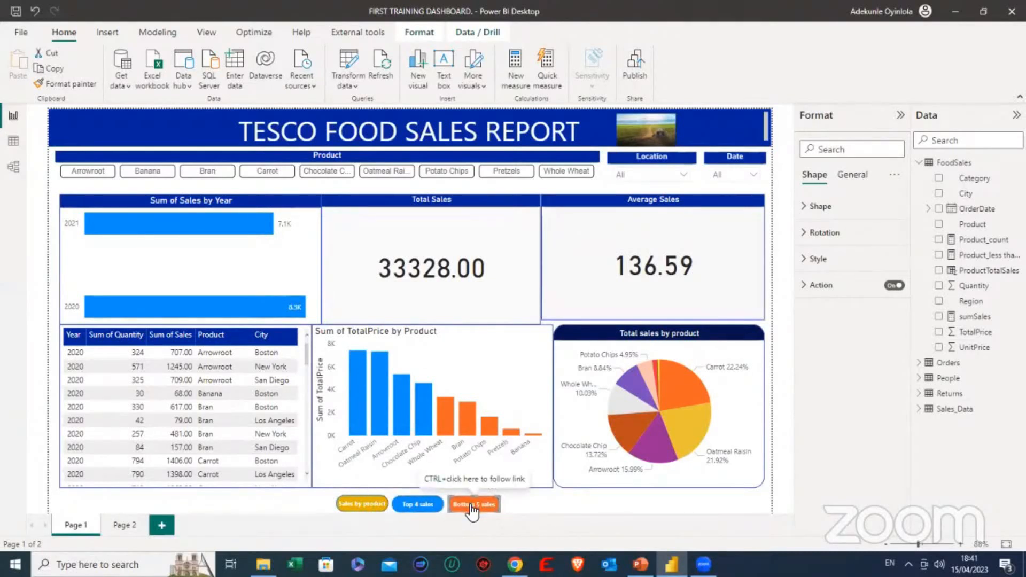
left_click(410, 509)
left_click(474, 503)
left_click(363, 505)
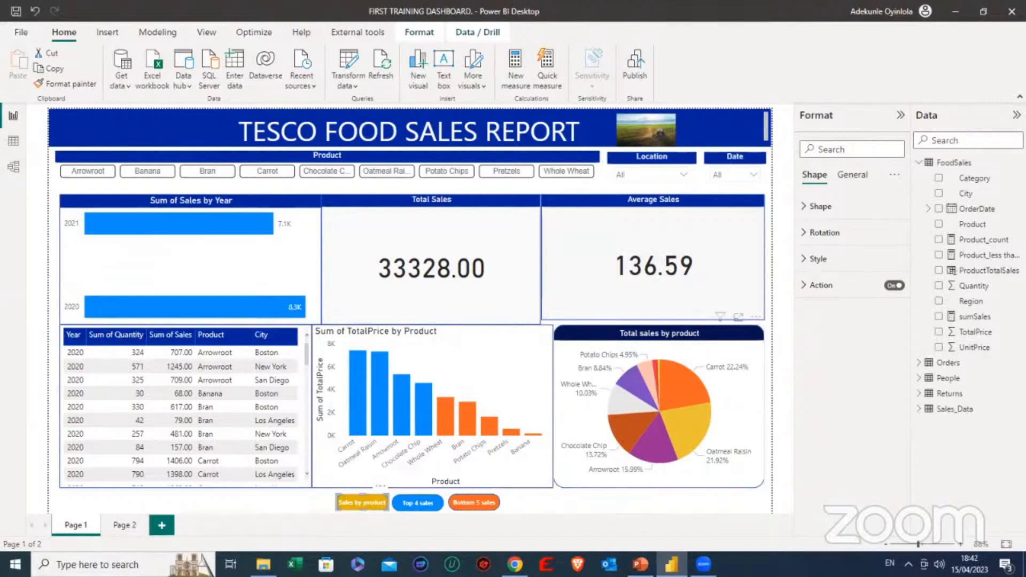
left_click(522, 502)
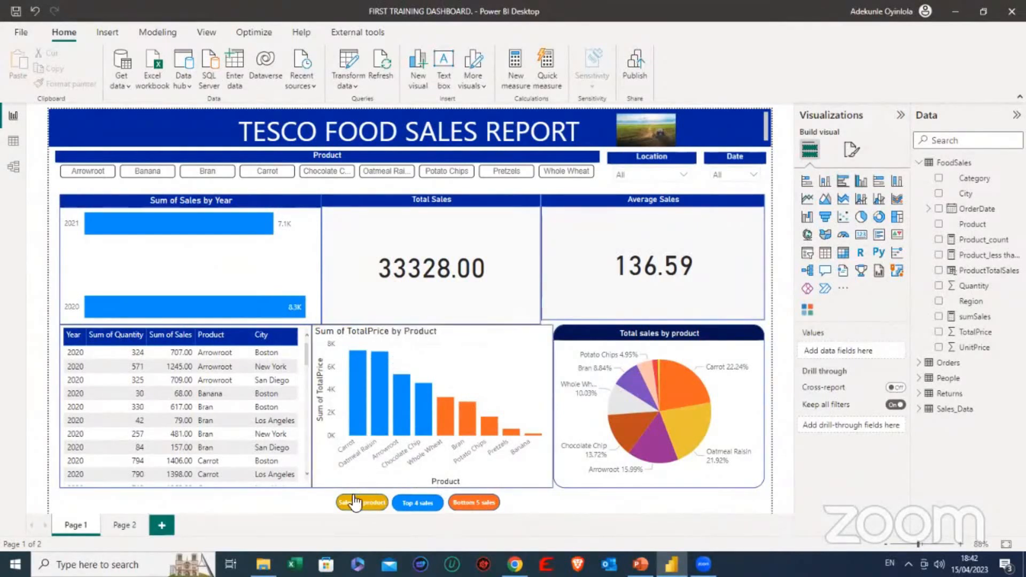
Use the bookmark buttons to show the Top 4 products chart, the Bottom 5 products chart, and the full sales by product chart again.
left_click(417, 506, "ctrl")
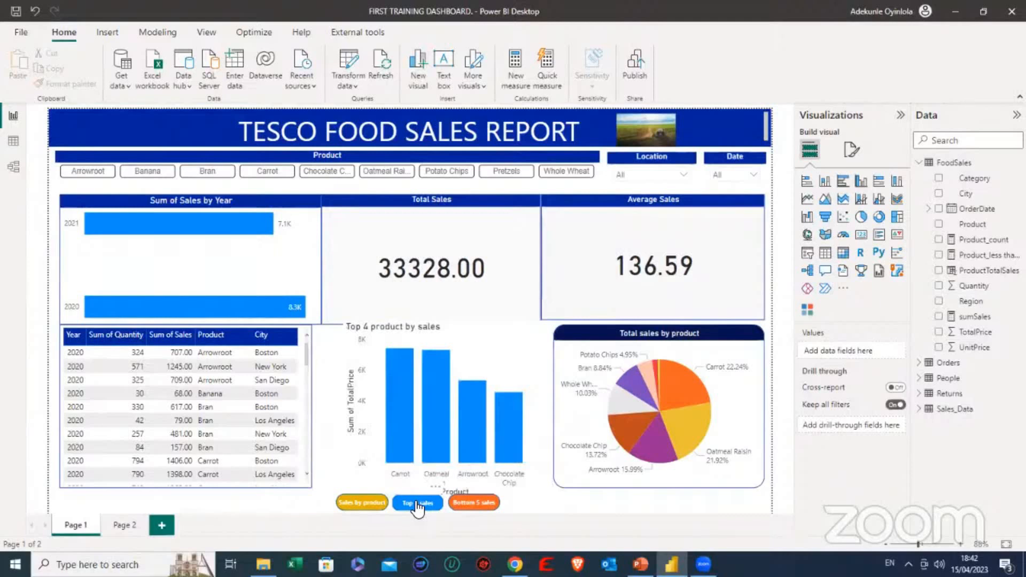
left_click(475, 506, "ctrl")
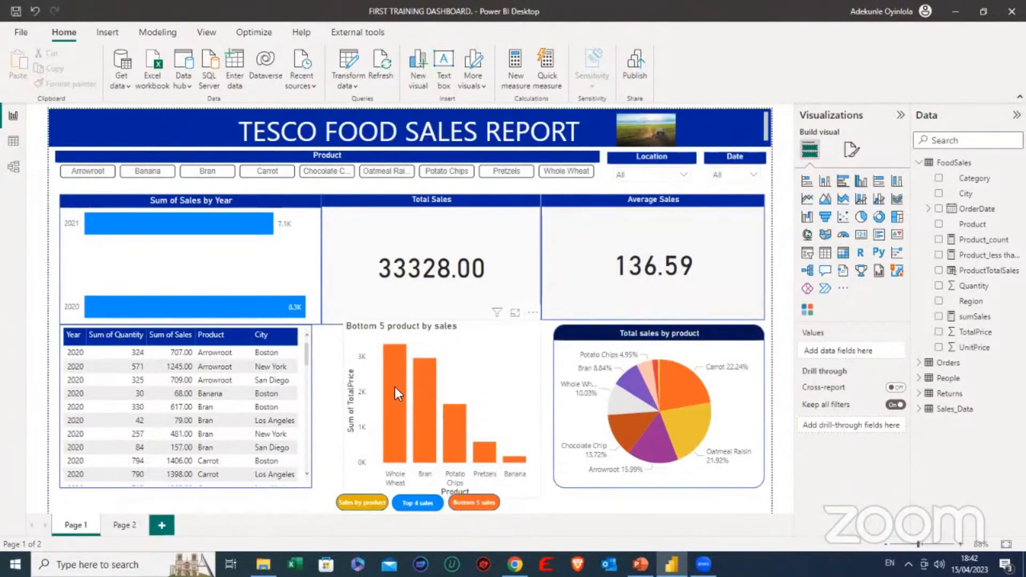
mouse_move(433, 393)
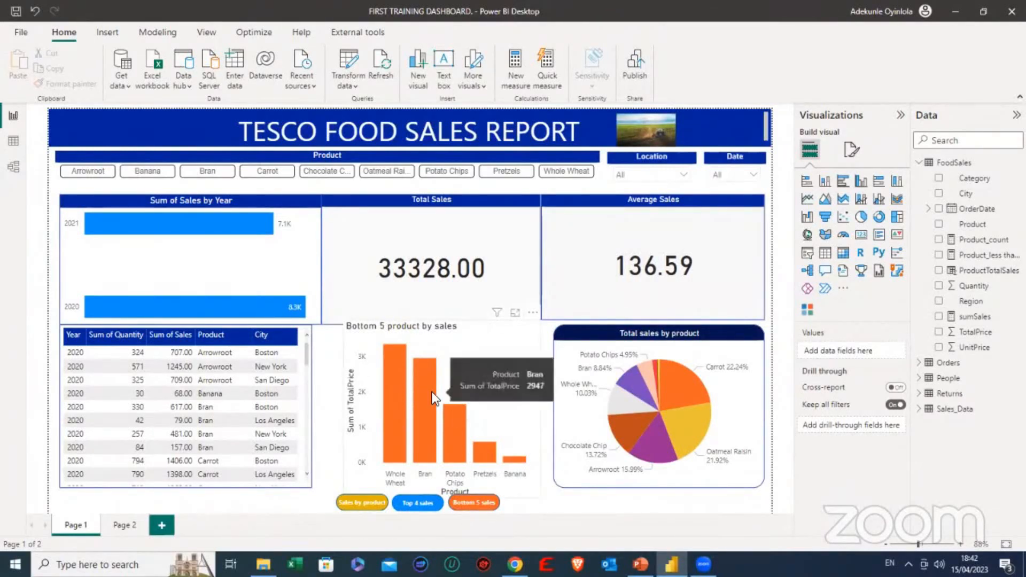
left_click(354, 505, "ctrl")
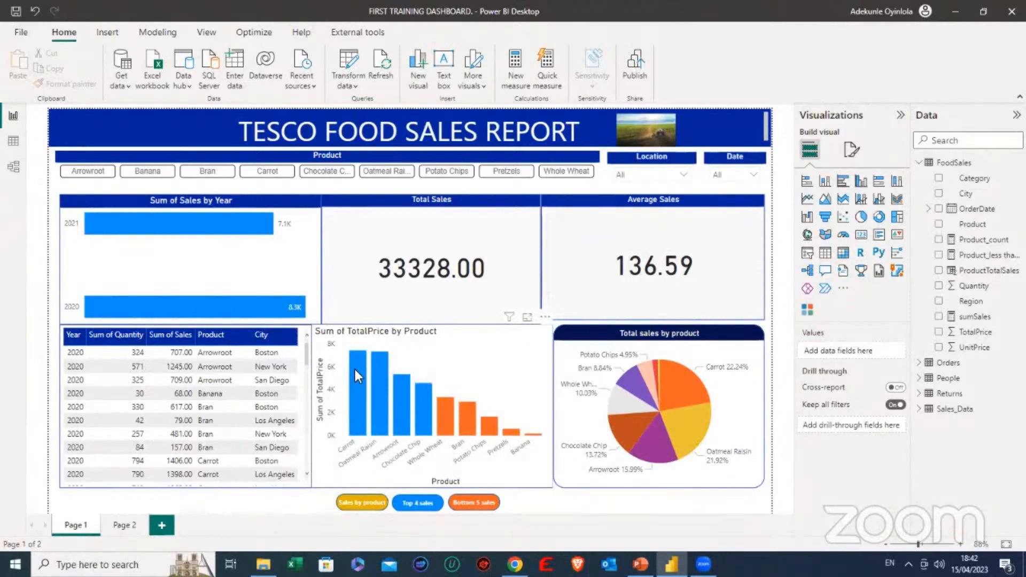
mouse_move(400, 393)
left_click(504, 380)
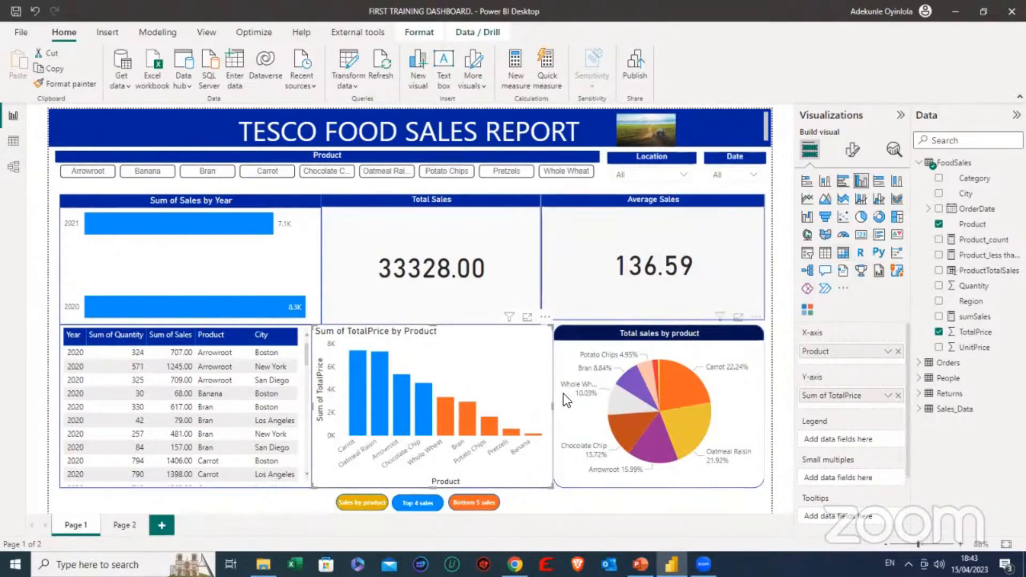
left_click(578, 502)
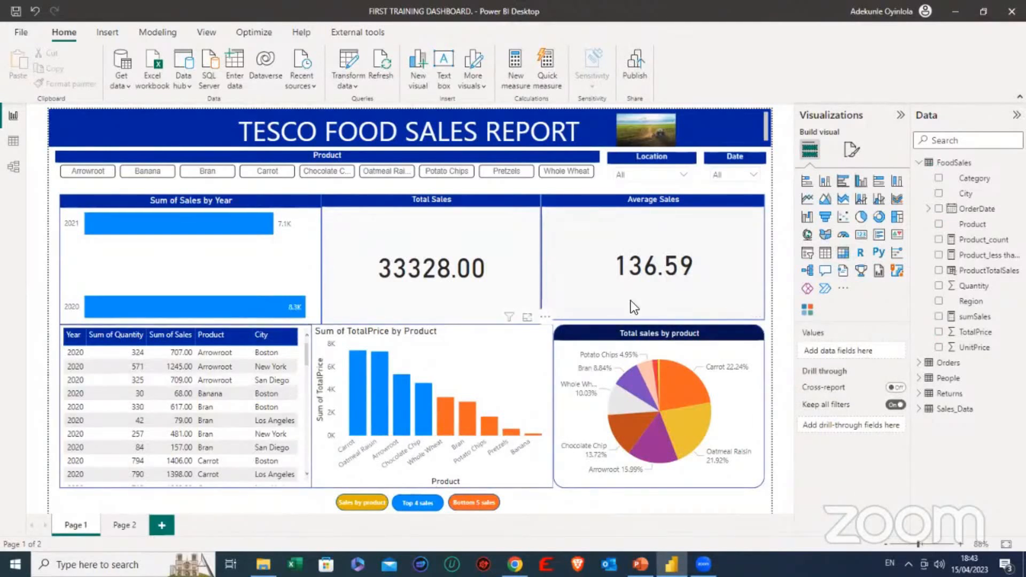
Add a clustered column chart of TotalPrice by Product, position it between the yearly sales chart and Total Sales card, and reduce its height.
left_click(861, 185)
mouse_move(270, 248)
left_mouse_down()
mouse_move(316, 251)
mouse_move(275, 265)
left_mouse_up()
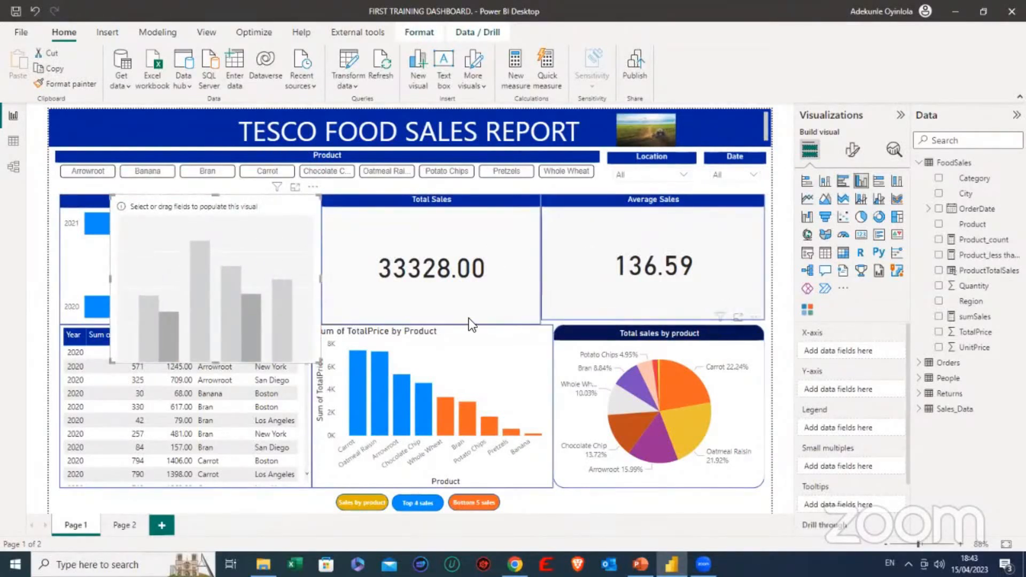
left_click(940, 332)
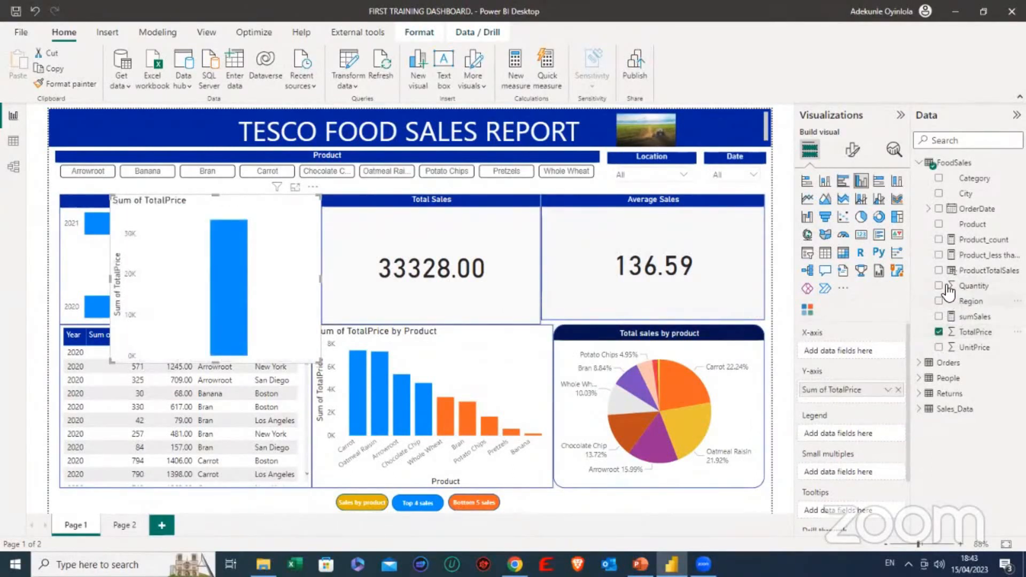
left_click(938, 225)
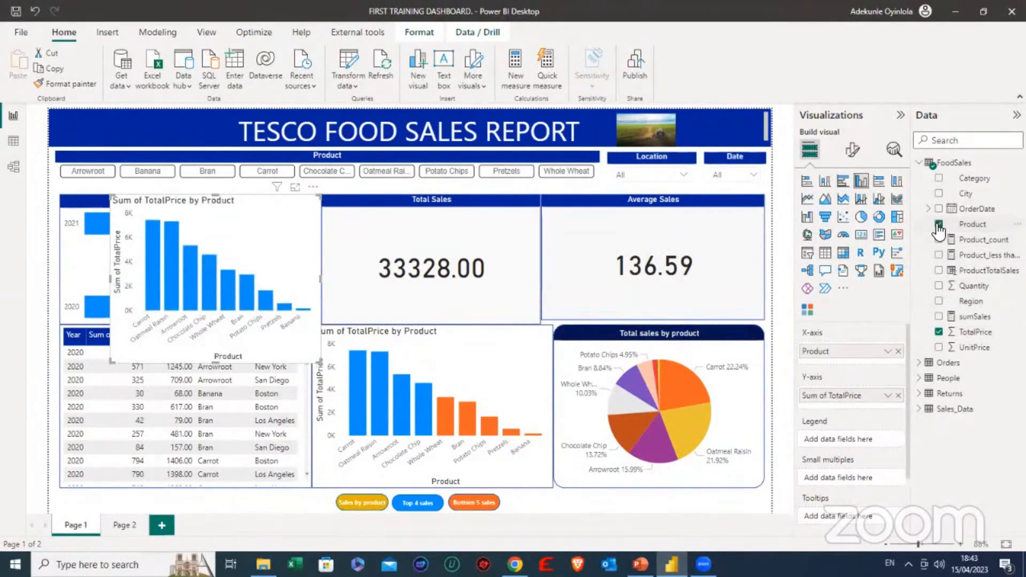
left_click_drag(286, 244, 387, 257)
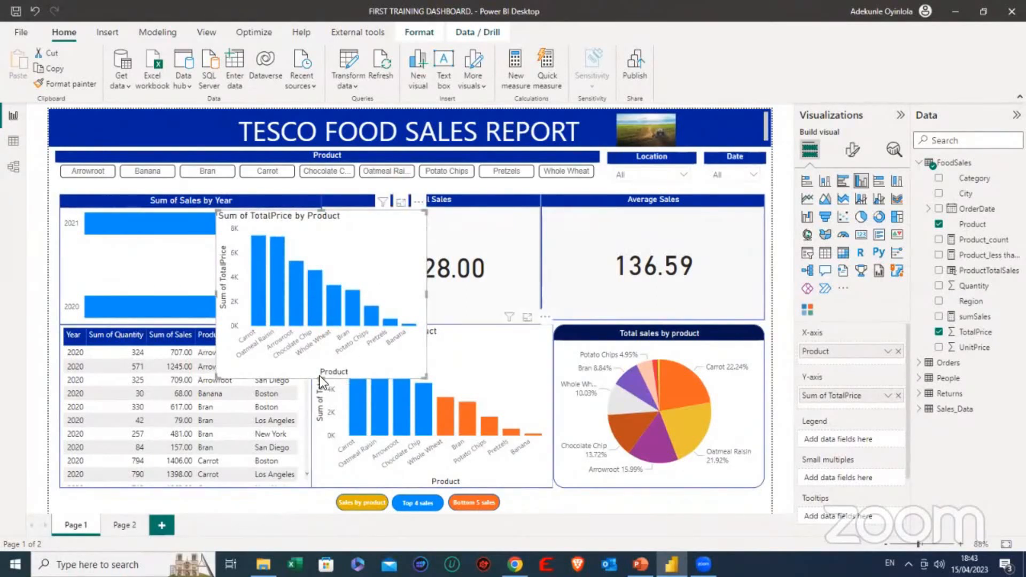
left_click_drag(322, 377, 325, 366)
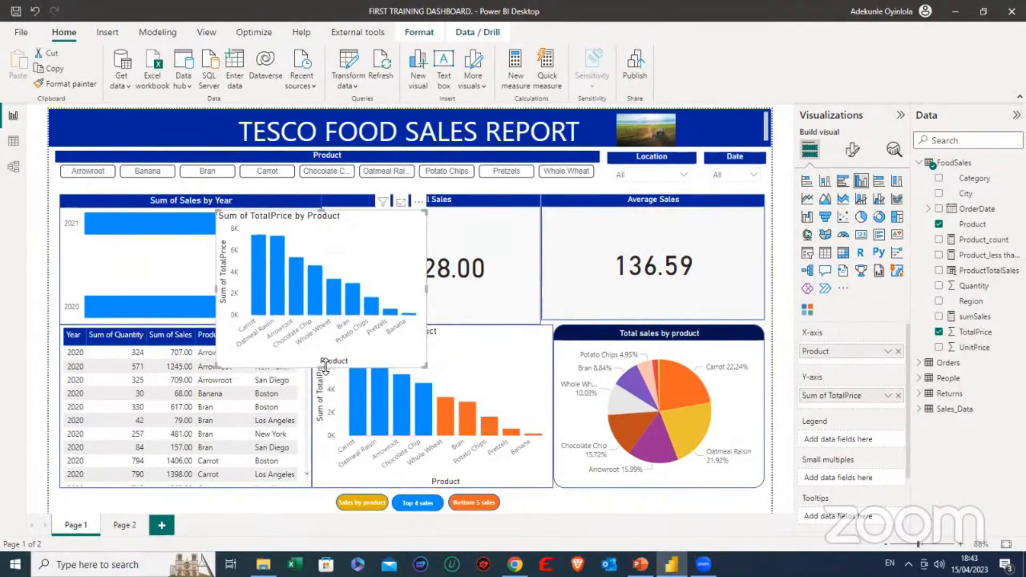
Open the column color settings of the new TotalPrice by Product chart.
left_click(850, 155)
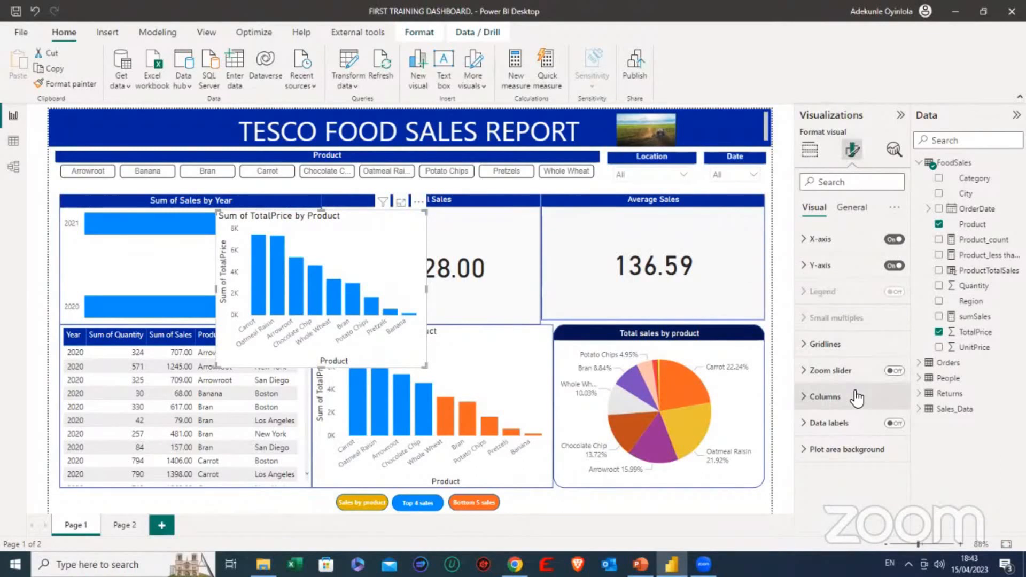
left_click(810, 401)
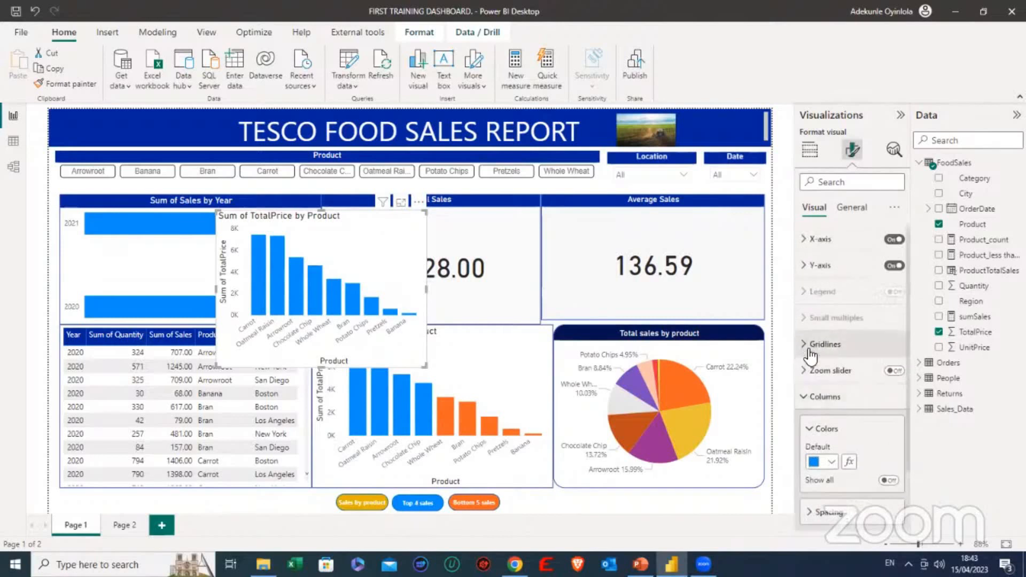
left_click(808, 396)
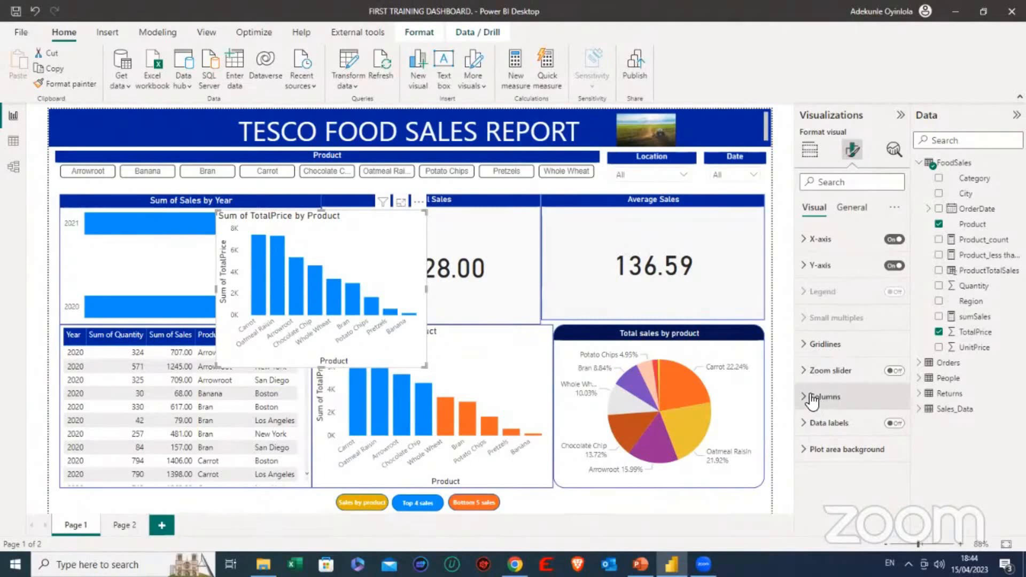
left_click(813, 402)
scroll(813, 402, "down", 1)
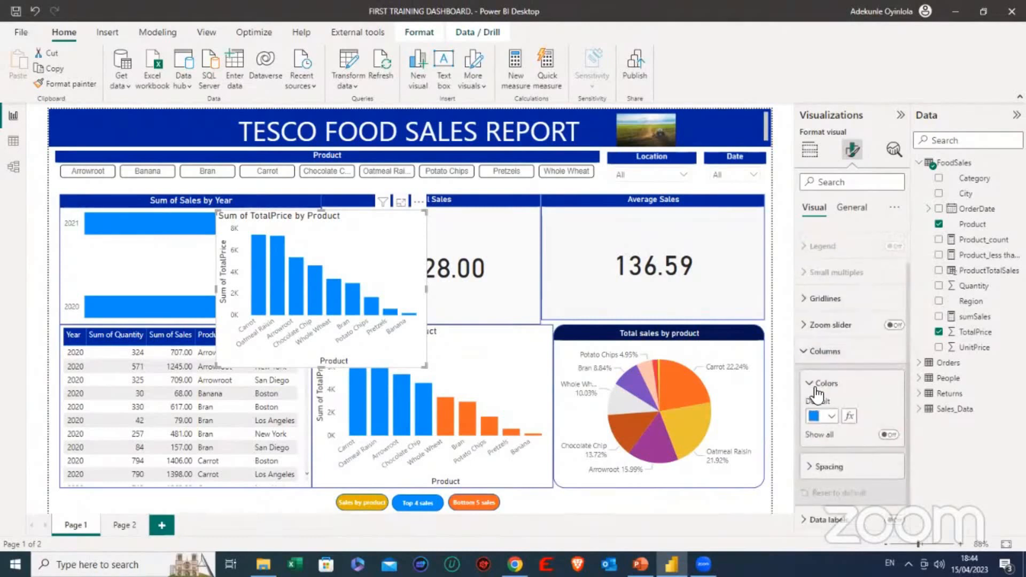
left_click(850, 416)
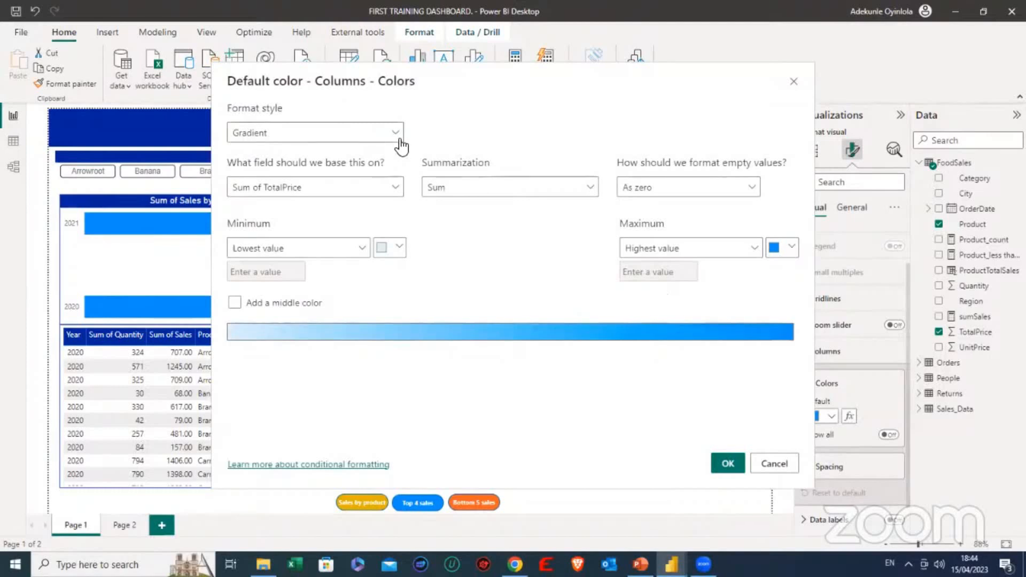
left_click(385, 129)
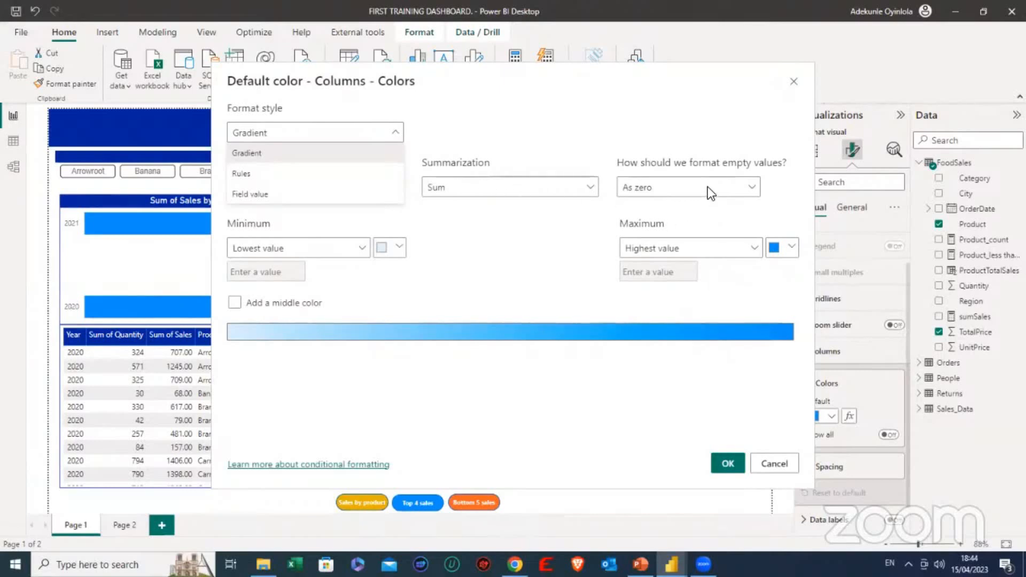
left_click(339, 244)
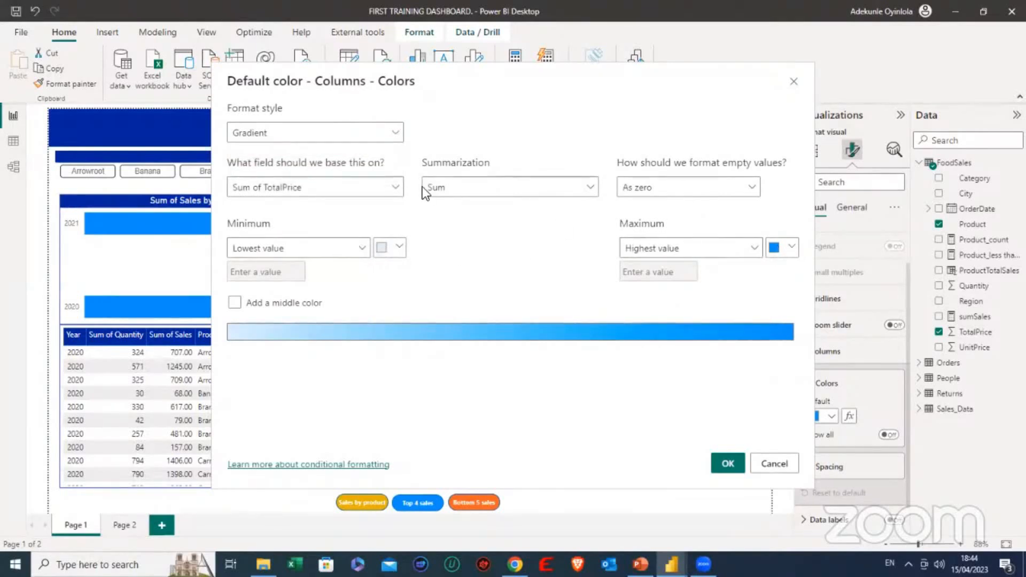
left_click(371, 130)
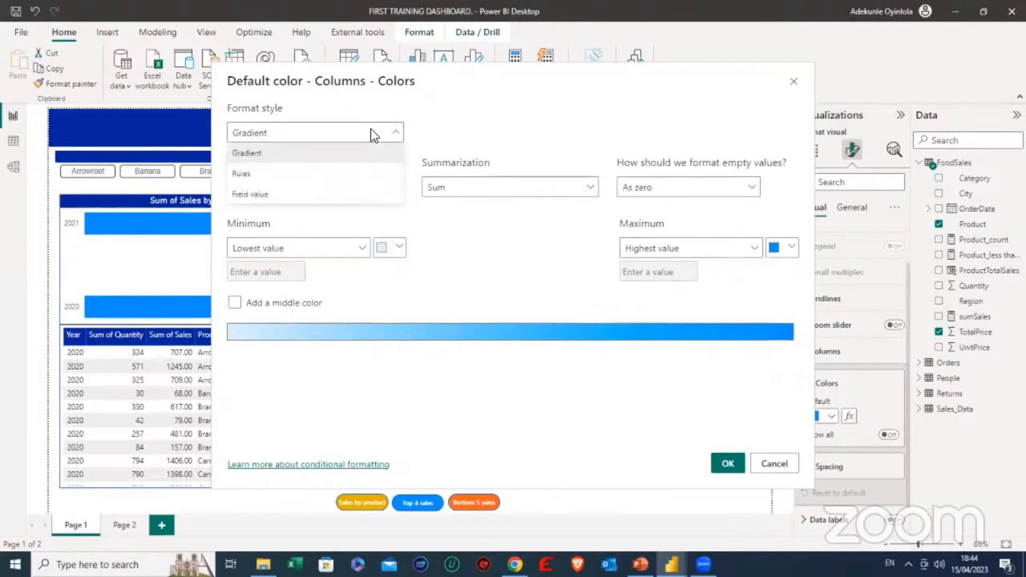
left_click(322, 174)
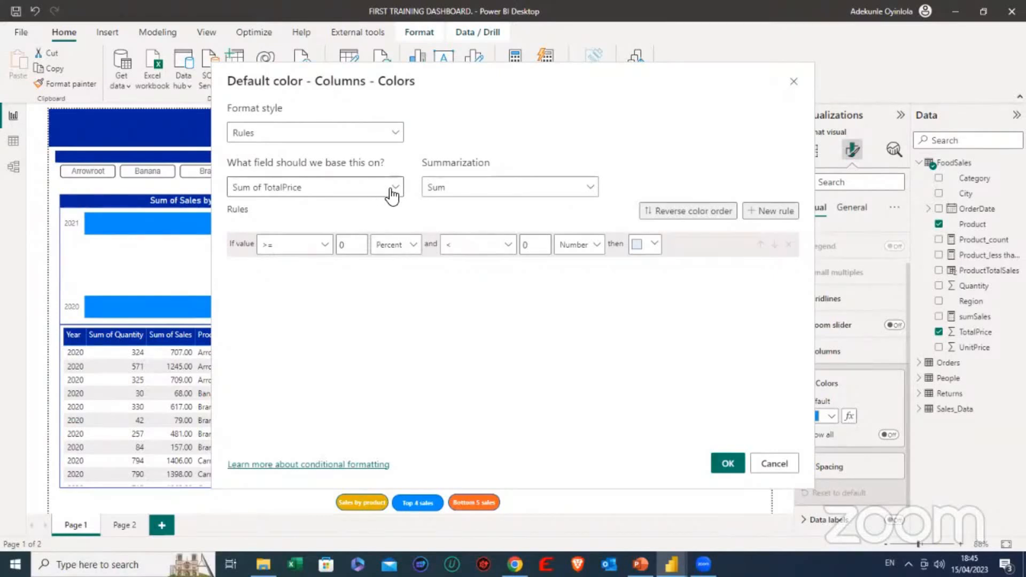
left_click(583, 196)
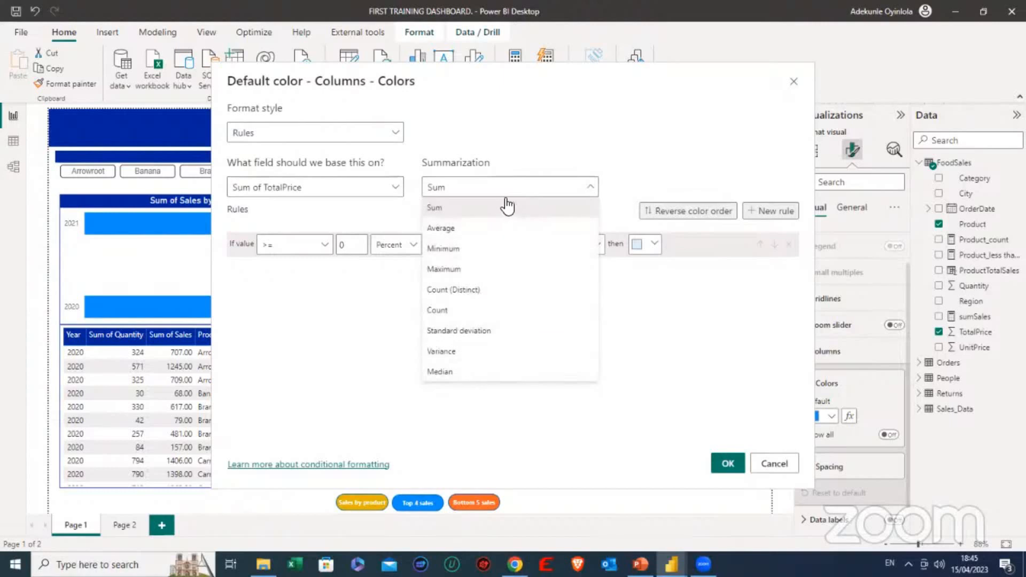
left_click(518, 182)
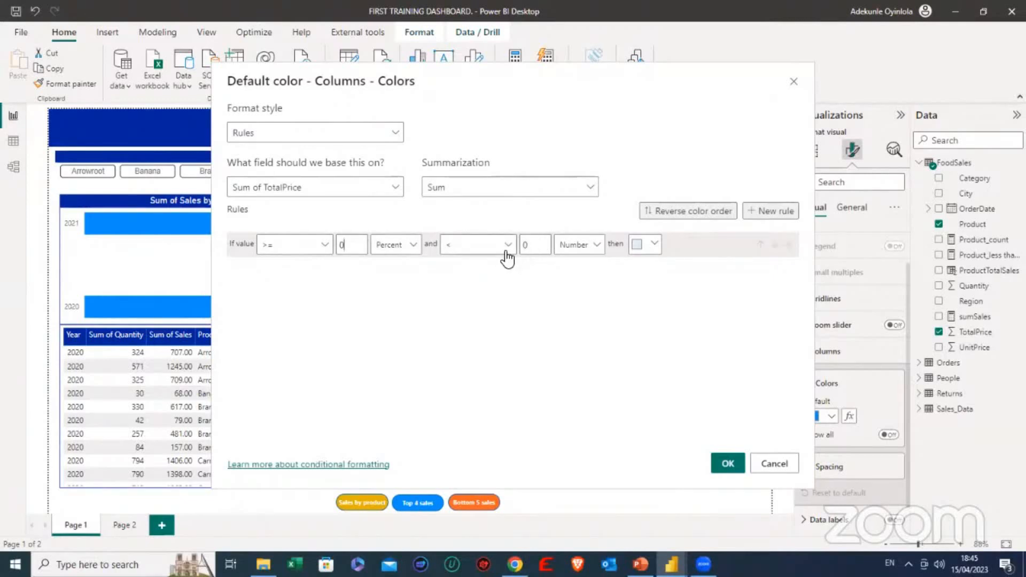
left_click(507, 259)
left_click(491, 290)
key("BackSpace")
type("4000")
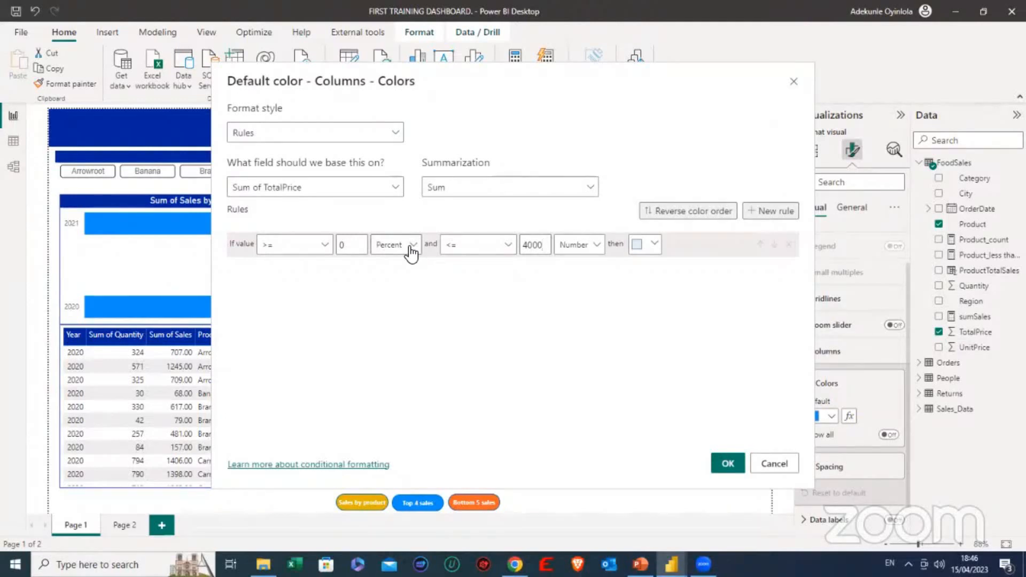
left_click(772, 465)
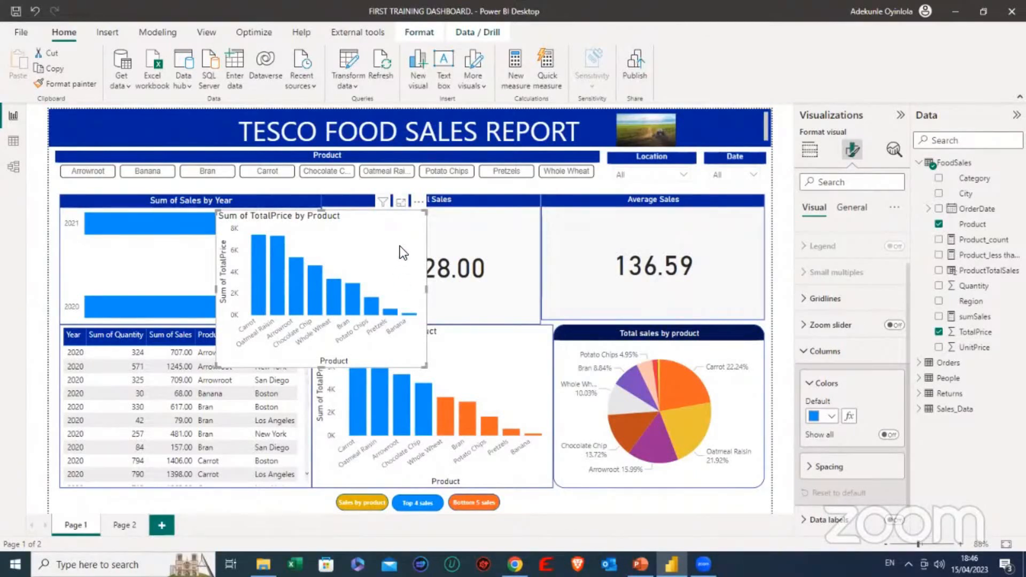
Open the conditional formatting settings for the default column colour of the Sum of TotalPrice by Product chart.
left_click(812, 157)
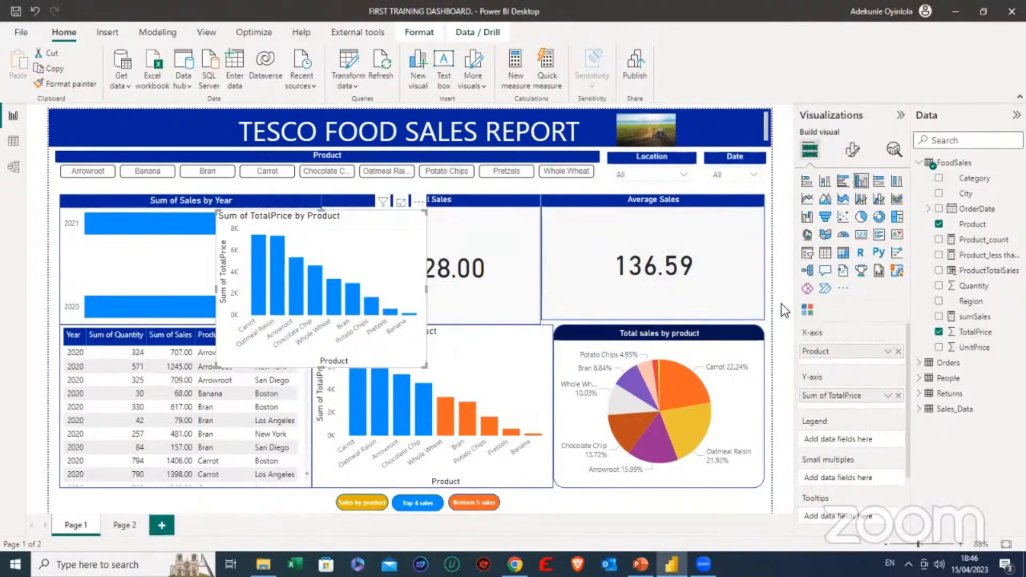
left_click(855, 153)
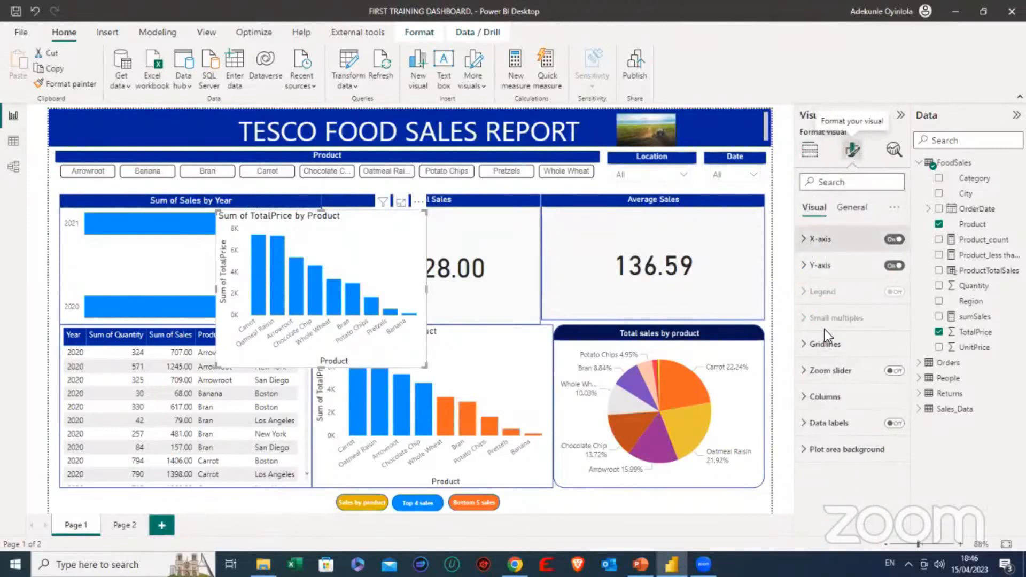
left_click(809, 398)
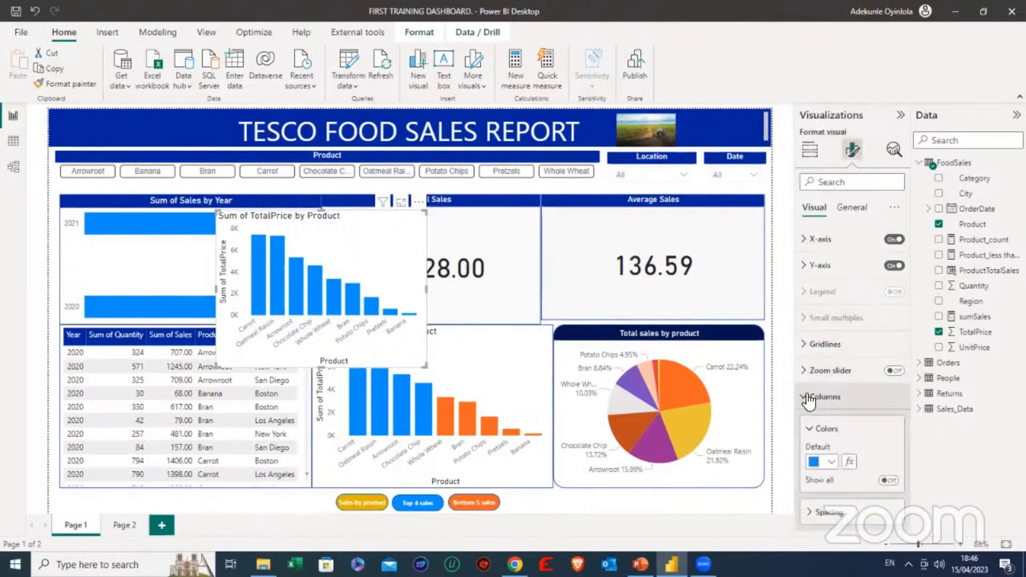
scroll(834, 409, "down", 1)
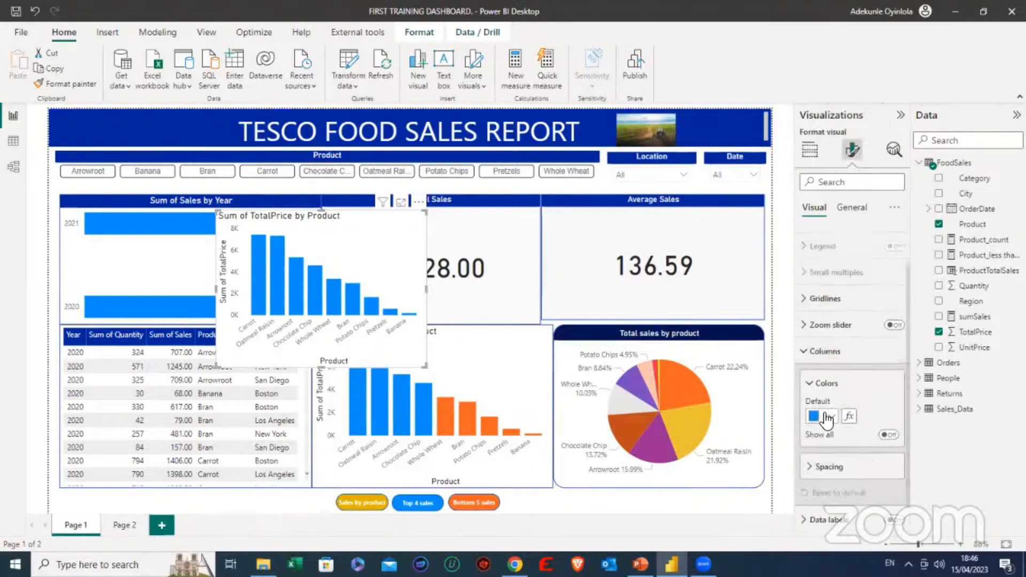
left_click(829, 417)
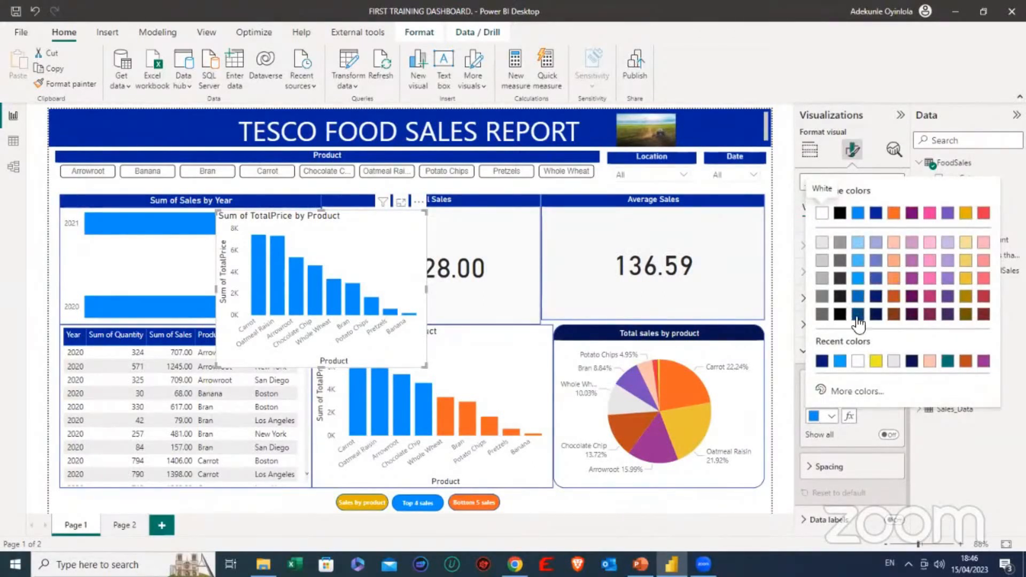
left_click(871, 410)
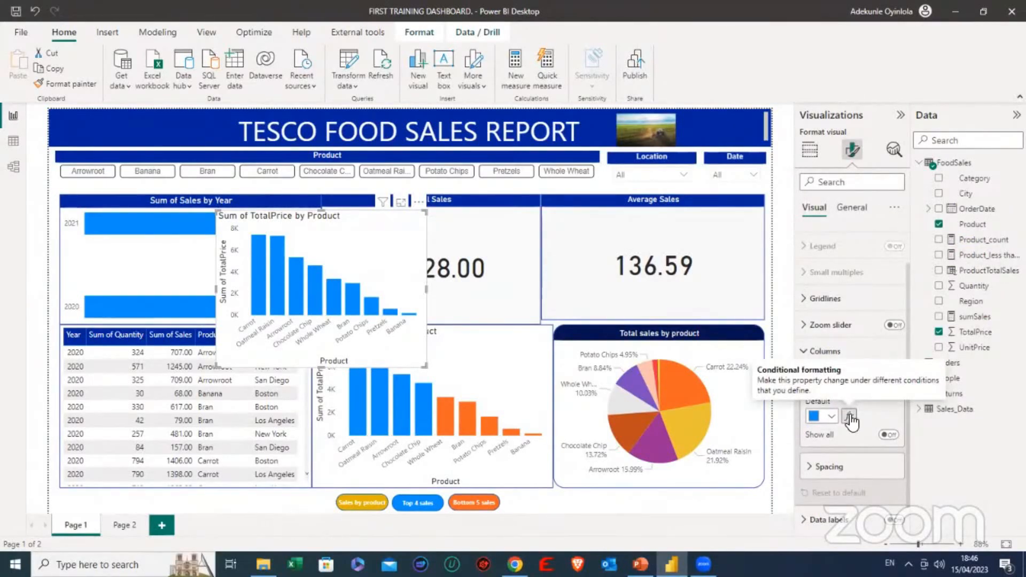
left_click(849, 416)
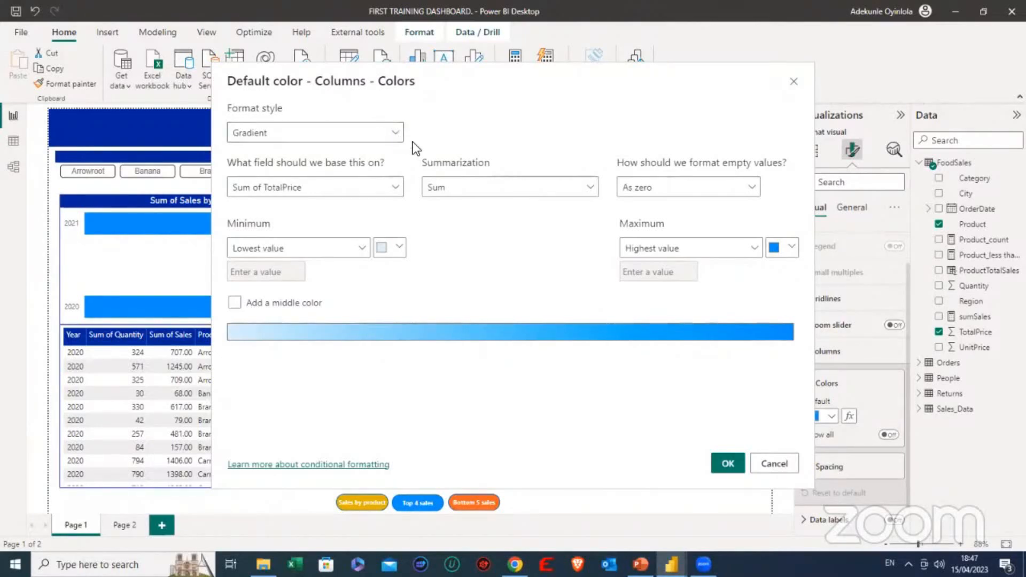
Set the format style of the column colour formatting to Rules.
left_click(401, 248)
left_click(442, 224)
left_click(398, 239)
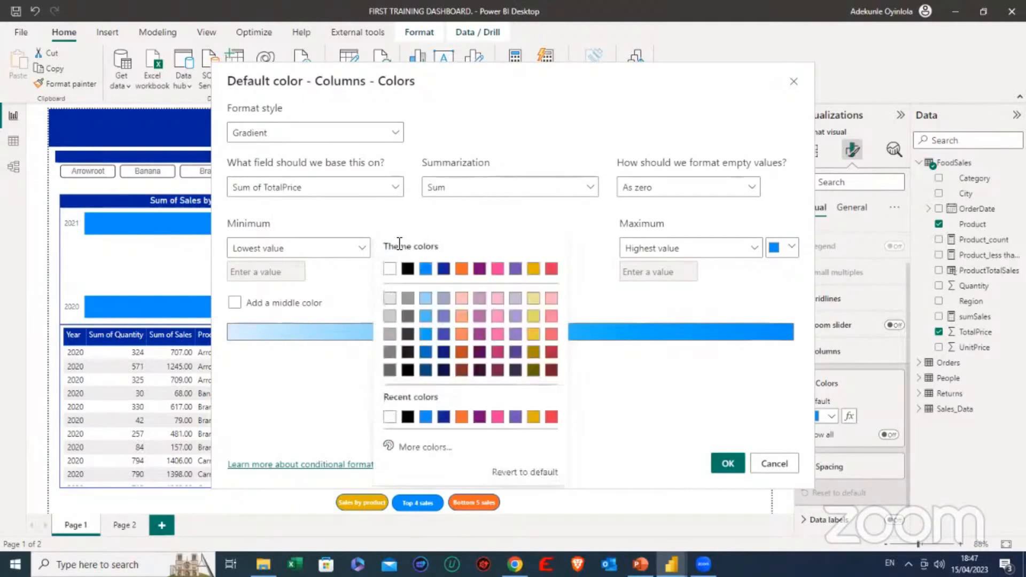
left_click(601, 285)
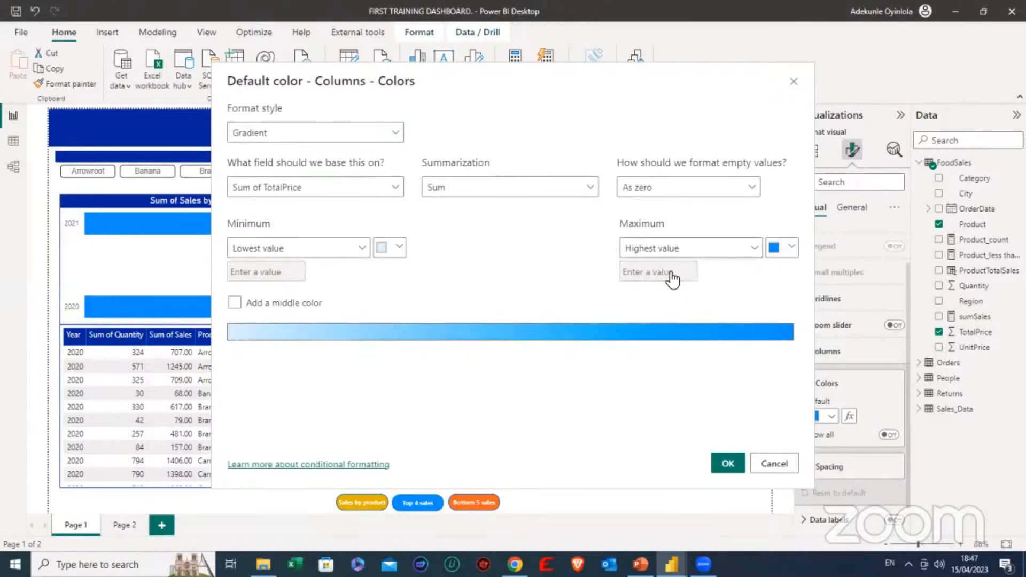
left_click(381, 132)
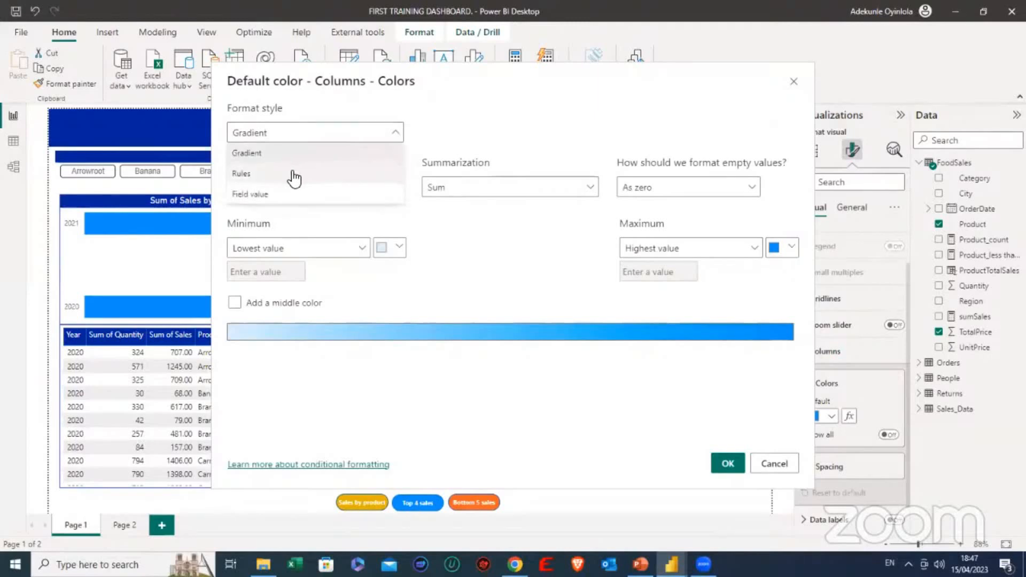
left_click(292, 174)
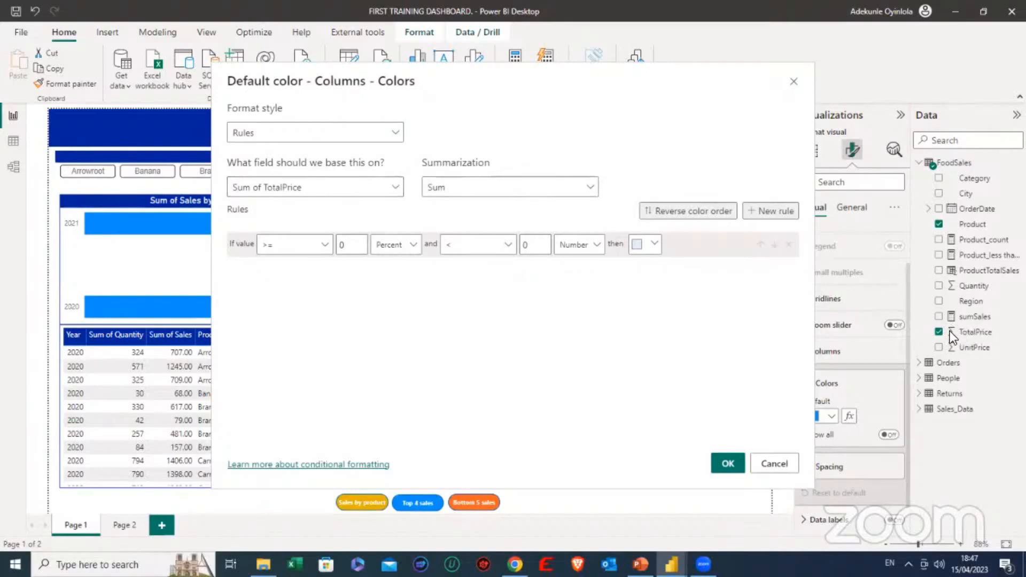
Base the colour rules on the TotalPrice field of the FoodSales table, summarized by Sum.
left_click(361, 191)
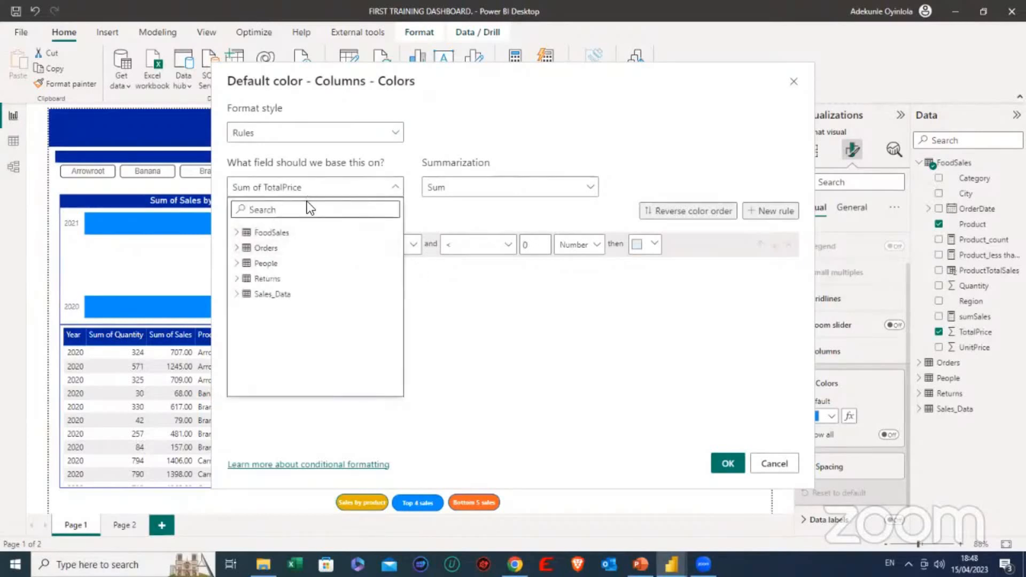
left_click(238, 234)
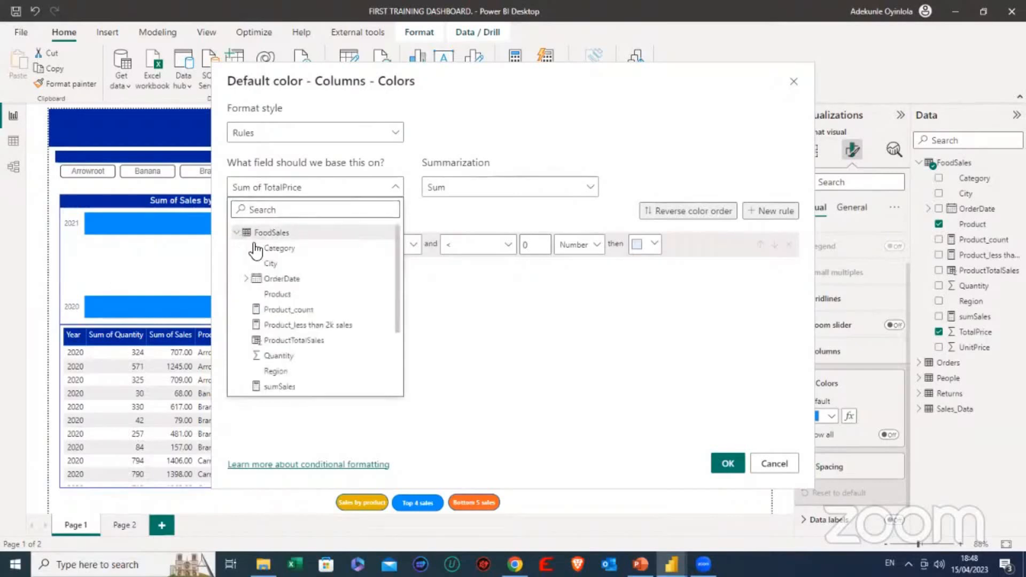
scroll(256, 257, "down", 1)
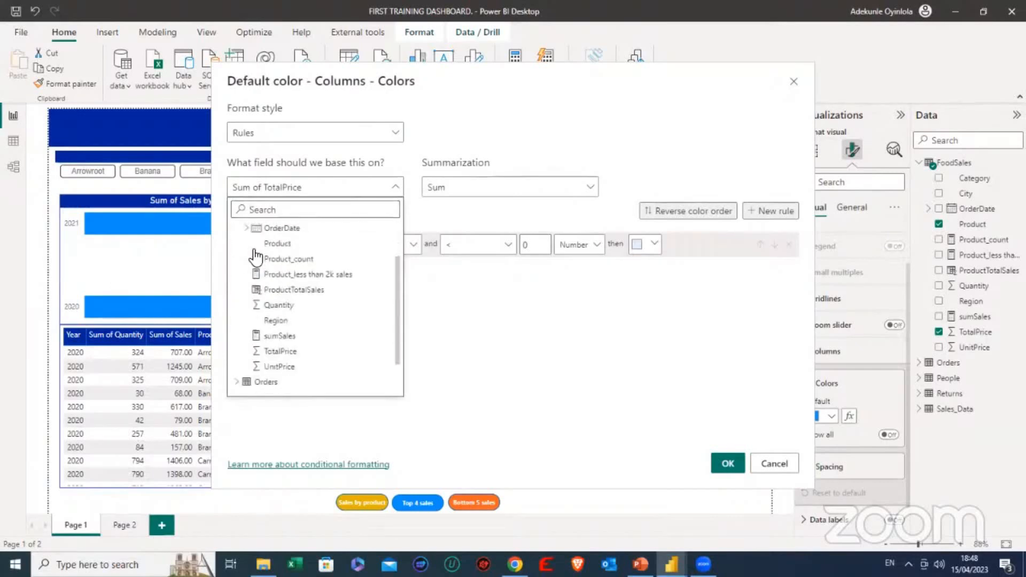
scroll(275, 337, "down", 1)
left_click(274, 322)
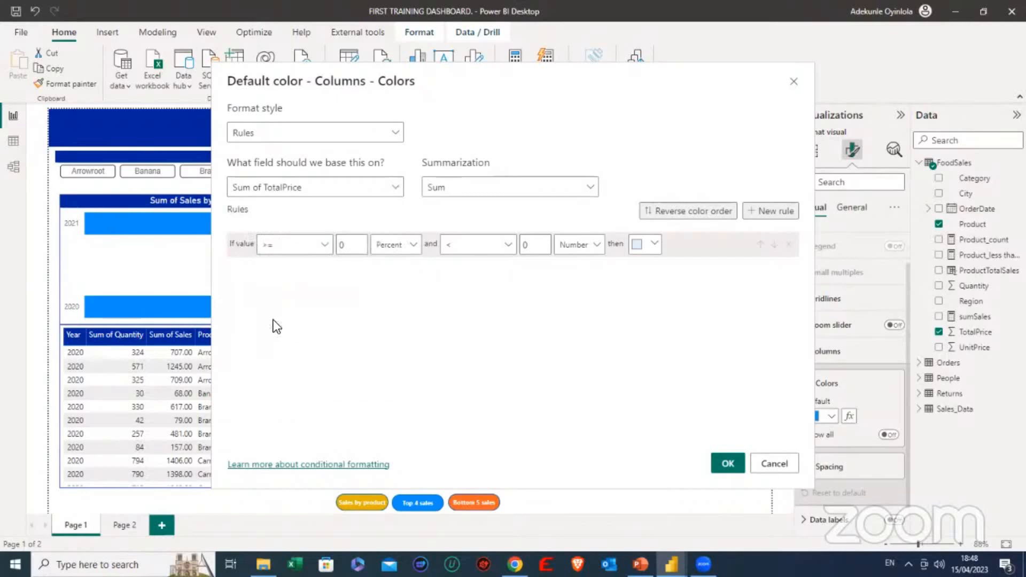
left_click(557, 188)
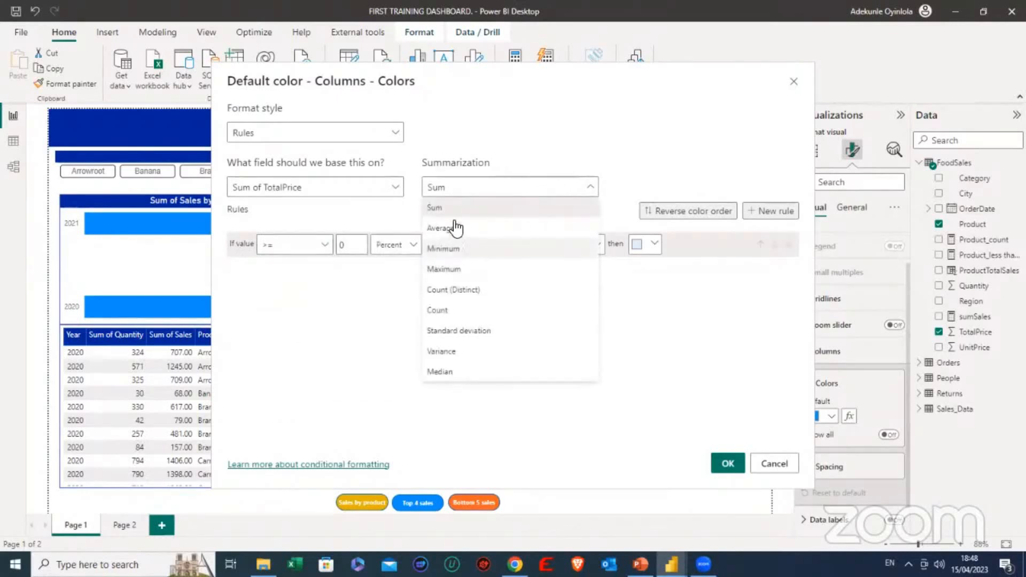
left_click(527, 158)
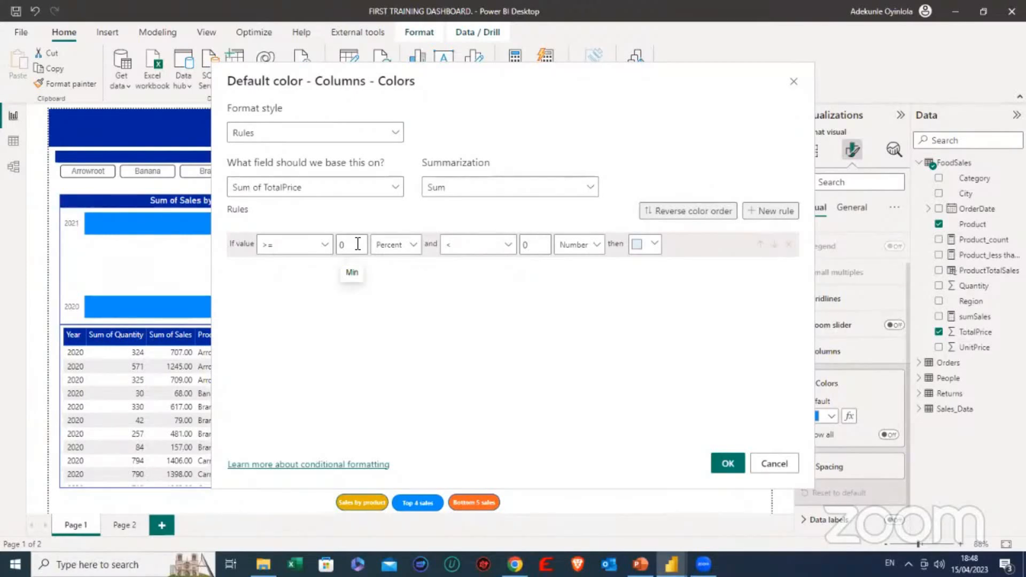
Define the rule's range as values >= 0 with the type Number and <= 3500.
left_click(412, 247)
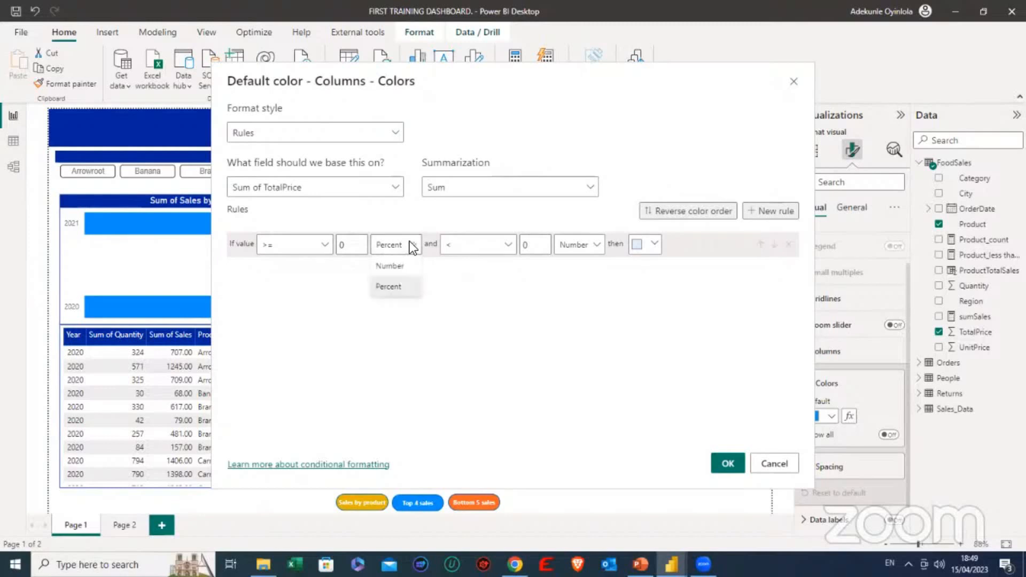
left_click(380, 267)
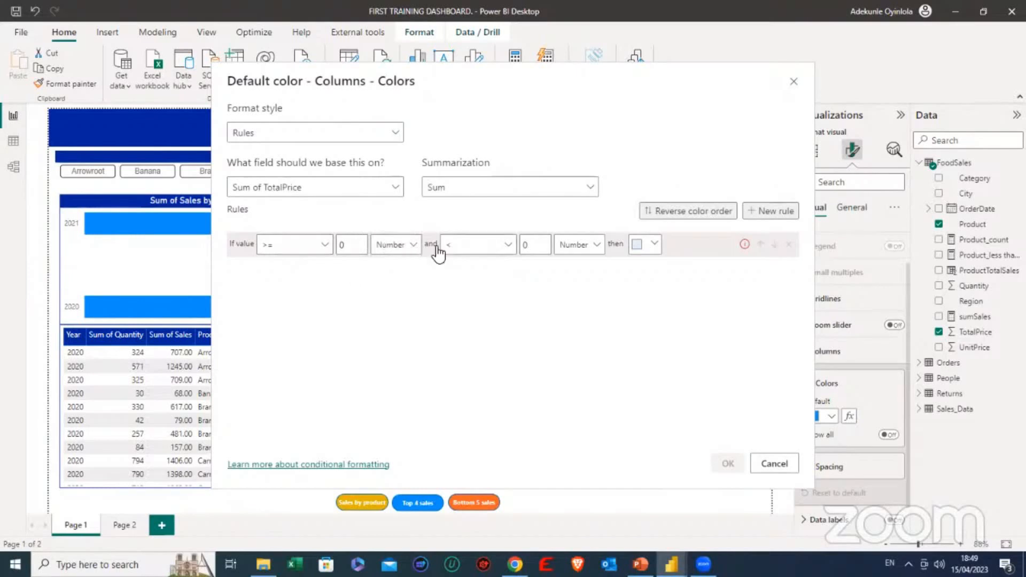
left_click(505, 250)
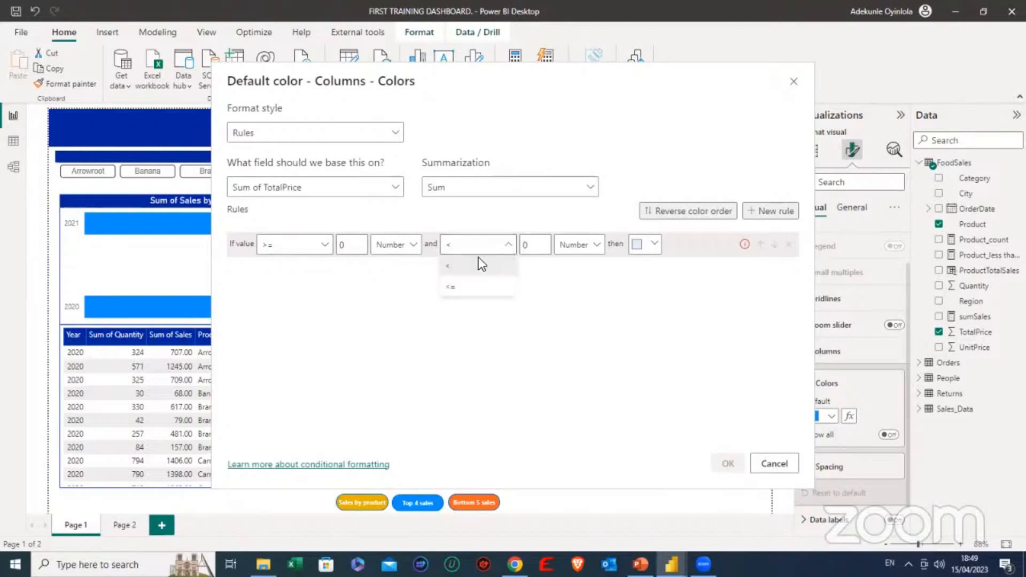
left_click(458, 289)
left_click(533, 246)
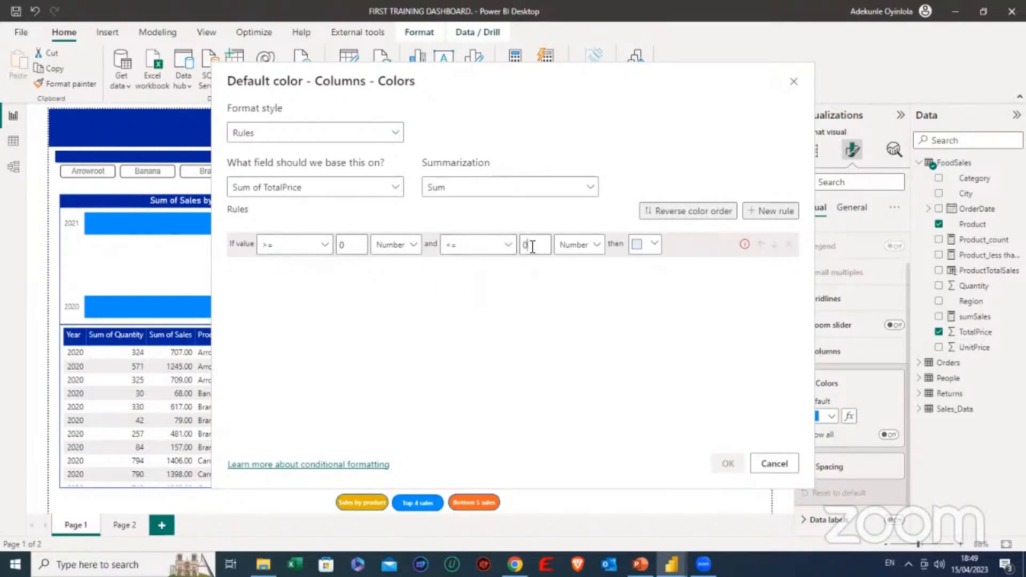
key("BackSpace")
type("3500")
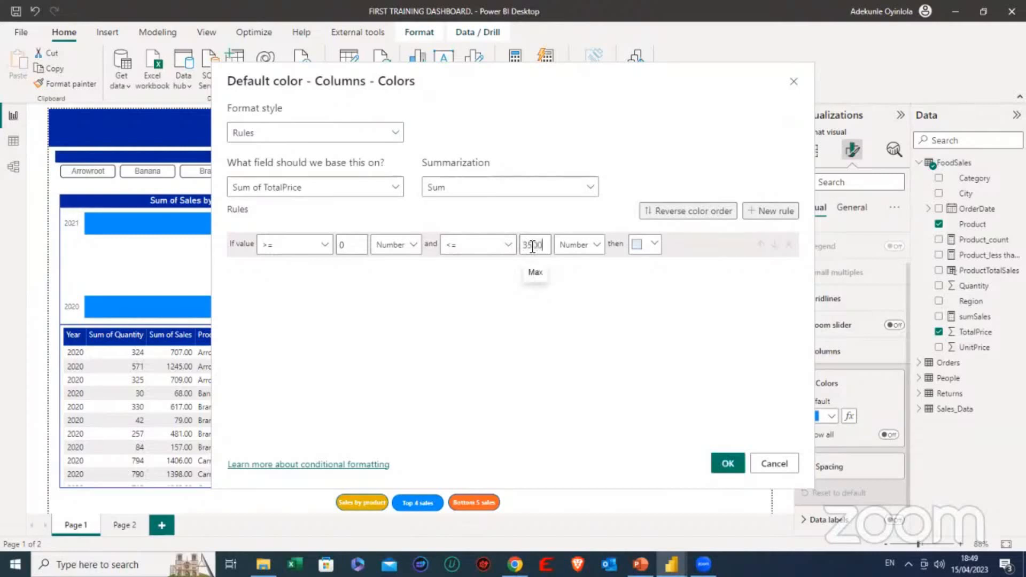
Keep the rule's upper limit as a Number and set the rule's colour to the theme orange.
left_click(591, 246)
left_click(591, 246)
left_click(653, 249)
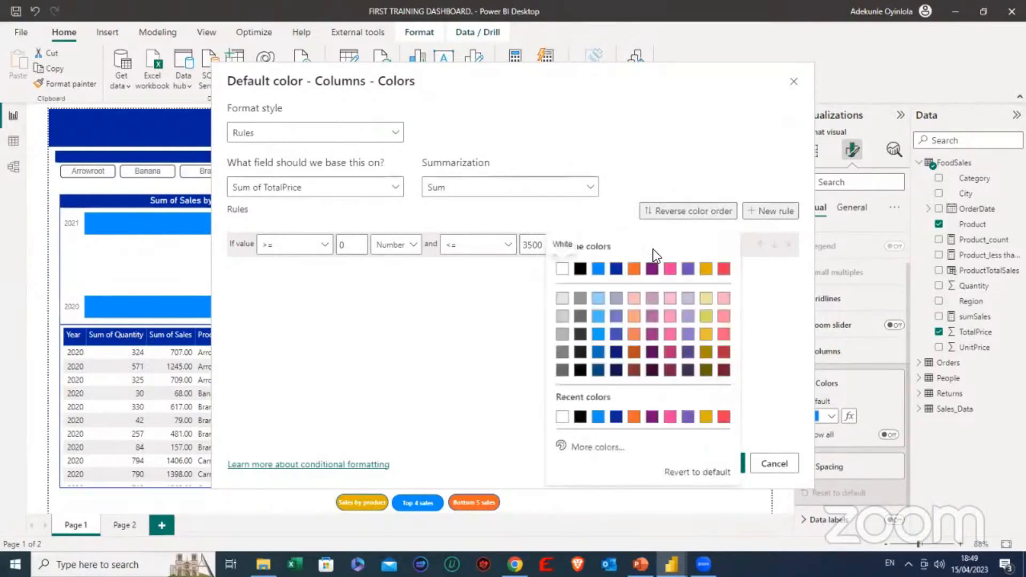
left_click(635, 268)
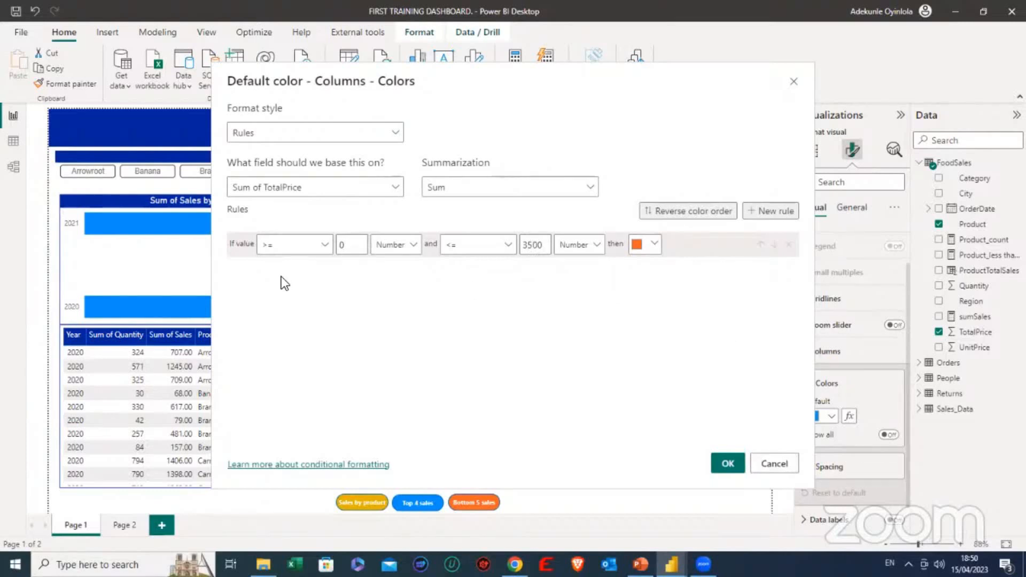
Add a second colour rule with a lower limit of >= 3501 and the type Number.
left_click(770, 212)
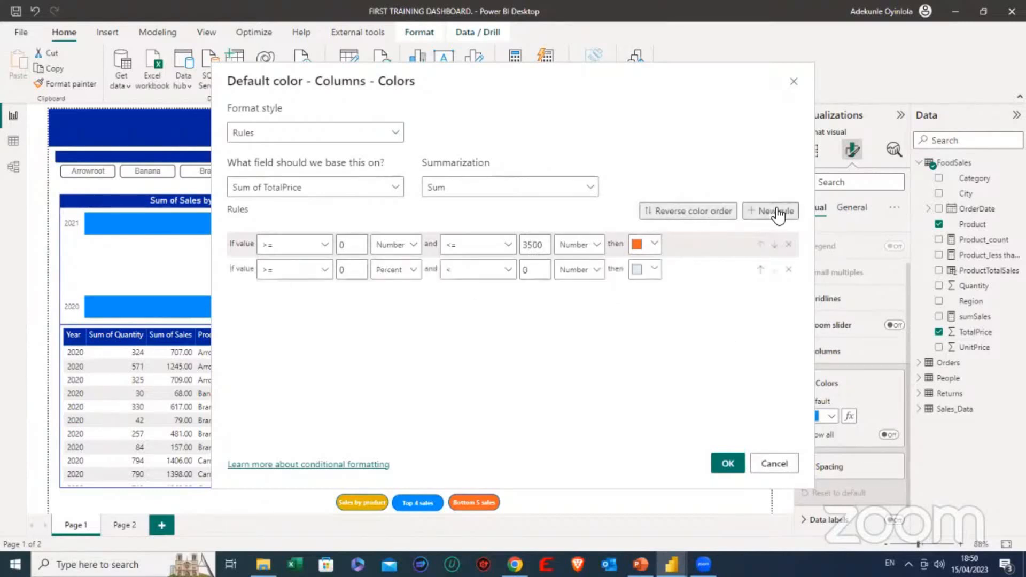
left_click(323, 274)
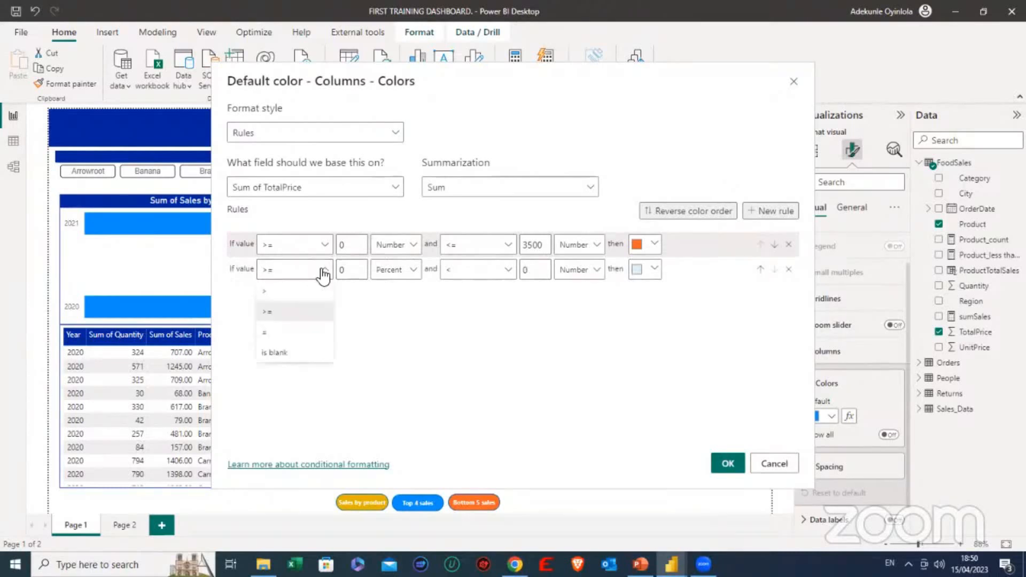
left_click(321, 270)
left_click(353, 269)
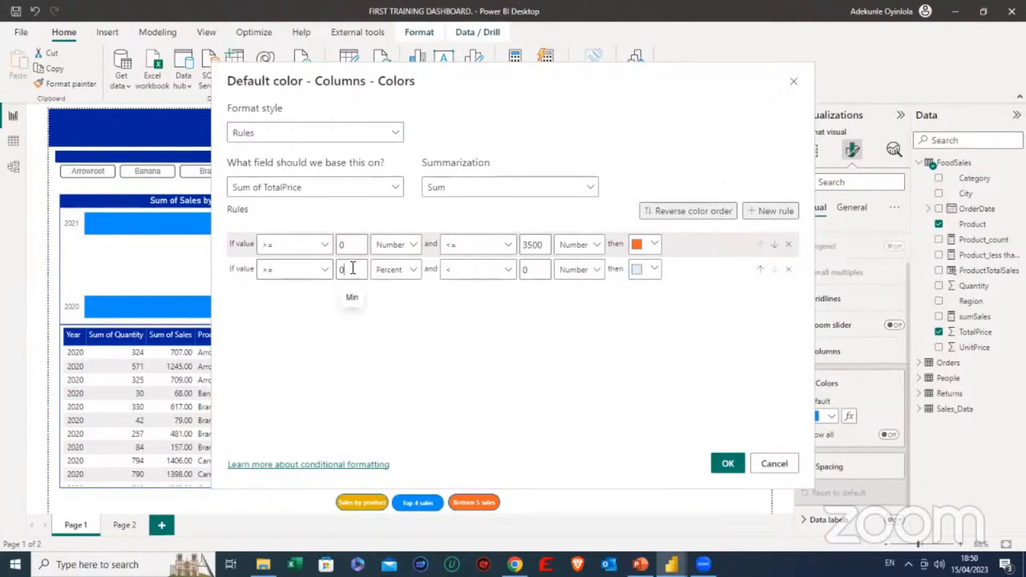
key("BackSpace")
type("3501")
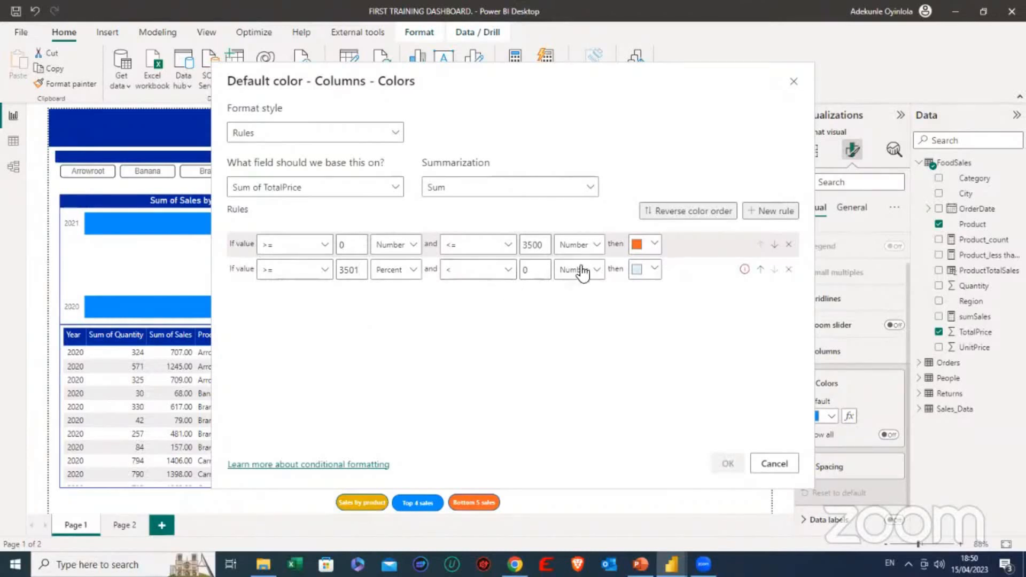
left_click(394, 272)
left_click(389, 290)
Set the second rule's upper limit to 5000 with the theme purple colour and apply the rules to the columns.
left_click(541, 270)
key("BackSpace")
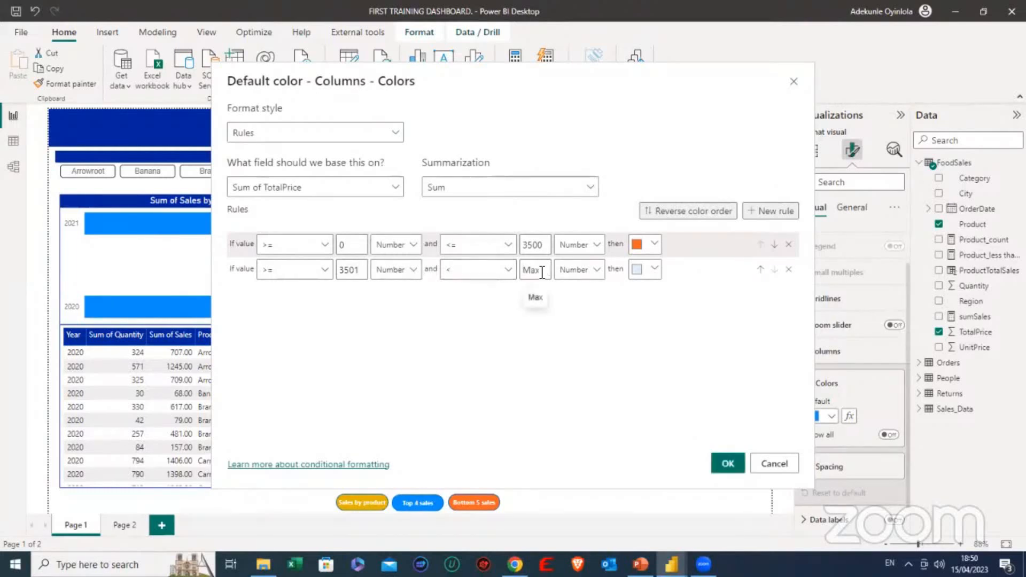
type("5000")
left_click(654, 272)
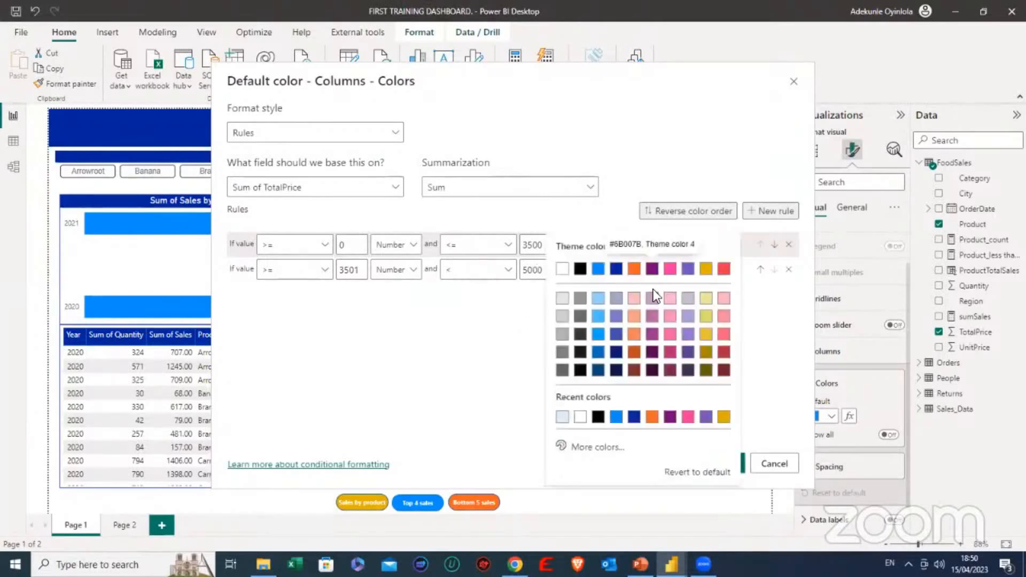
left_click(652, 269)
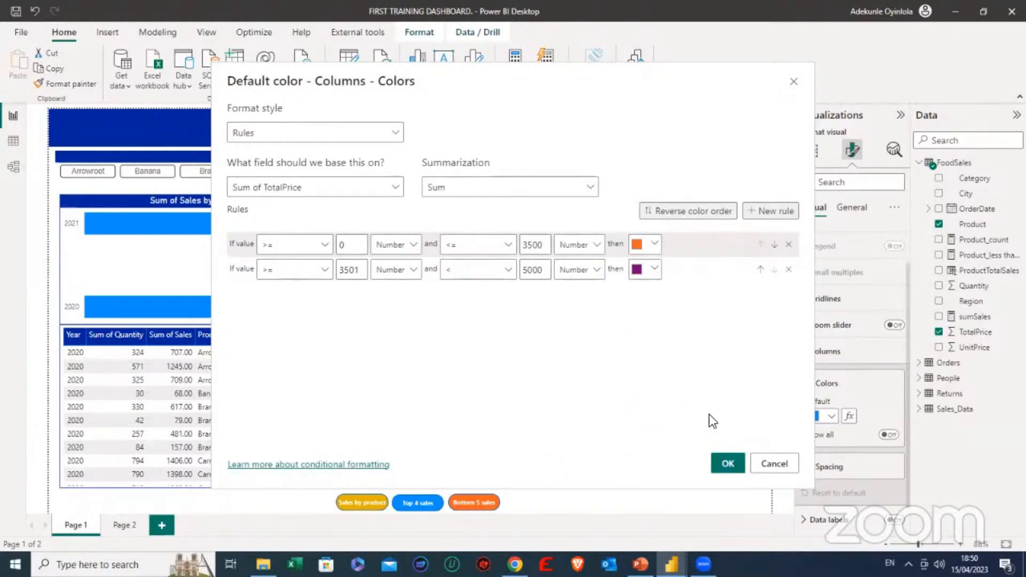
left_click(724, 464)
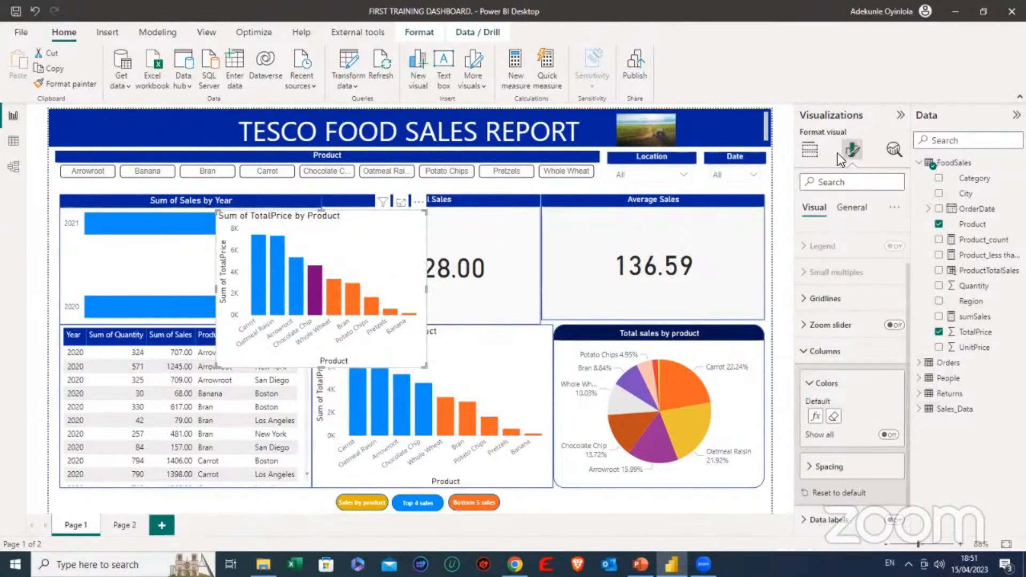
Clear the chart's conditional column colours and start new conditional formatting with the Rules format style.
left_click(833, 417)
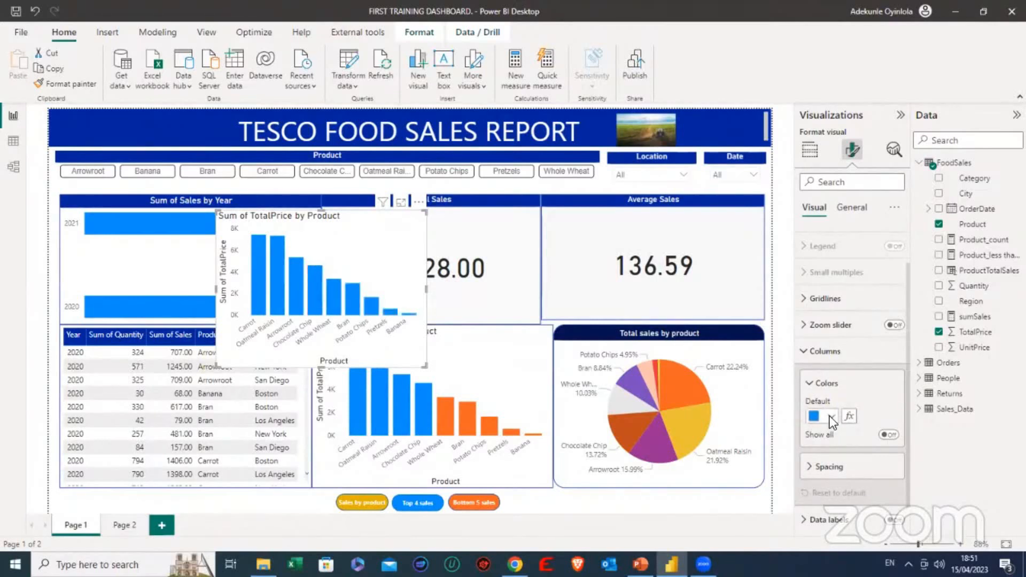
left_click(851, 415)
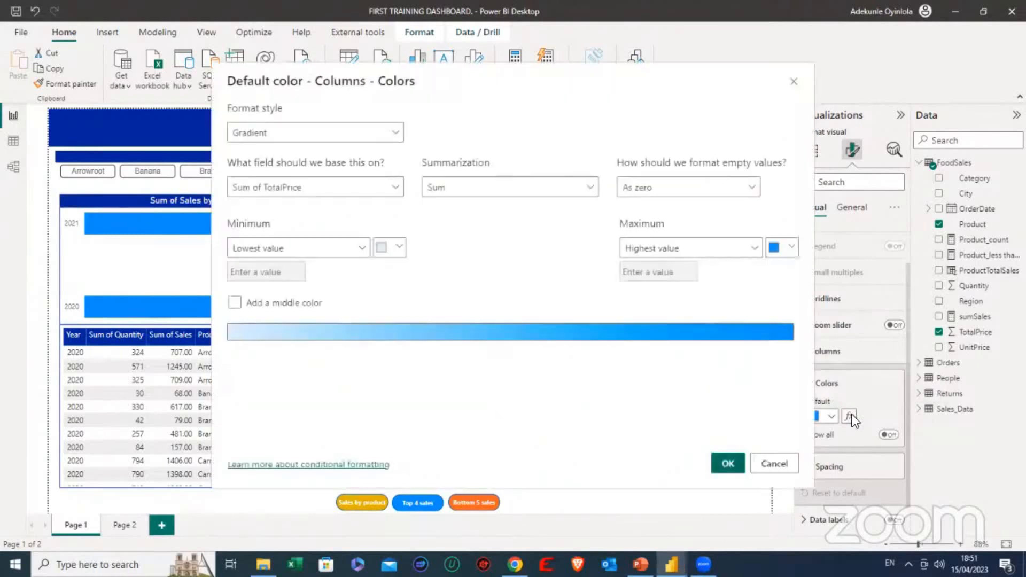
left_click(392, 135)
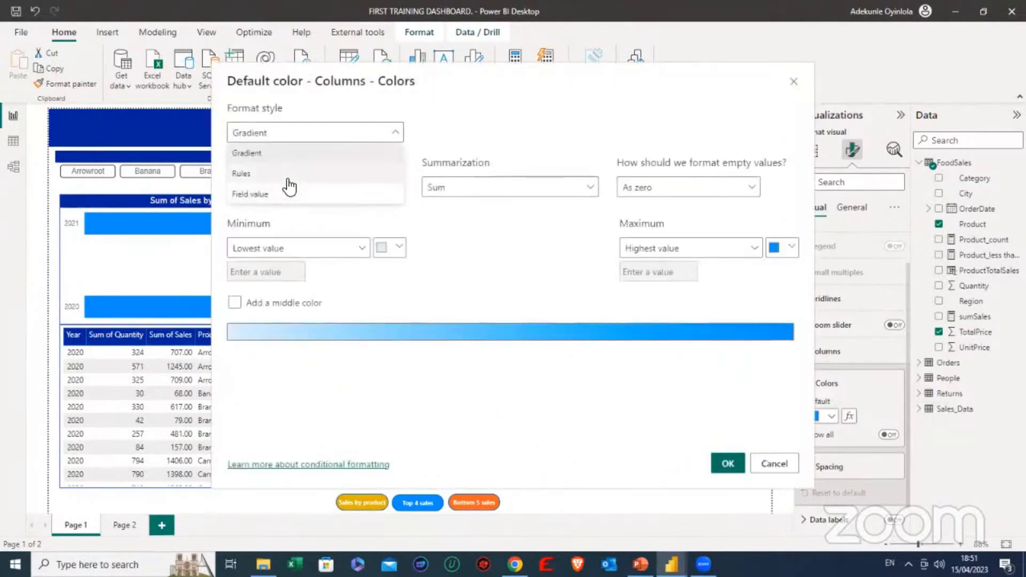
left_click(287, 179)
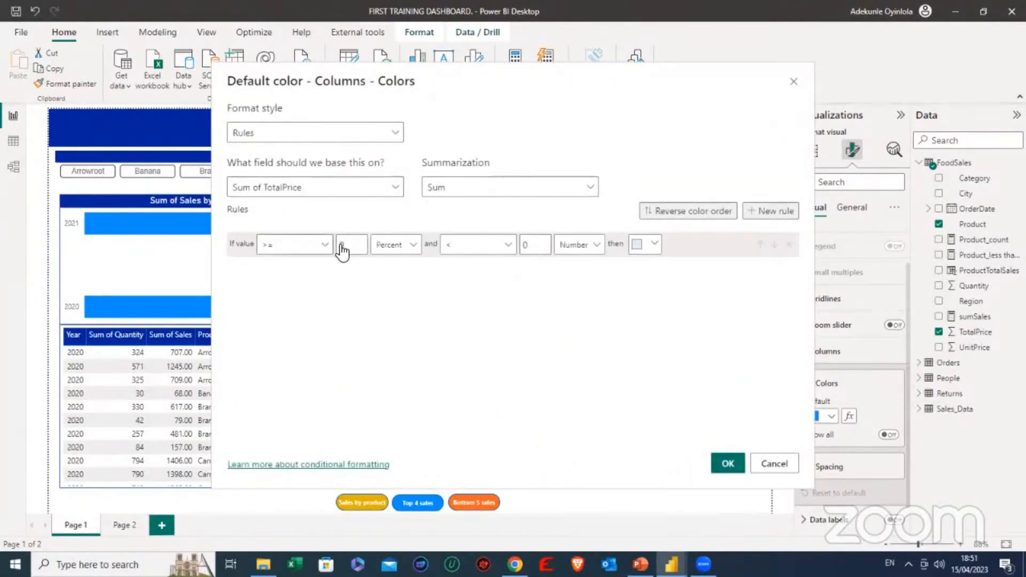
Define the first rule as values >= 0 and <= 3500, both of type Number, coloured theme orange.
left_click(403, 245)
left_click(395, 269)
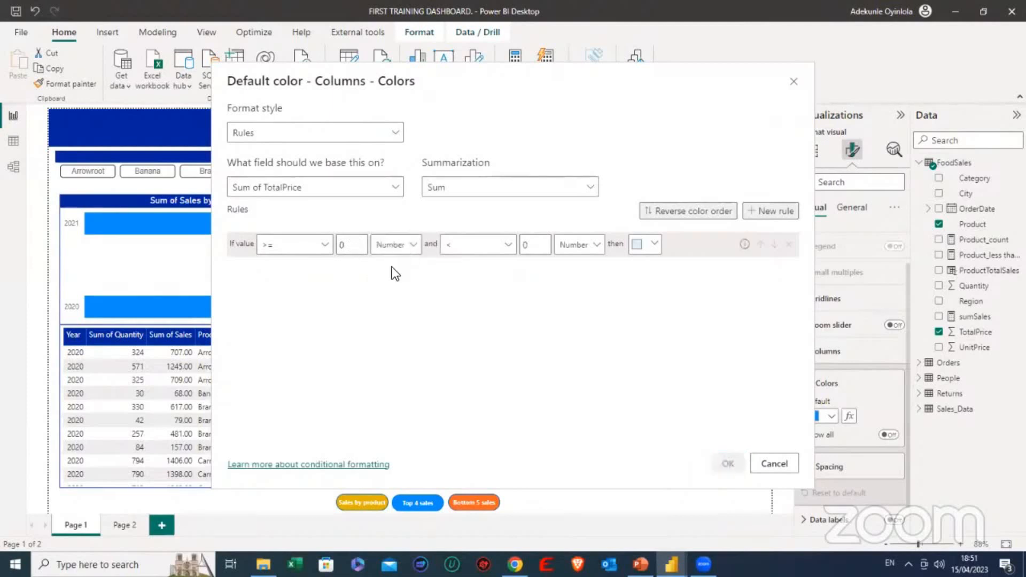
left_click(505, 248)
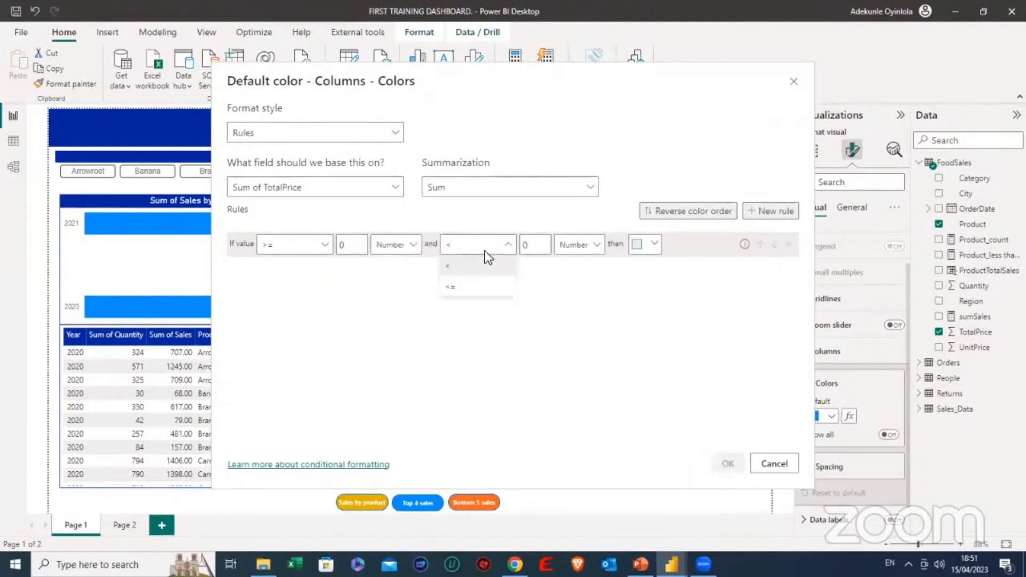
left_click(462, 289)
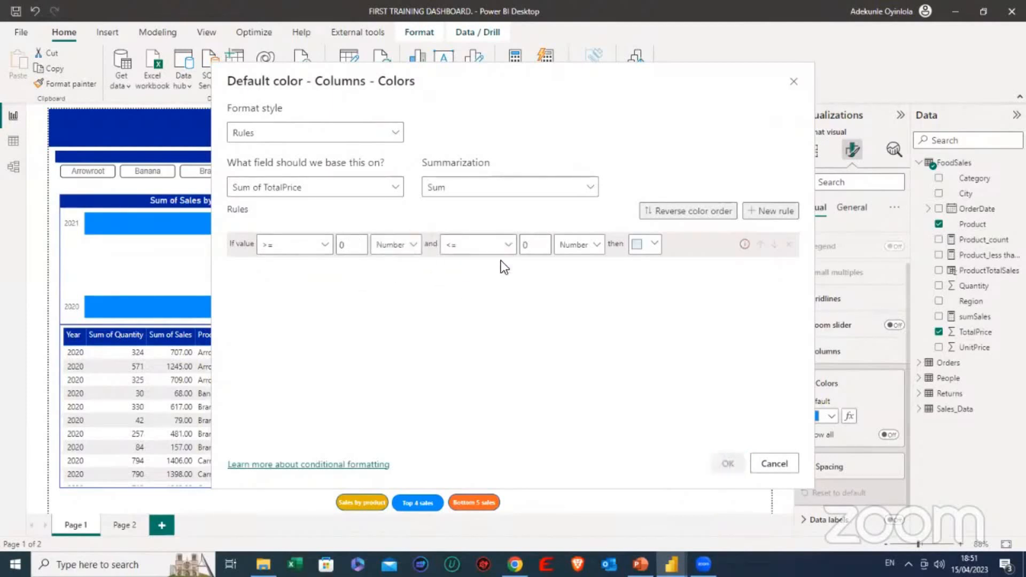
left_click(543, 248)
type("3")
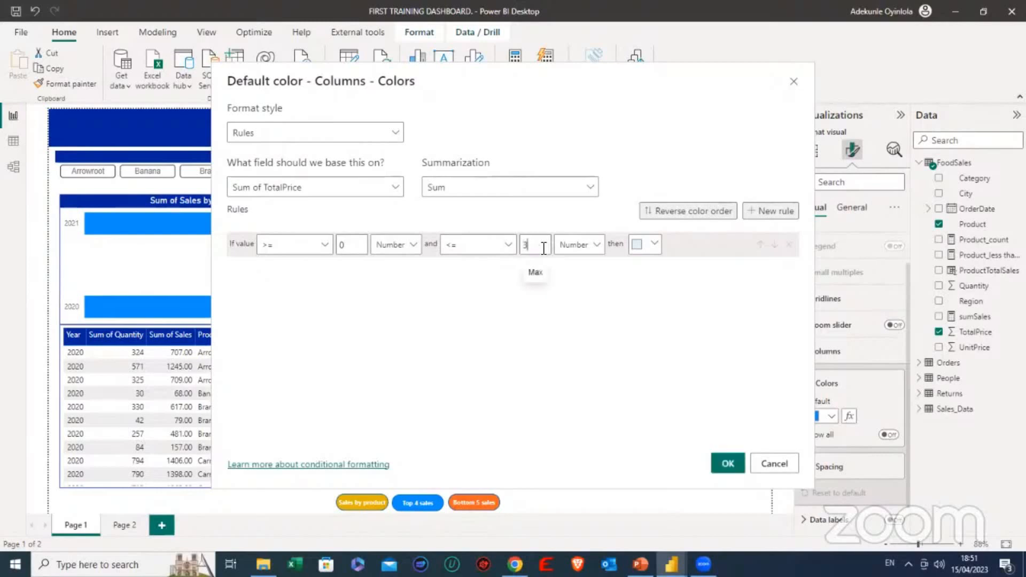
type("500")
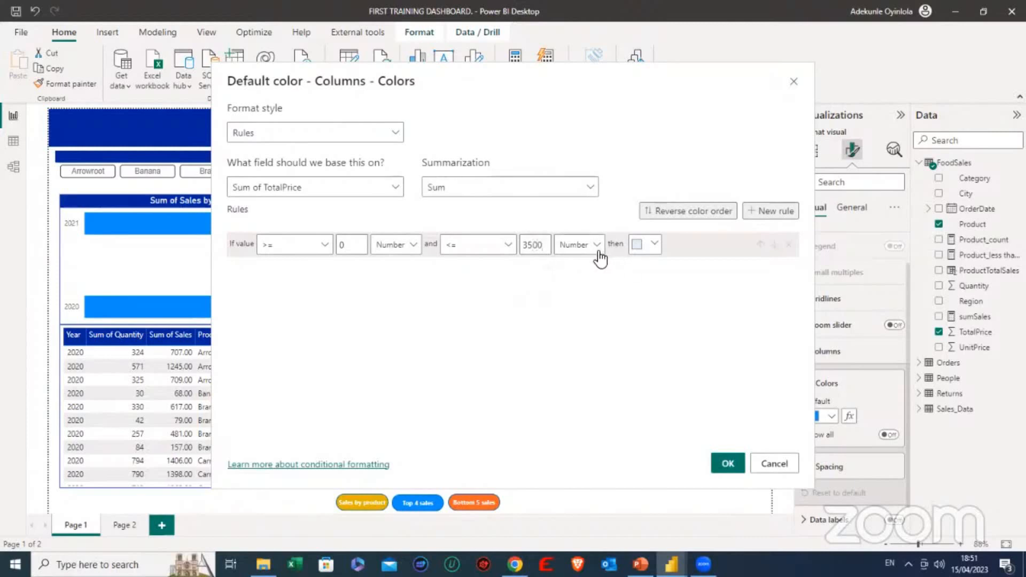
left_click(655, 246)
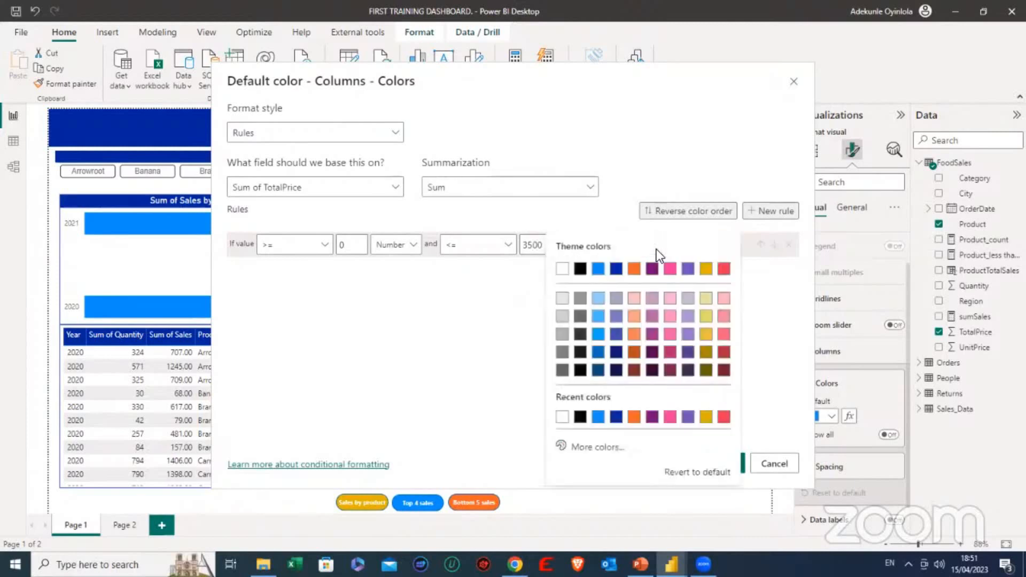
left_click(634, 269)
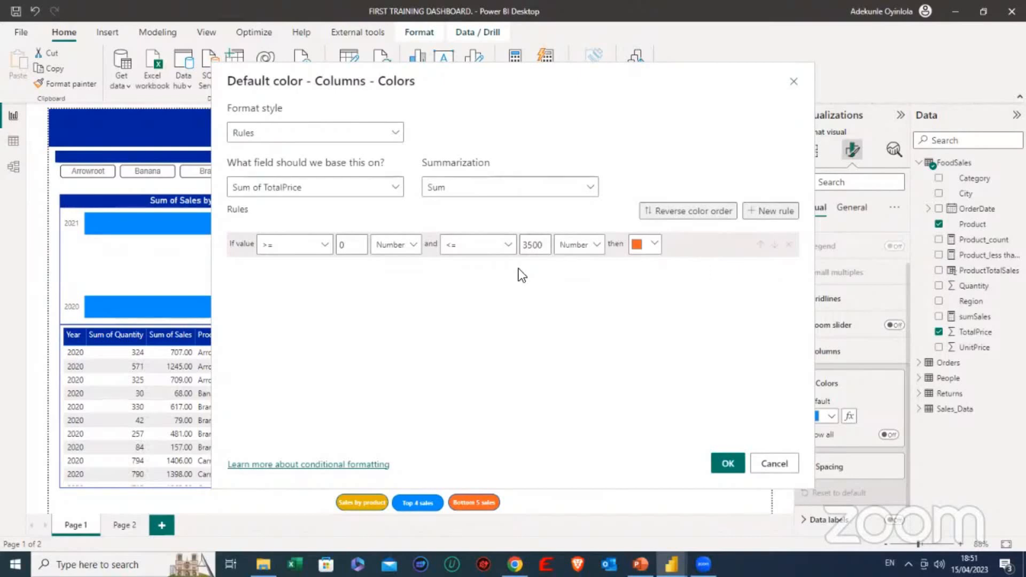
Add a second rule to the column colours with a lower limit of >= 3501.
left_click(770, 211)
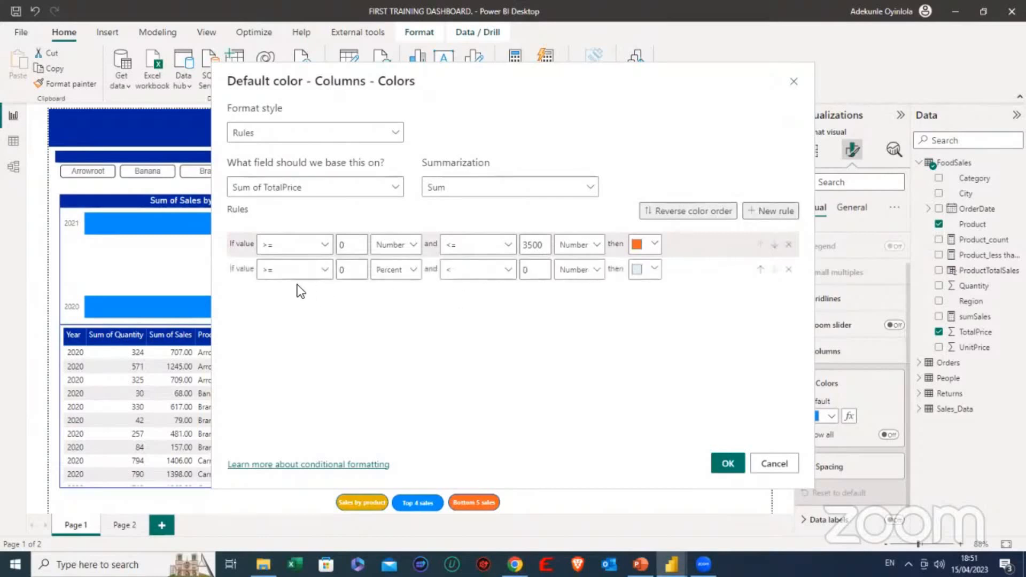
left_click(351, 270)
key("BackSpace")
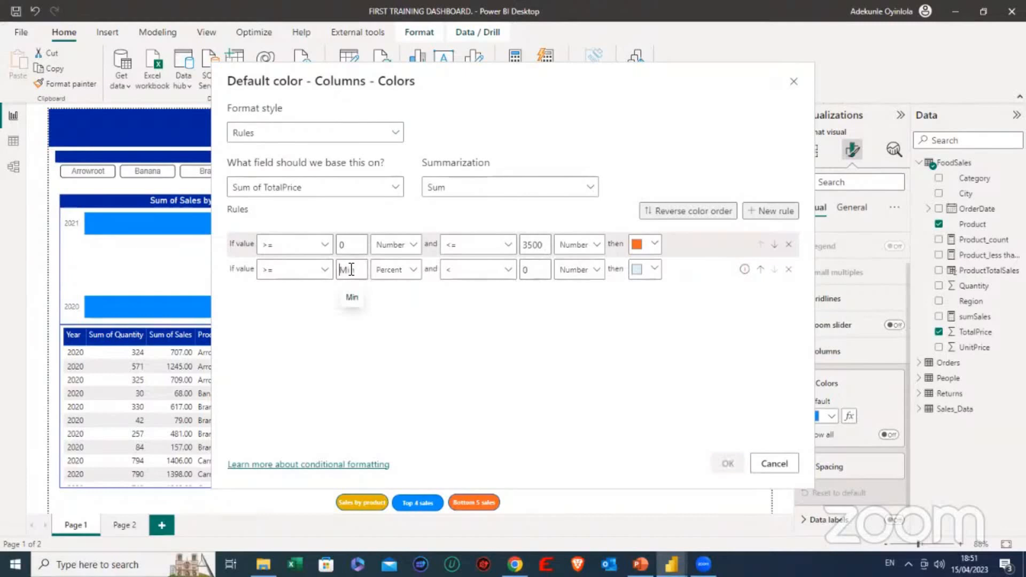
type("35")
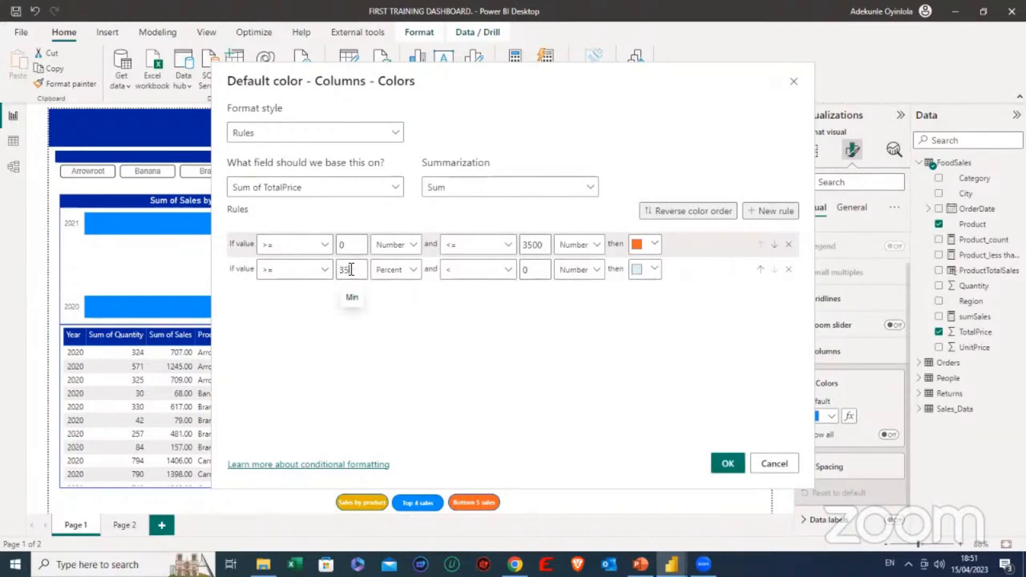
type("00")
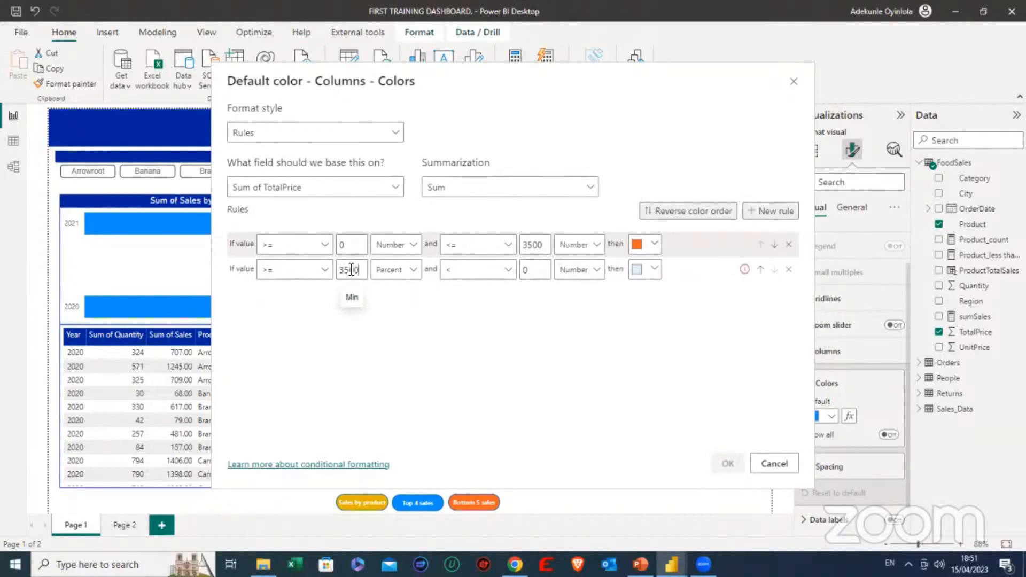
key("BackSpace")
type("1")
Set the second rule's upper limit to <= 5000 and its colour to the theme purple.
left_click(493, 270)
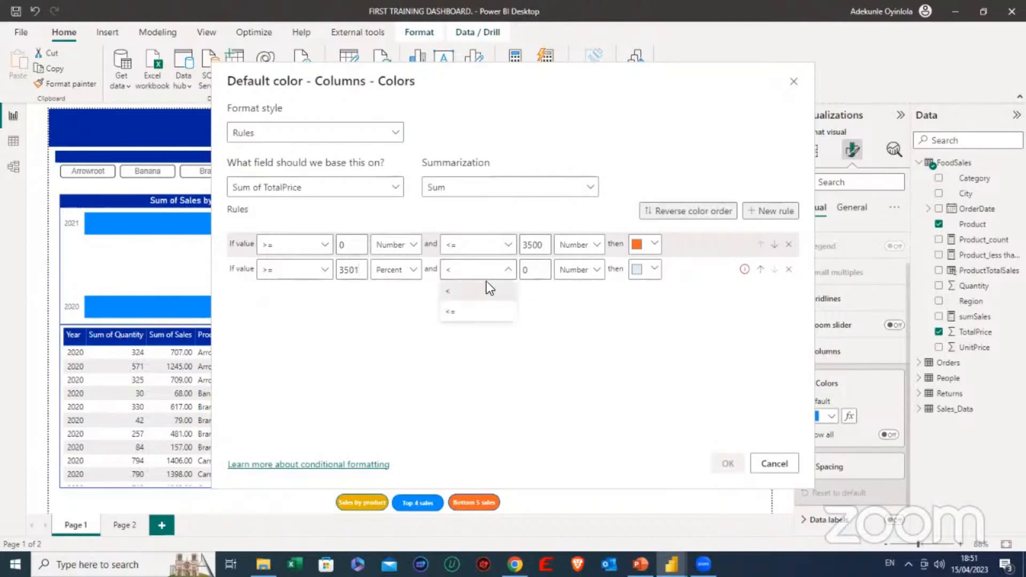
left_click(462, 314)
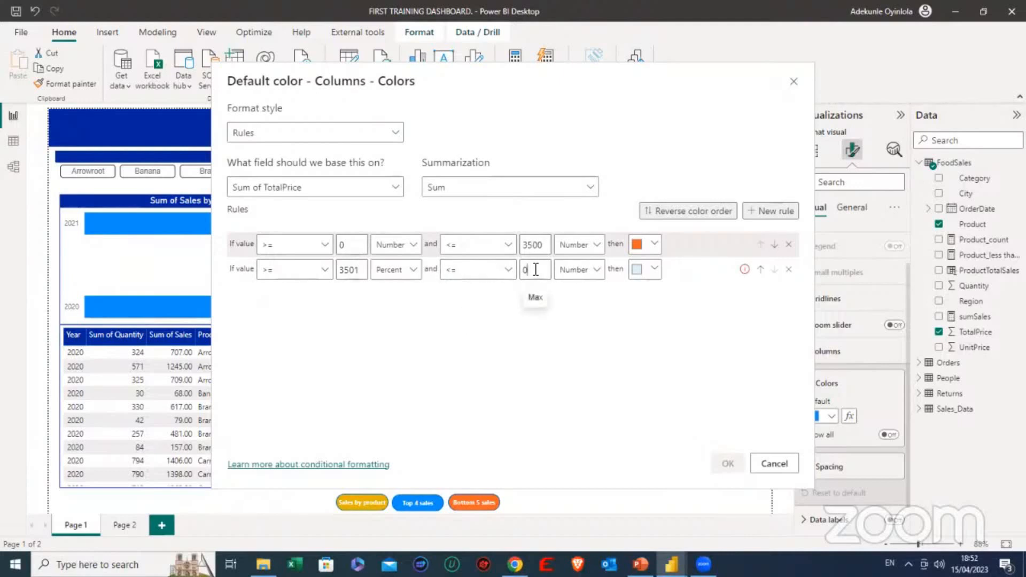
key("BackSpace")
type("500")
left_click(653, 269)
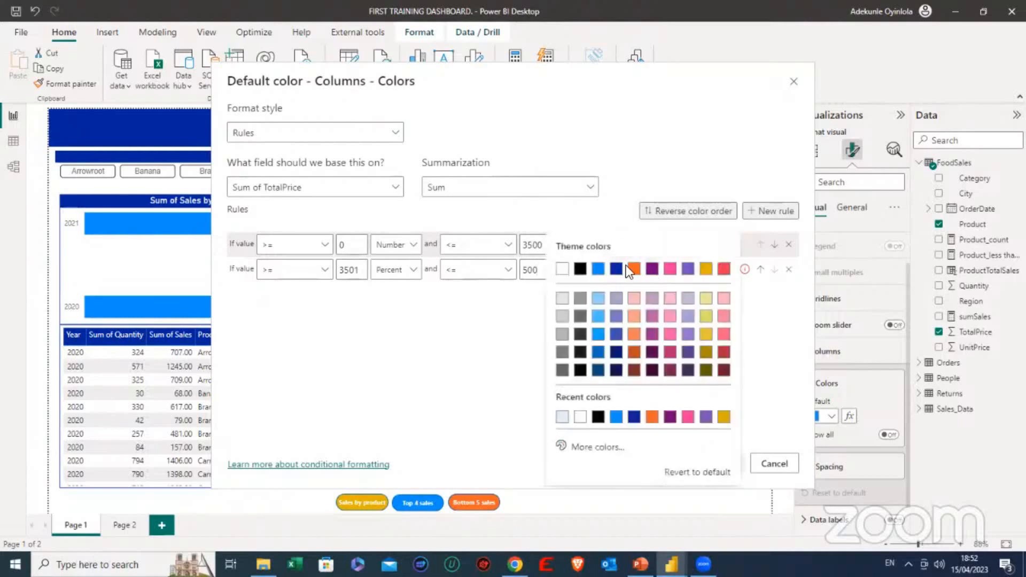
left_click(652, 269)
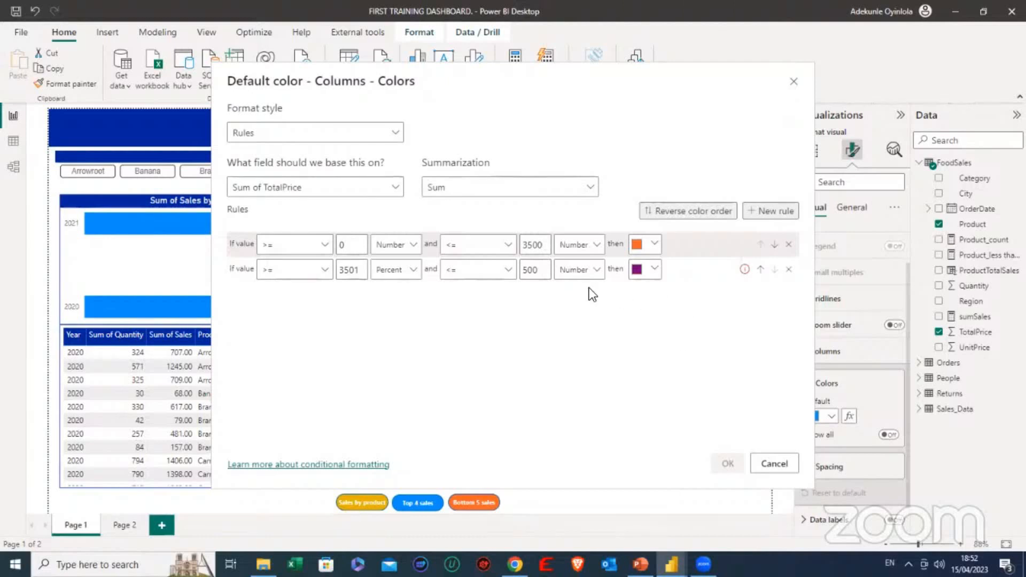
left_click(545, 268)
type("0")
Change the type of the second rule's lower limit to Number and apply the colour rules.
left_click(411, 270)
left_click(465, 297)
mouse_move(746, 278)
left_click(412, 270)
left_click(395, 293)
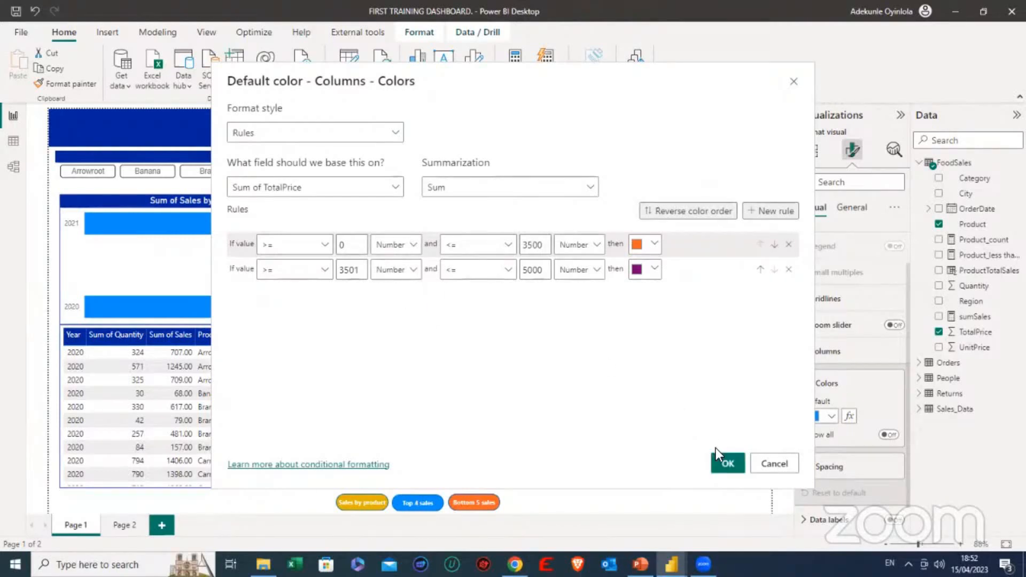
left_click(727, 464)
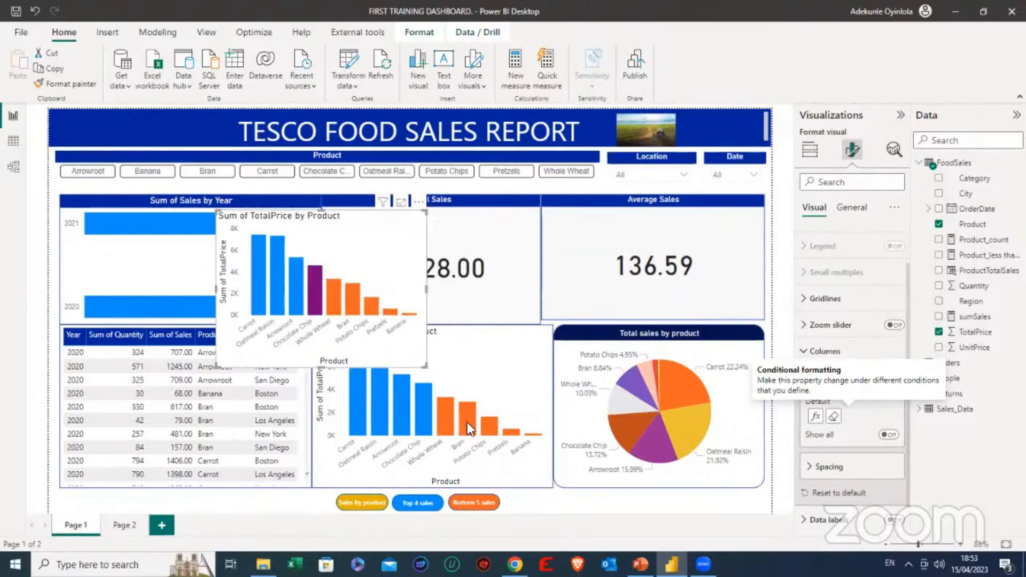
Reopen the column colour rules, delete the purple 3501 to 5000 rule and apply the change.
mouse_move(474, 411)
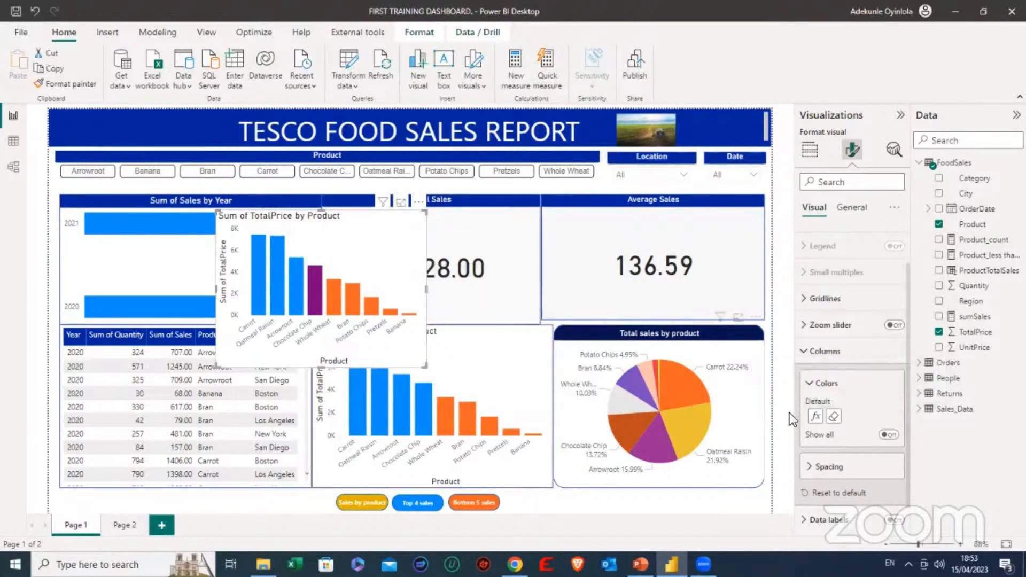
left_click(816, 418)
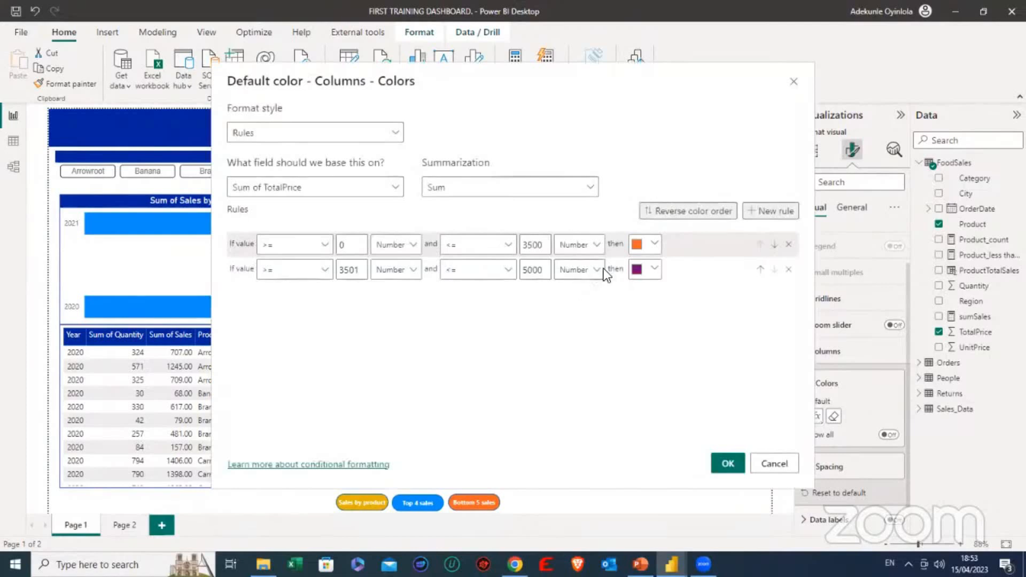
left_click(789, 270)
left_click(729, 464)
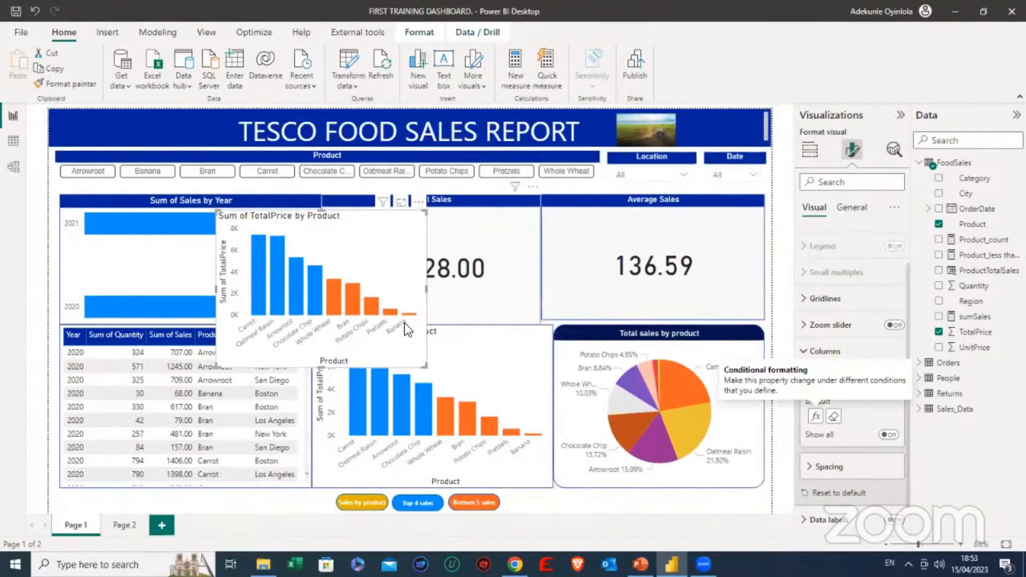
Remove the overlapping practice column chart and select the original Sum of TotalPrice by Product chart.
left_click(421, 203)
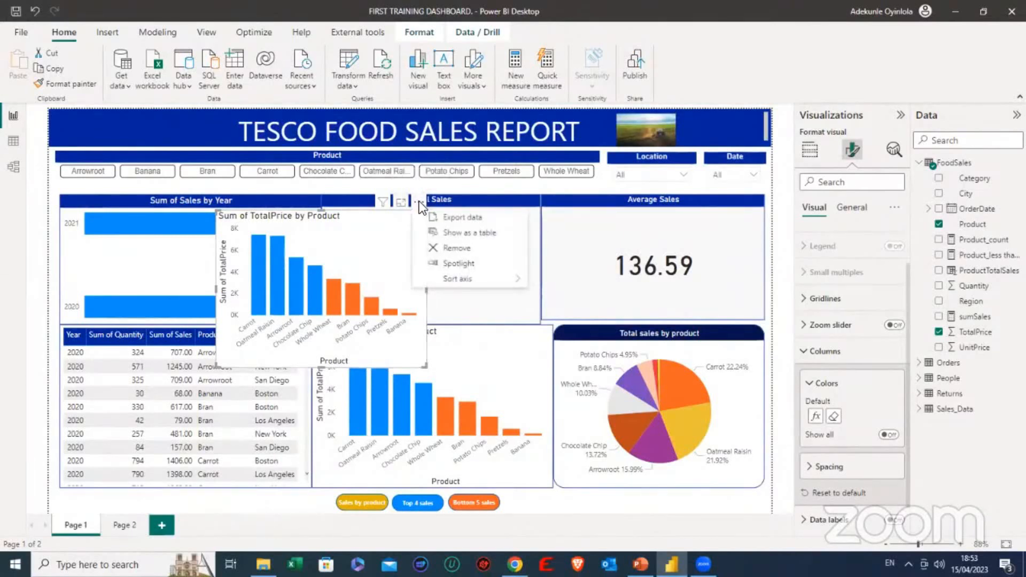
left_click(470, 245)
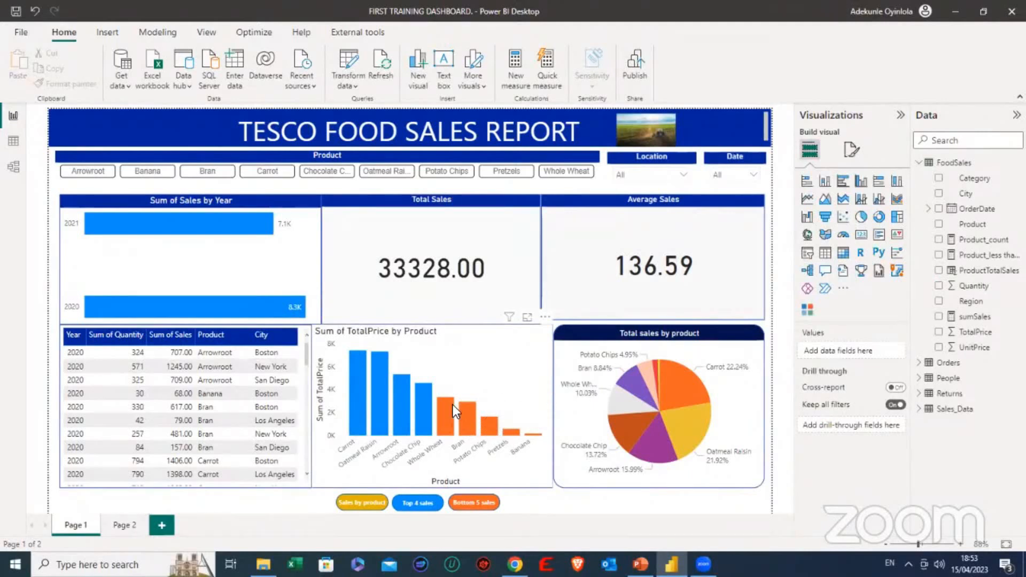
left_click(501, 364)
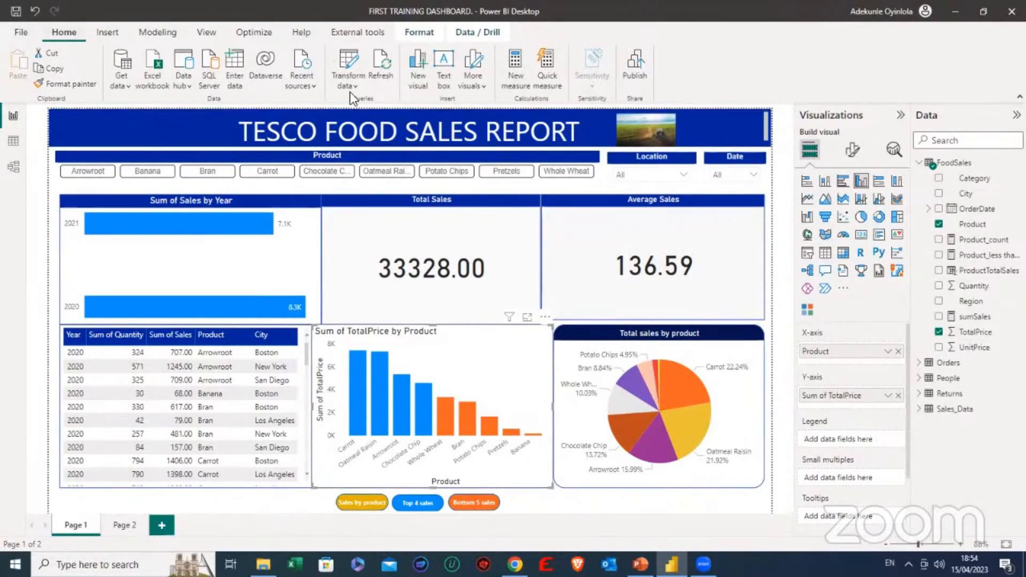
Show the Filters pane and expand it for the Sum of TotalPrice by Product chart.
left_click(204, 32)
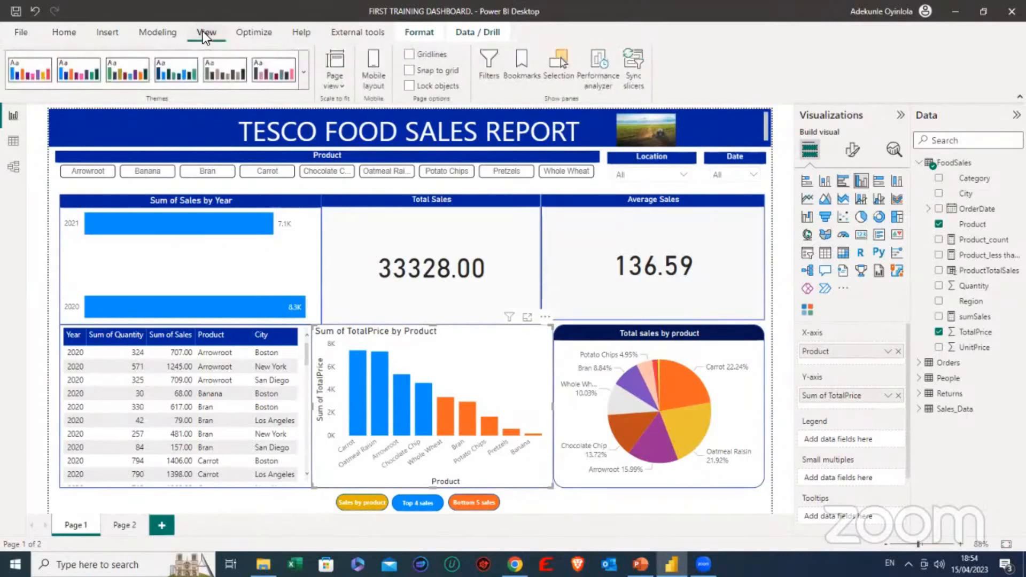
left_click(488, 66)
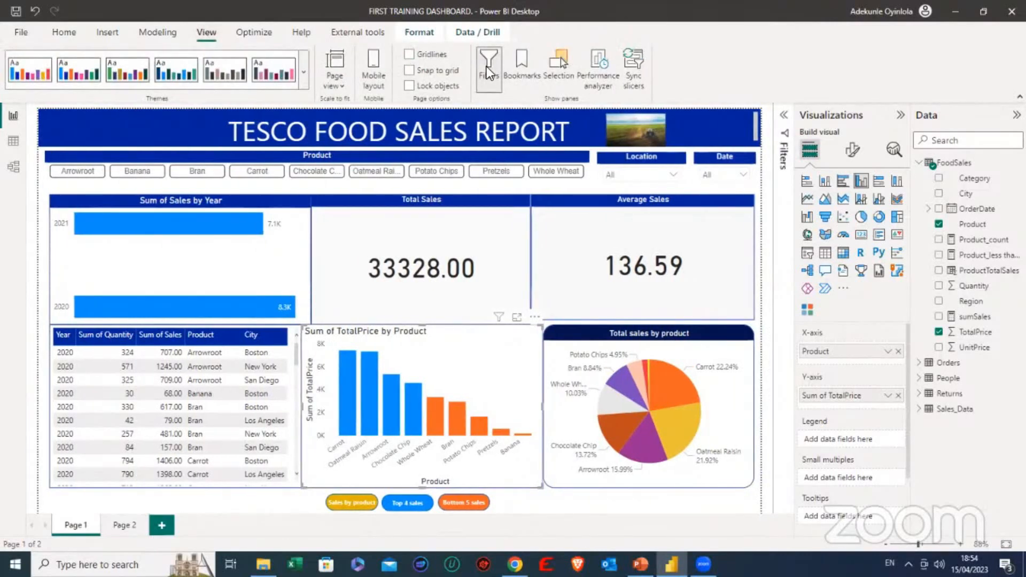
left_click(69, 31)
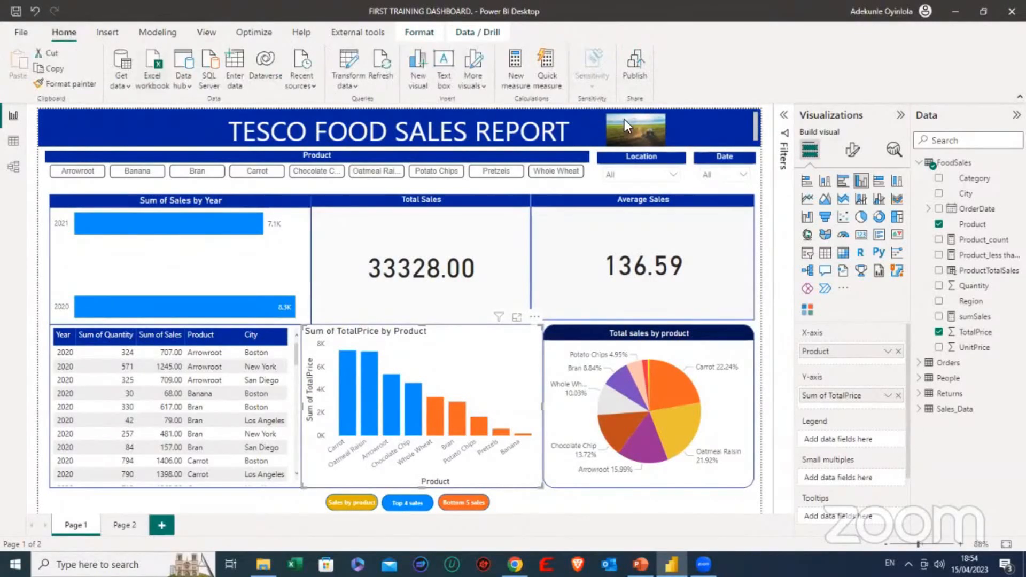
left_click(208, 33)
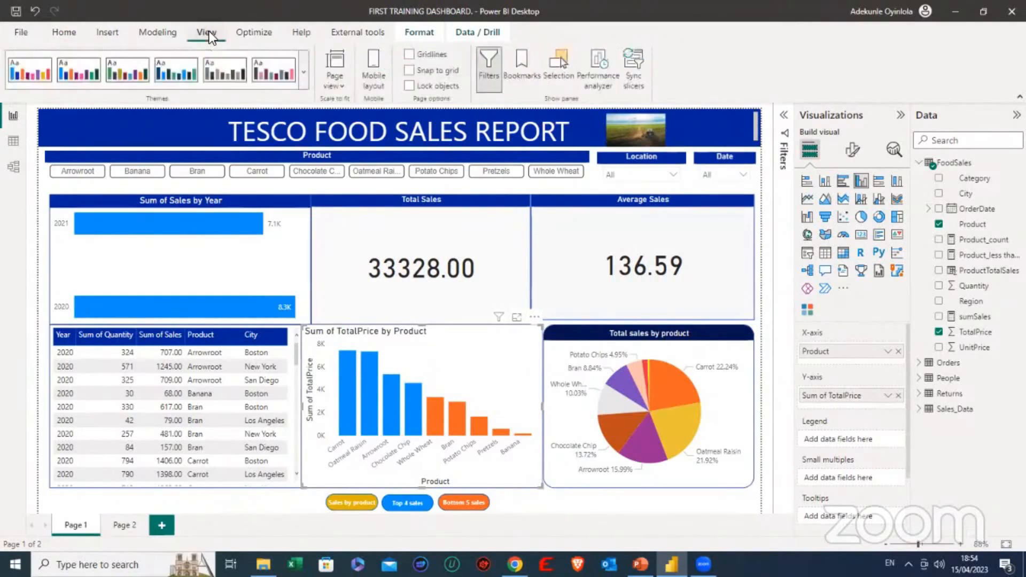
left_click(495, 75)
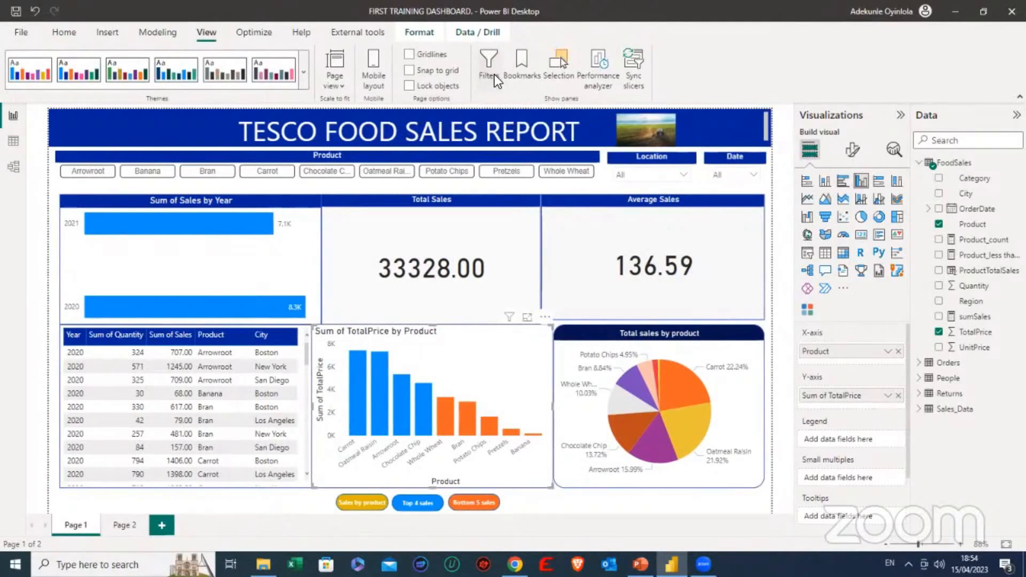
left_click(495, 75)
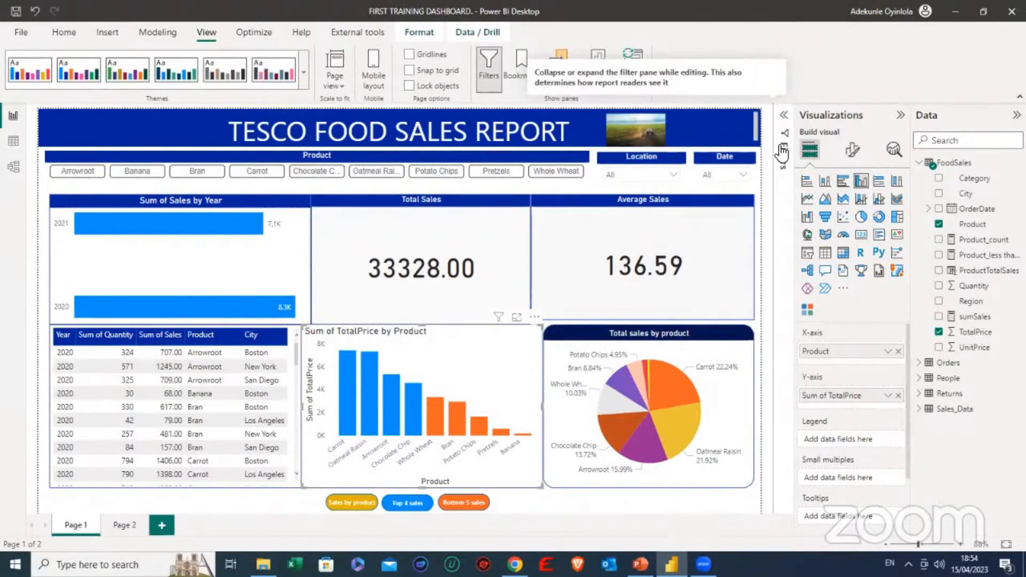
left_click(785, 117)
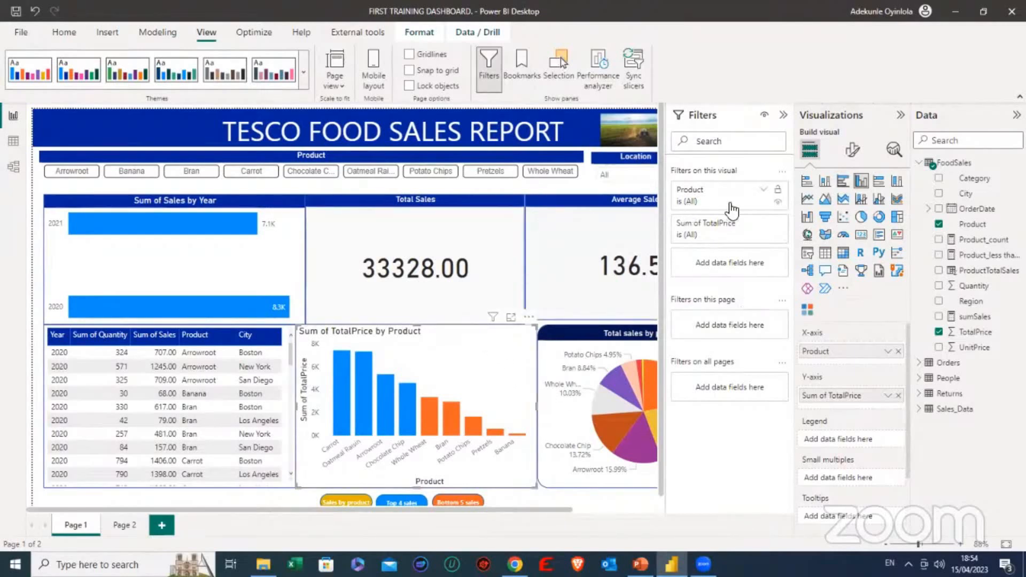
left_click(766, 223)
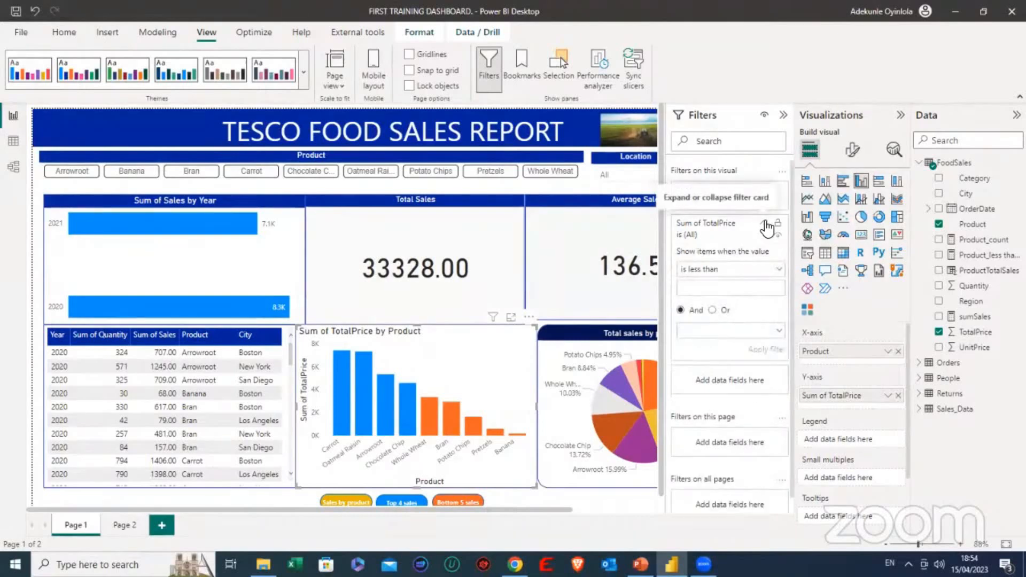
left_click(765, 224)
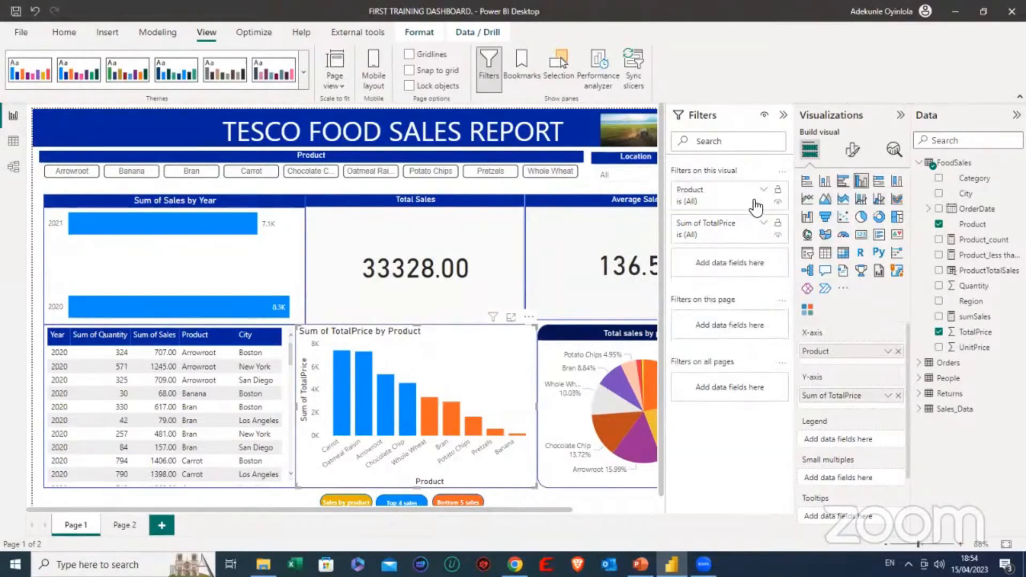
Apply a Top N filter on Product to the chart, showing the top 4 items by Sum of TotalPrice.
left_click(761, 192)
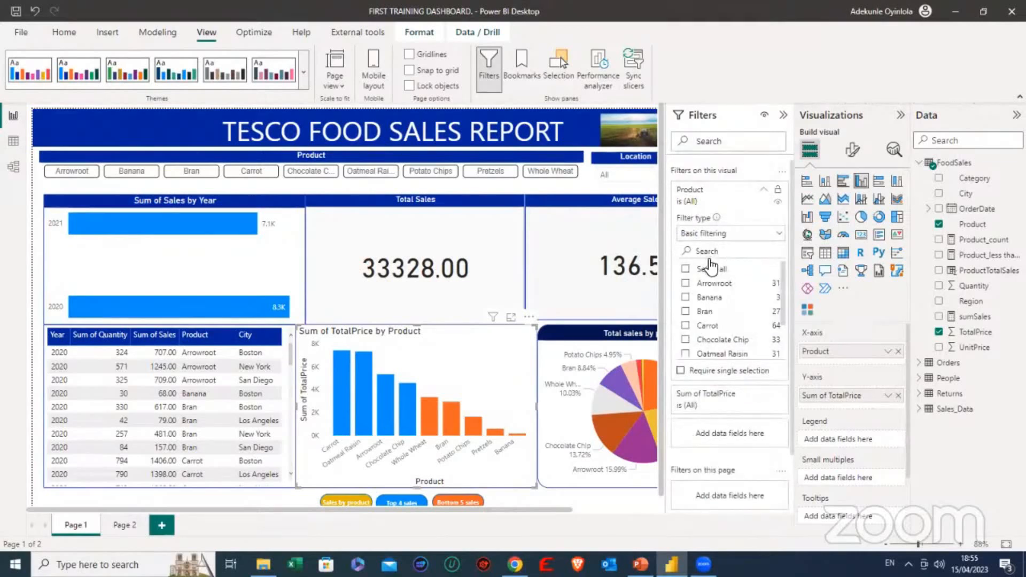
left_click(748, 233)
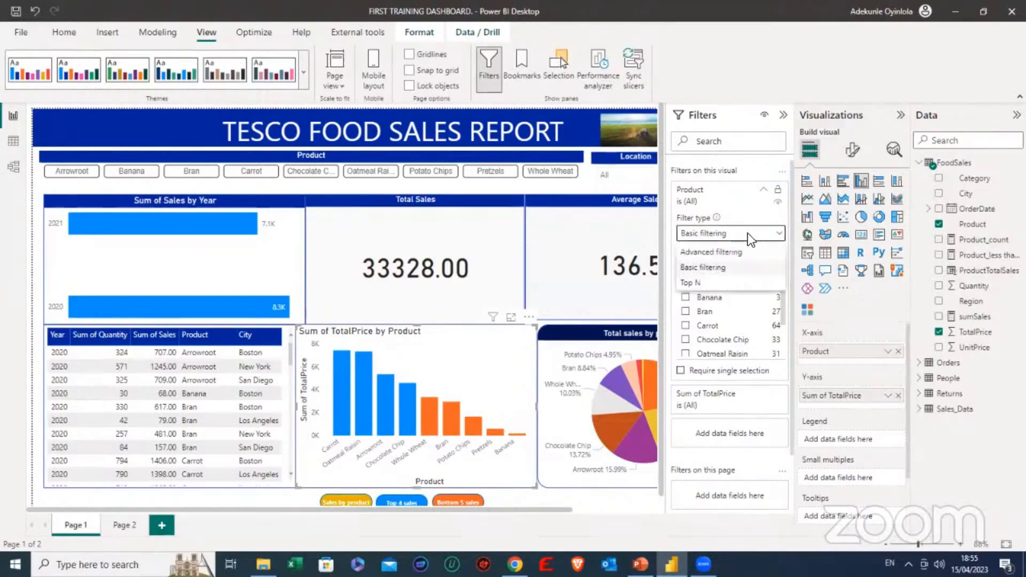
left_click(697, 283)
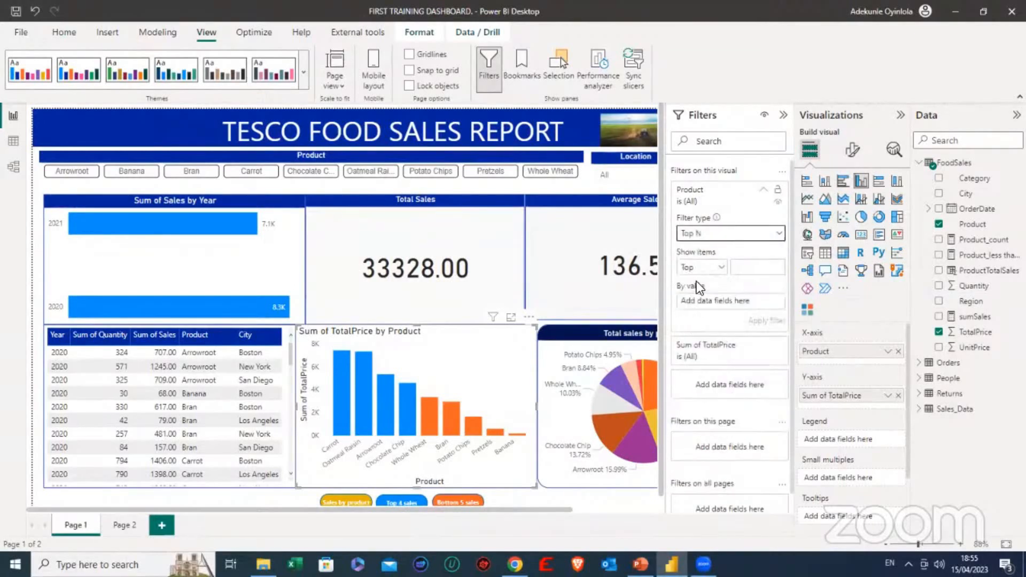
left_click(764, 267)
type("4")
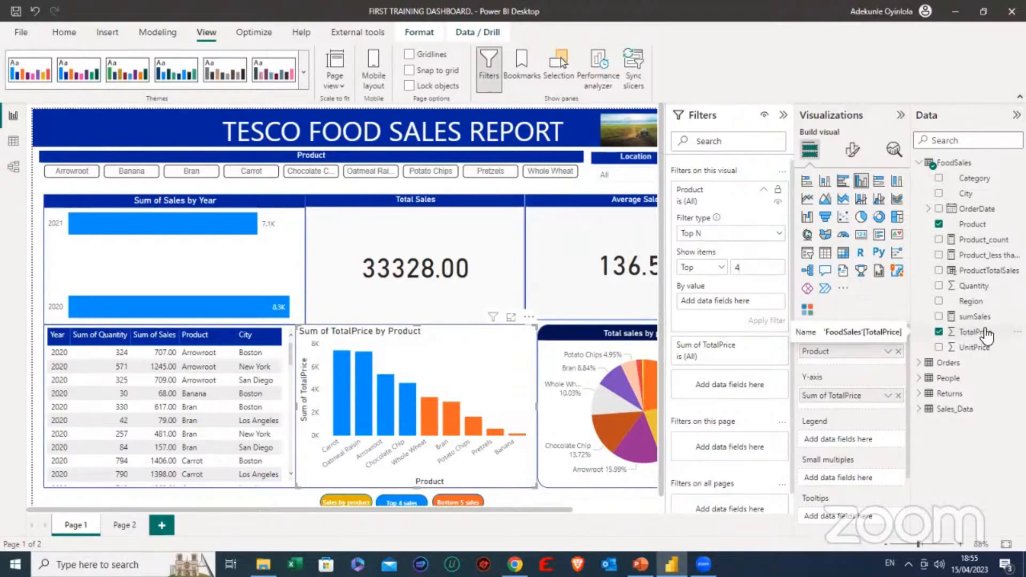
left_click_drag(983, 330, 747, 303)
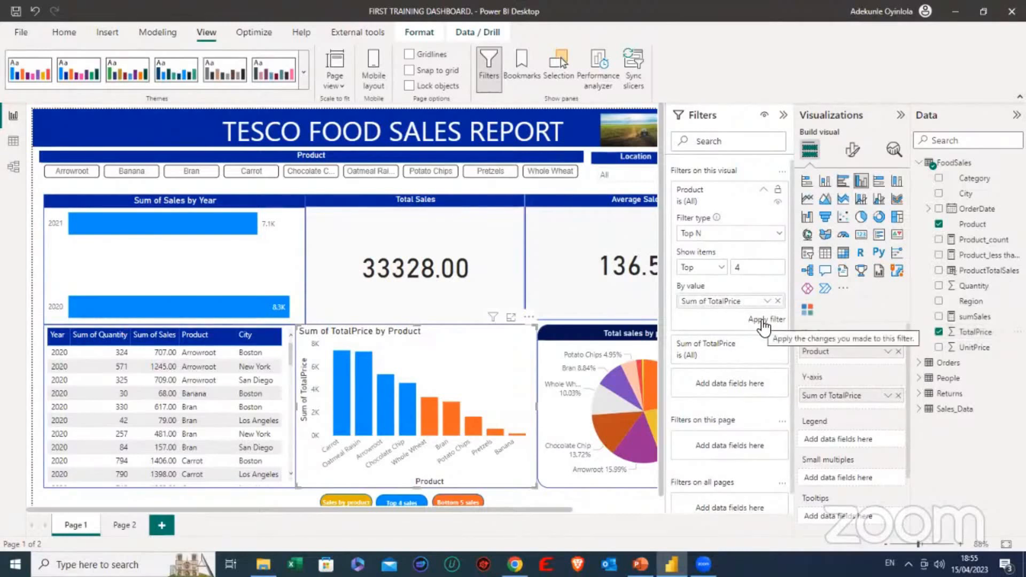
left_click(764, 320)
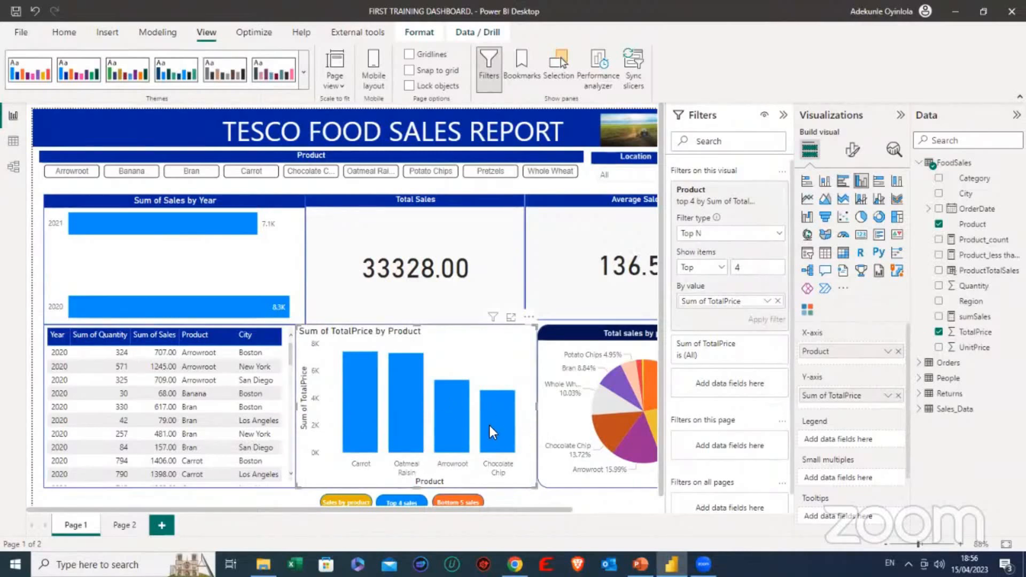
mouse_move(498, 424)
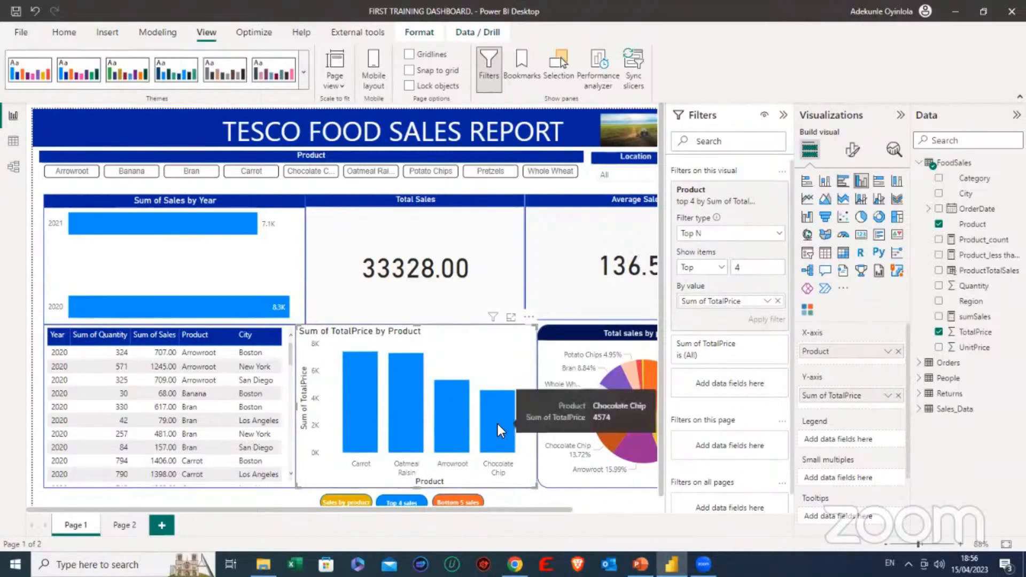
Switch the chart's Product filter to show the bottom 4 items and apply it.
left_click(710, 266)
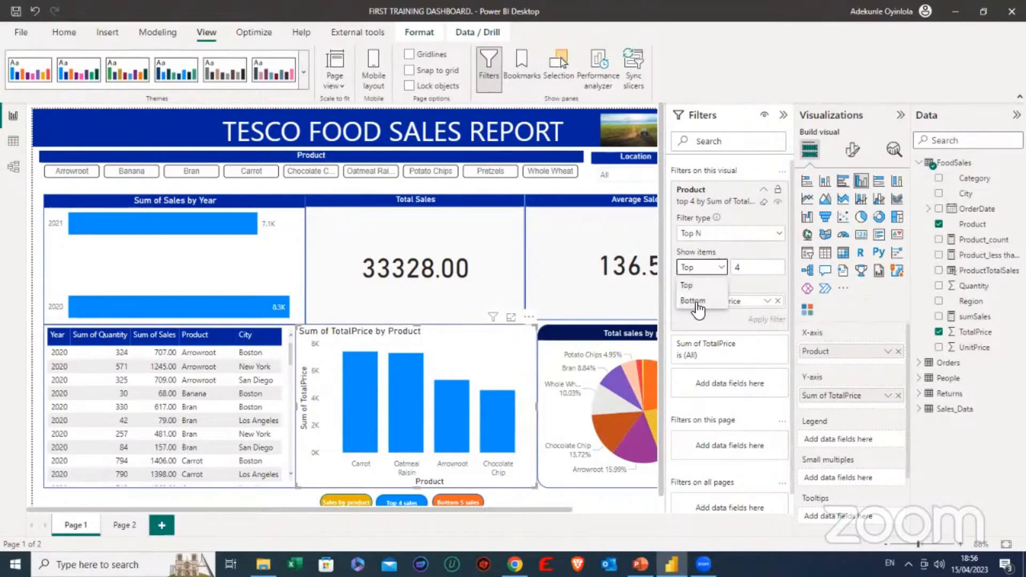
left_click(695, 301)
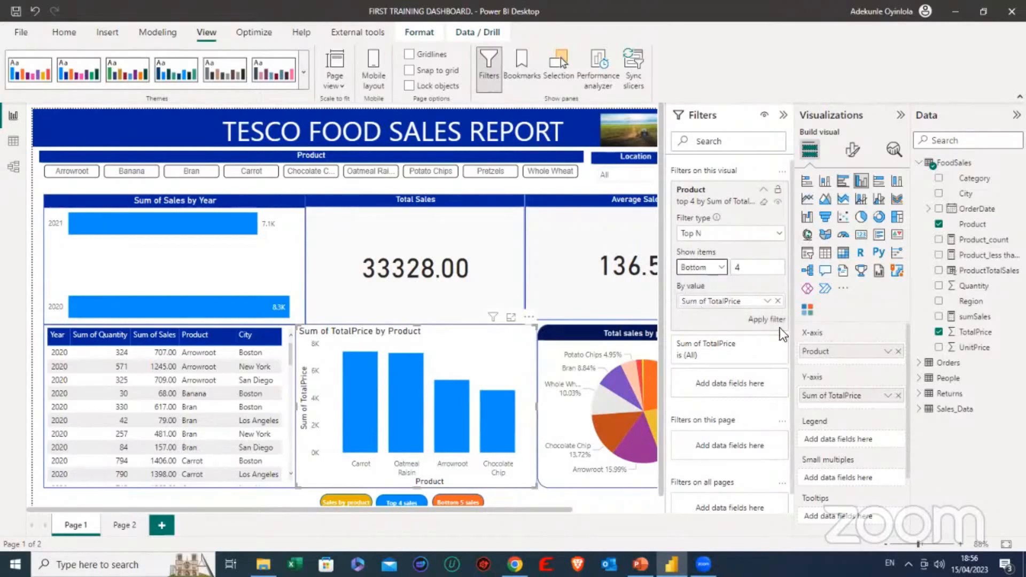
left_click(769, 319)
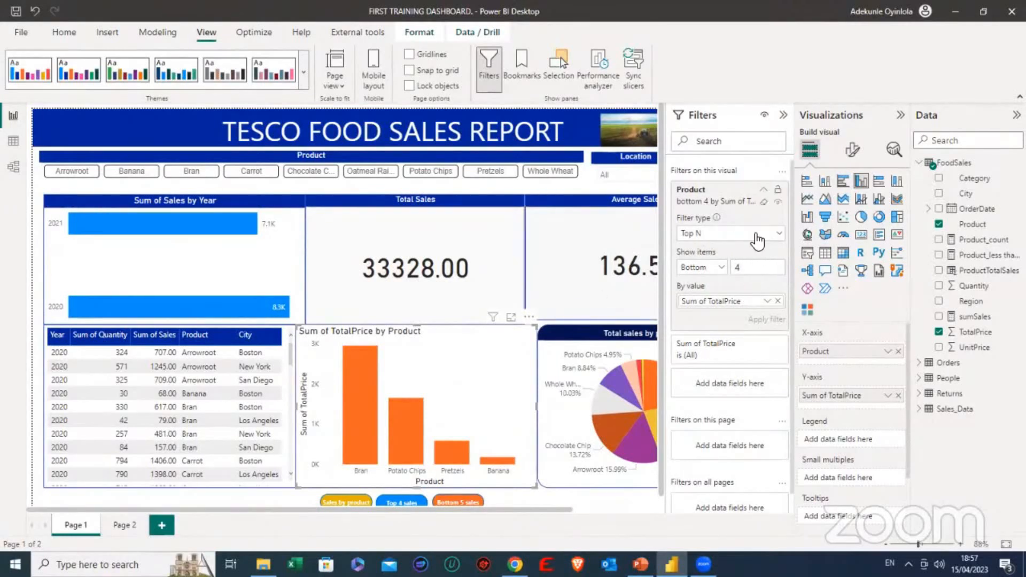
Clear the bottom 4 Product filter from the chart and collapse its filter card.
left_click(775, 234)
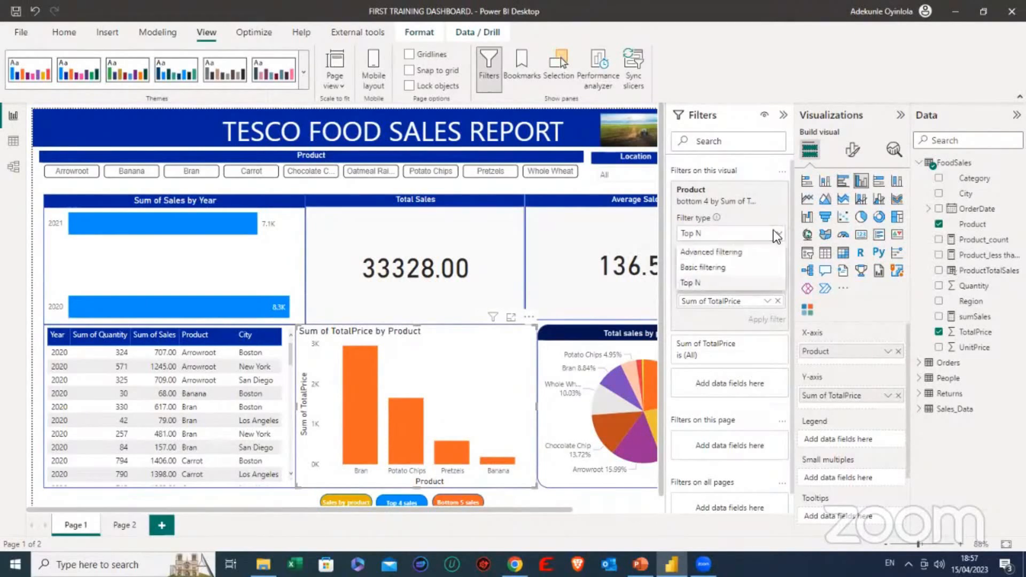
left_click(756, 235)
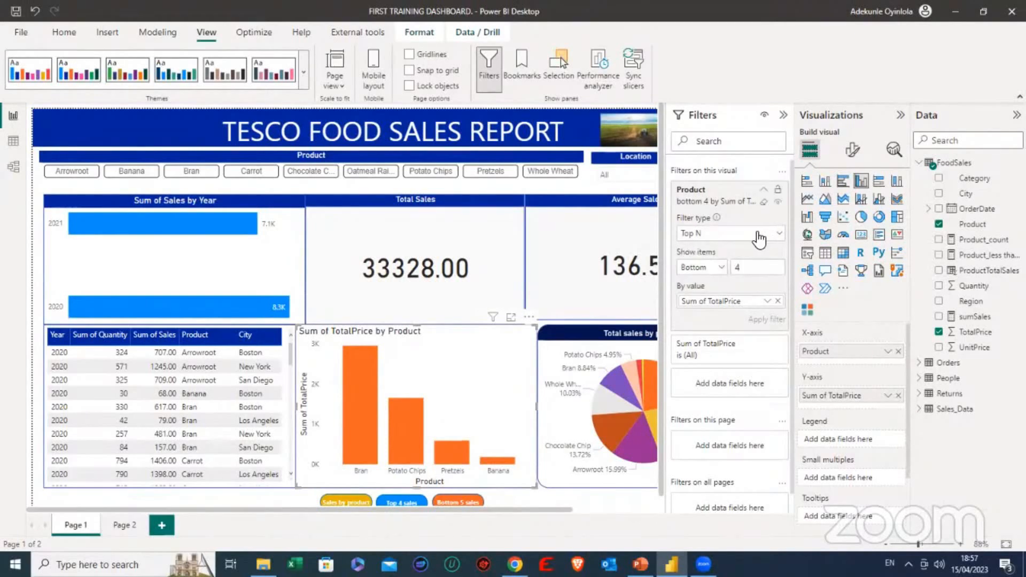
left_click(763, 203)
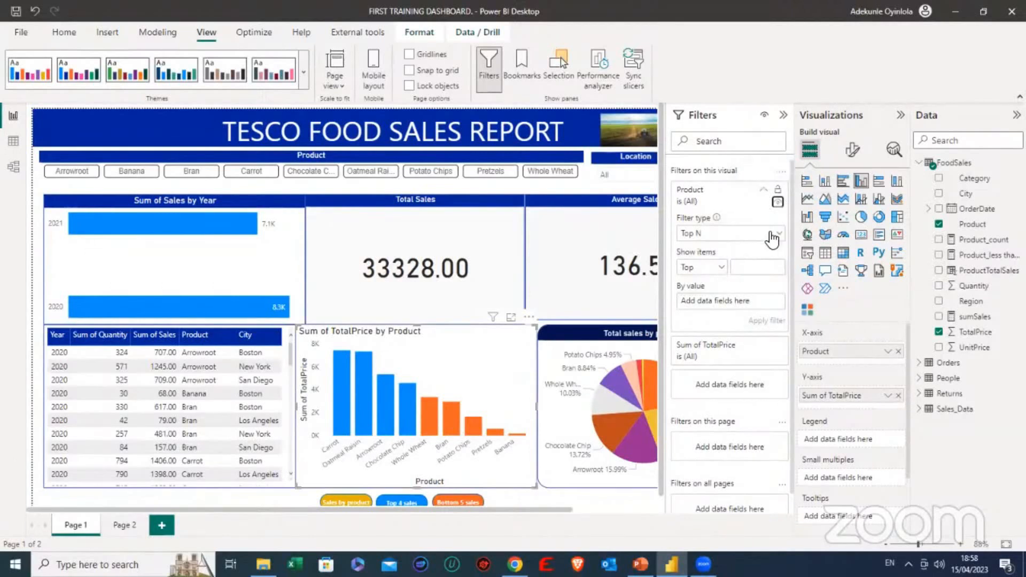
left_click(763, 191)
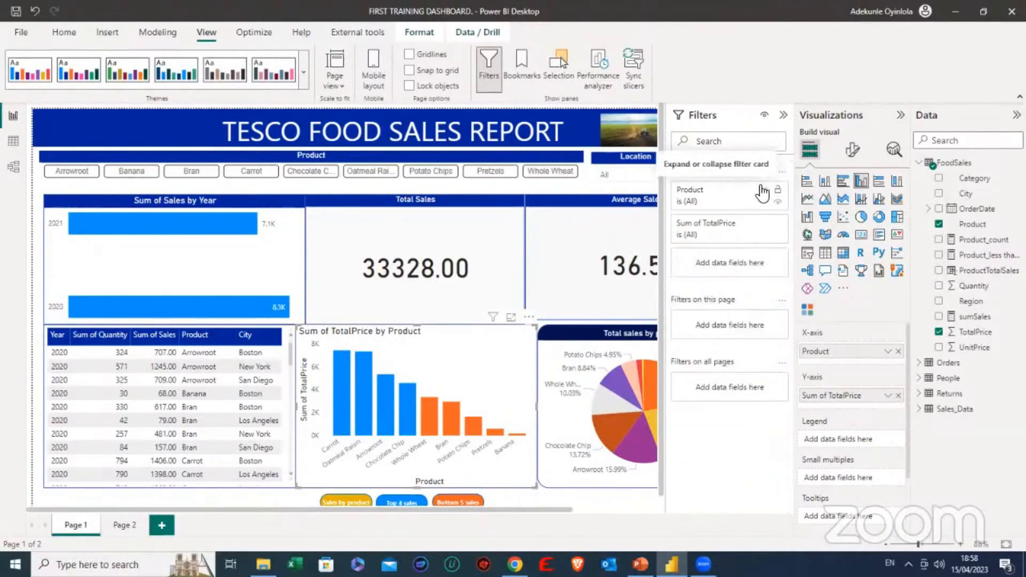
Filter the chart to products whose Sum of TotalPrice is less than 5000.
left_click(724, 232)
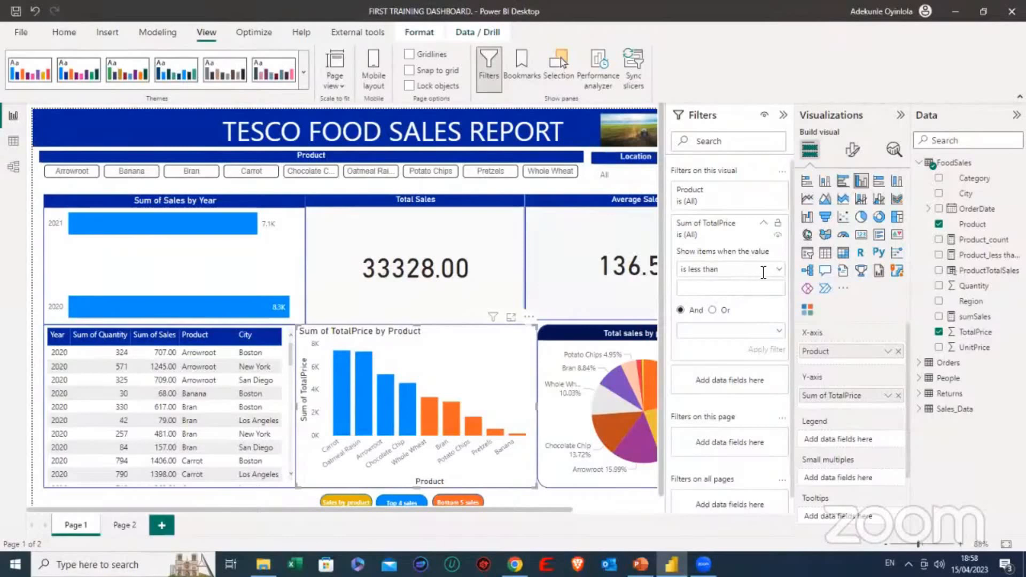
left_click(715, 292)
left_click(715, 291)
type("5000")
left_click(768, 349)
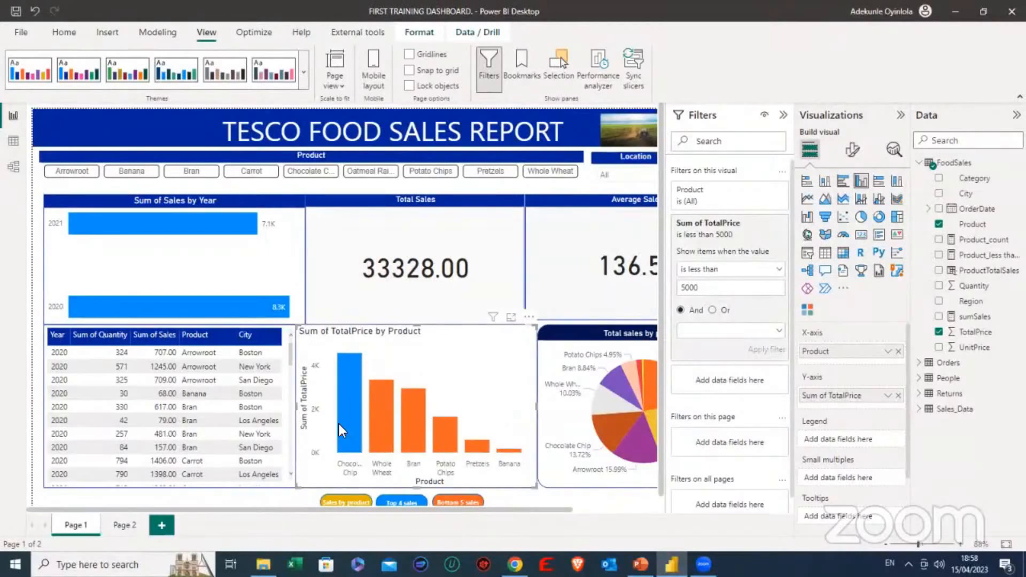
mouse_move(346, 353)
Change the Sum of TotalPrice filter condition to is greater than 5000 and apply it.
left_click(711, 270)
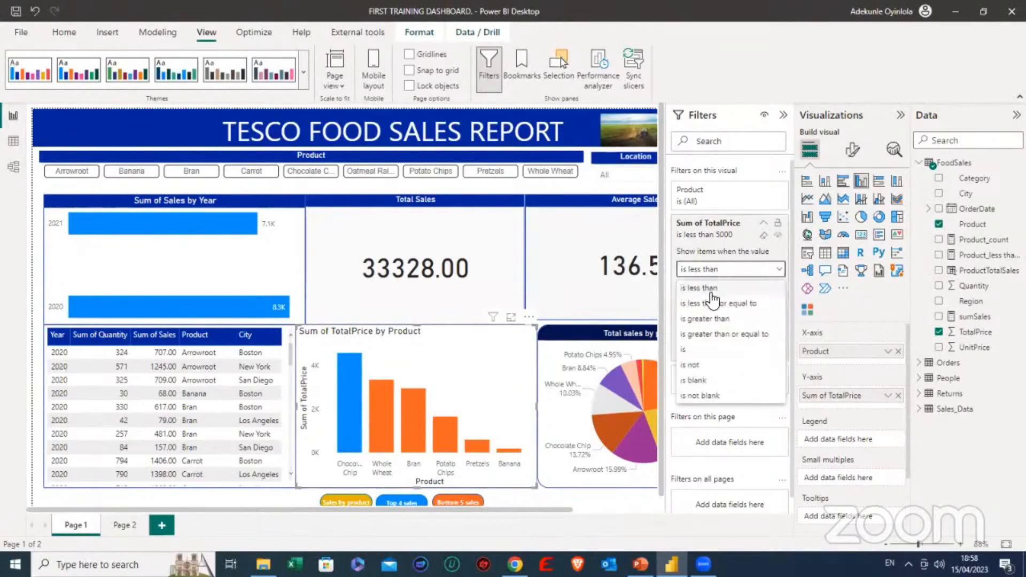
left_click(711, 319)
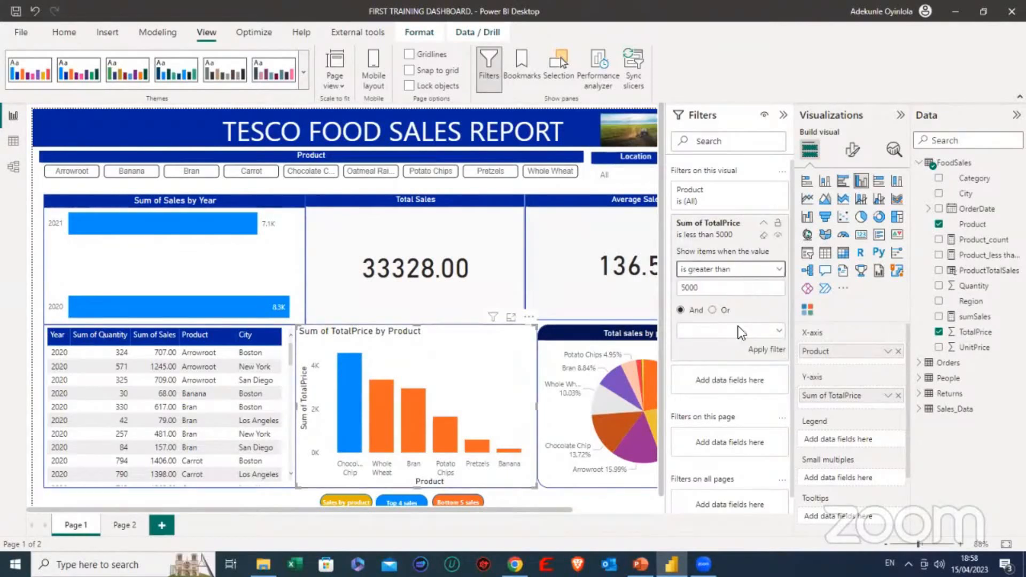
left_click(769, 350)
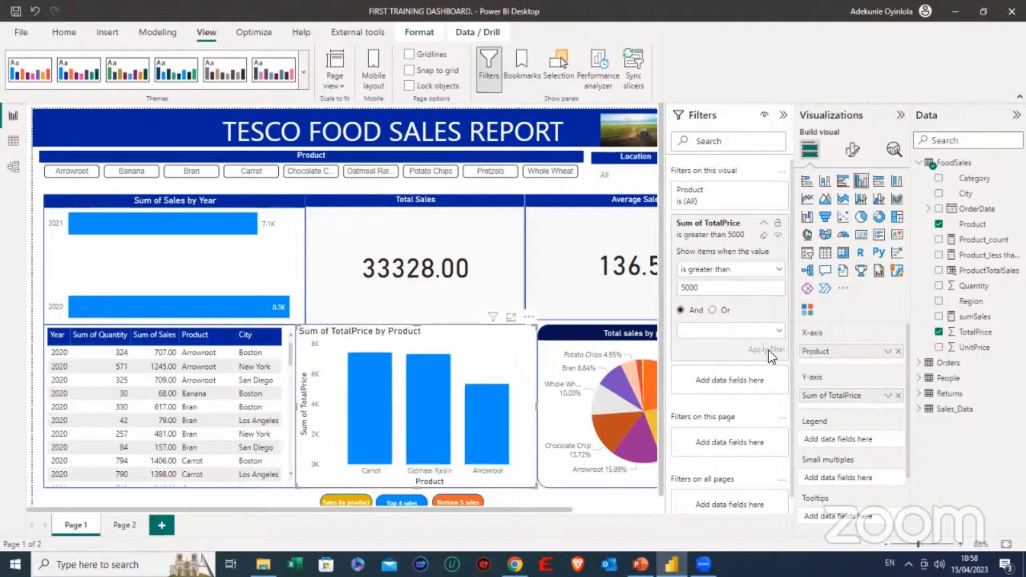
mouse_move(378, 376)
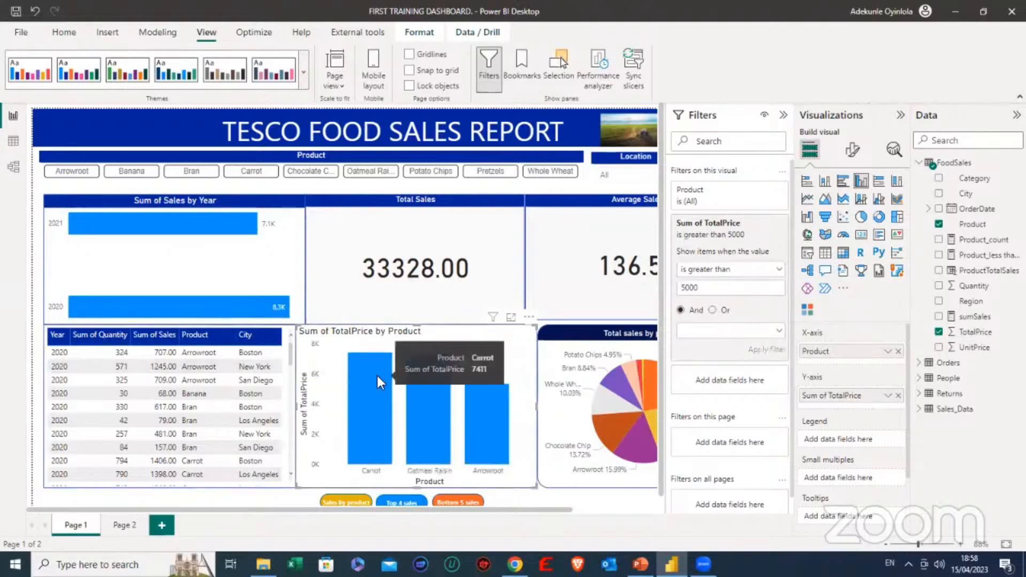
mouse_move(489, 390)
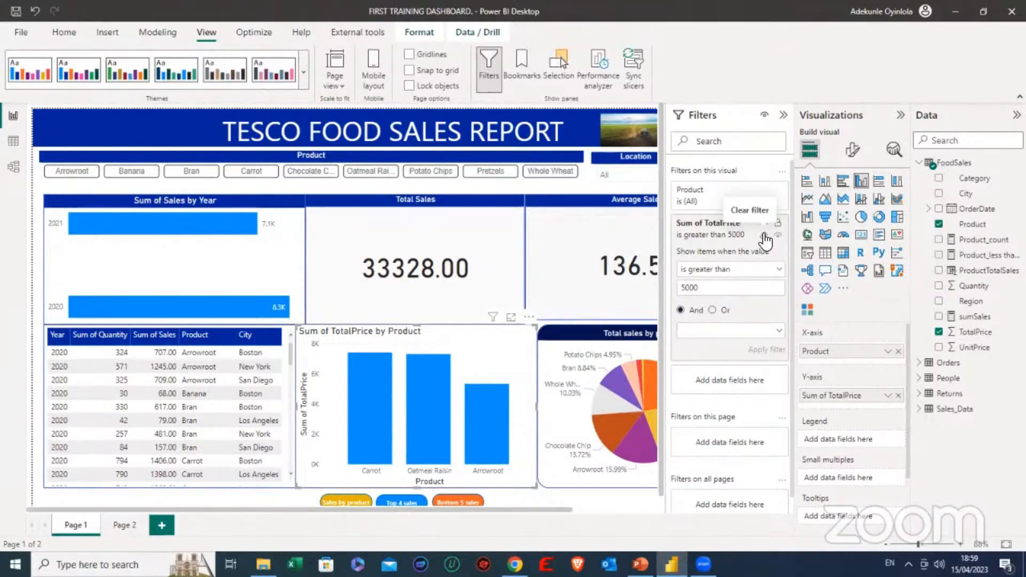
Clear the Sum of TotalPrice filter from the chart and hide the Filters pane.
left_click(764, 235)
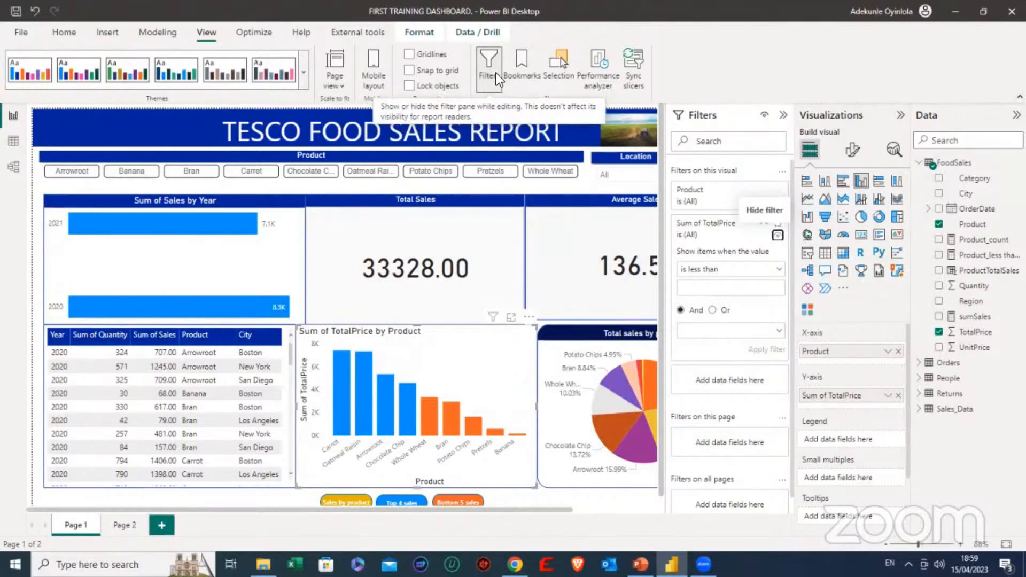
left_click(496, 73)
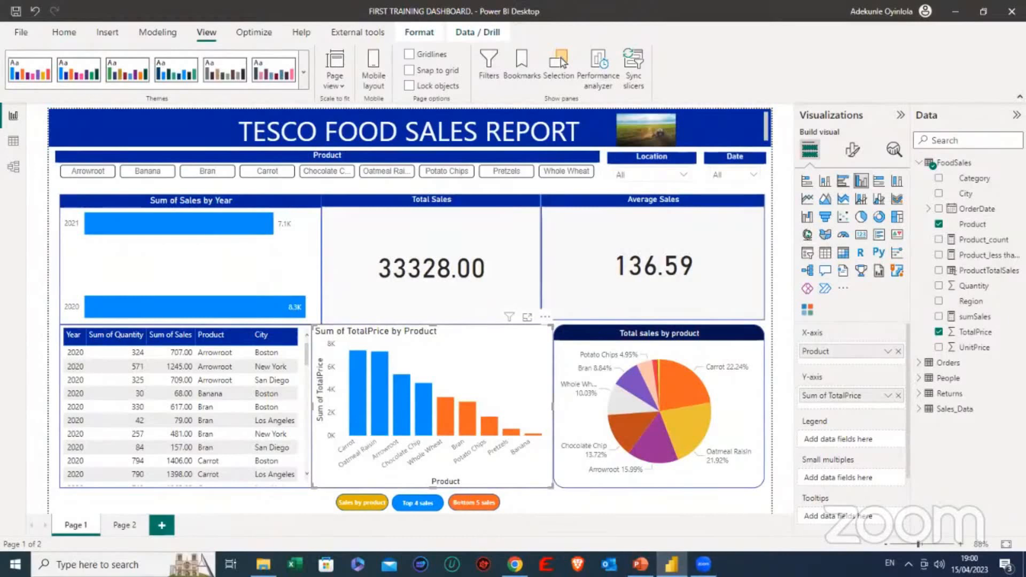
Switch to the PowerPoint presentation's fact and dimension table slide and close the Alt Text pane.
left_click(640, 565)
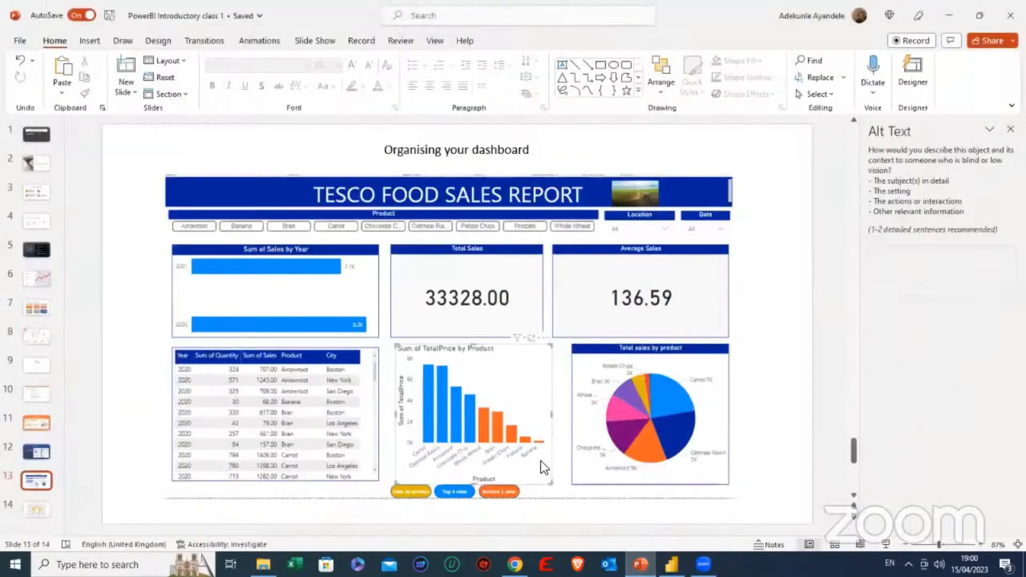
scroll(541, 460, "down", 1)
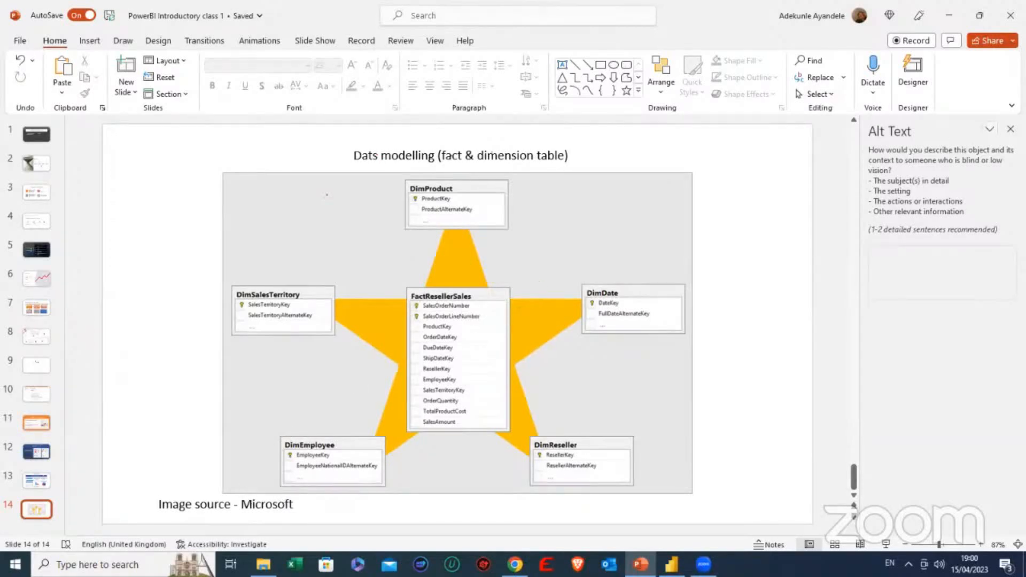
left_click(1010, 128)
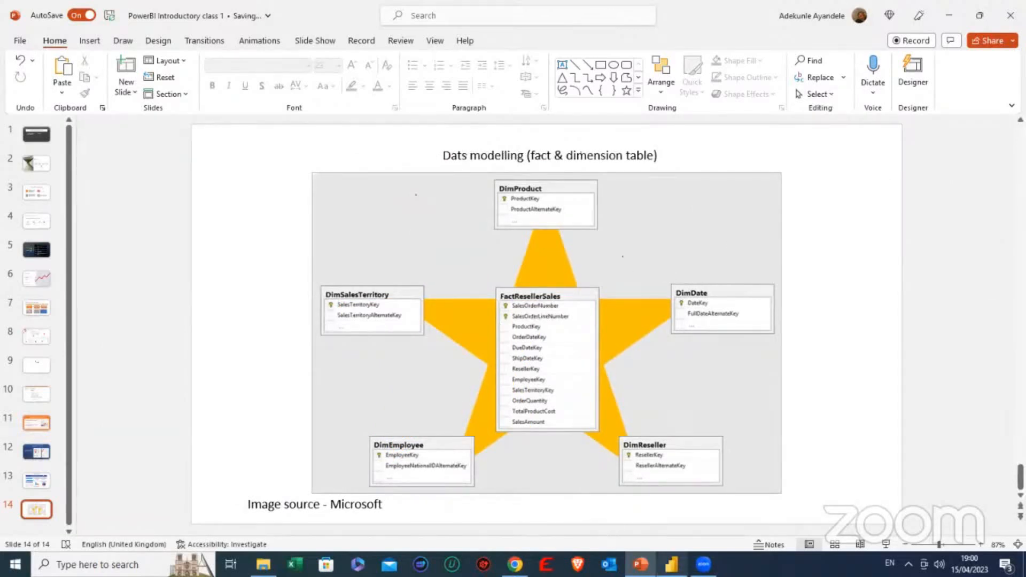
Switch to Power BI Desktop, examine the table relationships in the model view, and return to the PowerPoint star schema slide.
left_click(672, 564)
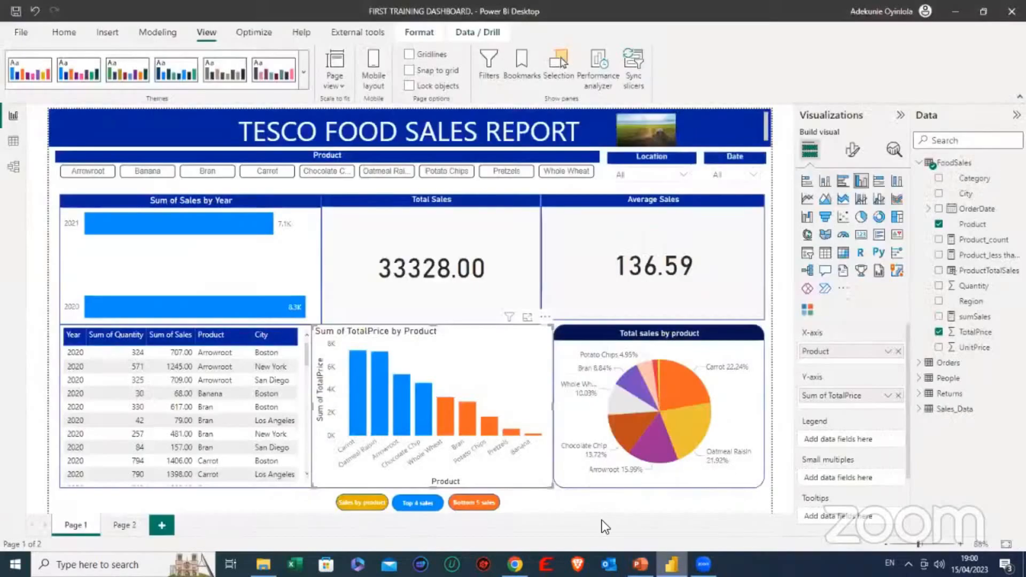
left_click(16, 172)
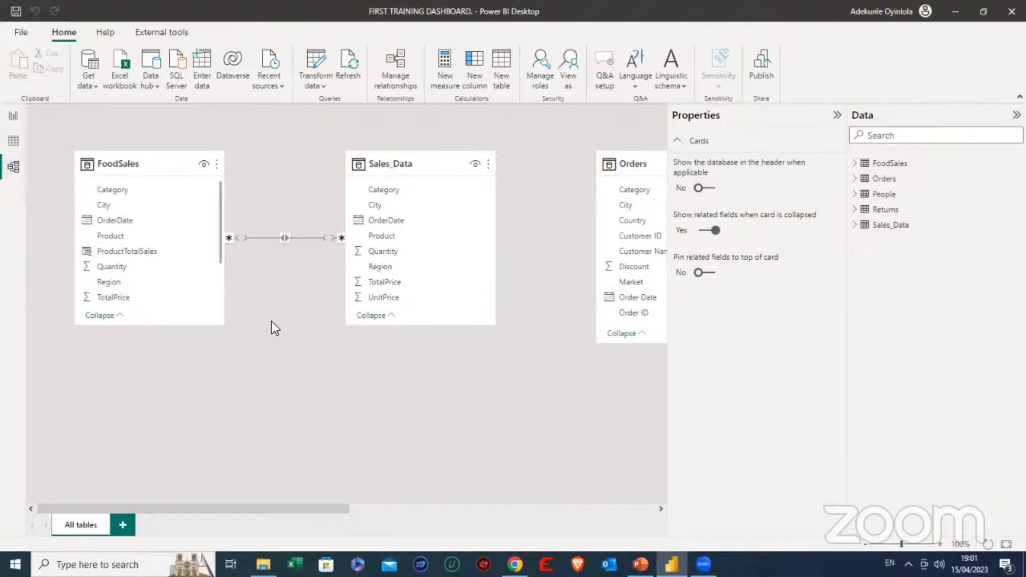
mouse_move(672, 565)
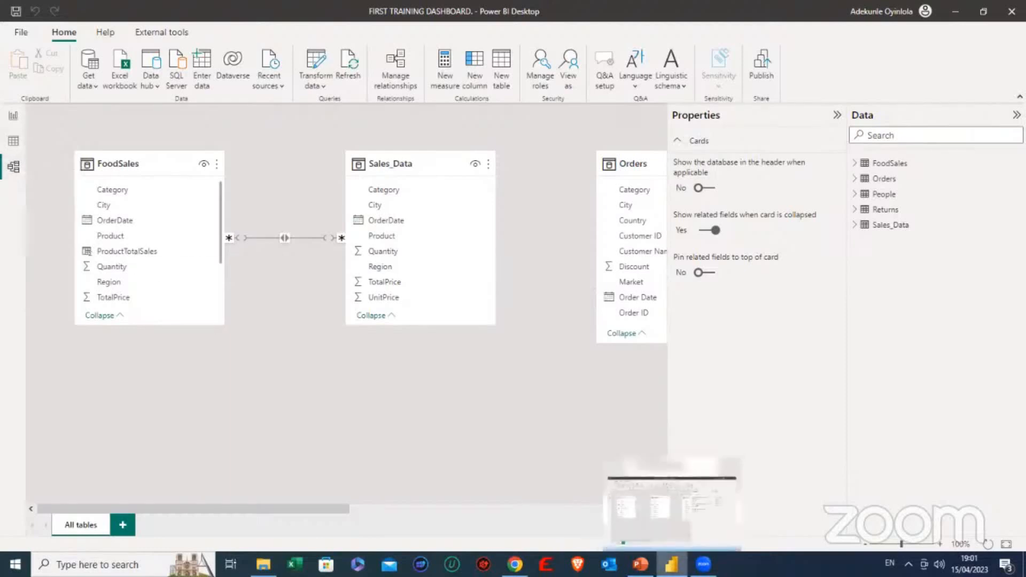
left_click(640, 564)
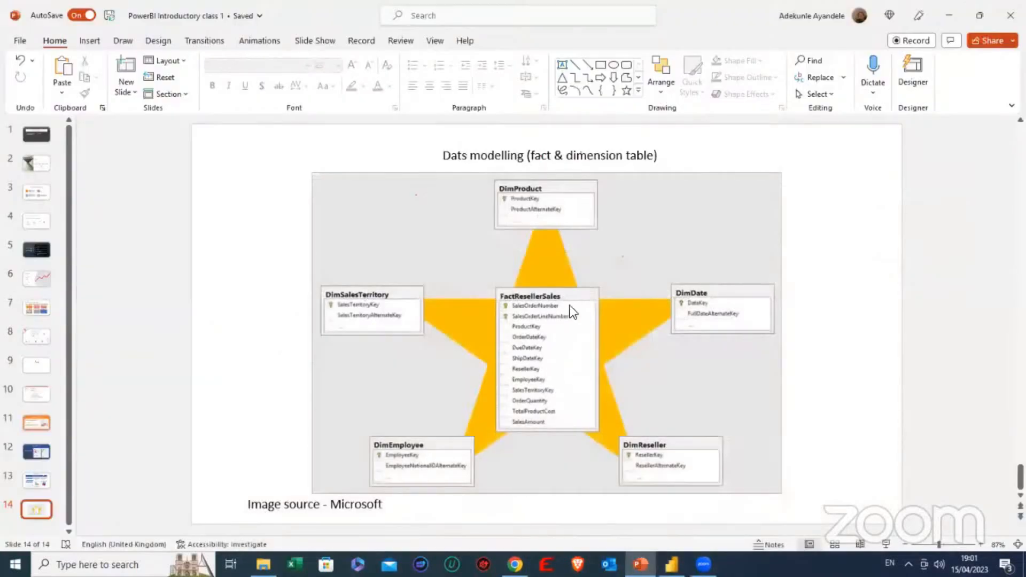
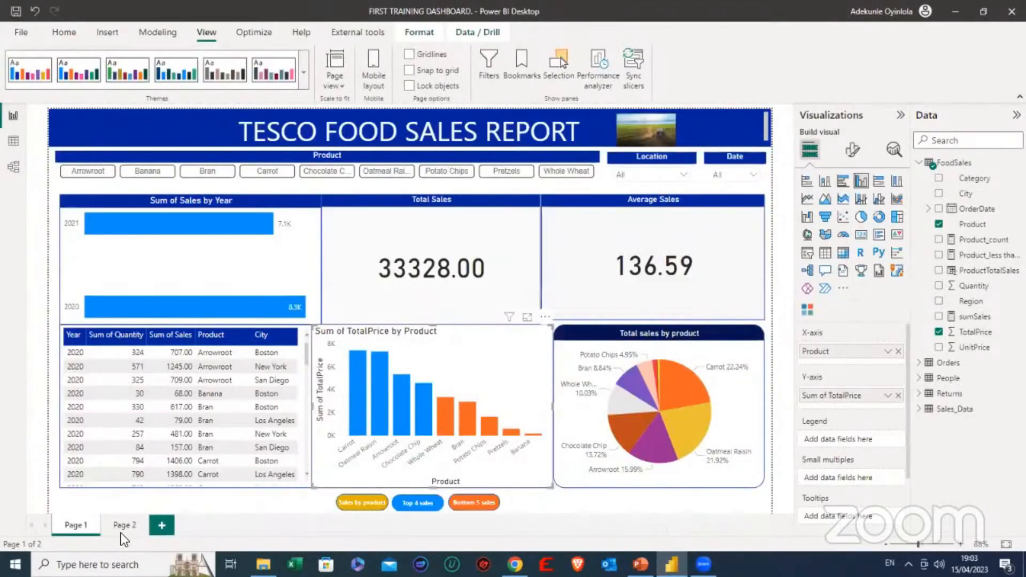
On Page 2, move the Sum of Sales by Region chart up above the Count of Product ID card.
left_click(127, 526)
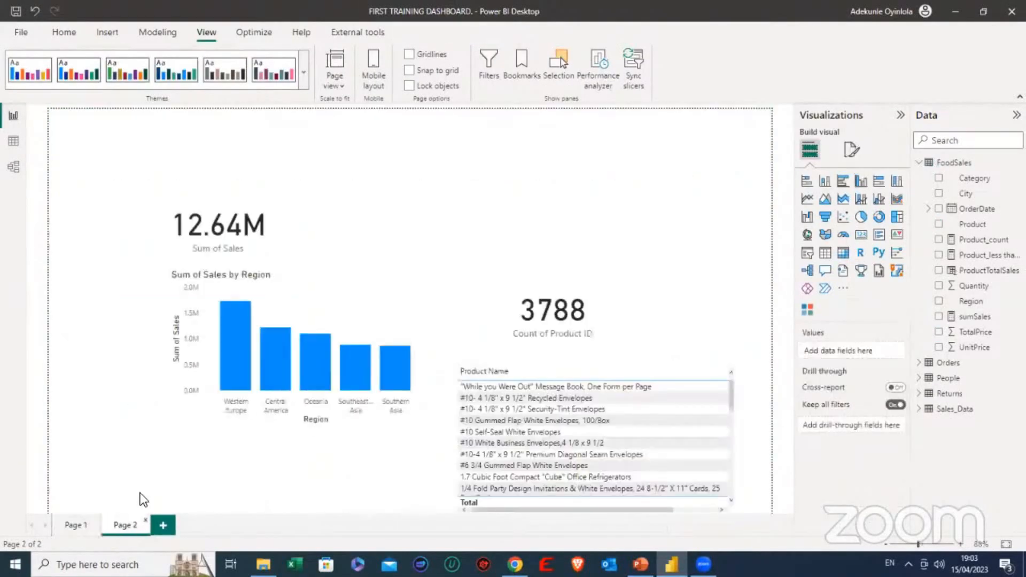
left_click(349, 303)
left_click_drag(438, 257, 662, 146)
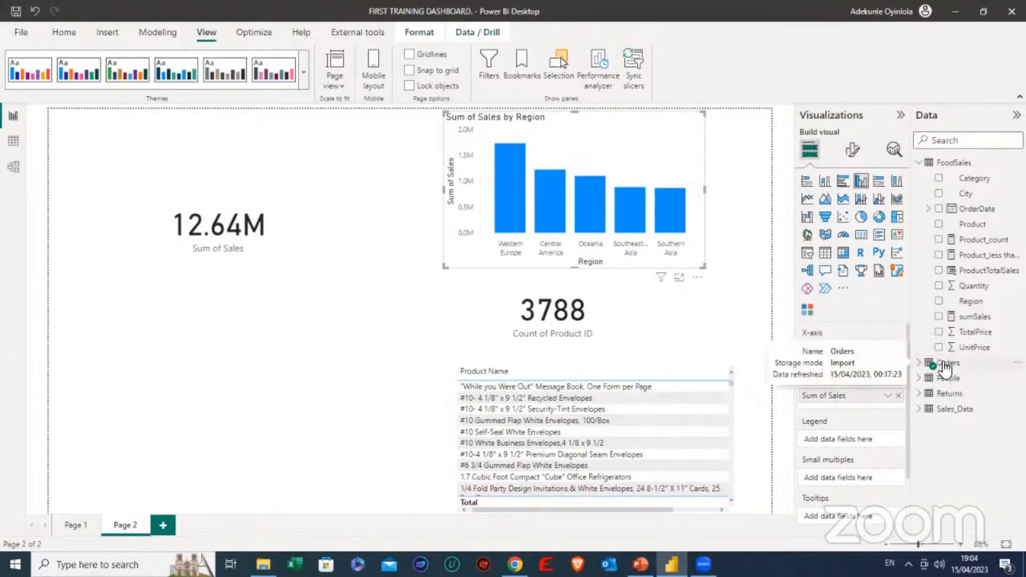
In the model view, move the Sales_Data table closer to and slightly below FoodSales, and return to the report view.
left_click(15, 169)
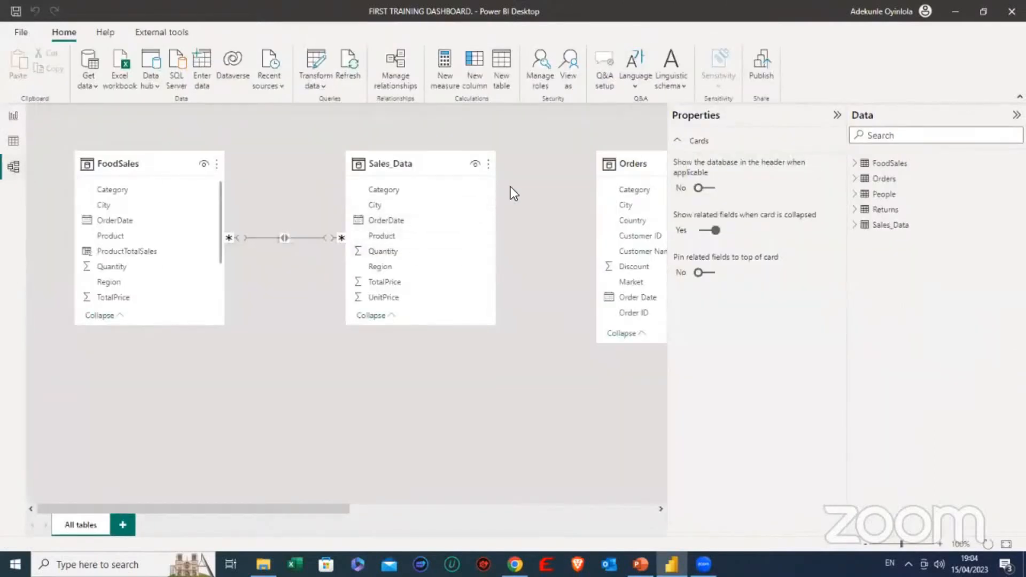
left_click_drag(452, 167, 370, 230)
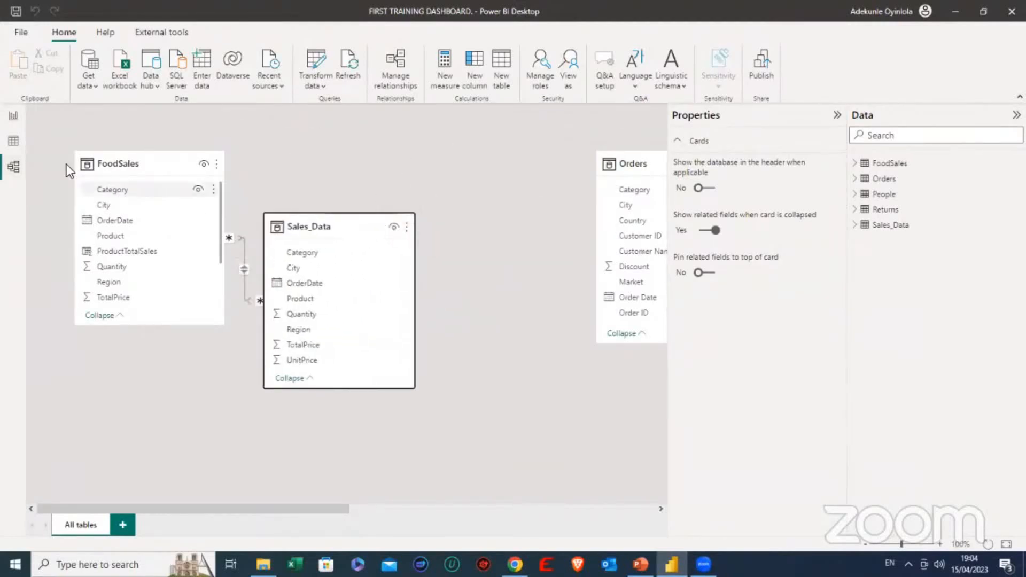
left_click(13, 118)
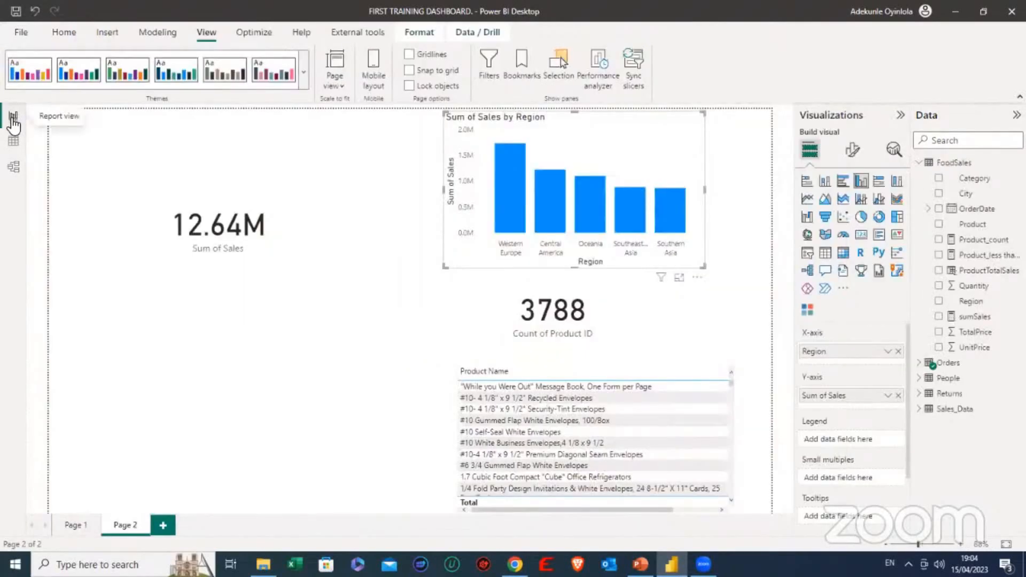
Delete the Sales_Data table from the model and confirm the deletion.
left_click(75, 524)
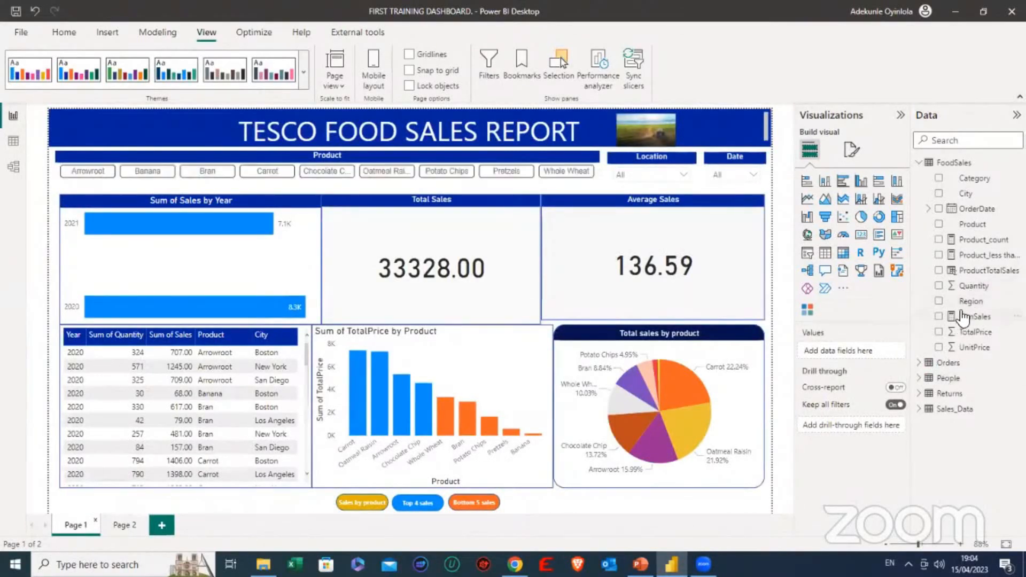
left_click(919, 163)
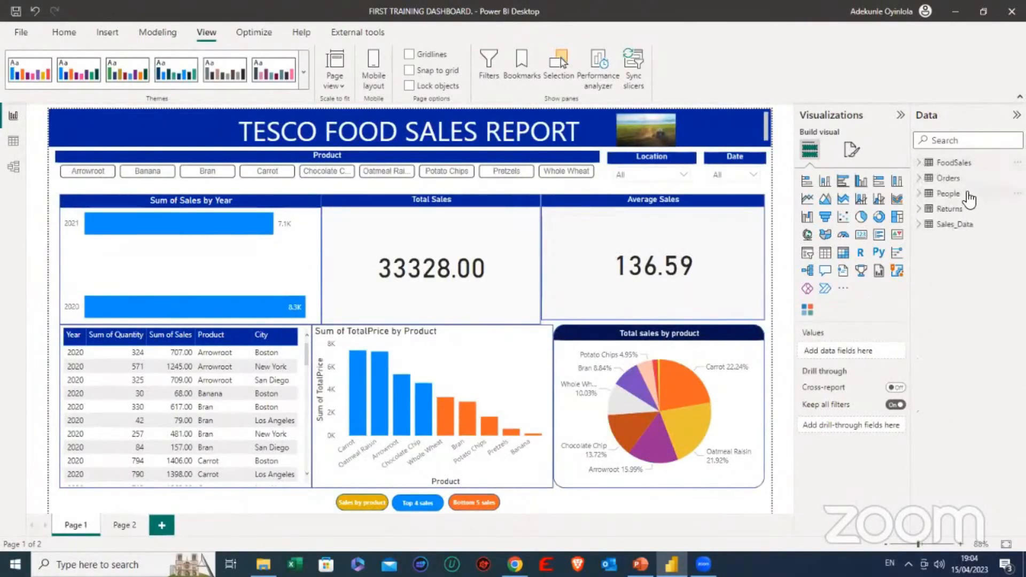
right_click(939, 224)
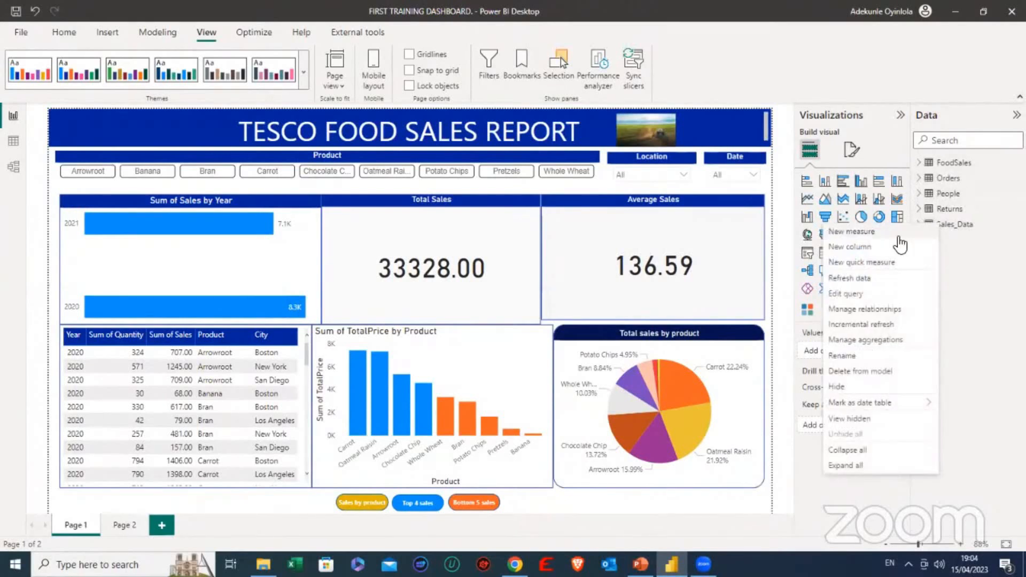
left_click(876, 372)
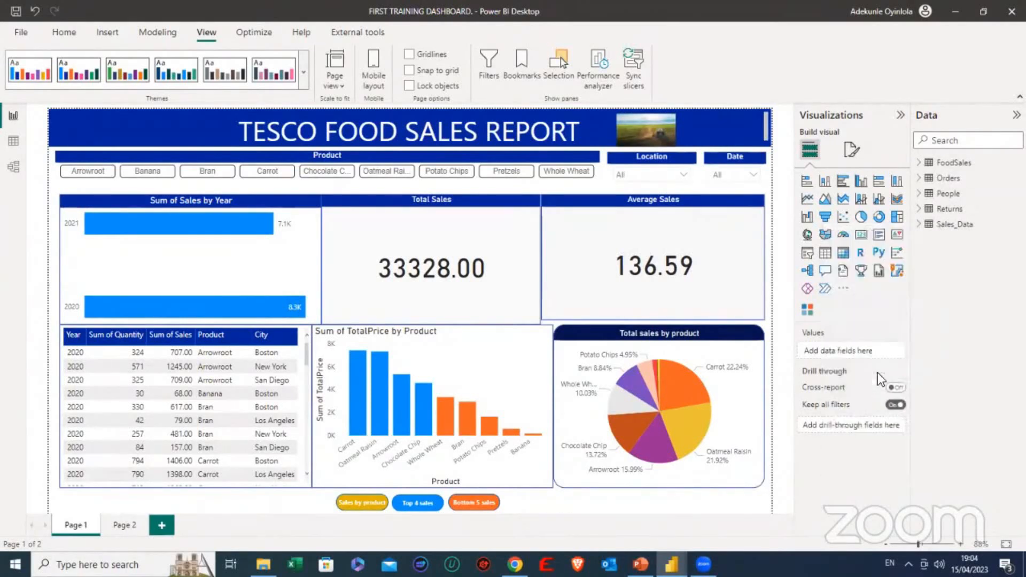
left_click(580, 309)
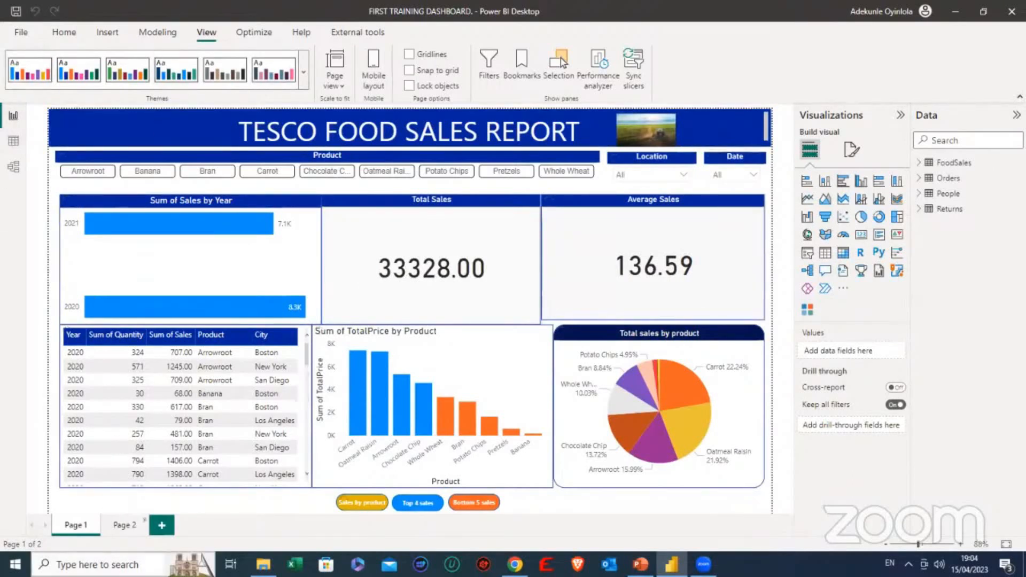
Compare the two report pages, and on Page 2 move the Sum of Sales card beside the Count of Product ID card.
left_click(123, 527)
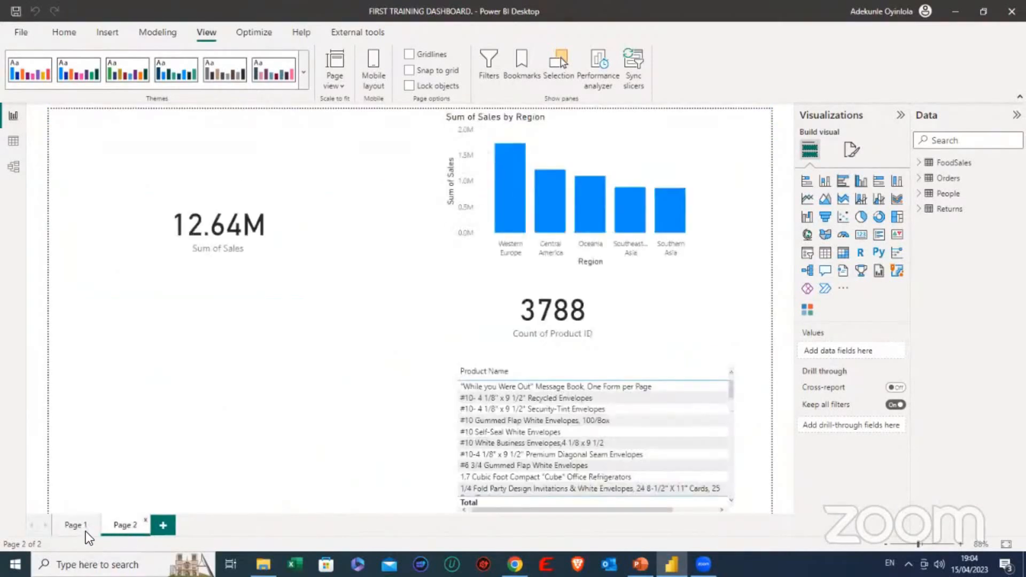
left_click(78, 525)
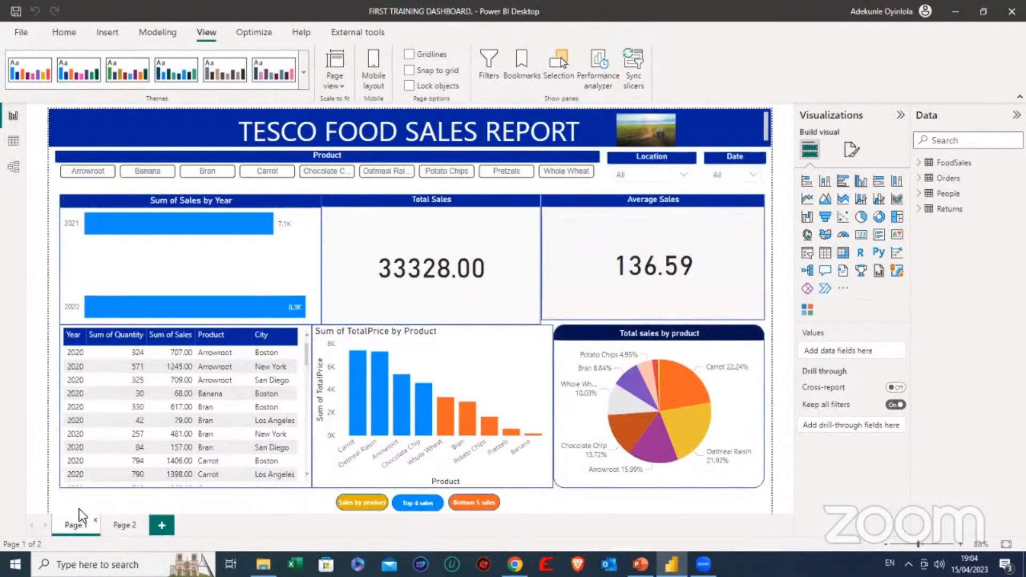
left_click(123, 525)
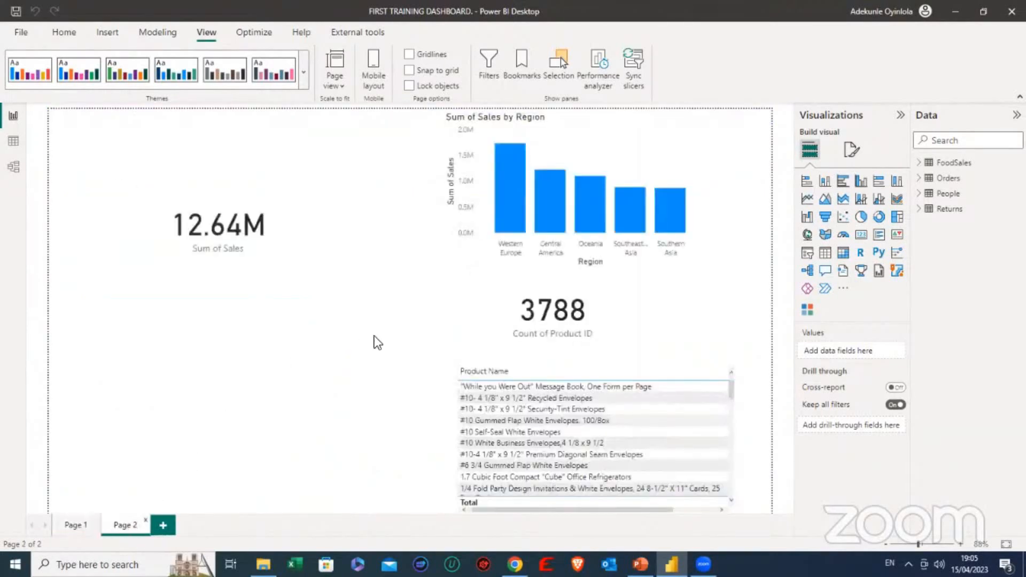
left_click(208, 223)
left_click_drag(208, 223, 410, 296)
left_click(160, 249)
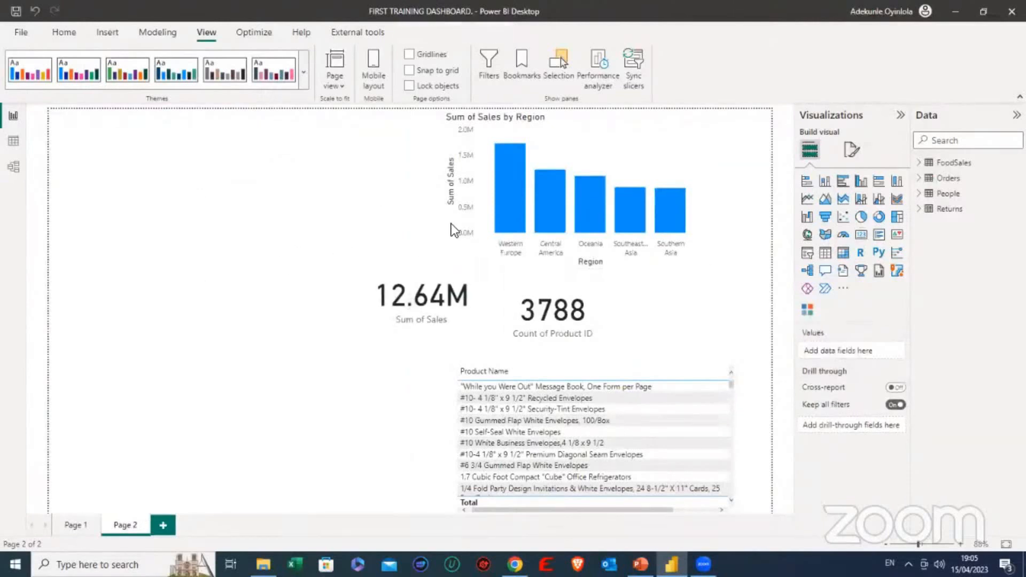
In the model view, collapse the Properties pane and move the Orders table closer to FoodSales.
left_click(923, 177)
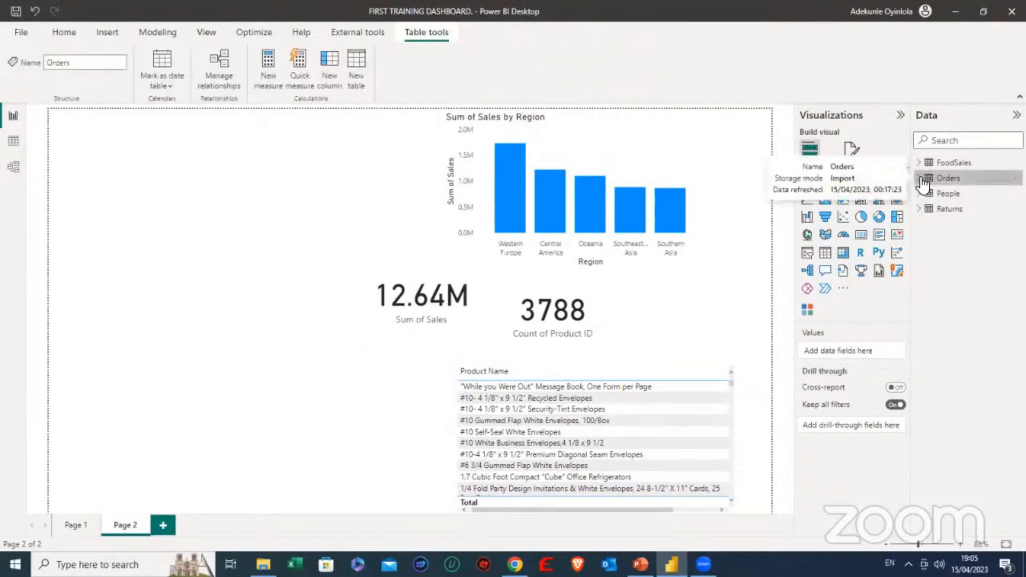
left_click(14, 166)
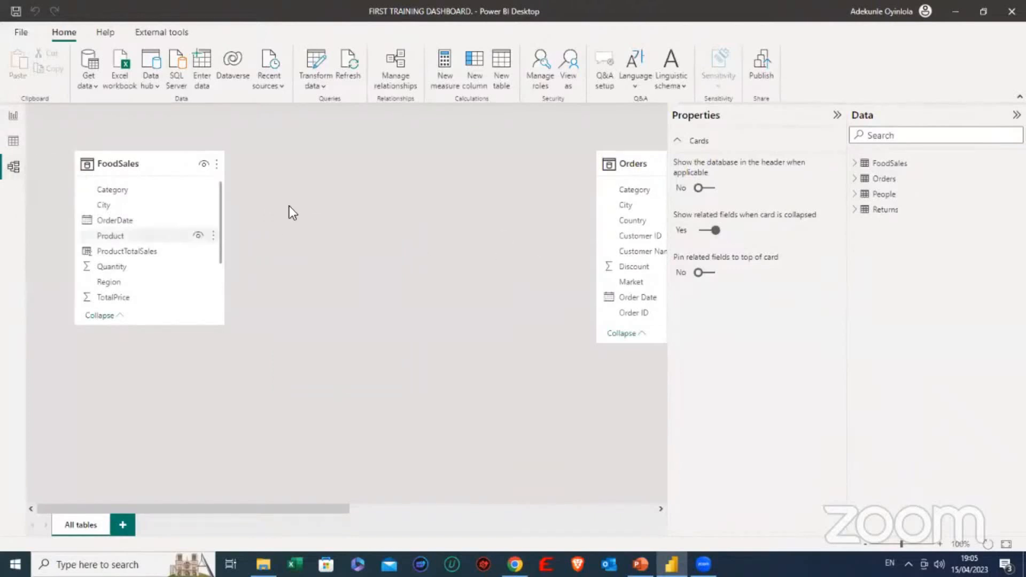
left_click_drag(627, 205, 268, 249)
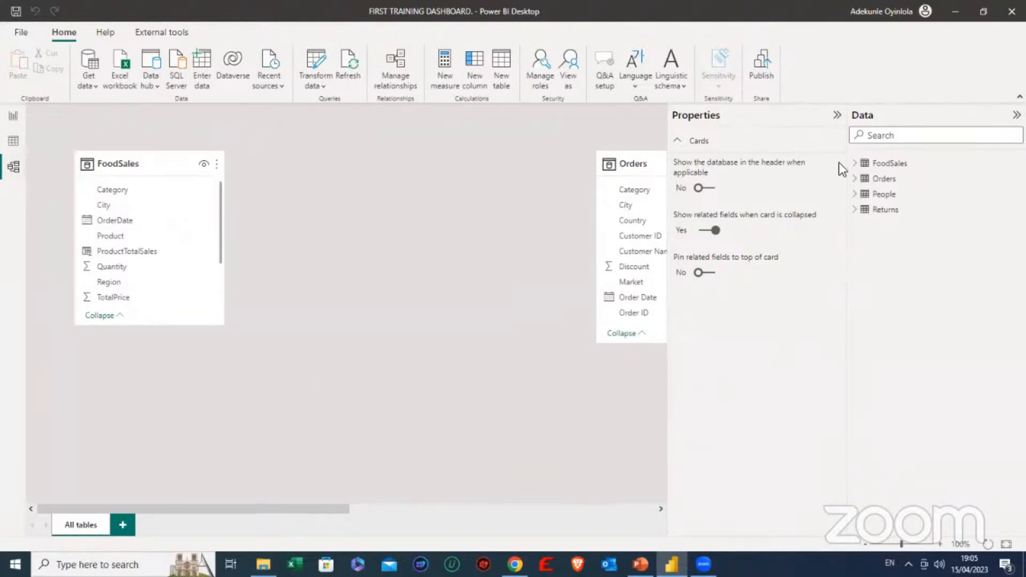
left_click(837, 116)
left_click_drag(698, 165, 510, 165)
Bring the People and Returns tables beside Orders in the model diagram, and lower the Orders table.
left_click_drag(271, 503, 496, 421)
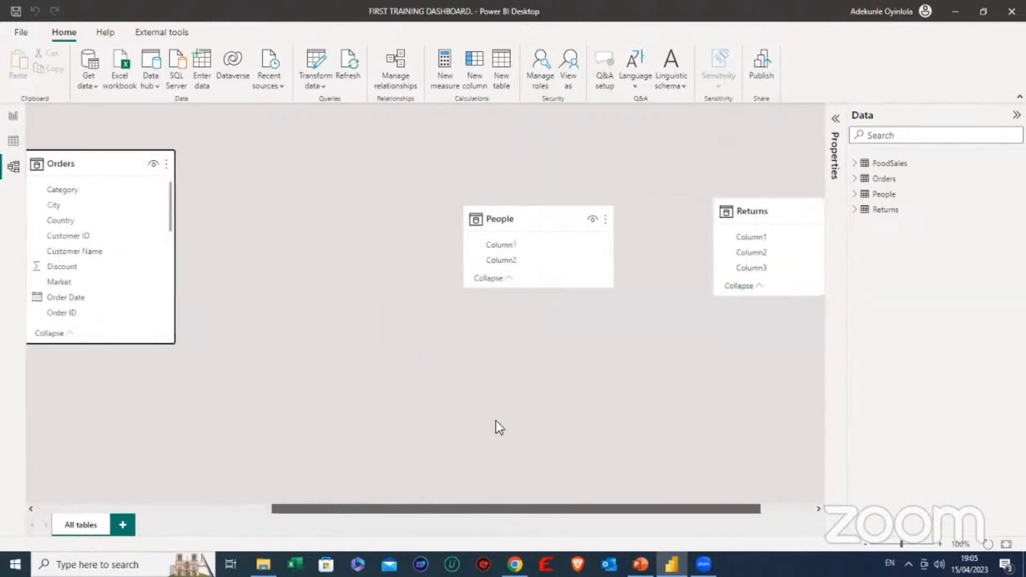
left_click_drag(554, 213, 293, 153)
left_click_drag(805, 210, 704, 285)
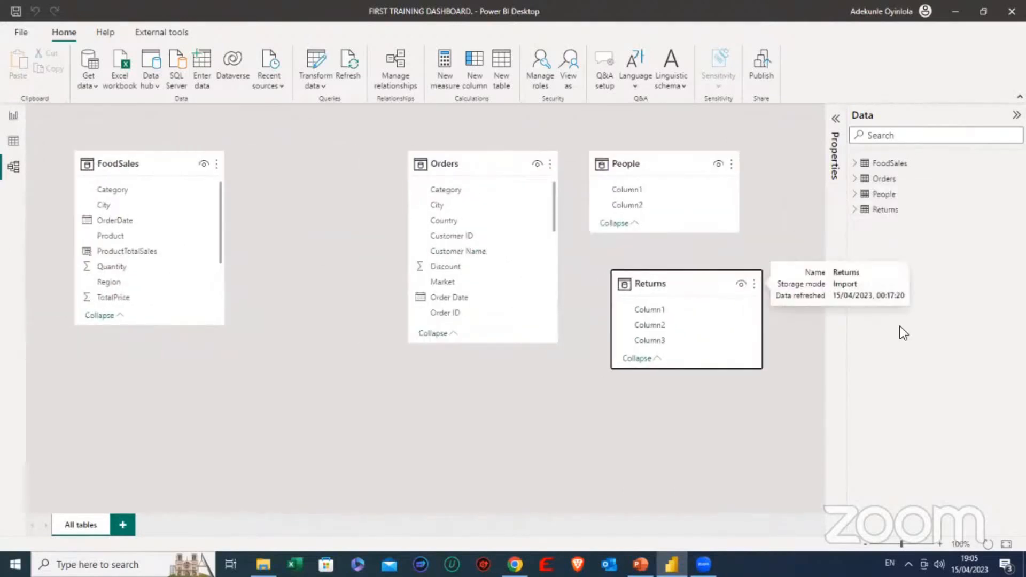
left_click_drag(475, 163, 497, 257)
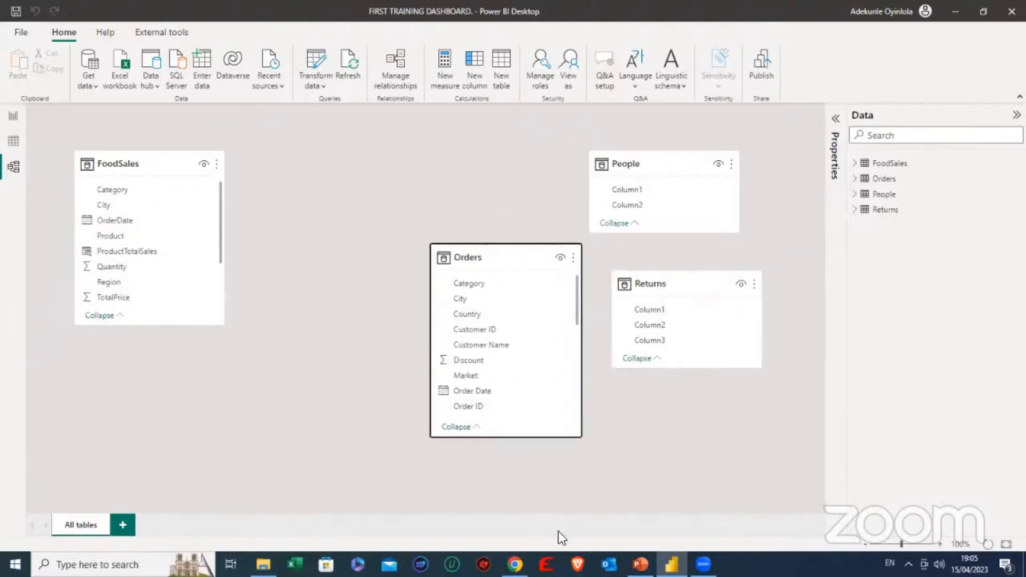
Check the star schema slide in PowerPoint, and in the Power BI model diagram place Returns and People on either side of Orders.
mouse_move(641, 564)
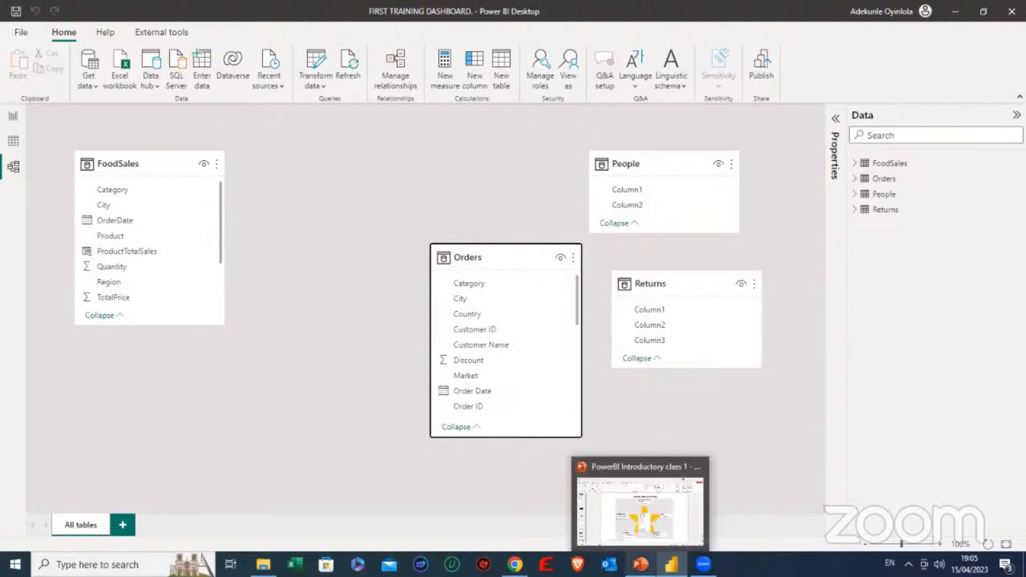
left_click(640, 564)
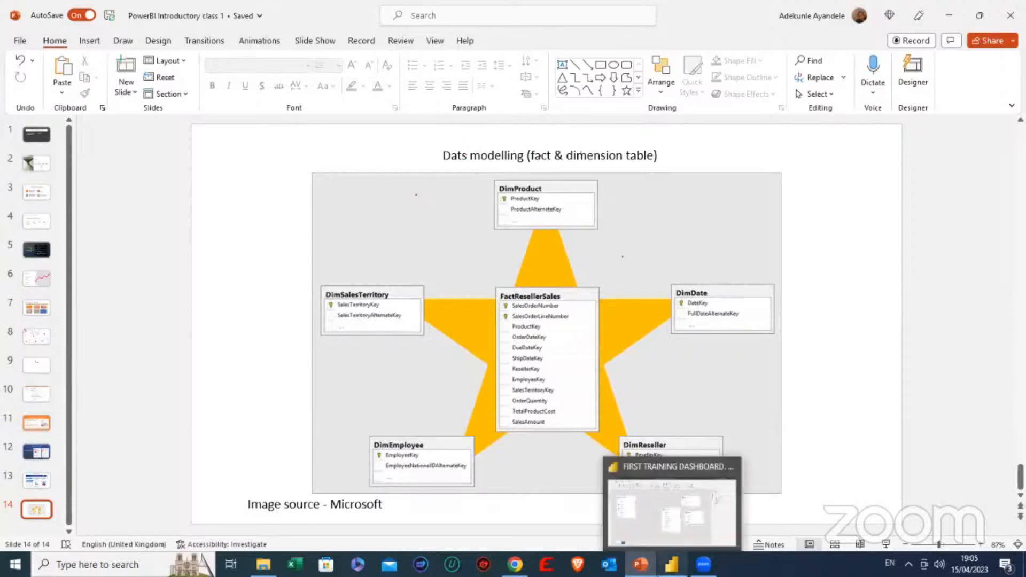
left_click(672, 564)
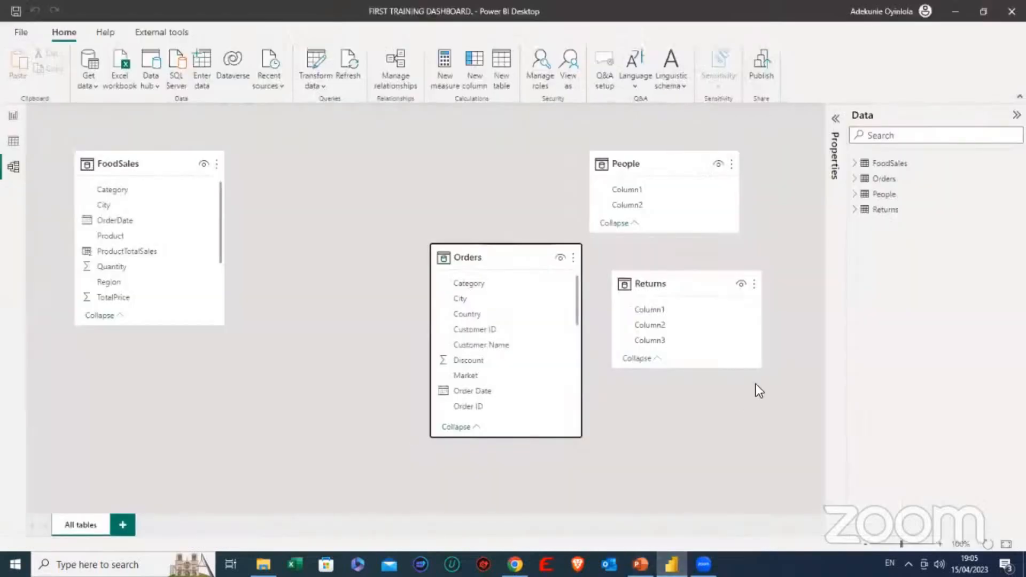
left_click_drag(620, 281, 344, 234)
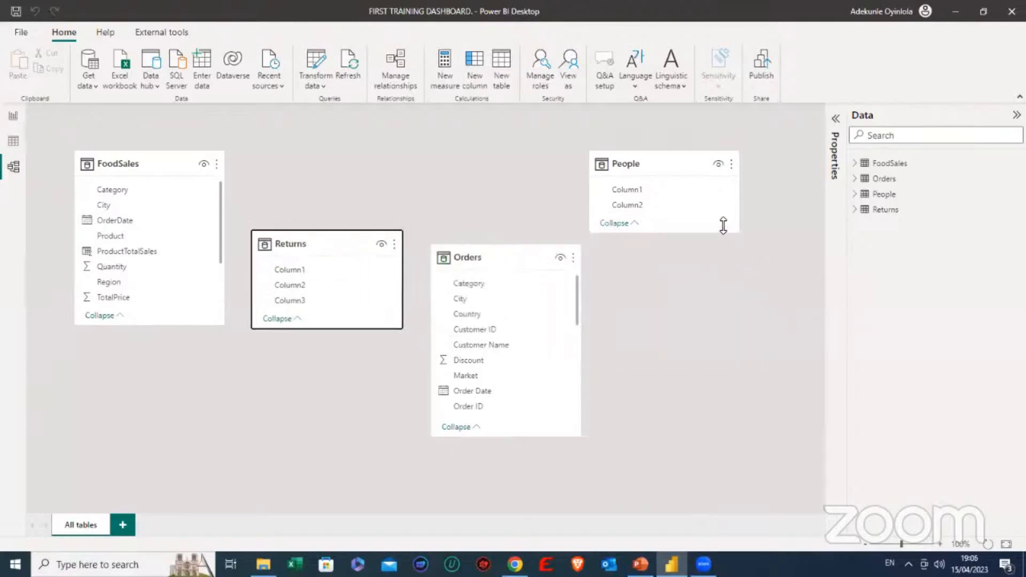
left_click_drag(681, 163, 732, 259)
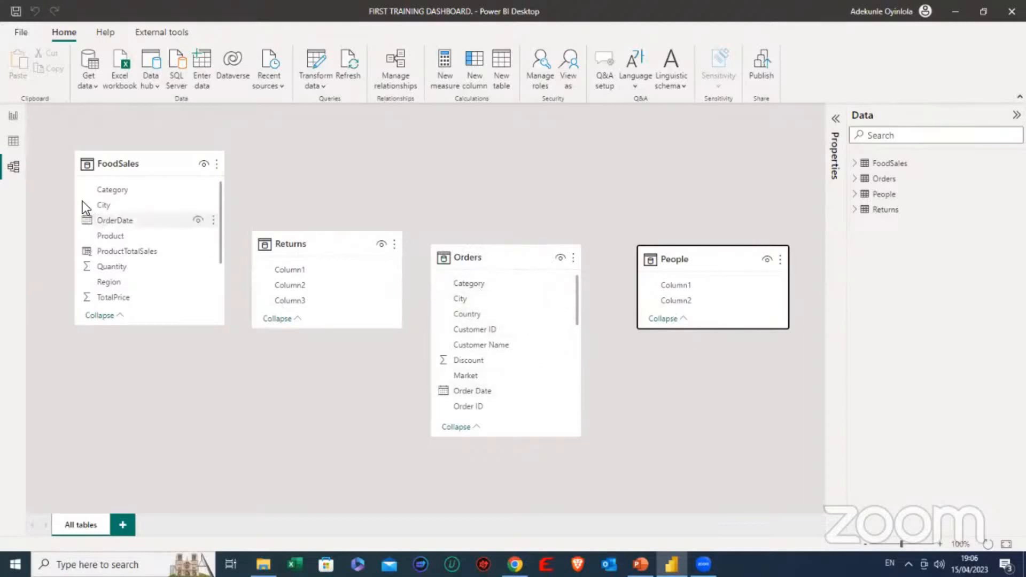
Add a clustered column chart in the empty area of Page 2 with Product Name from Orders on the X-axis.
left_click(14, 115)
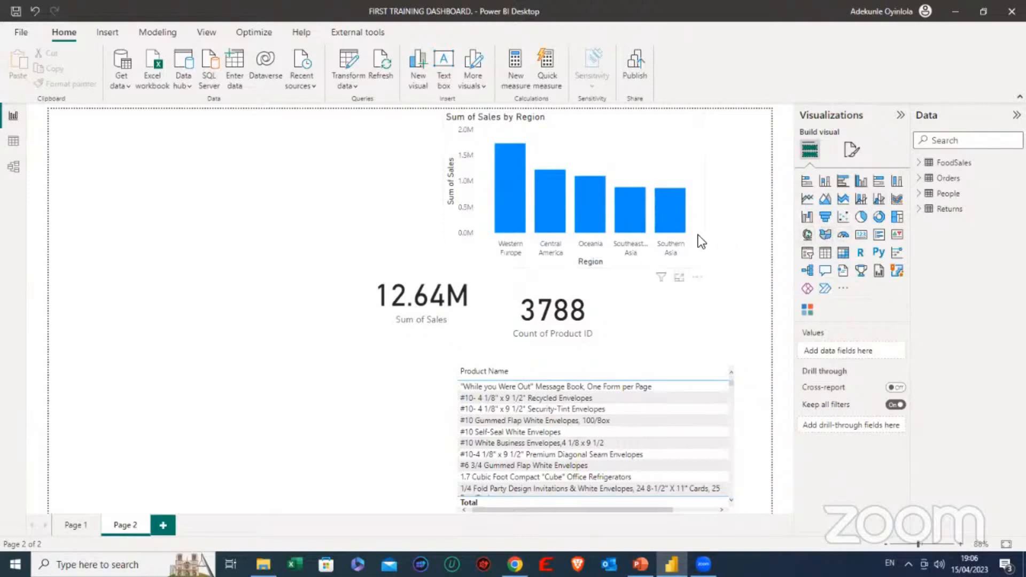
left_click(863, 185)
left_click_drag(203, 403, 282, 269)
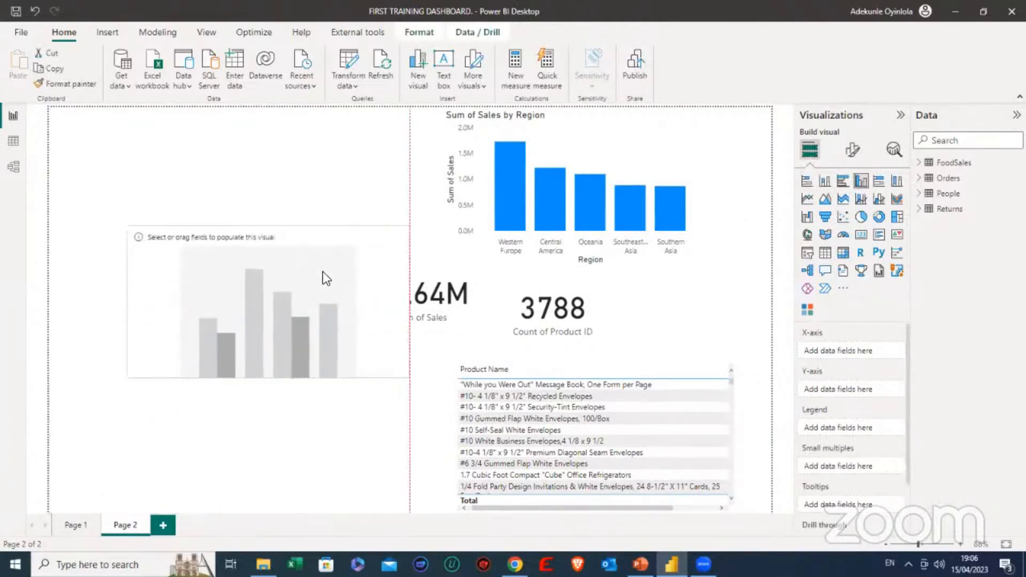
left_click(921, 180)
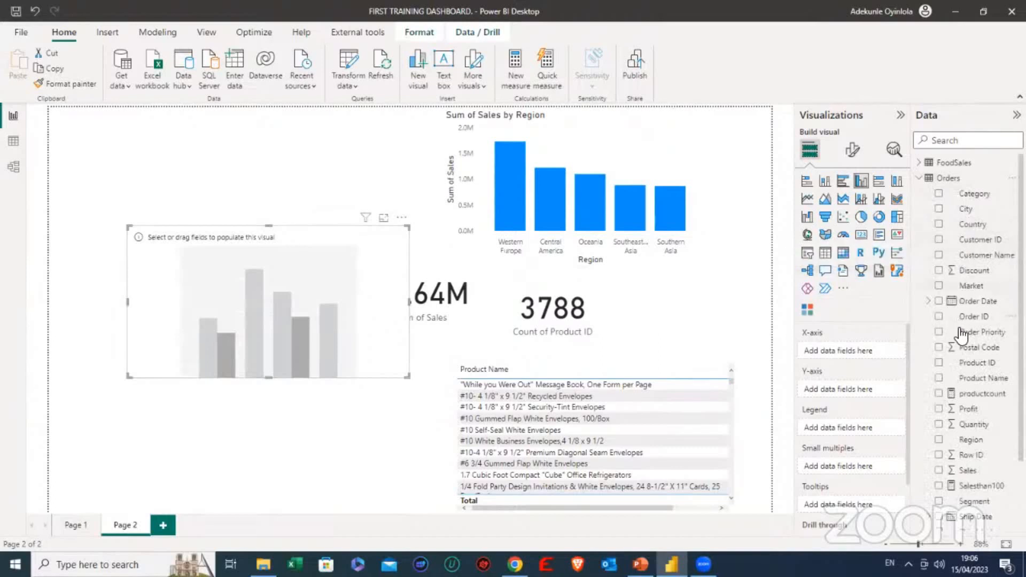
left_click(939, 378)
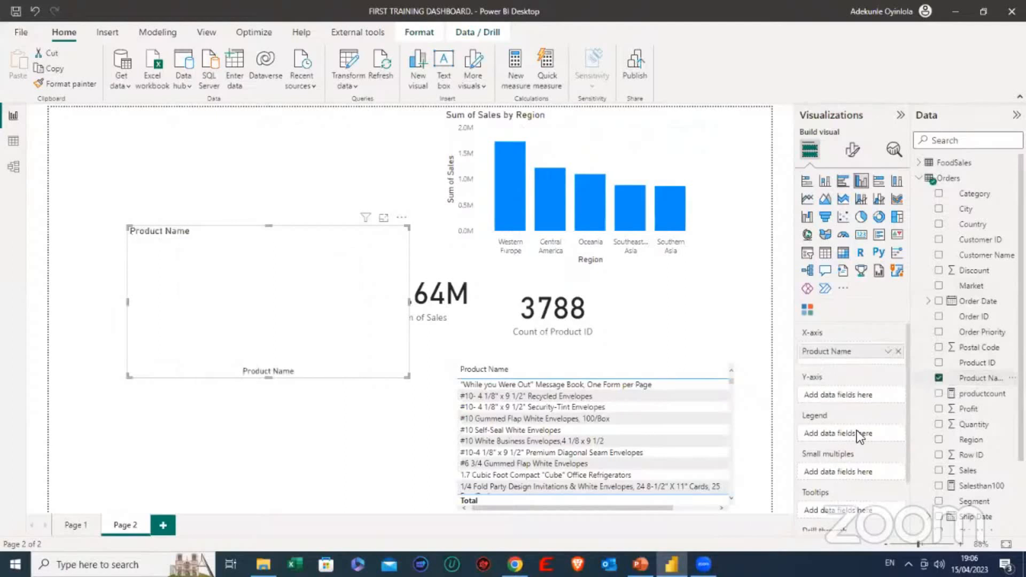
left_click(920, 179)
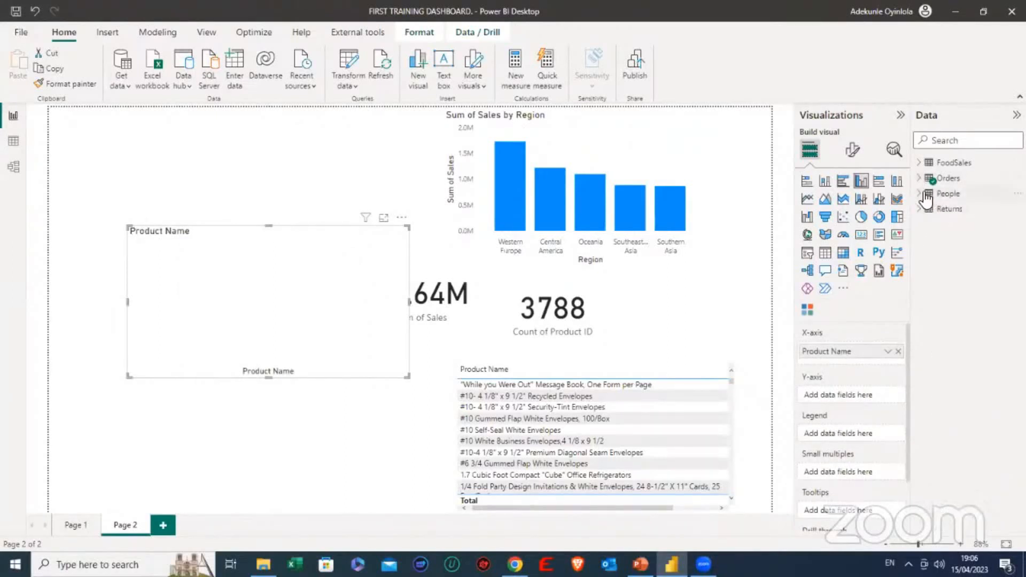
Examine the People table's columns and rows in the data view, then return to the report page.
left_click(926, 199)
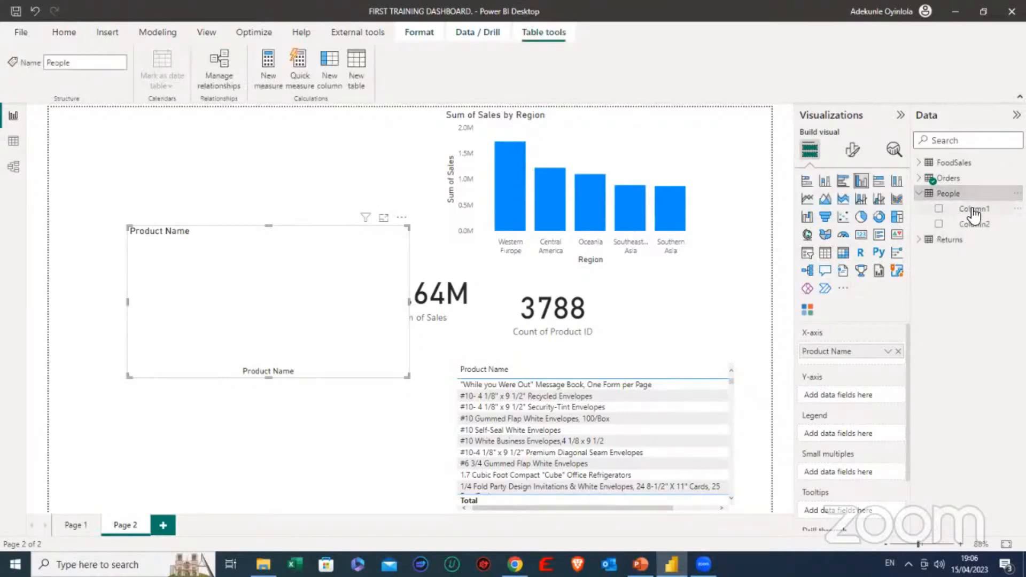
left_click(13, 142)
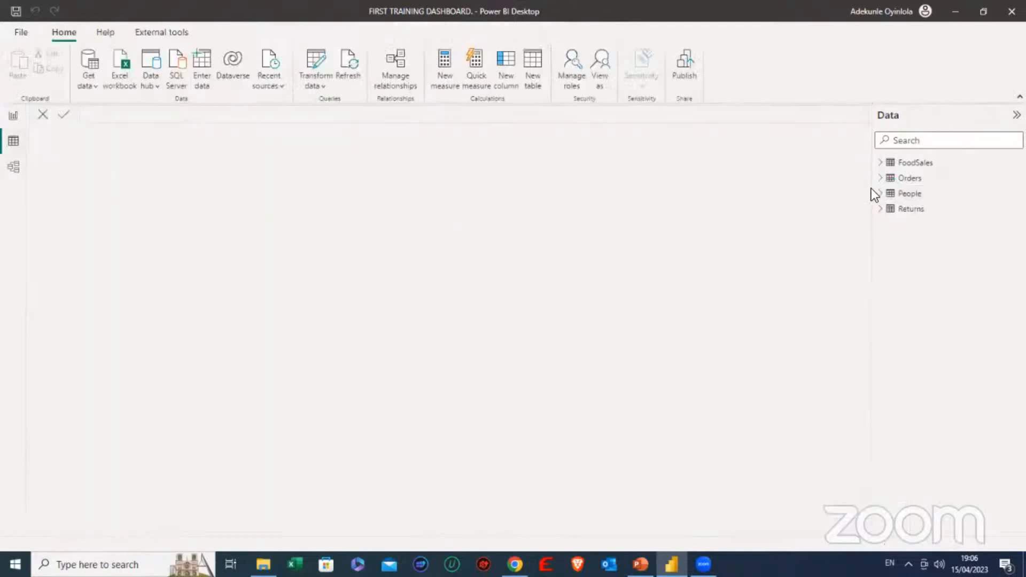
left_click(906, 196)
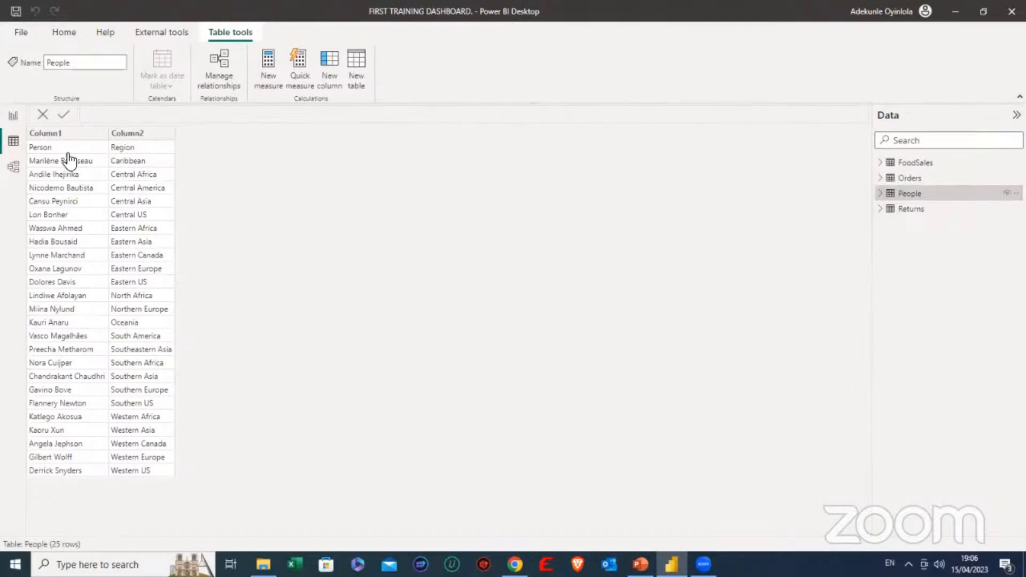
left_click(13, 115)
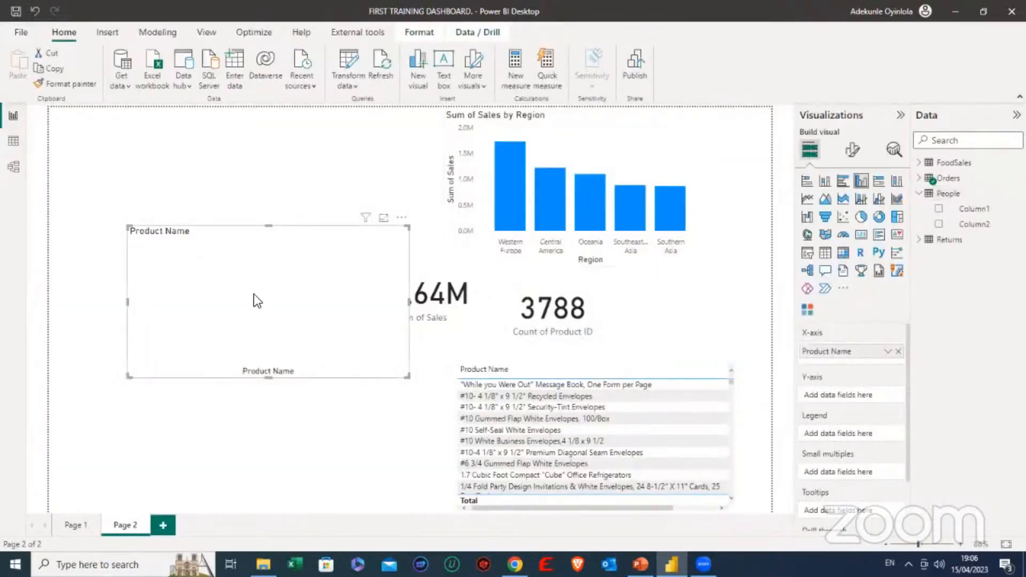
Move the Product Name chart clear of the Sum of Sales card and add Column2 from People as its legend.
left_click_drag(254, 300, 201, 276)
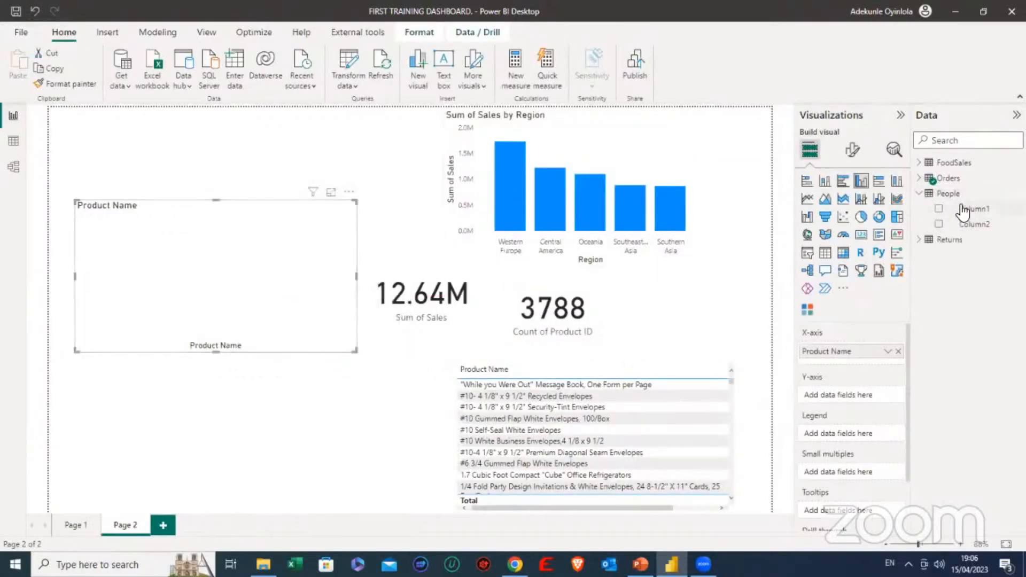
left_click(939, 224)
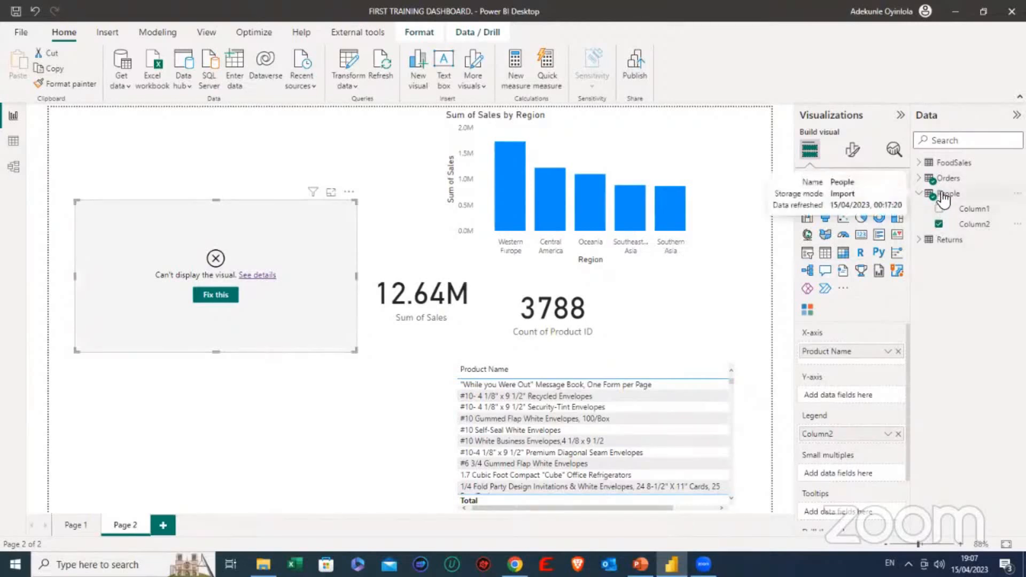
Create a relationship in the model diagram from Column2 in People to Region in Orders.
left_click(14, 166)
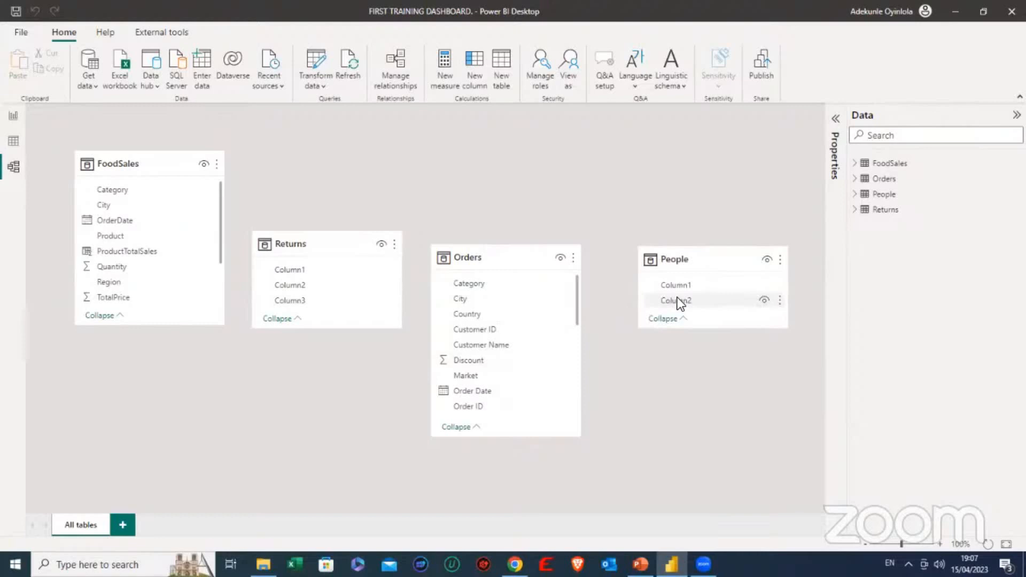
scroll(506, 358, "down", 1)
scroll(506, 358, "down", 7)
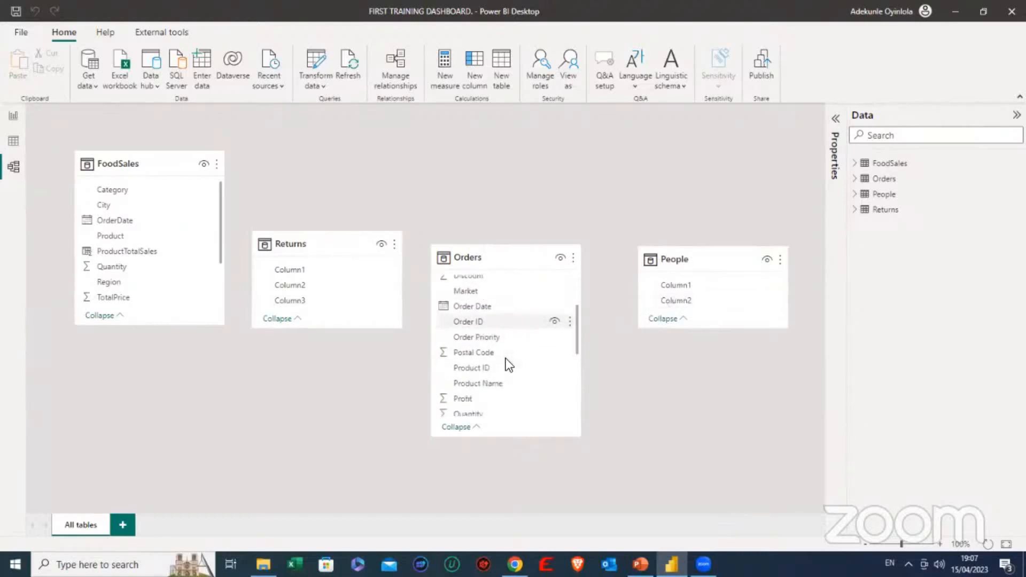
scroll(509, 365, "down", 1)
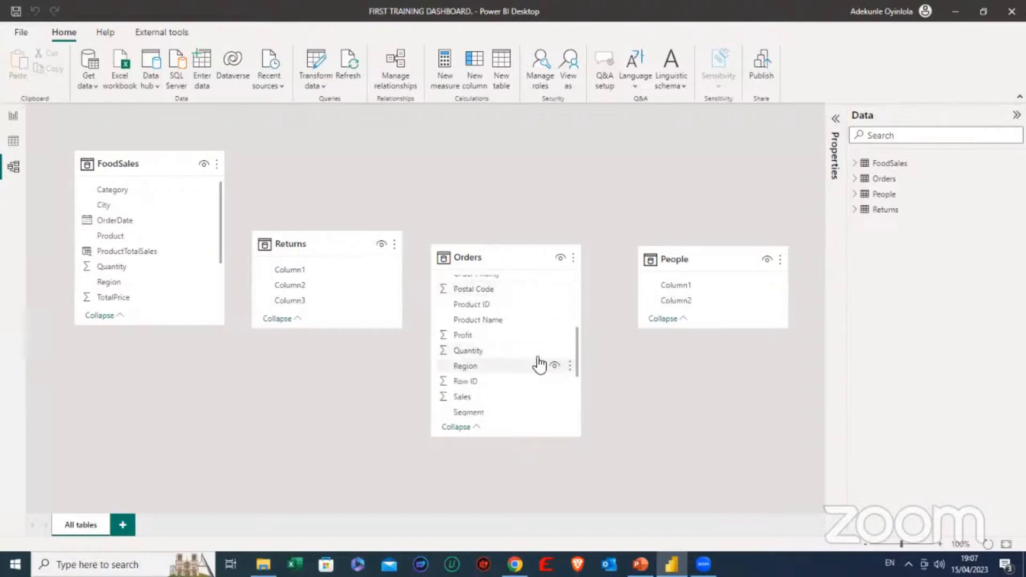
left_click(694, 300)
left_click_drag(694, 301, 486, 368)
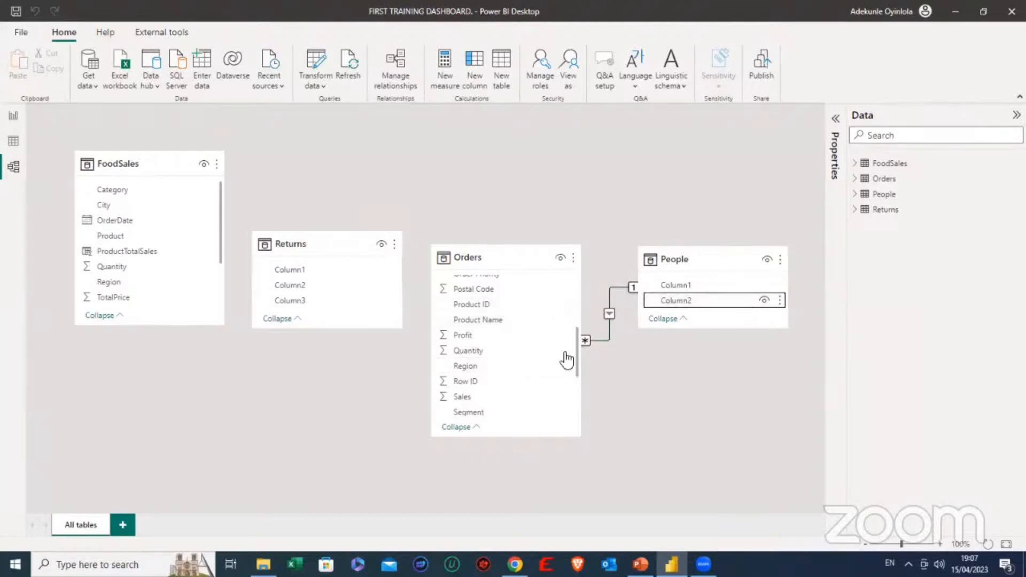
On Page 2, add Profit from Orders to the Product Name chart's Y-axis and remove Column2 from its legend.
left_click(13, 116)
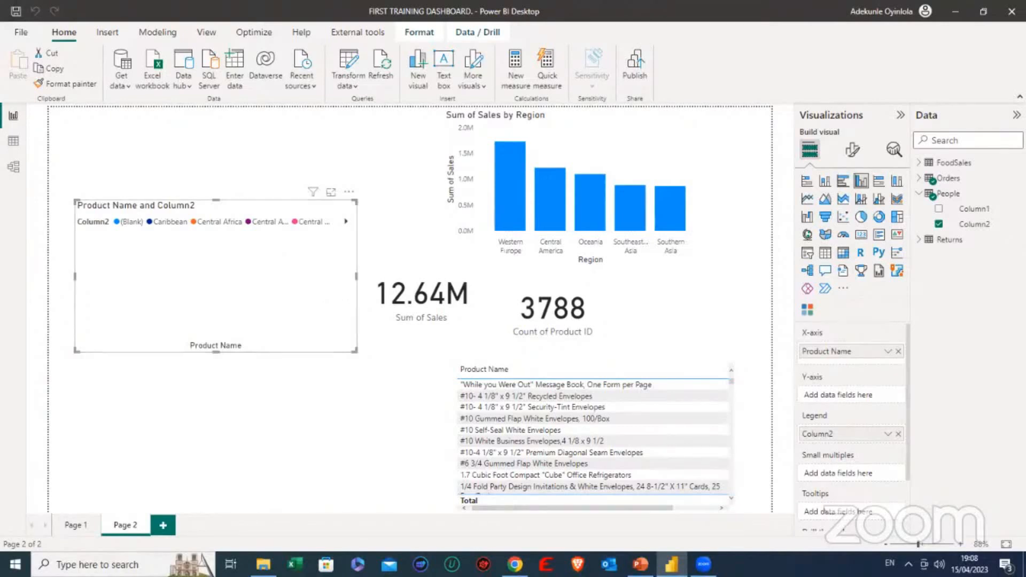
left_click(940, 210)
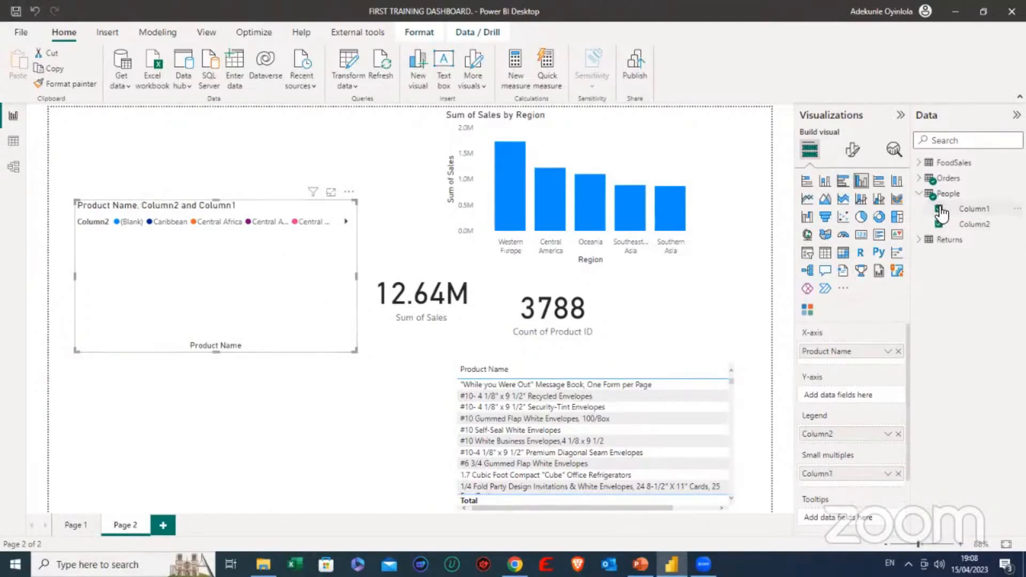
left_click(940, 210)
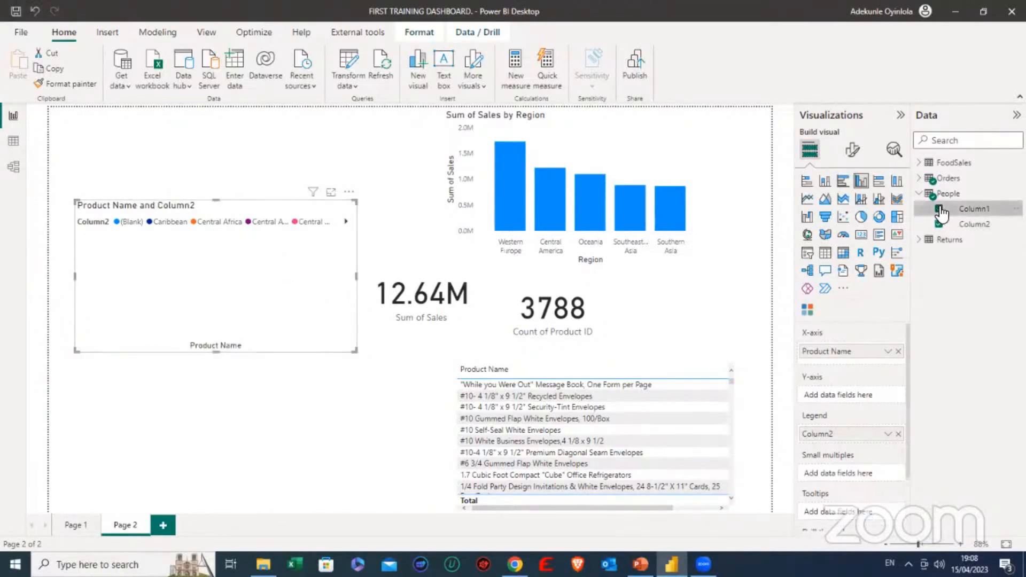
left_click(930, 179)
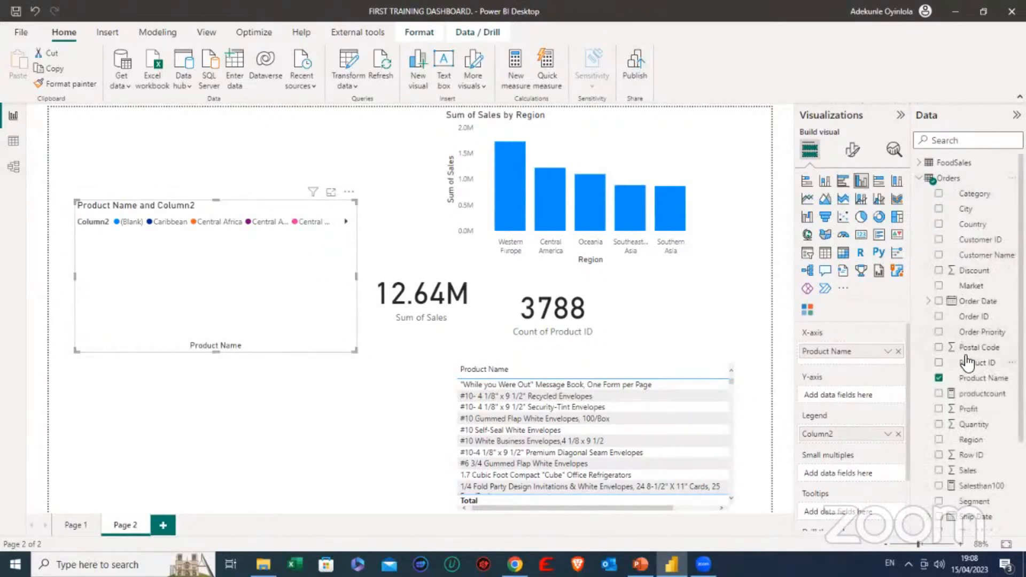
left_click(940, 409)
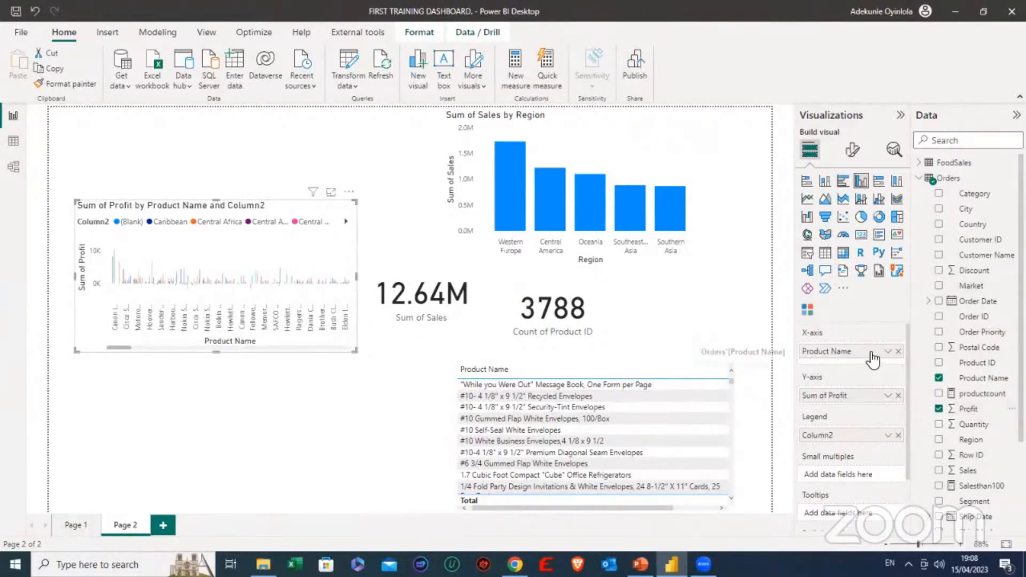
left_click(898, 435)
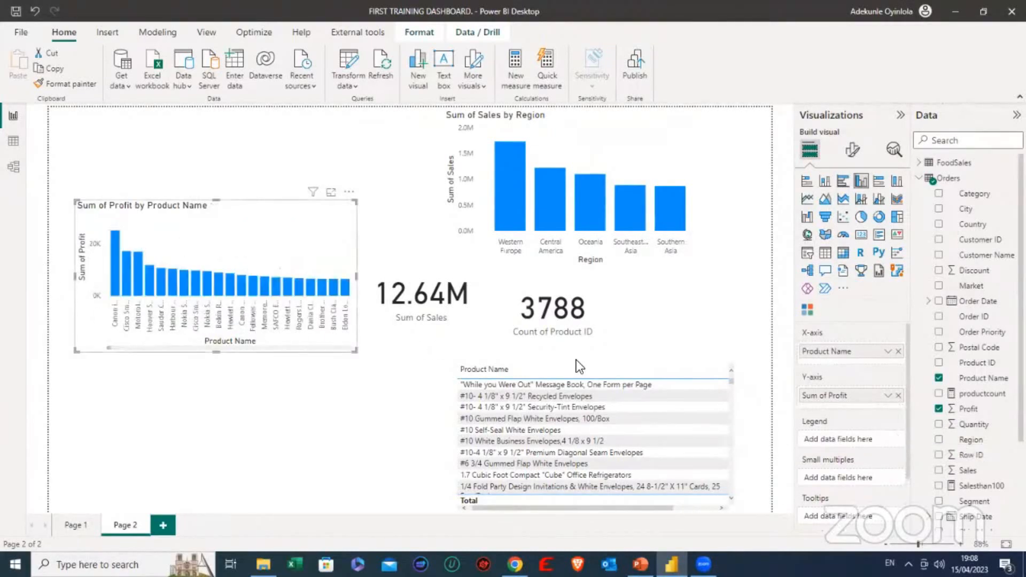
Add a slicer on Column2 from People below the profit chart, and shorten its frame.
left_click(271, 151)
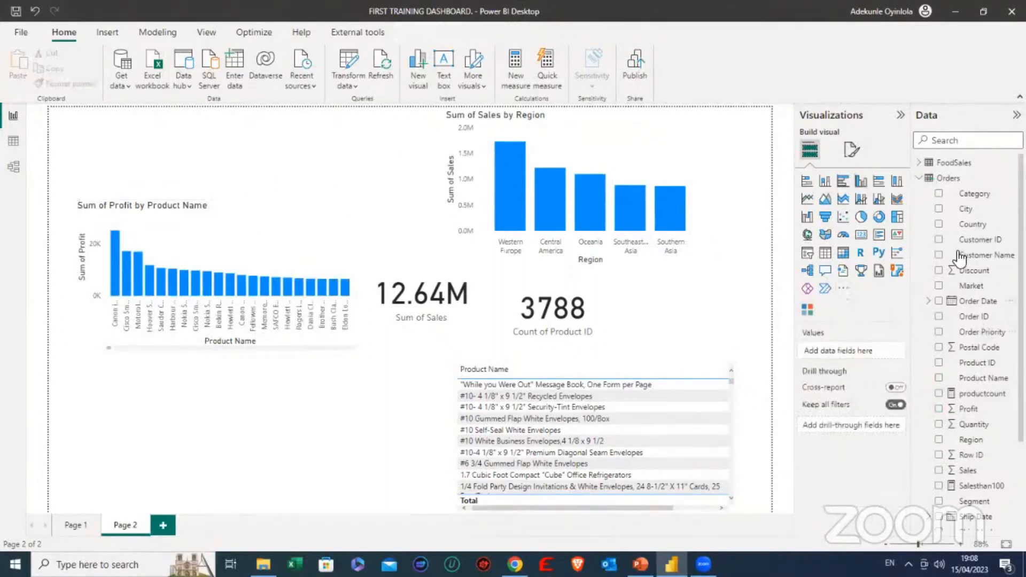
left_click(921, 178)
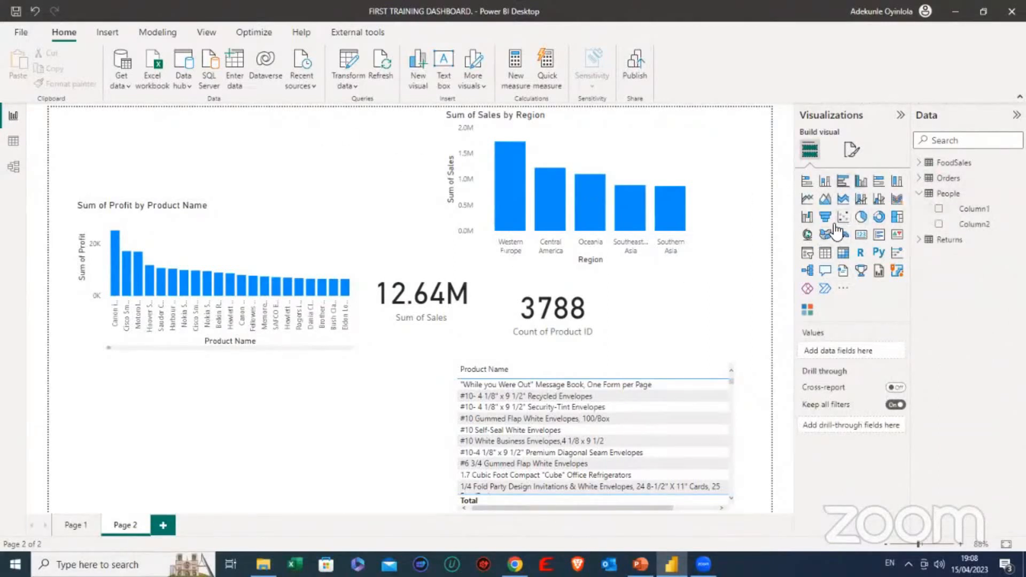
left_click(807, 252)
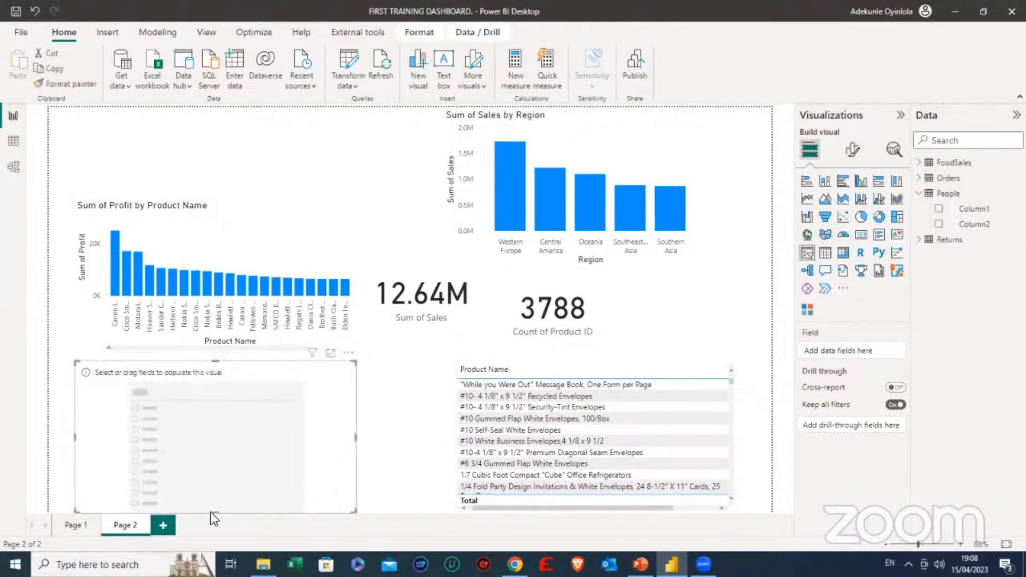
left_click_drag(214, 512, 233, 436)
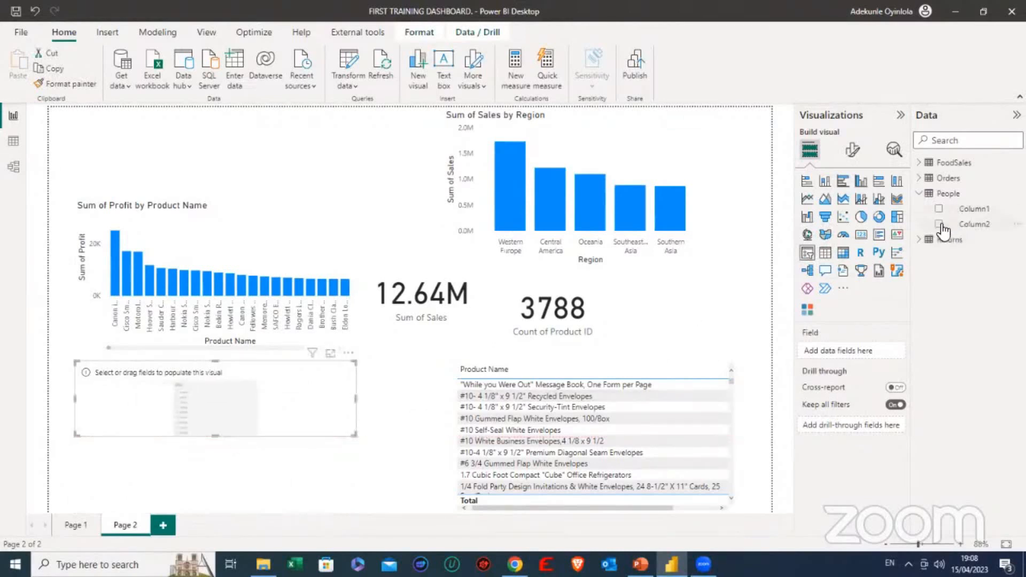
left_click(939, 225)
Filter the page with the Column2 slicer by Caribbean, Central Africa and finally Central America.
left_click(88, 400)
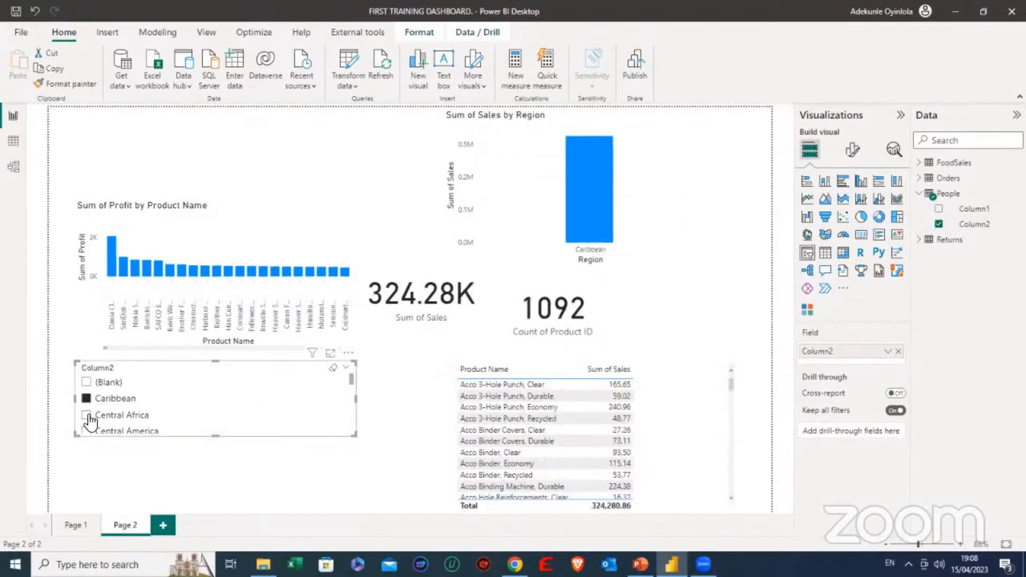
left_click(86, 416)
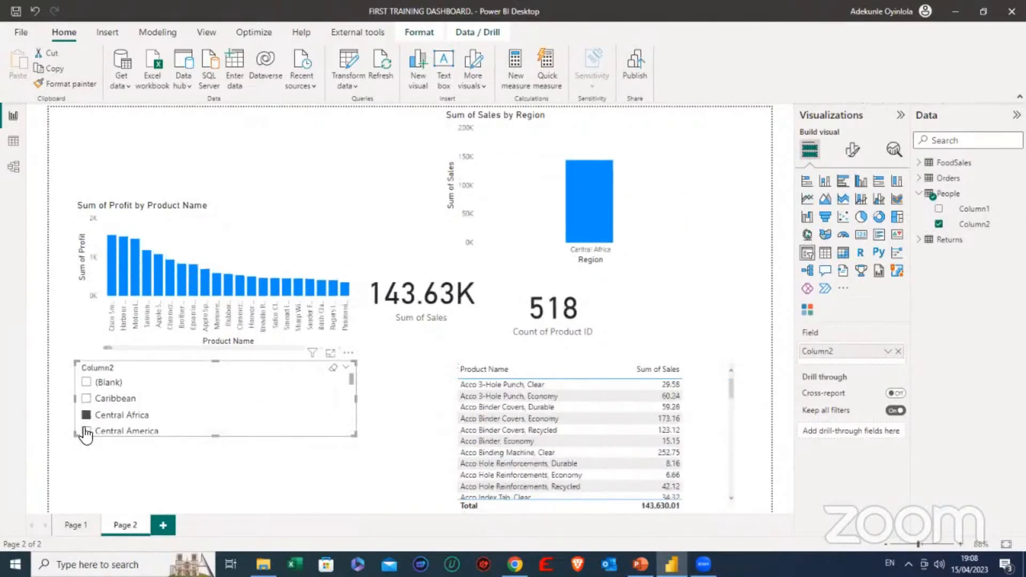
scroll(86, 413, "down", 2)
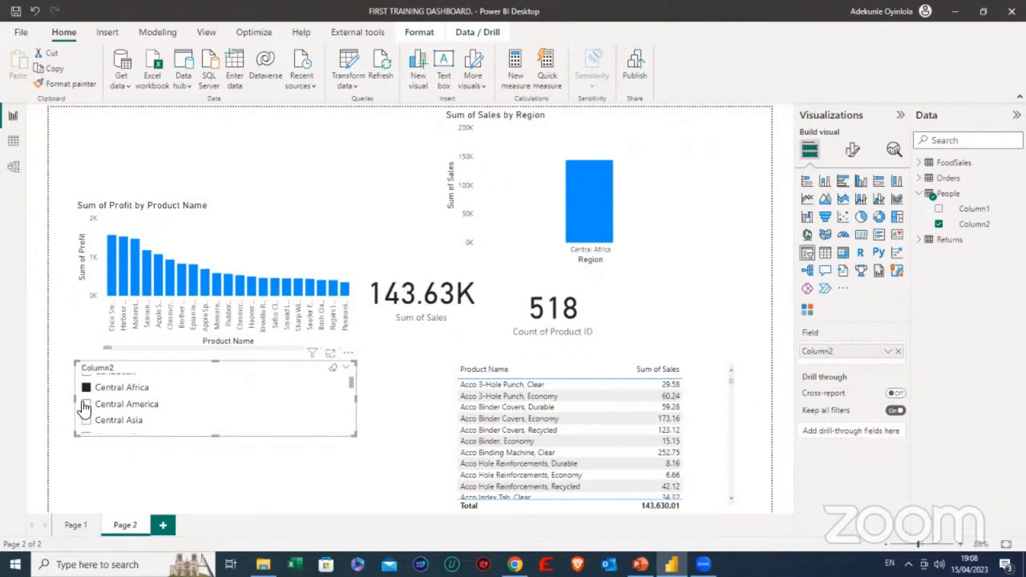
left_click(85, 405)
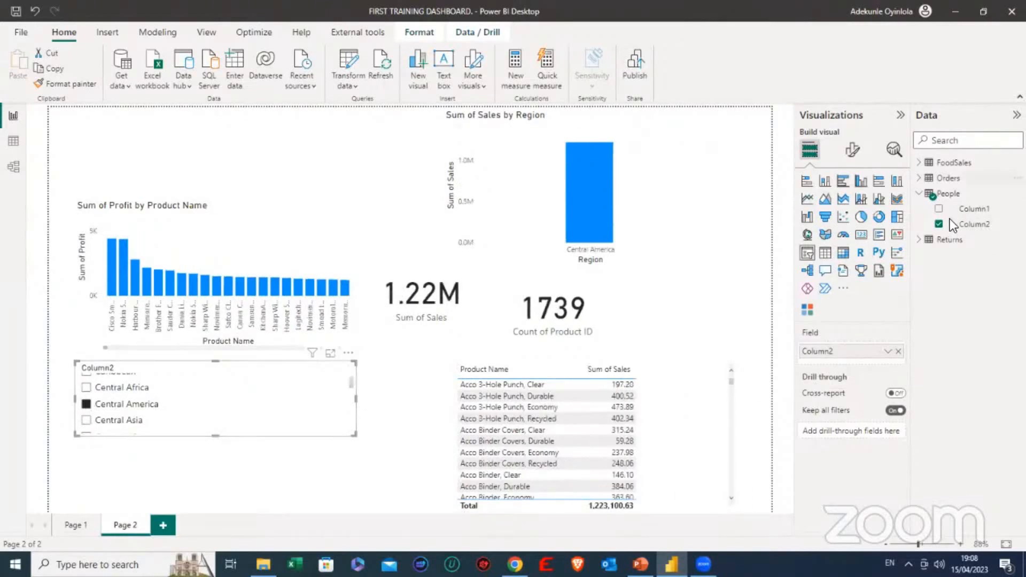
Examine the relationship between People and Orders in the model diagram, and check the same link in the Class Tut 2 file.
left_click(22, 163)
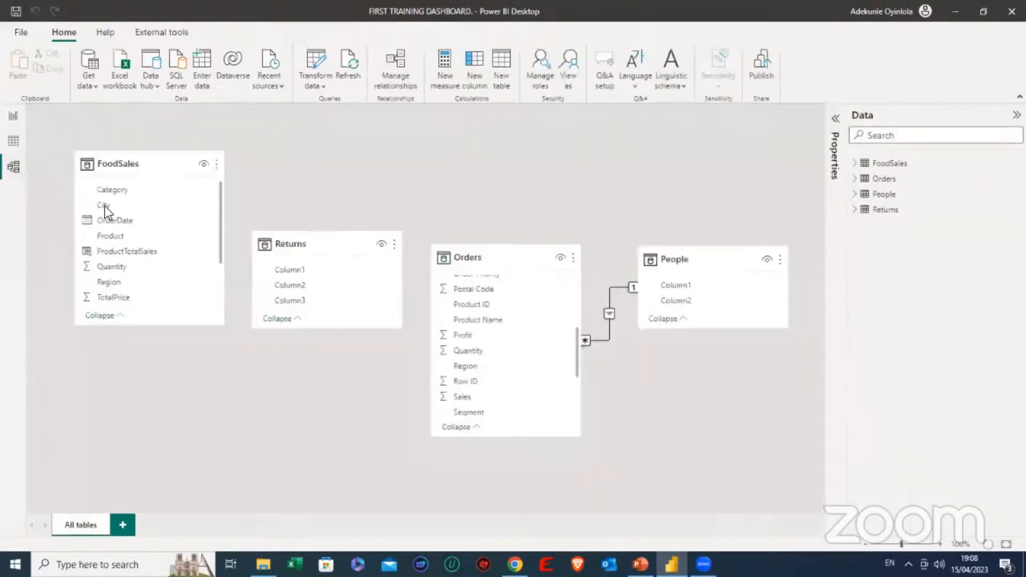
left_click(14, 117)
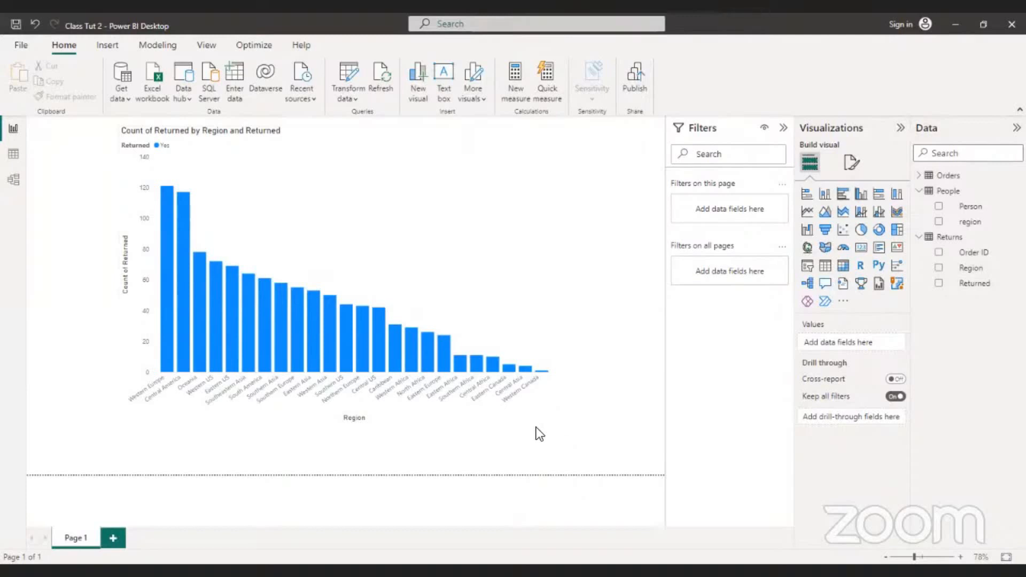
left_click(13, 182)
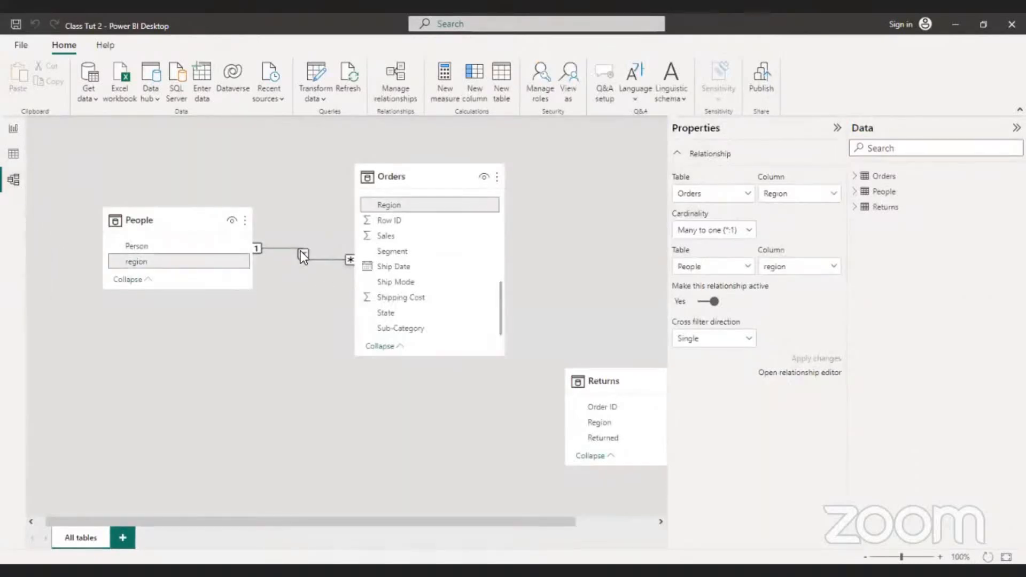
left_click(12, 131)
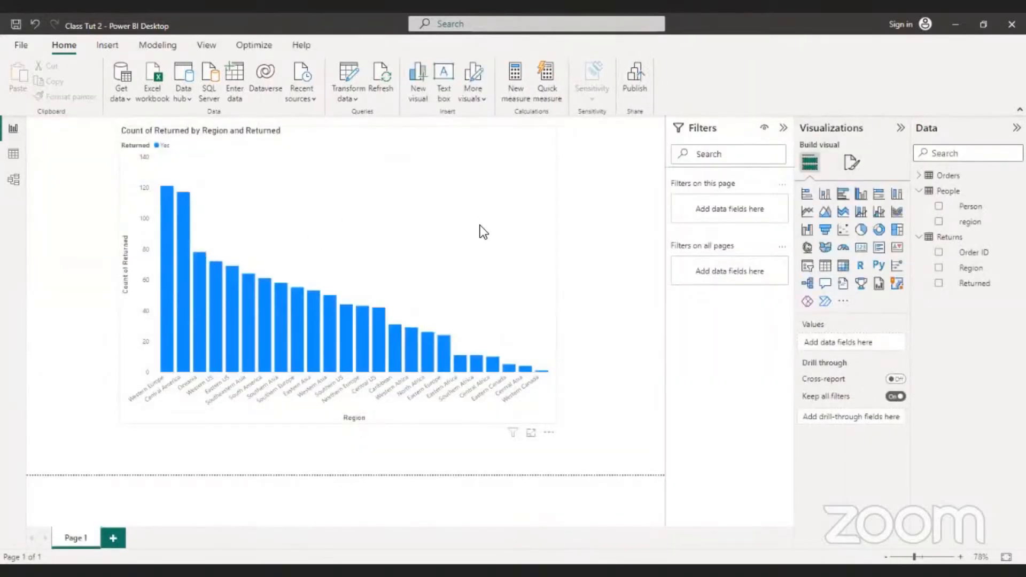
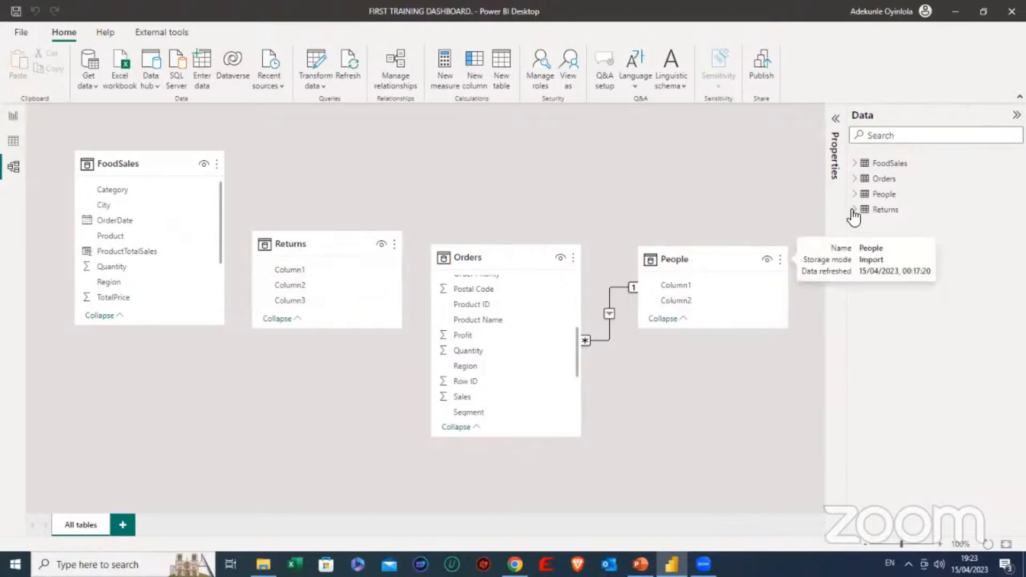
In the FIRST TRAINING DASHBOARD data view, rename Column1 of the People table to Employee.
left_click(14, 143)
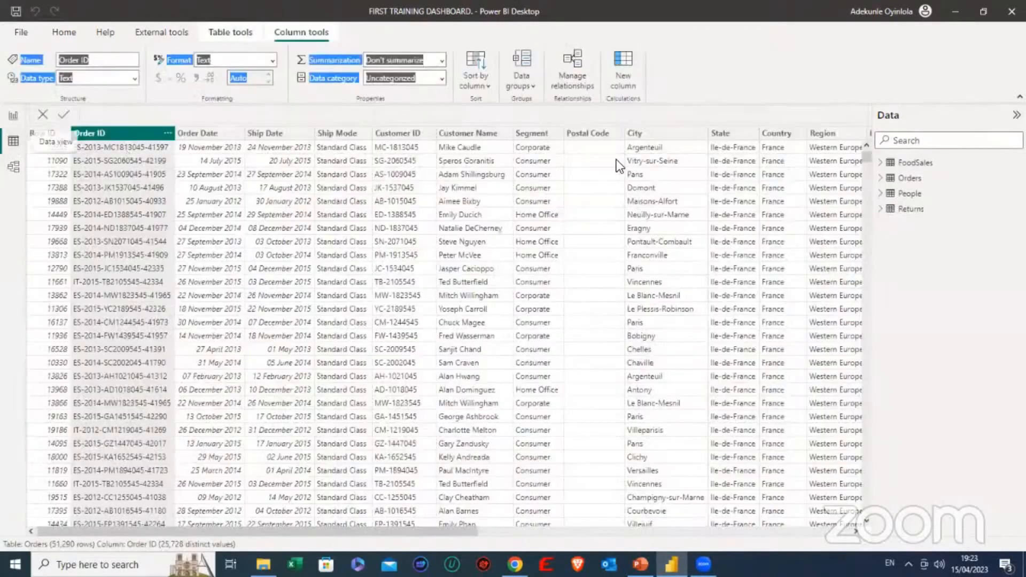
left_click(908, 193)
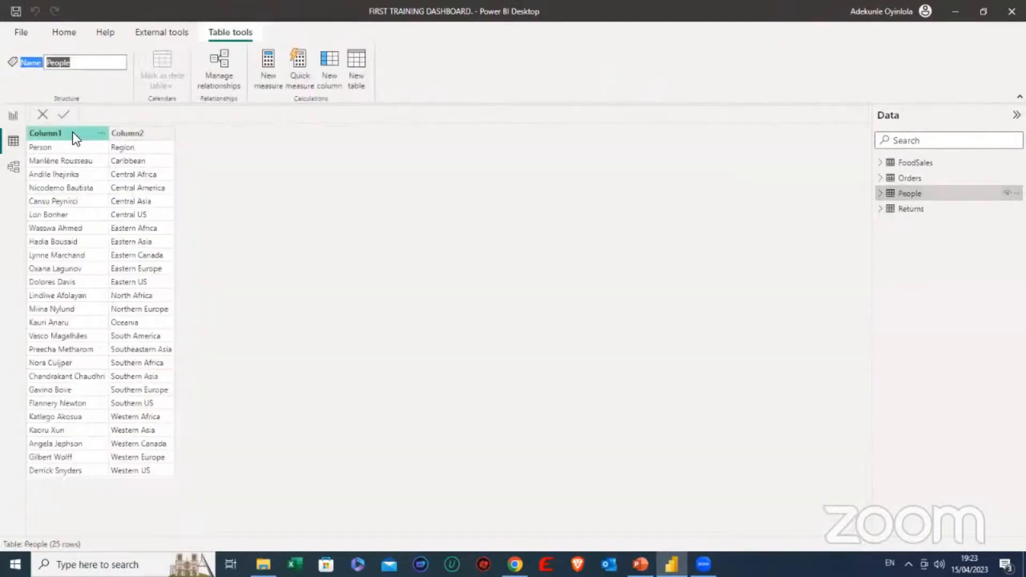
left_click(70, 133)
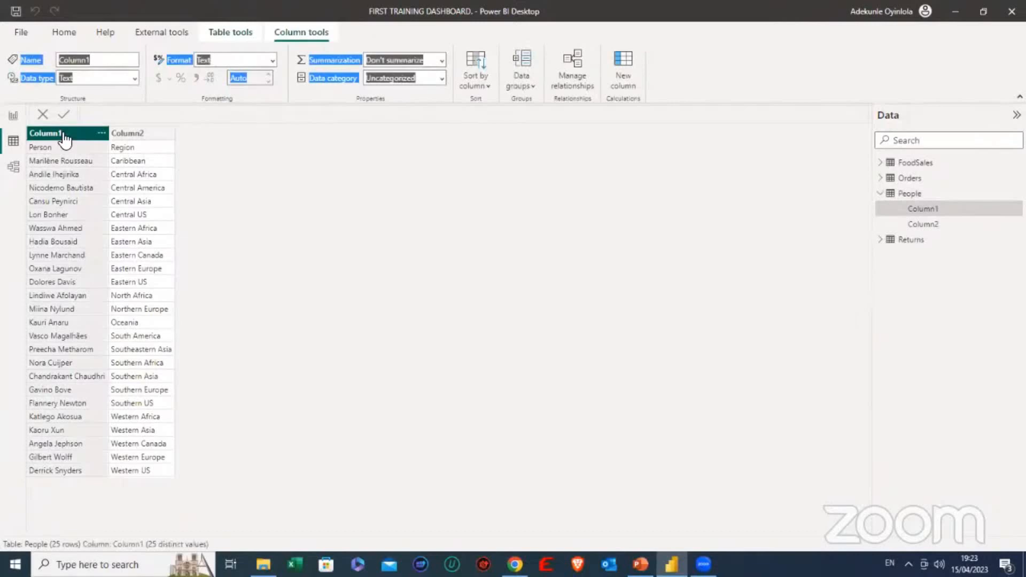
double_click(64, 133)
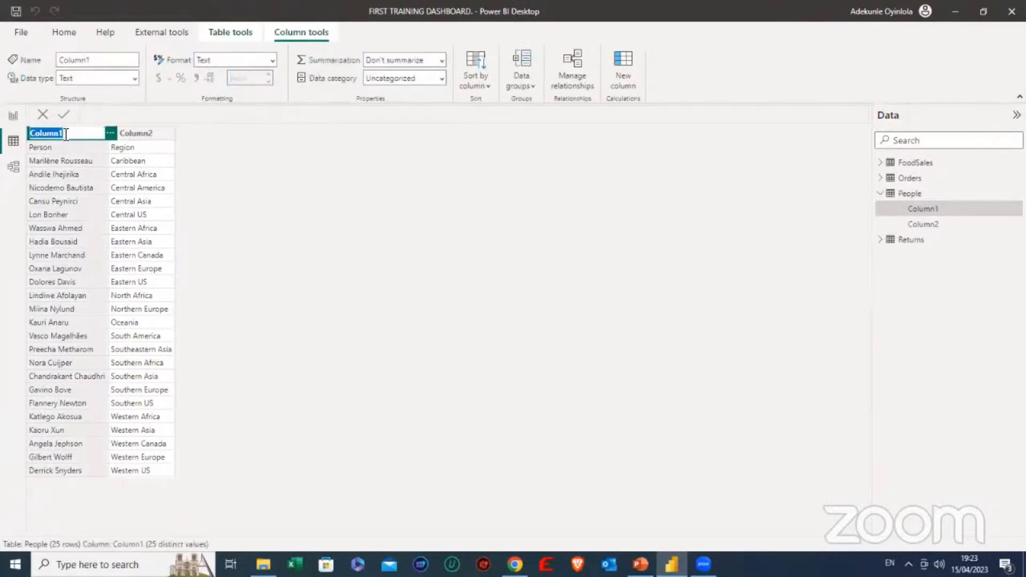
key("BackSpace")
type("Employee")
key("Escape")
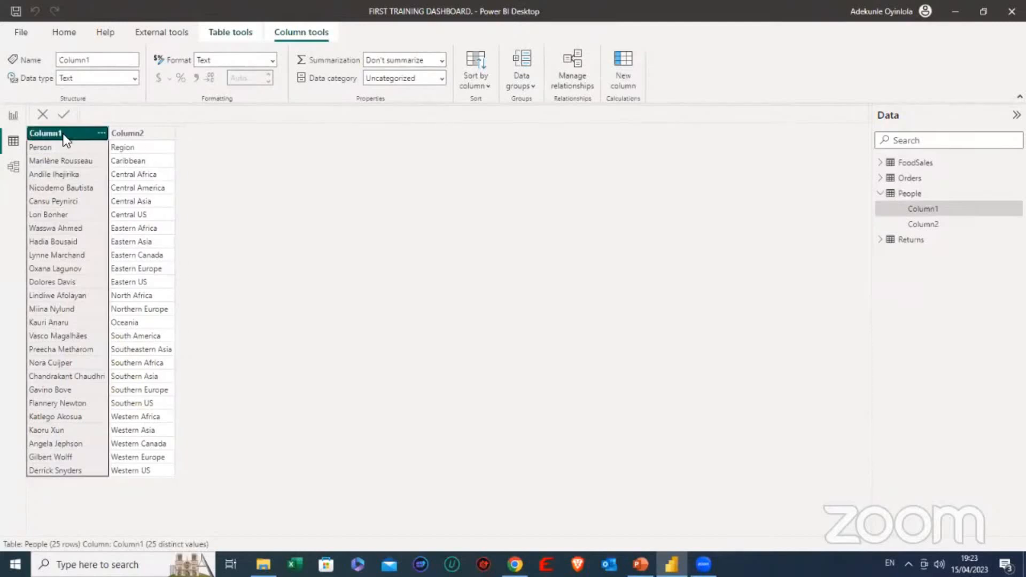
left_click(152, 132)
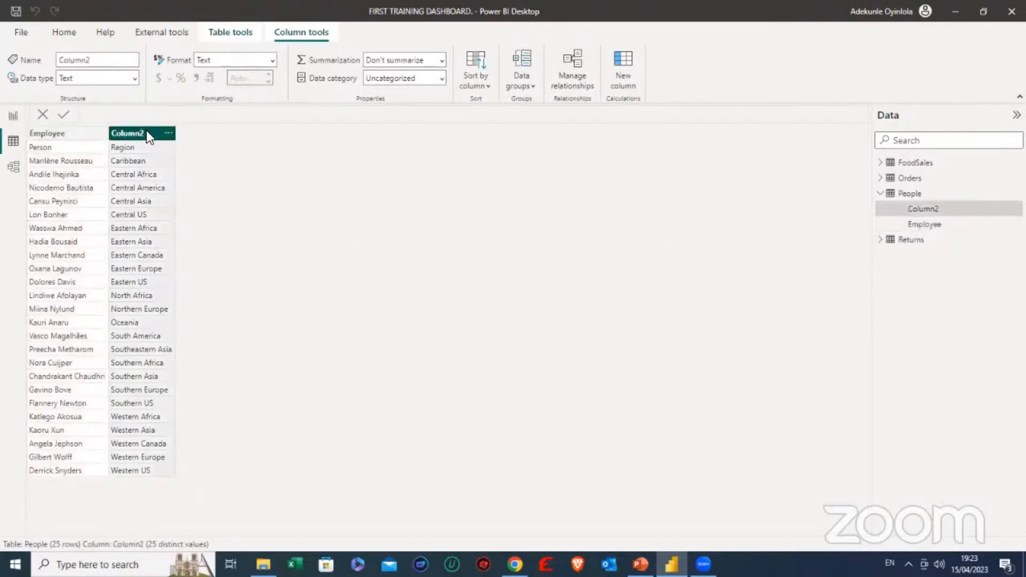
Rename Column2 of the People table to Region.
double_click(147, 131)
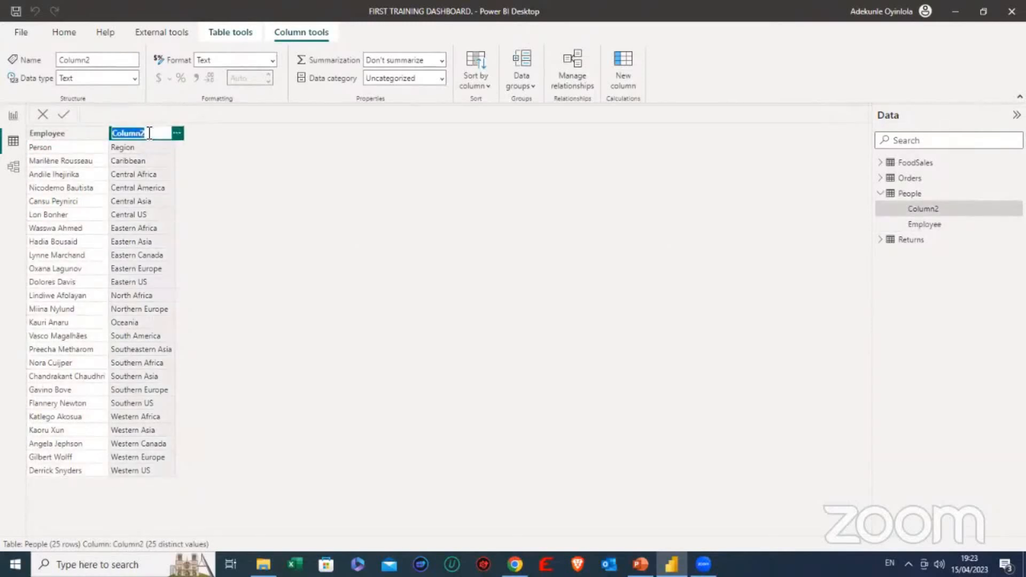
key("BackSpace")
type("Region")
key("Return")
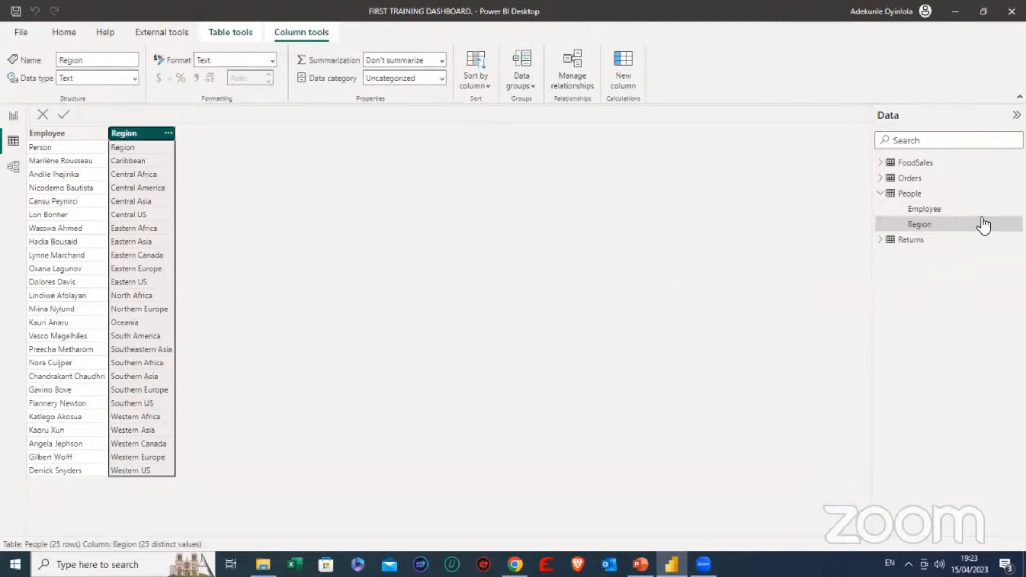
Rename Column2 of the Returns table, which holds the order codes, to Order ID.
left_click(912, 242)
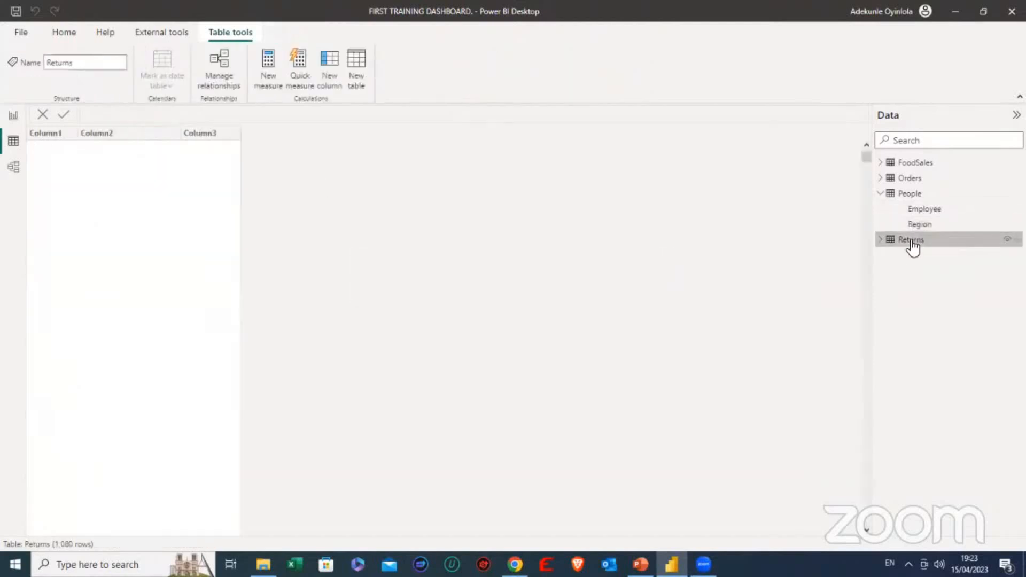
left_click(133, 130)
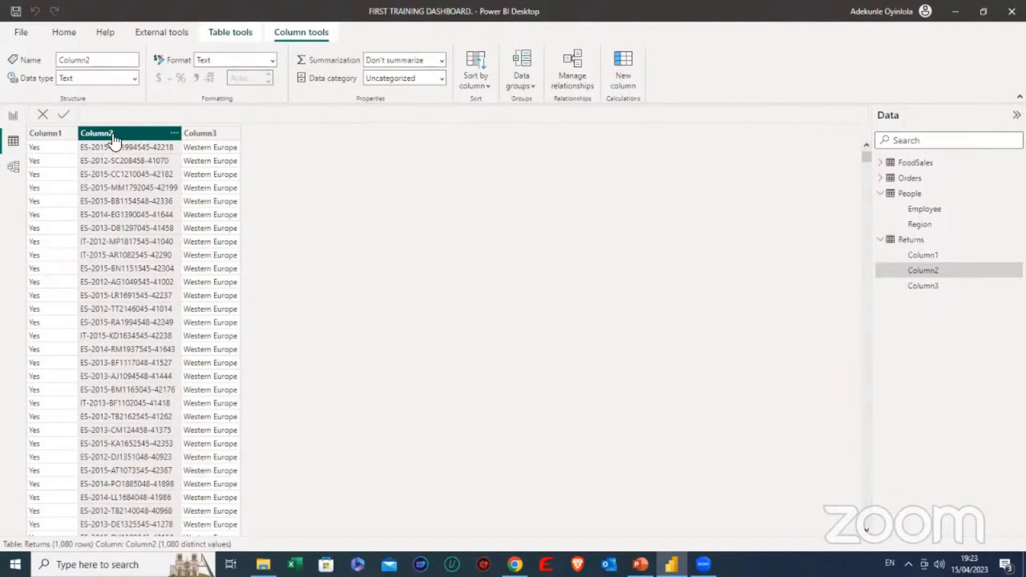
double_click(114, 134)
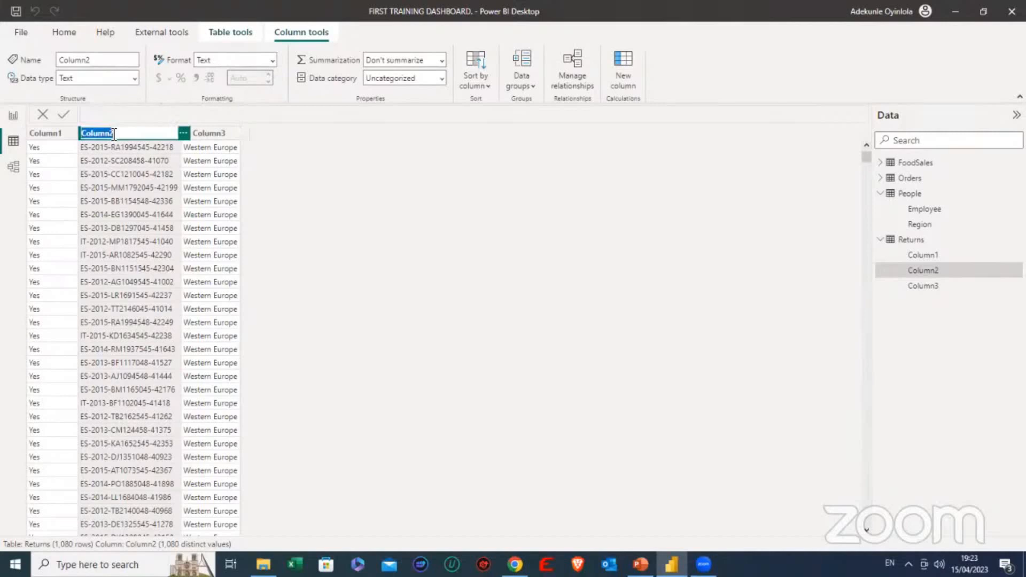
type("Order ID")
key("Escape")
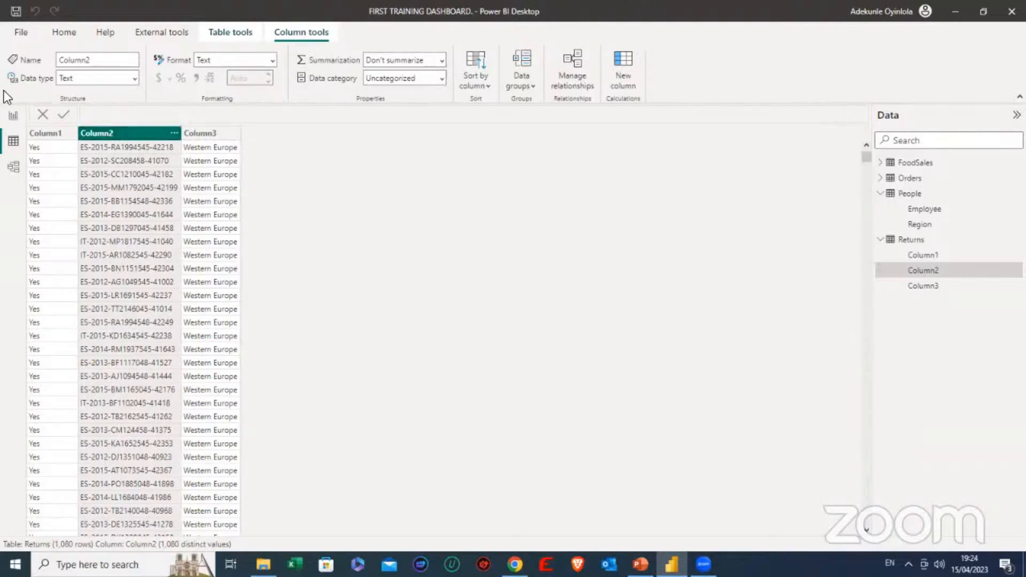
In the model diagram, link the Order ID field of Orders to the Order ID field of Returns.
left_click(14, 168)
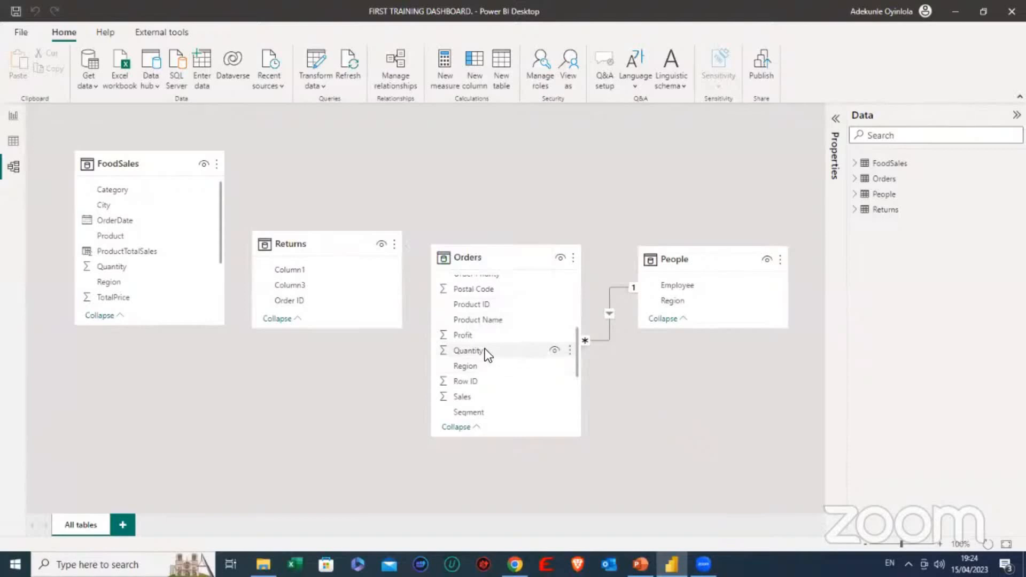
scroll(485, 348, "down", 3)
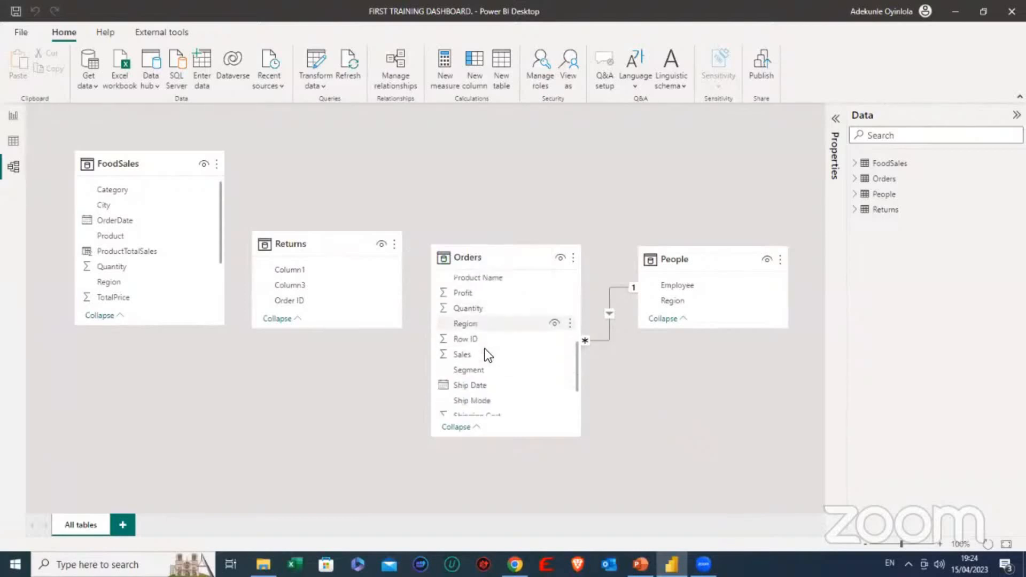
scroll(485, 349, "down", 3)
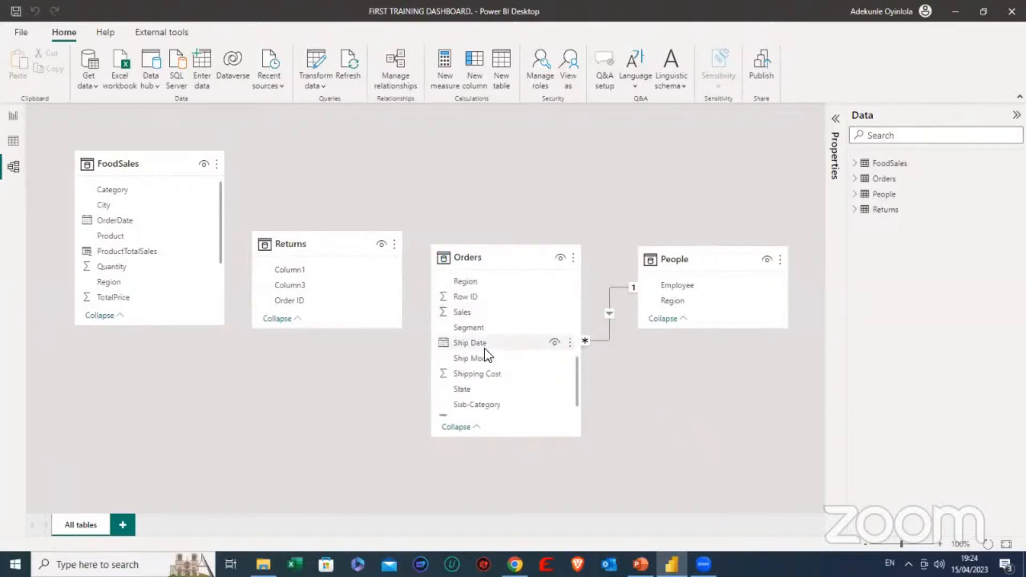
scroll(486, 355, "down", 2)
scroll(486, 349, "up", 3)
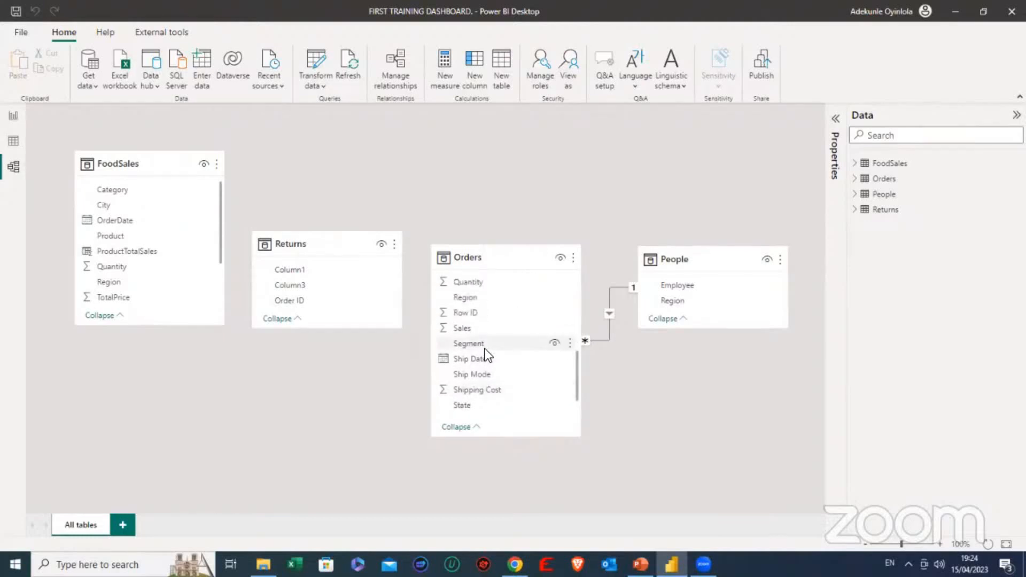
scroll(485, 349, "up", 1)
scroll(485, 349, "up", 6)
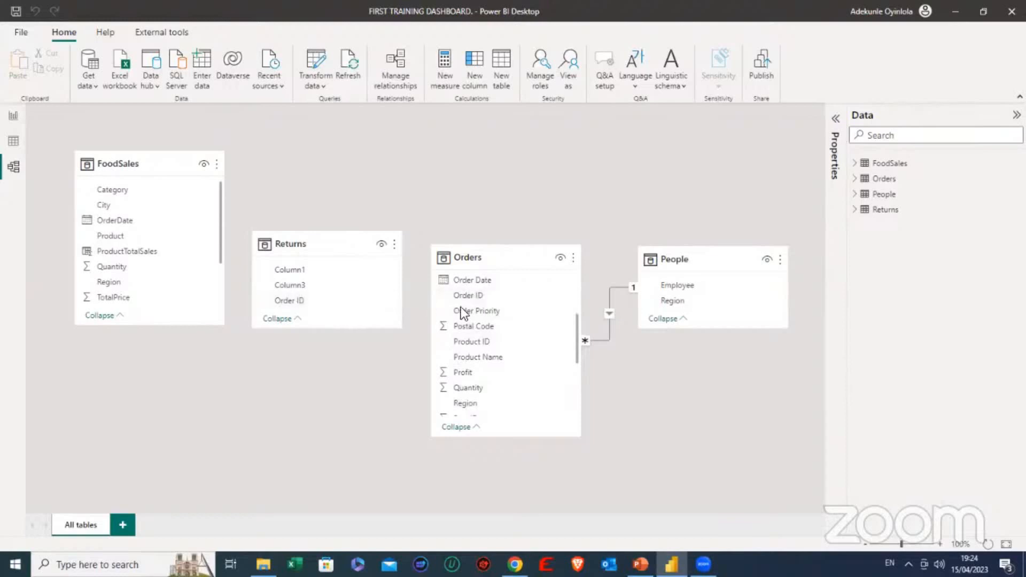
left_click_drag(487, 290, 329, 295)
Return to the report page and look through the regions offered by the Region slicer below the profit chart.
left_click(13, 116)
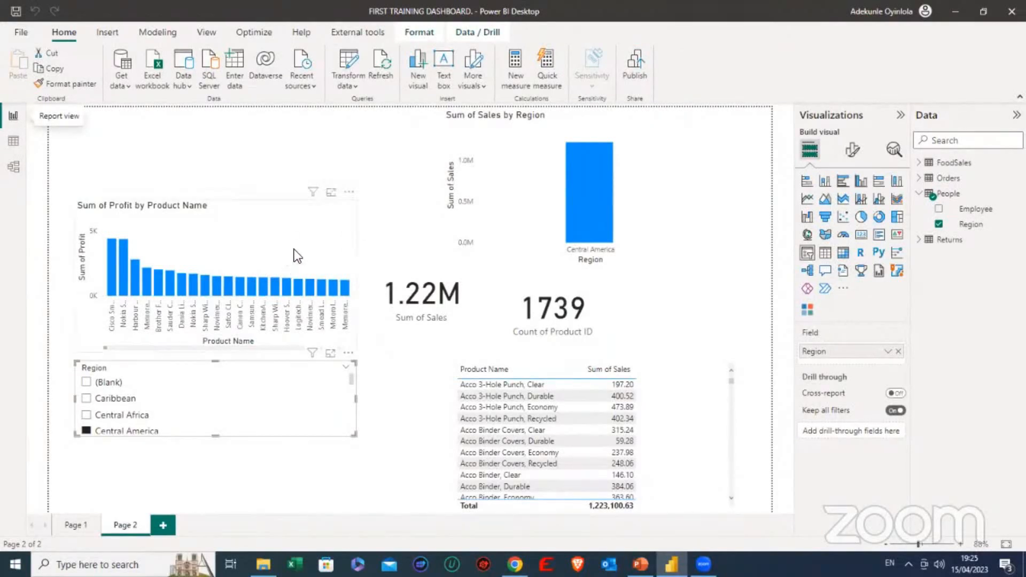
left_click(311, 243)
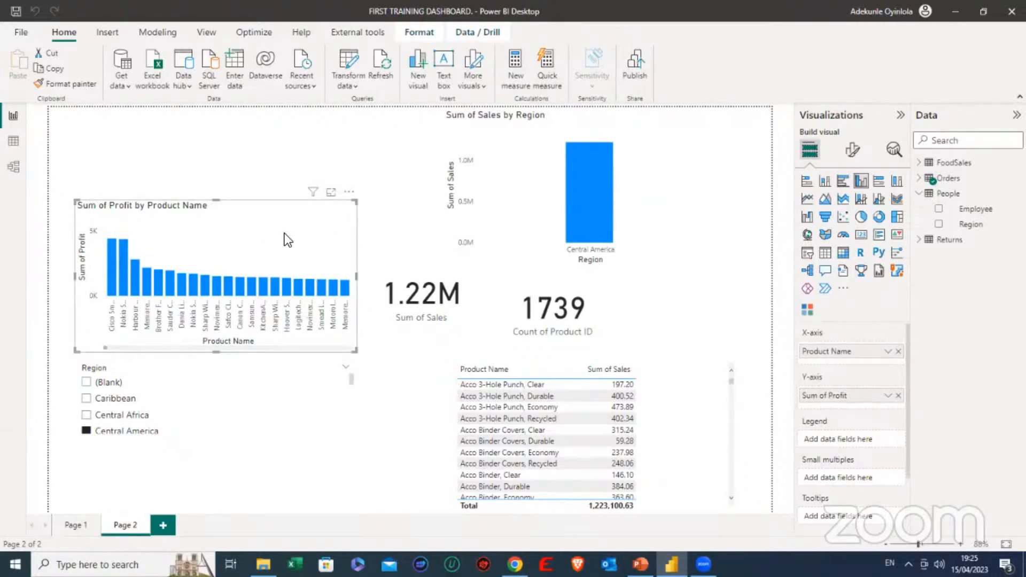
scroll(165, 394, "down", 5)
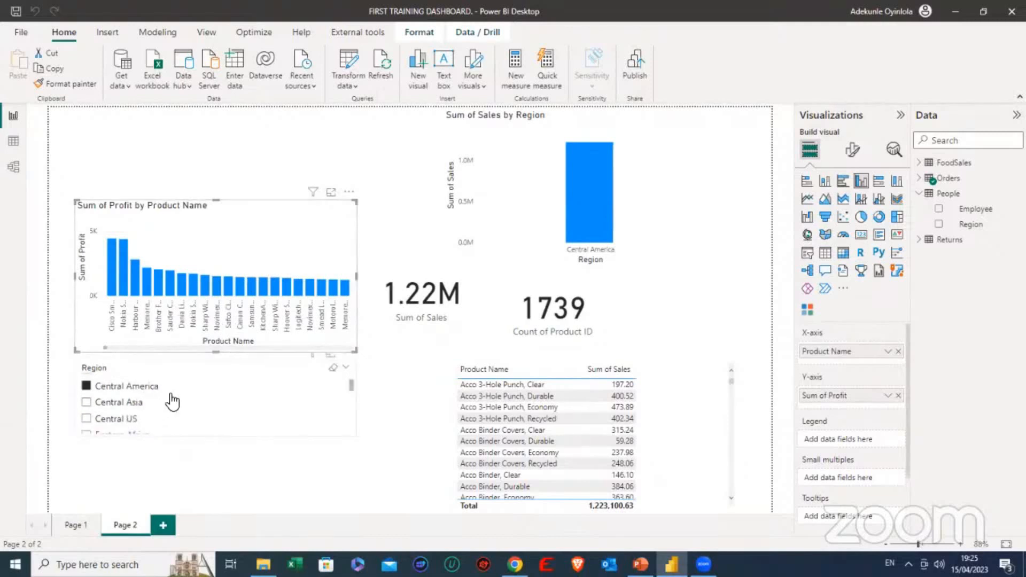
scroll(175, 402, "up", 1)
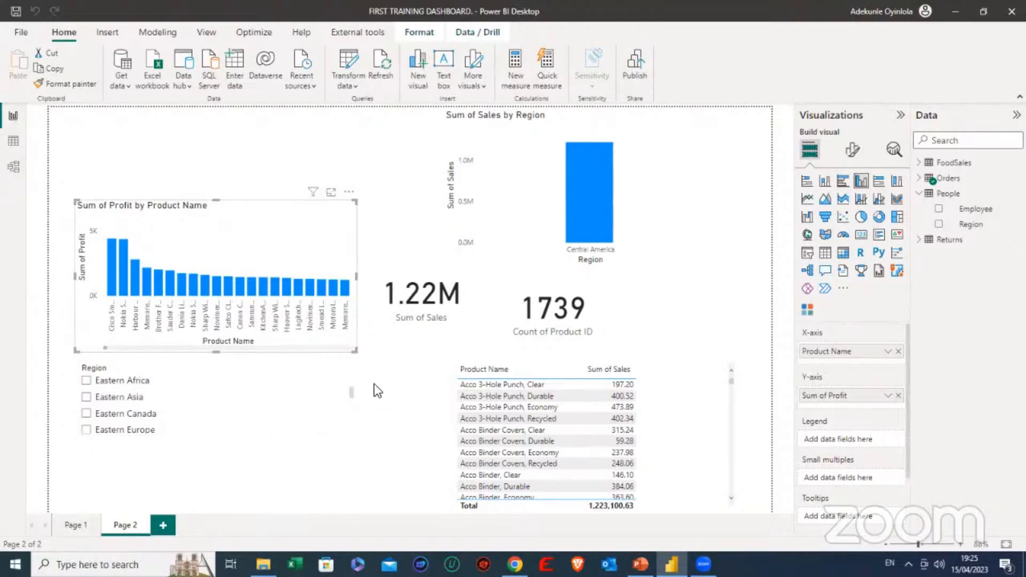
scroll(270, 422, "down", 1)
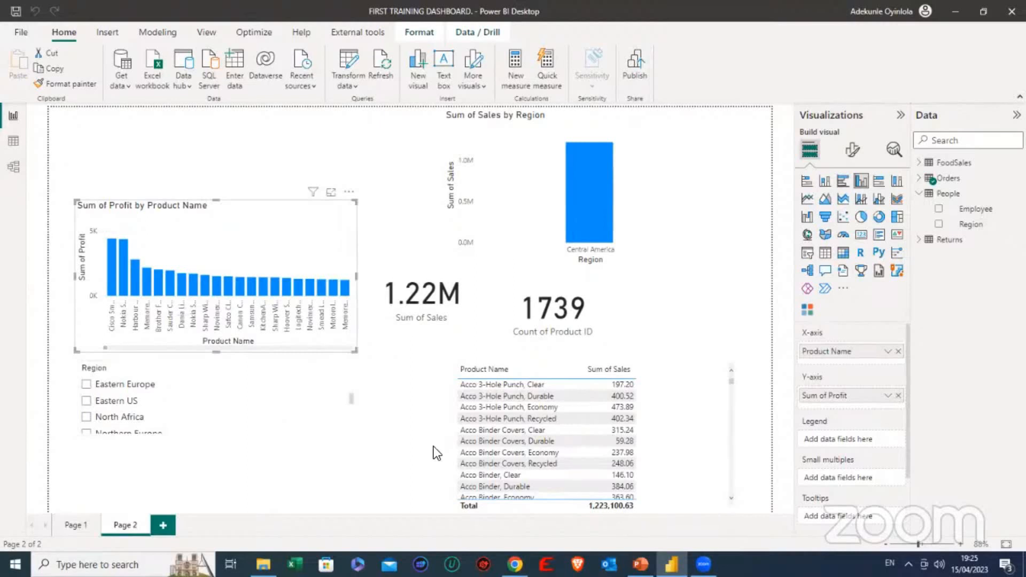
Review the fact and dimension table slide in the PowerPoint presentation, and switch back to the Power BI report.
mouse_move(640, 564)
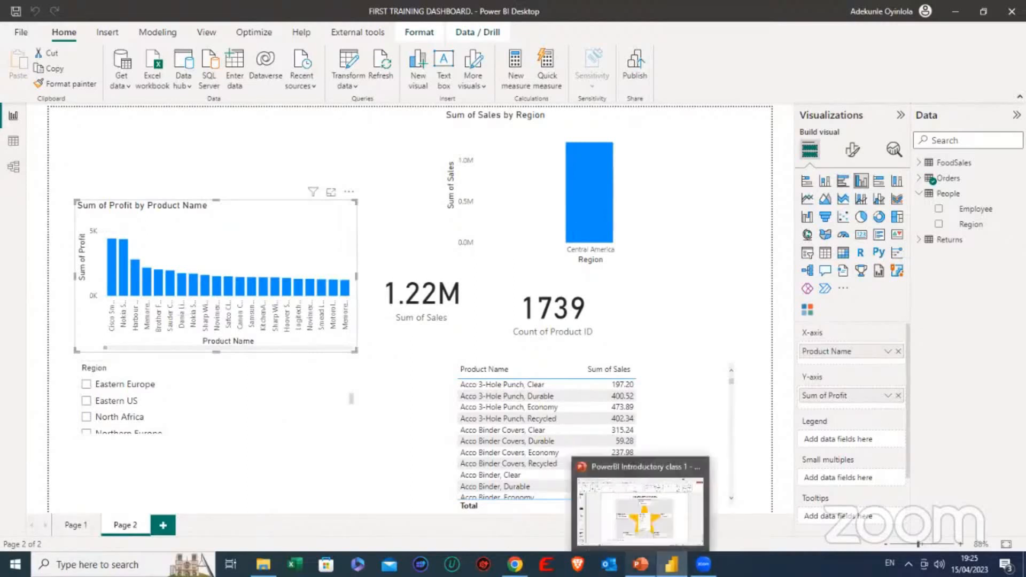
left_click(617, 533)
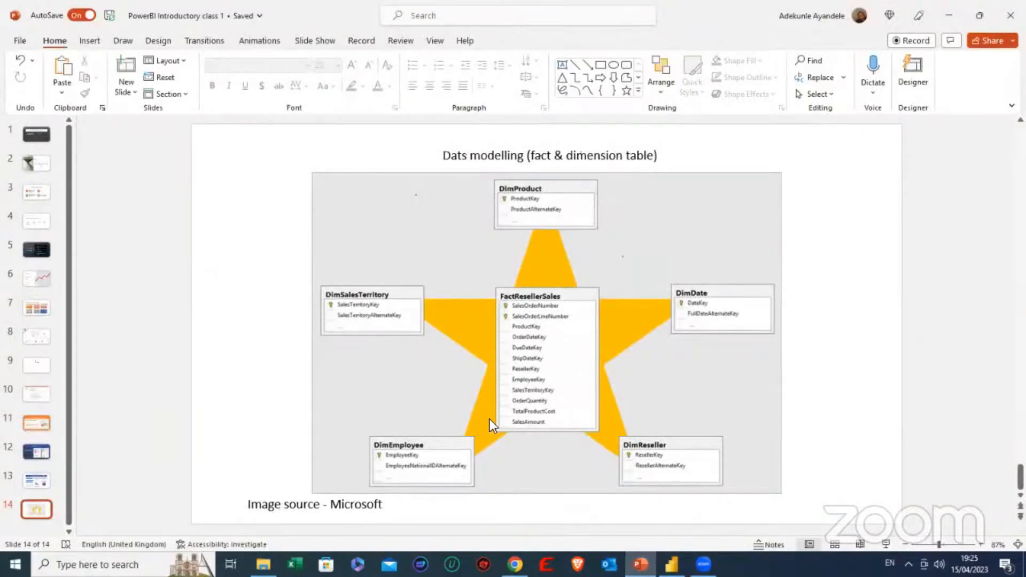
mouse_move(640, 564)
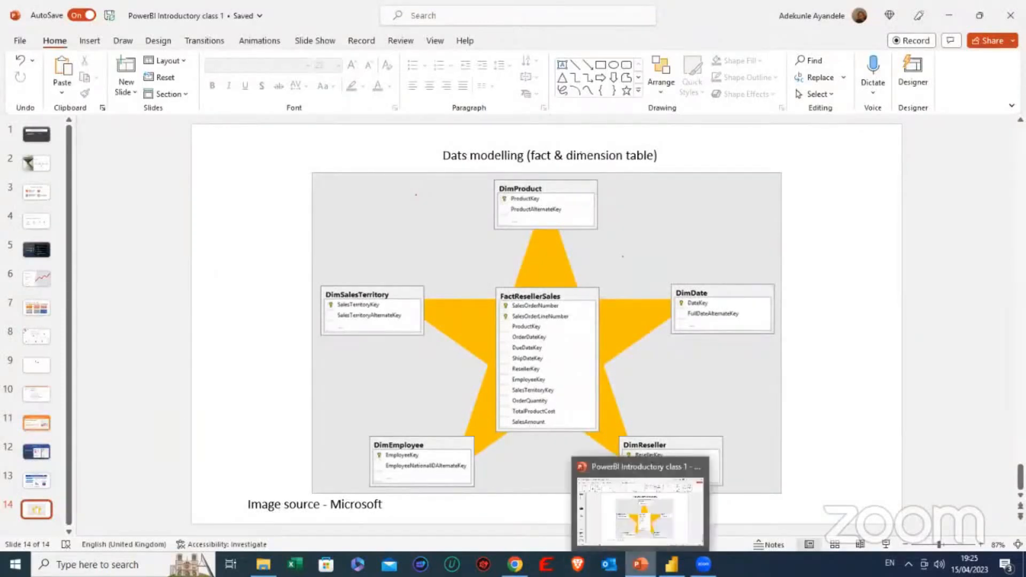
left_click(671, 564)
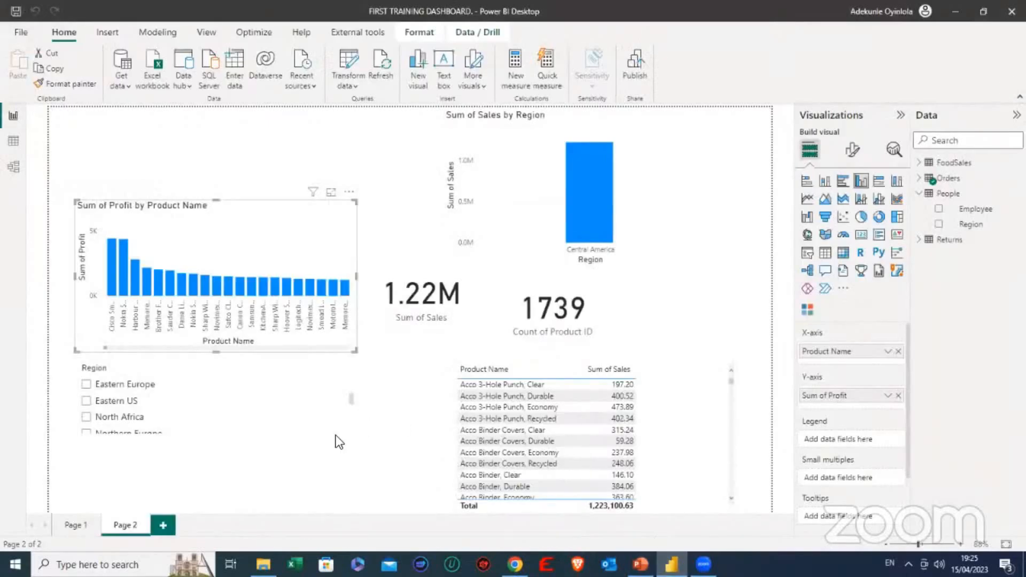
Compare Page 1 with Page 2, and try Page 1's Top 4 sales, Bottom 5 sales and Sales by product views.
left_click(71, 529)
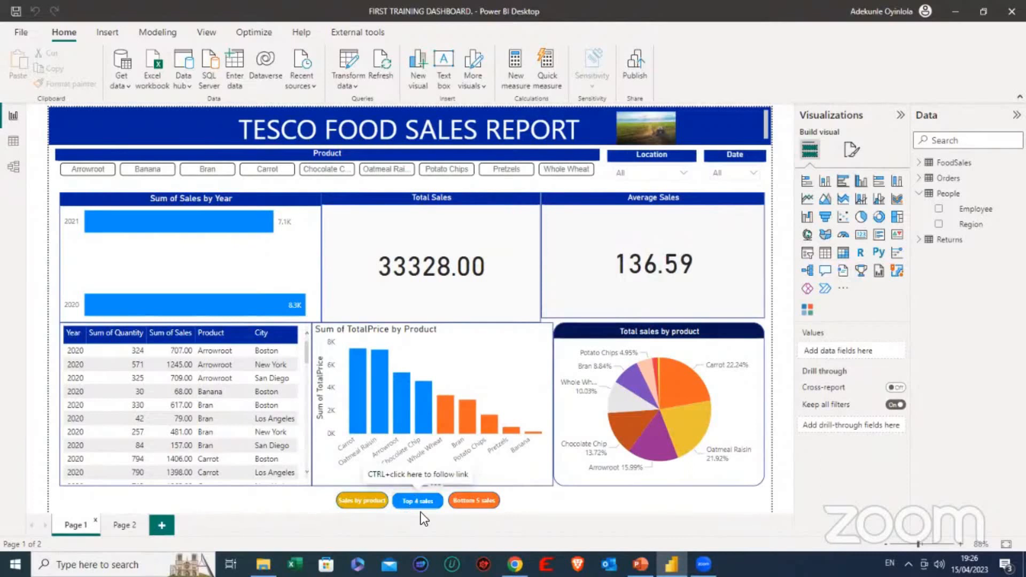
left_click(124, 523)
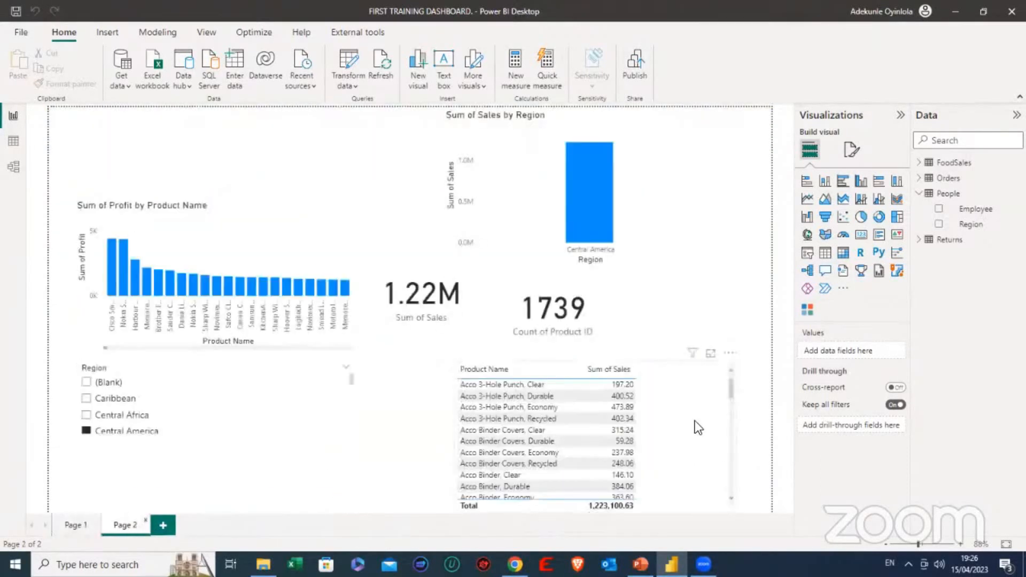
left_click(76, 527)
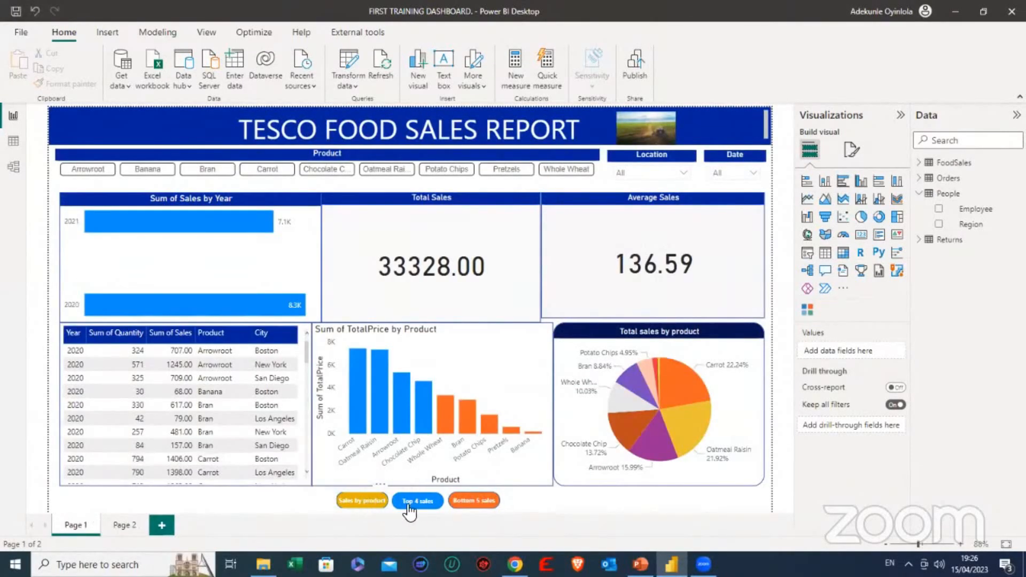
left_click(426, 511, "ctrl")
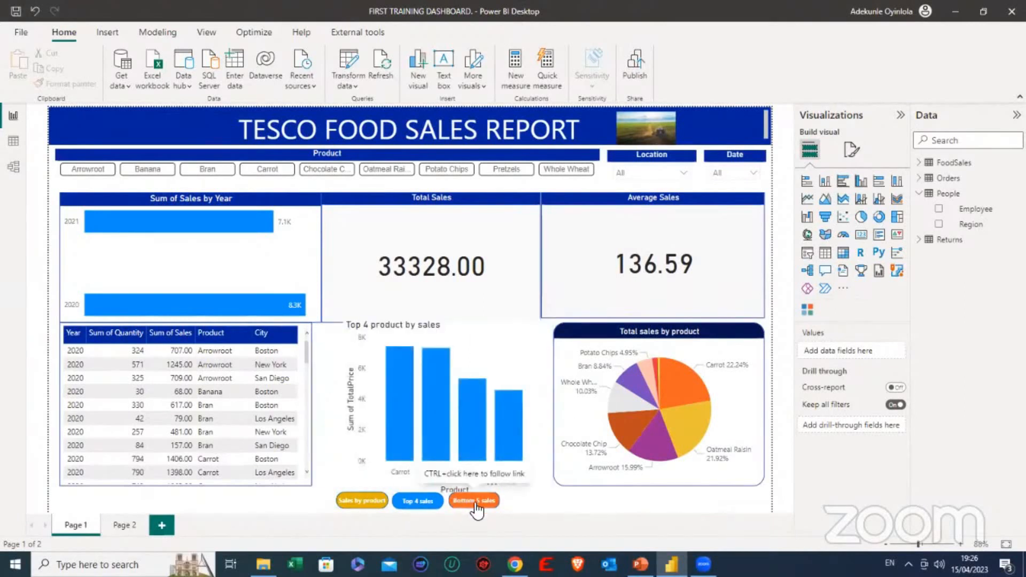
left_click(464, 509, "ctrl")
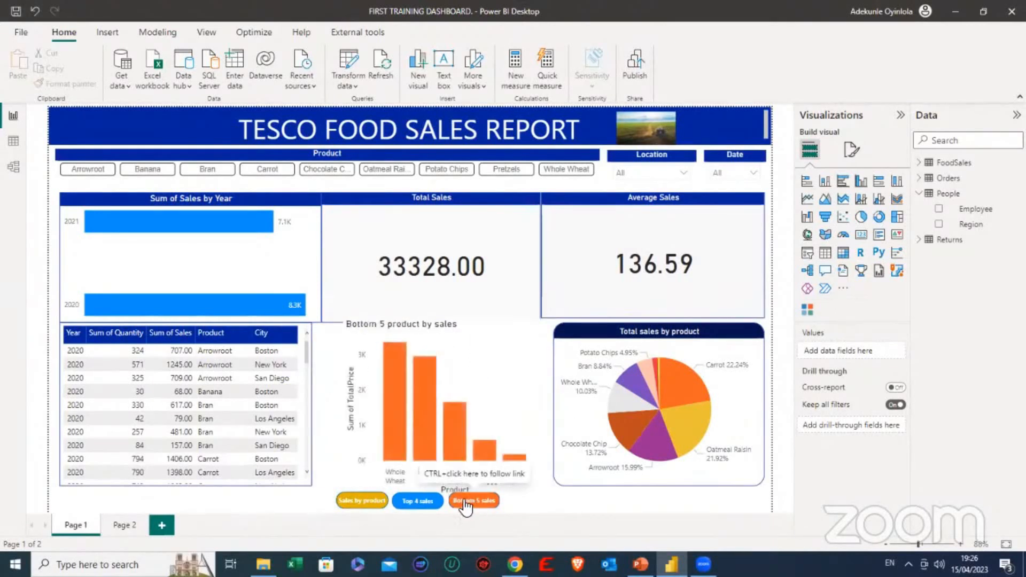
left_click(364, 501, "ctrl")
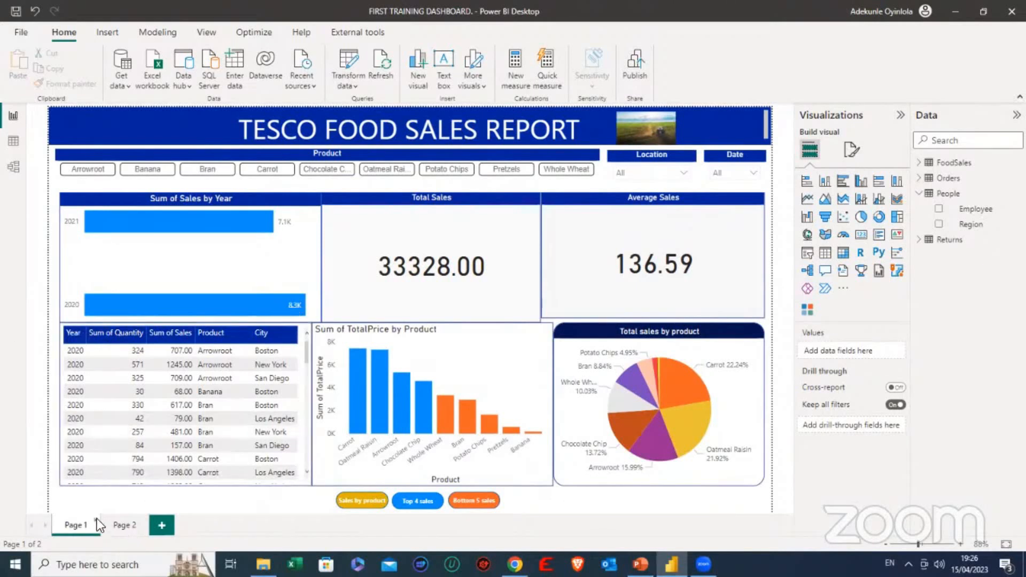
On Page 2, make the Sum of Profit by Product Name chart narrower and shorter, and move it nearer the page's upper edge.
left_click(125, 526)
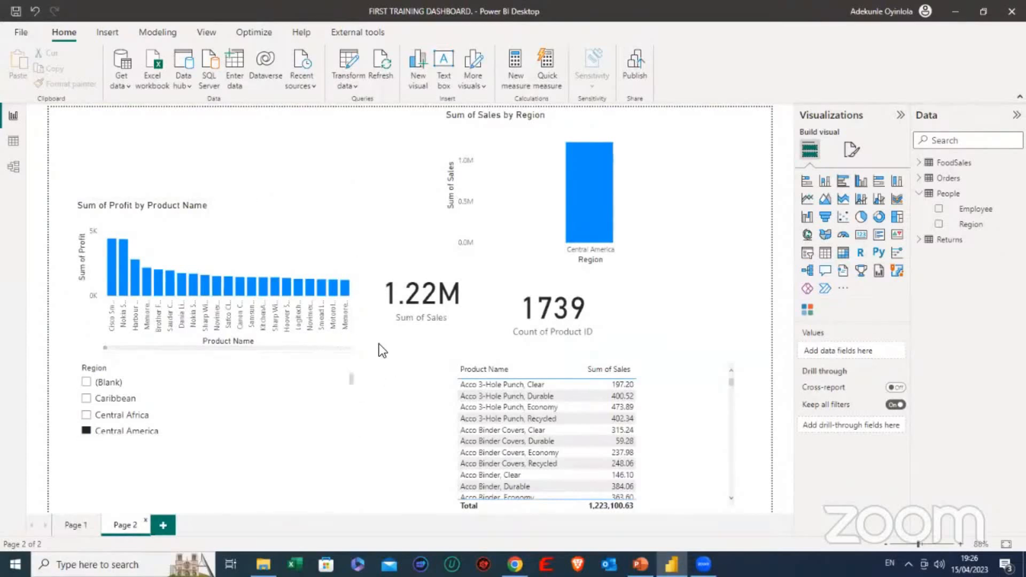
left_click(355, 236)
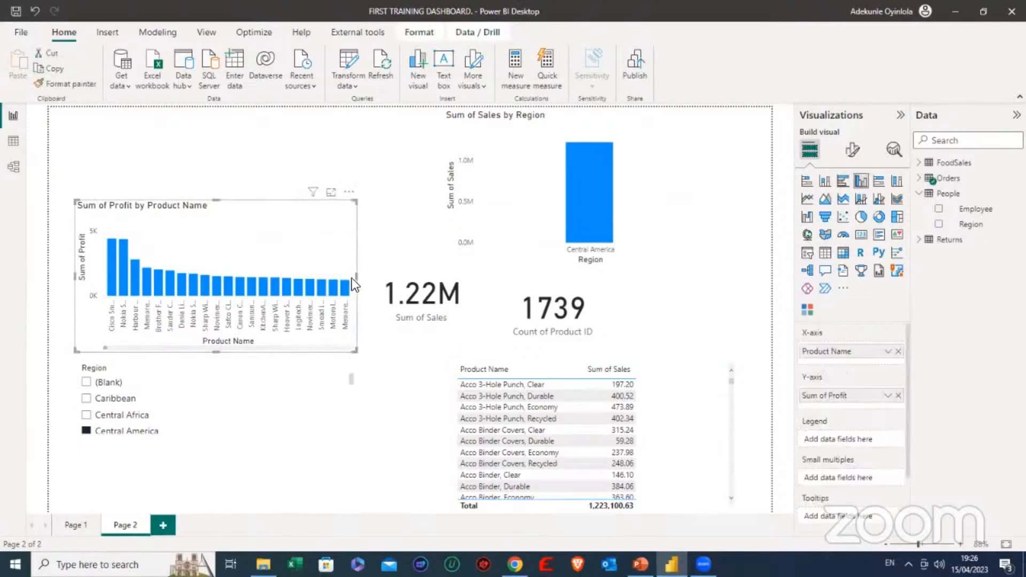
left_click_drag(355, 274, 336, 264)
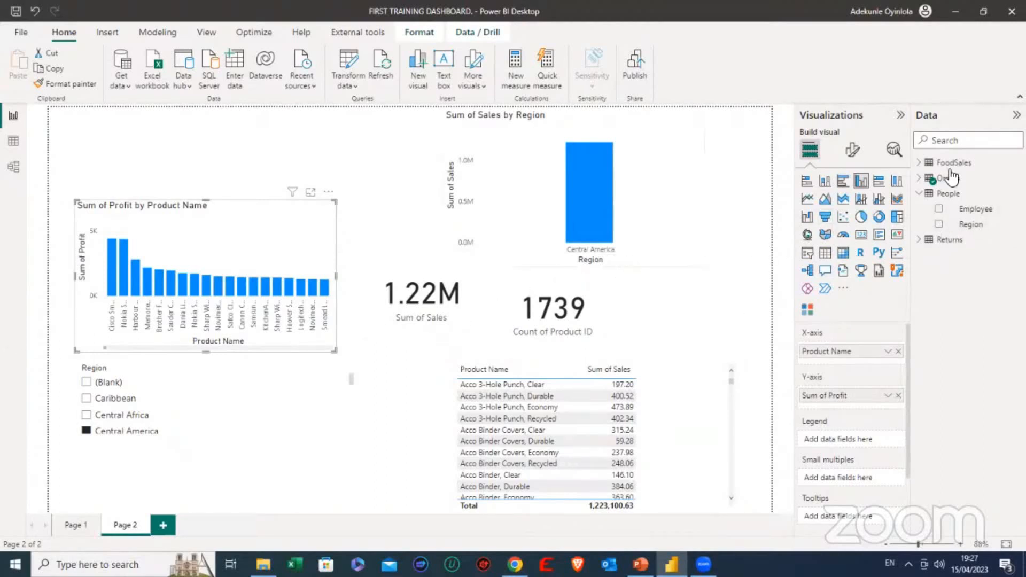
left_click(926, 181)
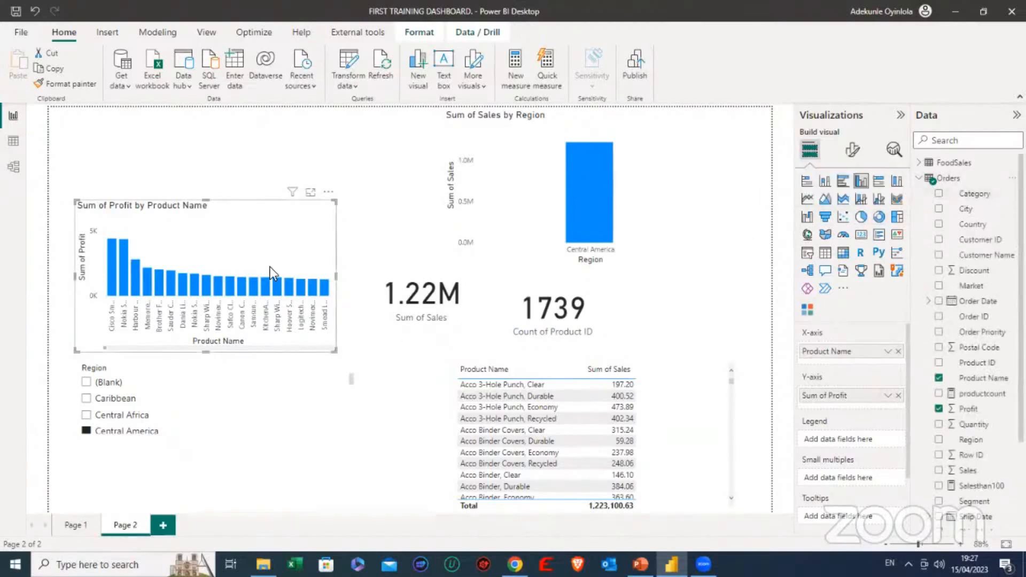
left_click_drag(325, 190, 349, 128)
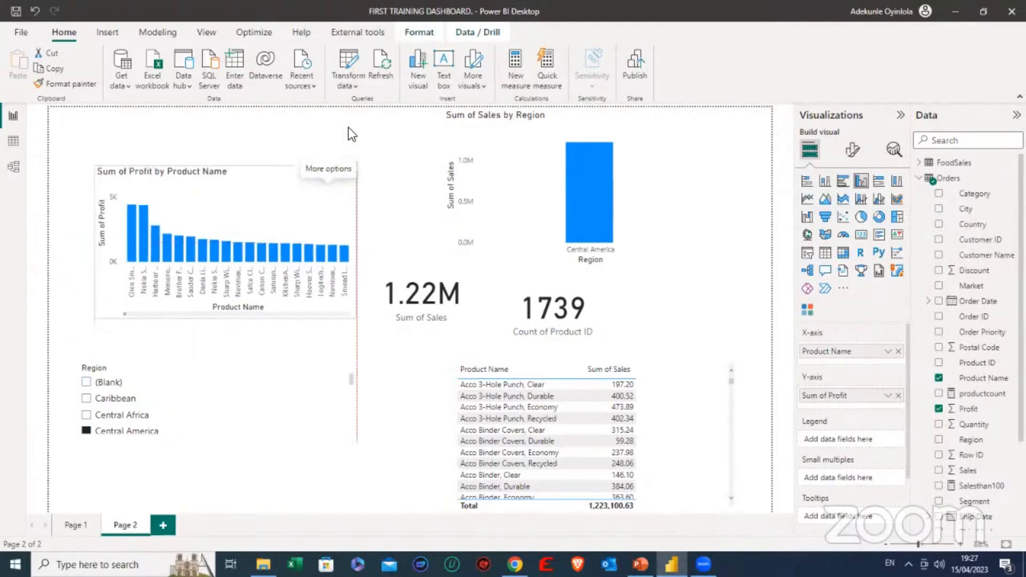
left_click_drag(230, 290, 233, 254)
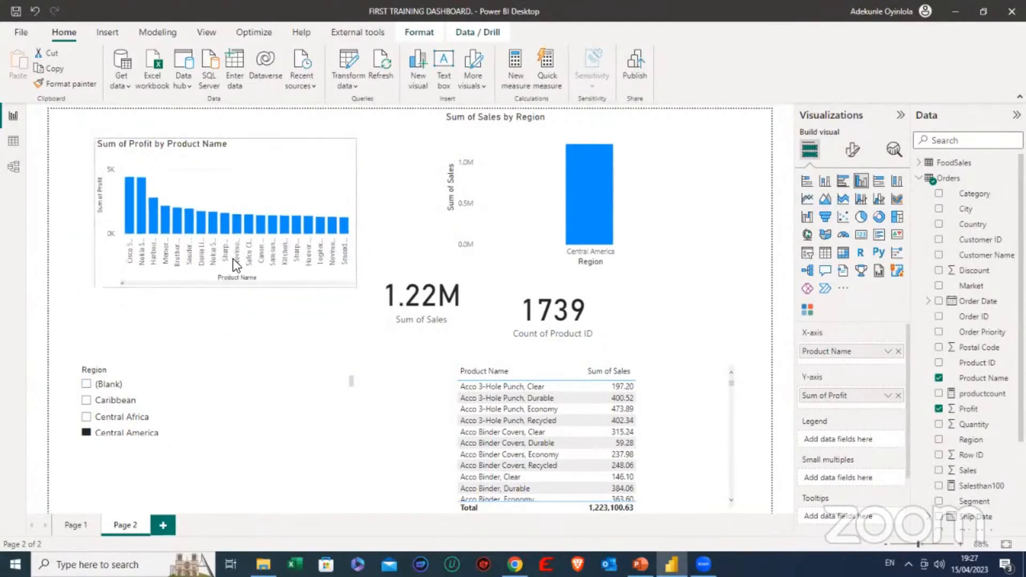
Filter the page by (Blank) in the Region slicer, and place the slicer, with a shortened frame, directly beneath the profit chart.
left_click(140, 385)
left_click_drag(219, 442, 246, 271)
left_click(237, 346)
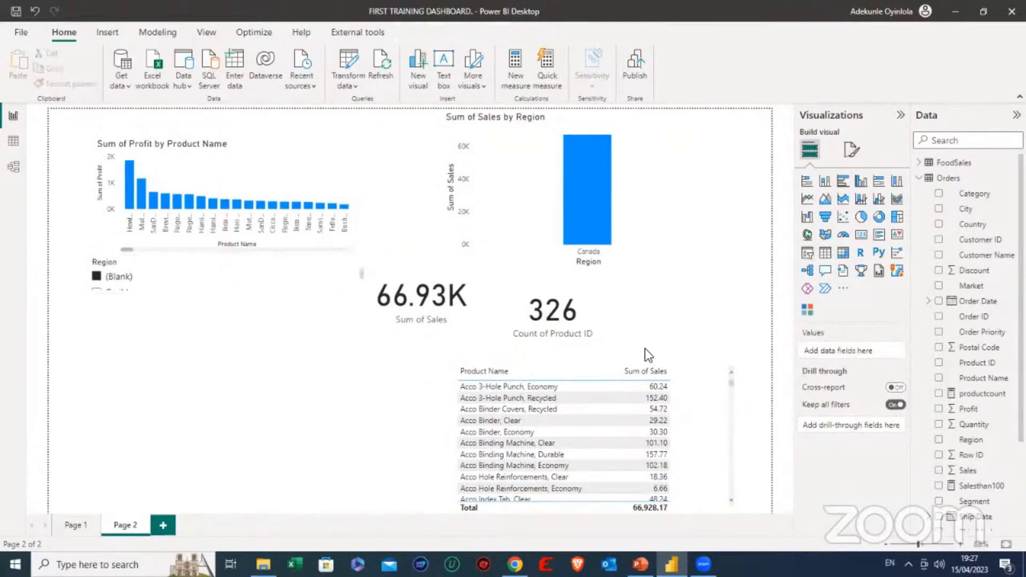
Add an empty table visual beneath the Region slicer on Page 2, and look through the Orders, People and Returns fields.
left_click(824, 253)
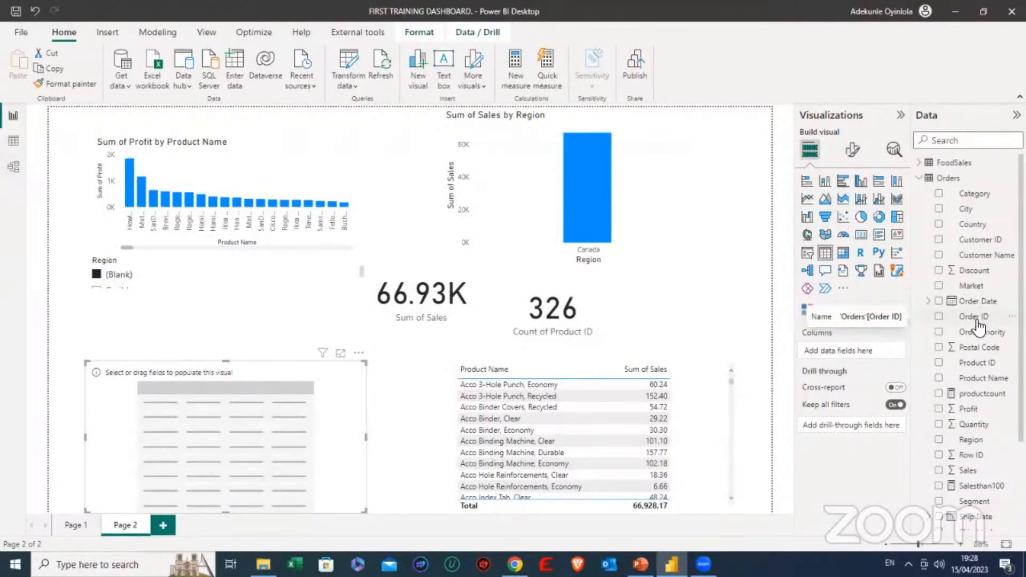
scroll(978, 326, "down", 1)
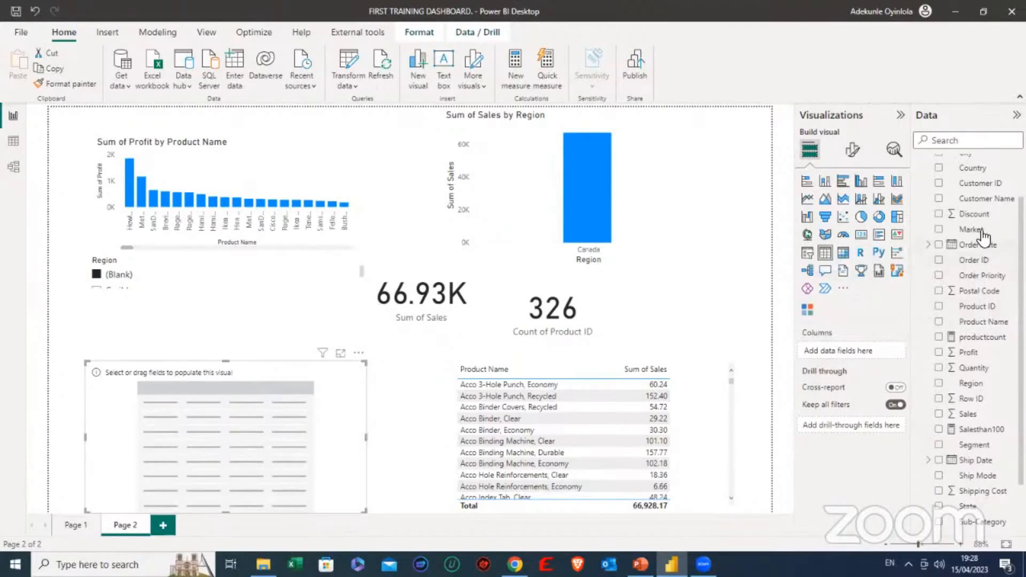
scroll(983, 237, "down", 1)
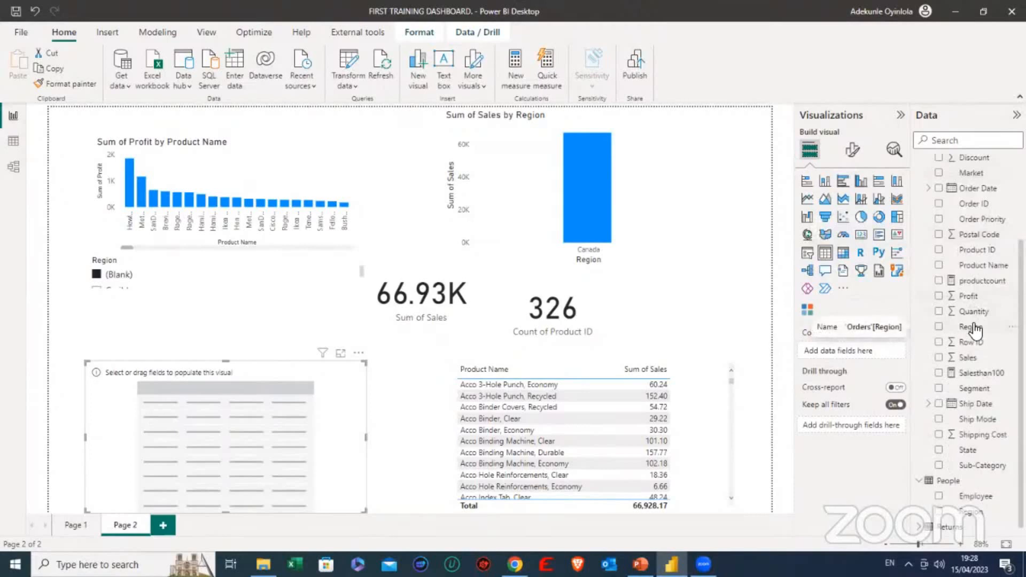
scroll(976, 331, "down", 1)
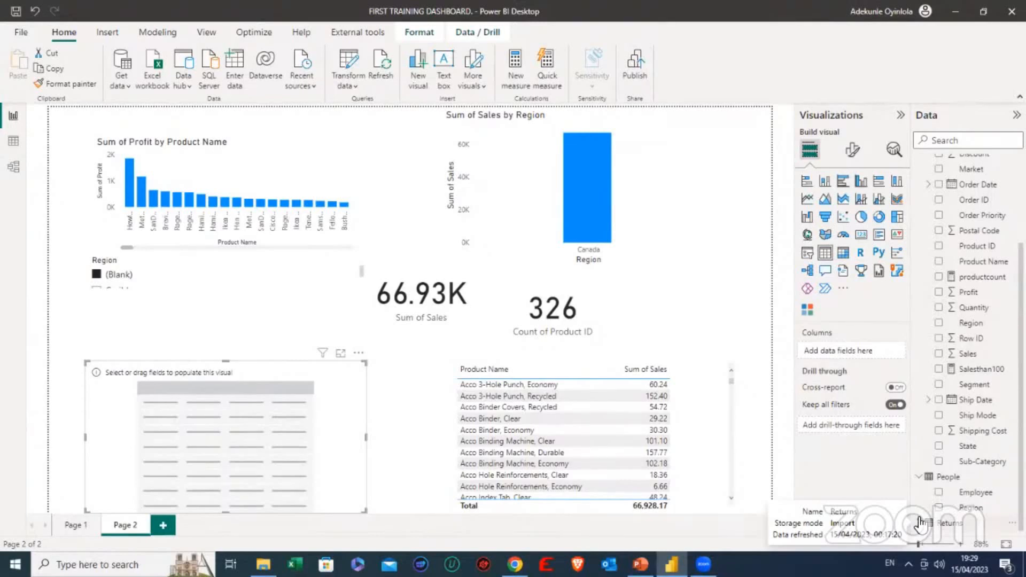
left_click(409, 450)
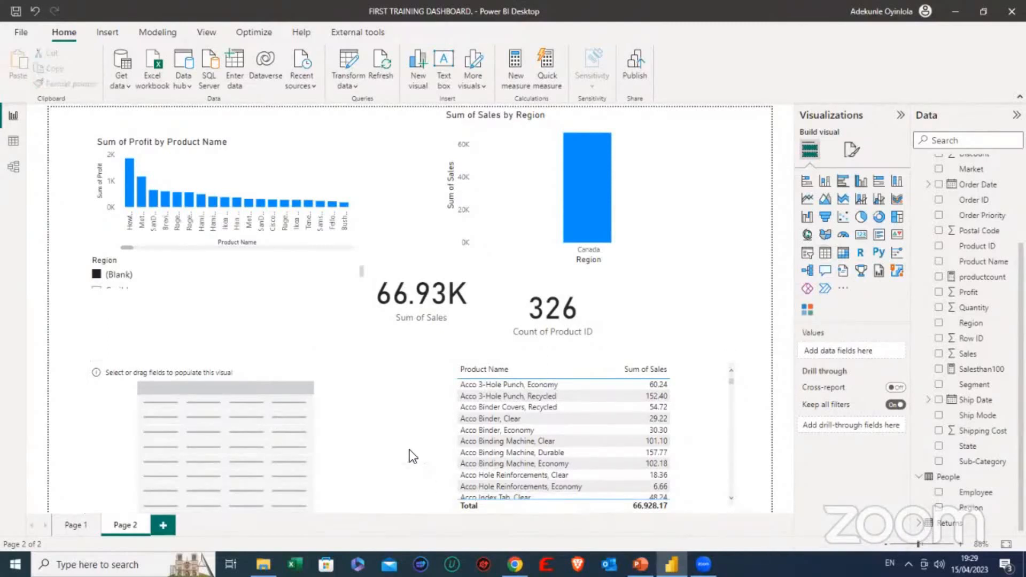
Look over Page 1's Average Sales card, TESCO FOOD SALES REPORT title and Sum of Sales by Year chart.
left_click(73, 526)
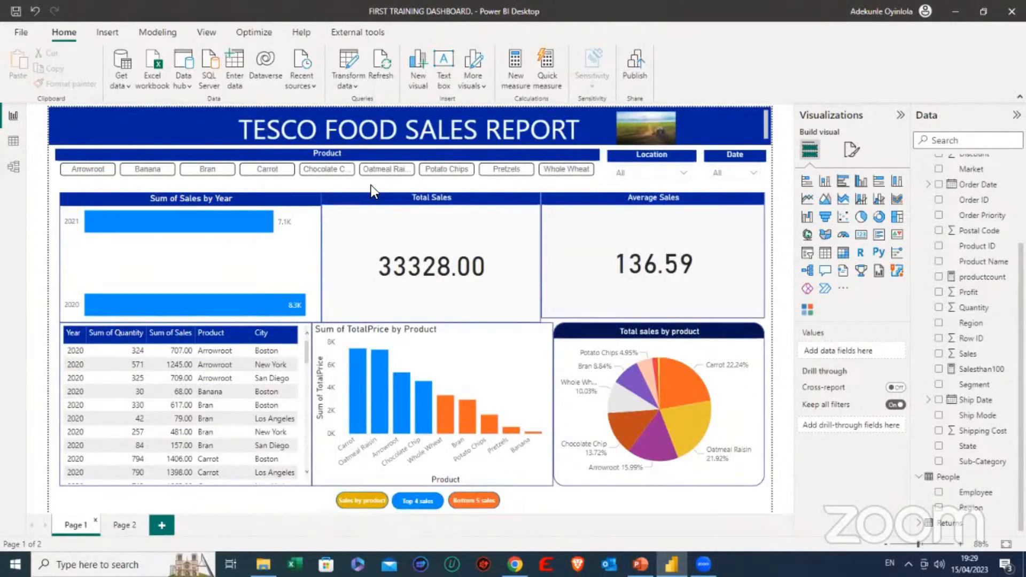
left_click(570, 318)
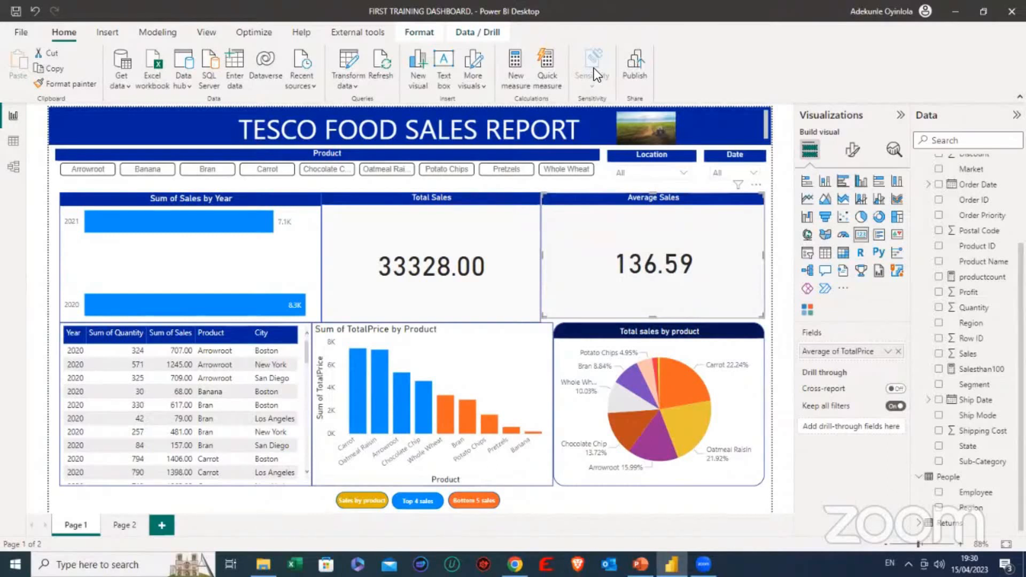
left_click(204, 134)
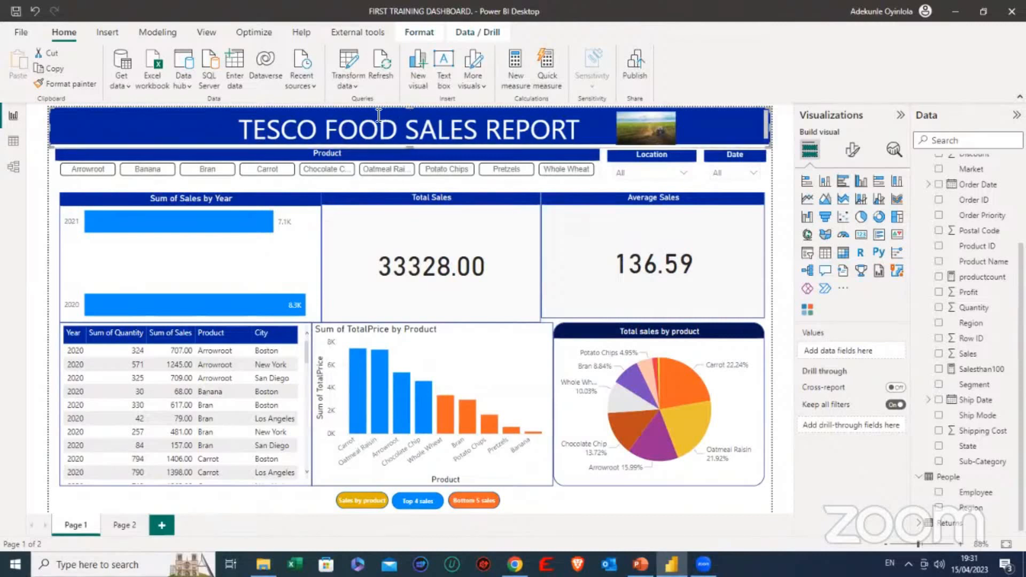
left_click(245, 129)
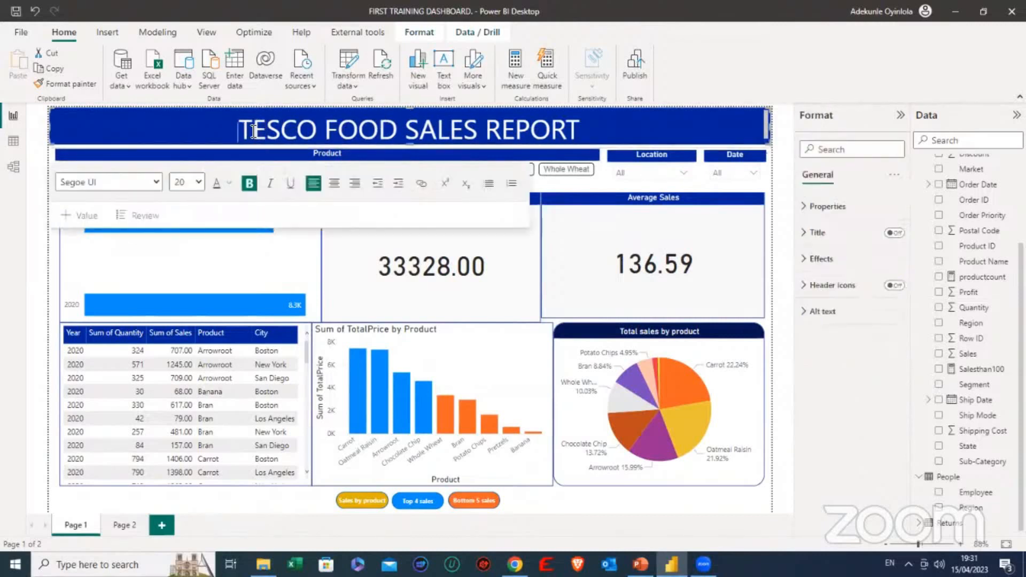
left_click(248, 257)
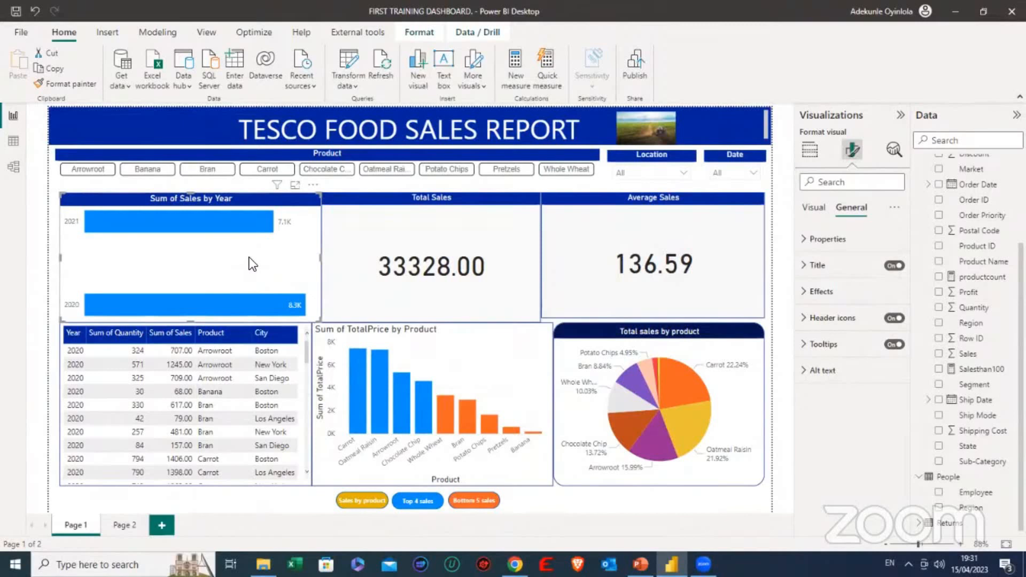
left_click(573, 509)
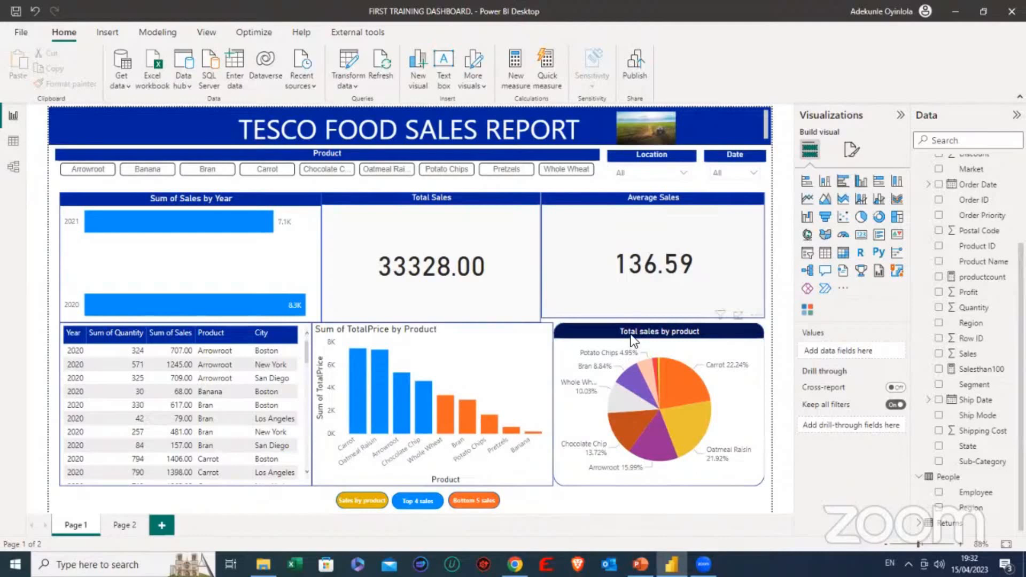
Extend the Average Sales card slightly downward to meet the Total sales by product chart.
left_click(637, 302)
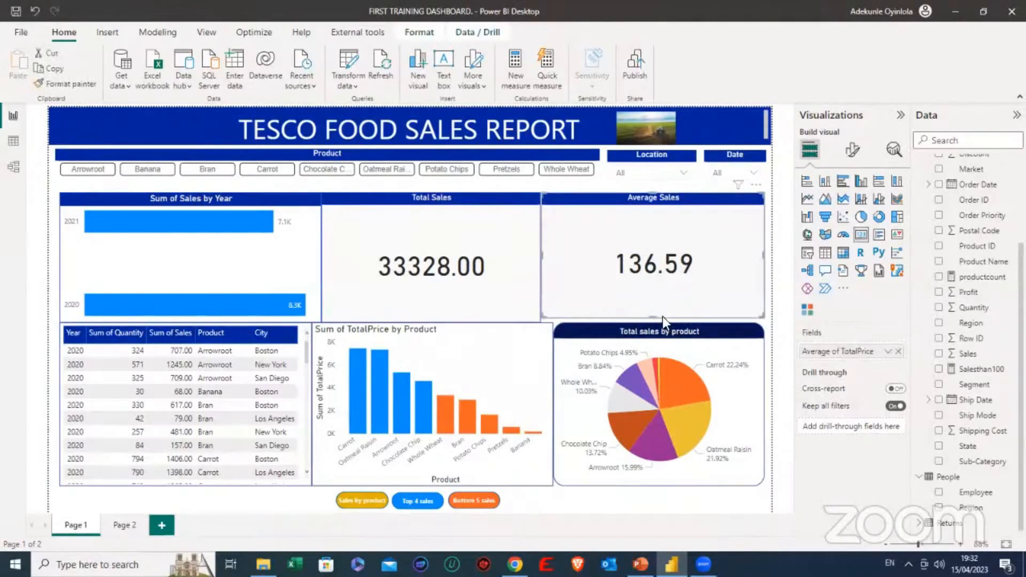
left_click_drag(654, 314, 650, 320)
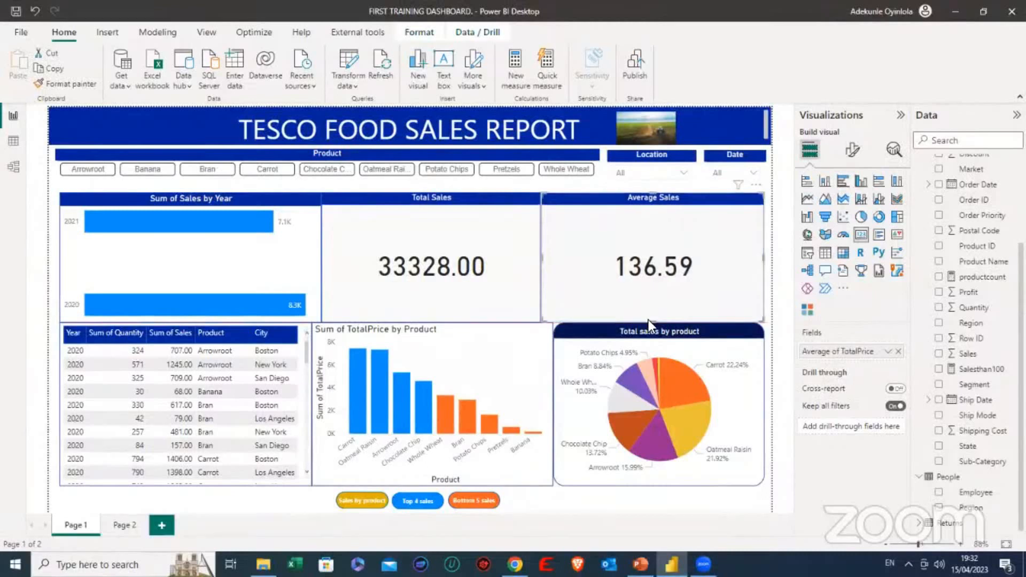
left_click(252, 264)
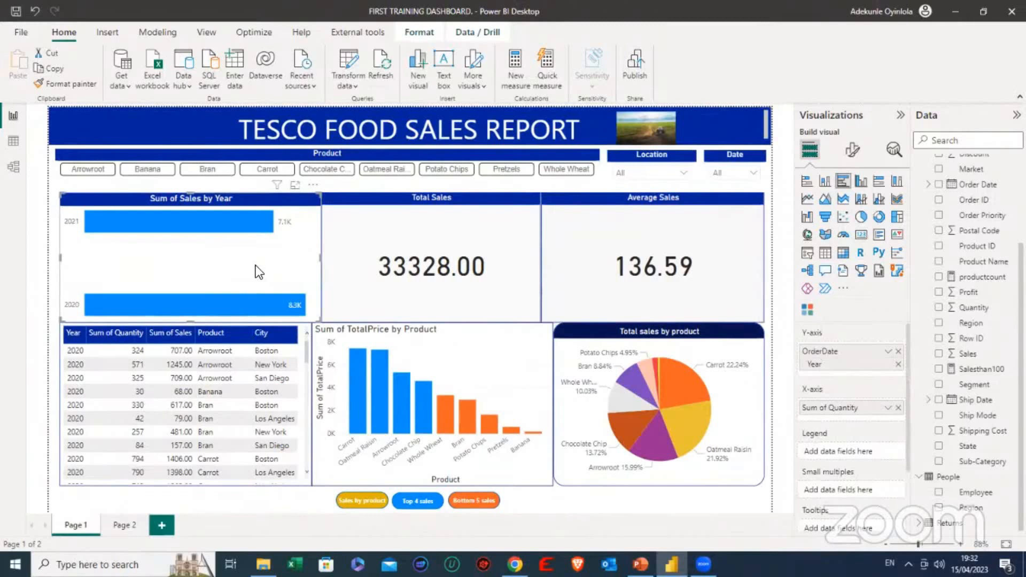
Delete the relationship between the Returns and Orders tables in the data model.
left_click(14, 167)
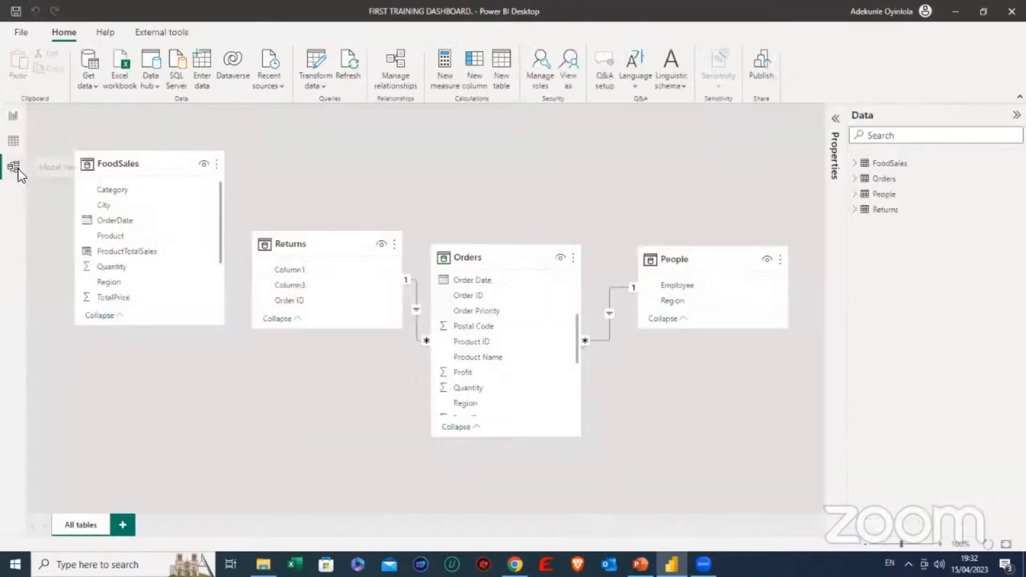
right_click(416, 310)
left_click(434, 322)
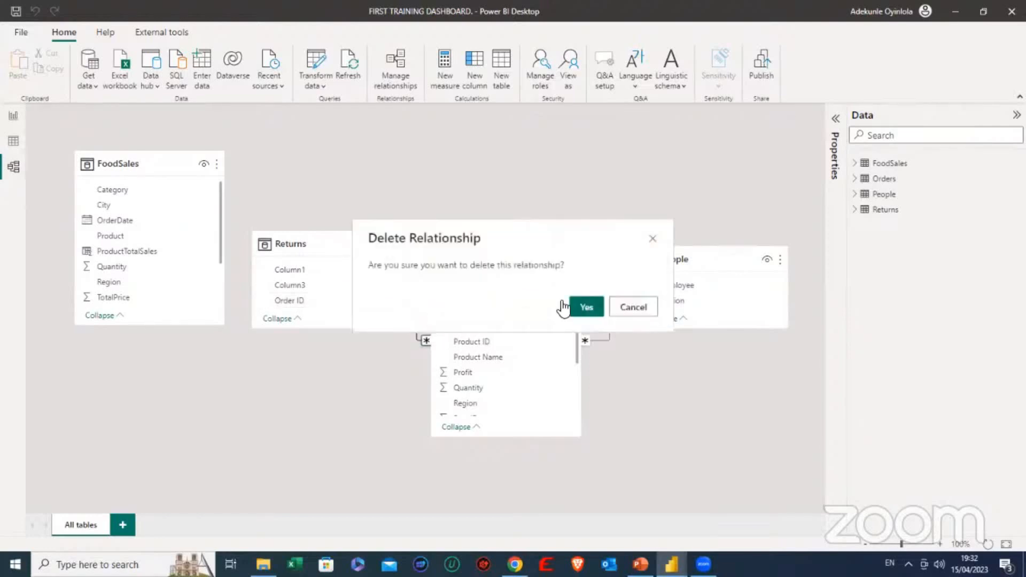
left_click(572, 306)
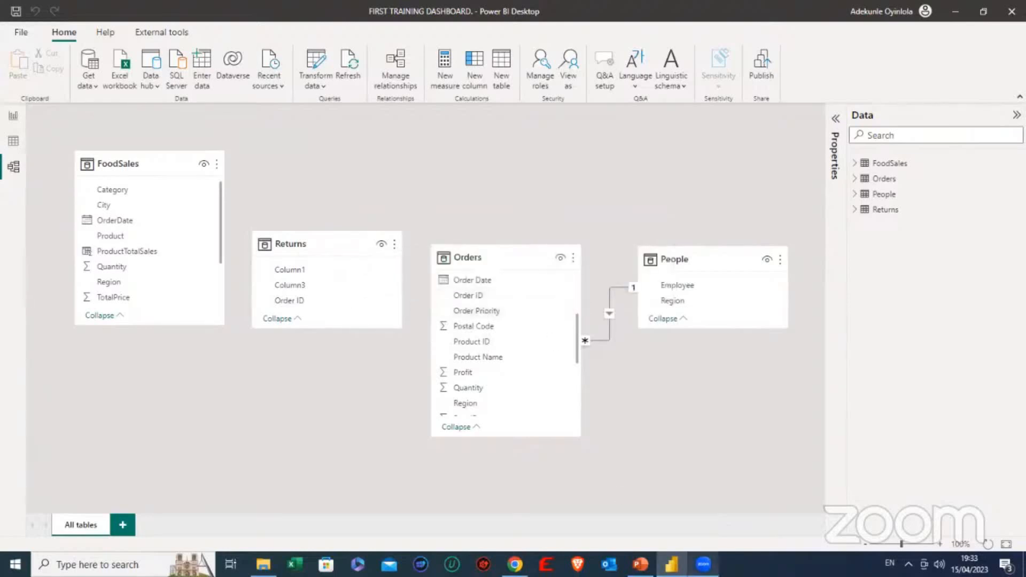
Review the fact and dimension table slide in PowerPoint, return to Power BI, and examine Order ID in the Returns and Orders data.
left_click(640, 565)
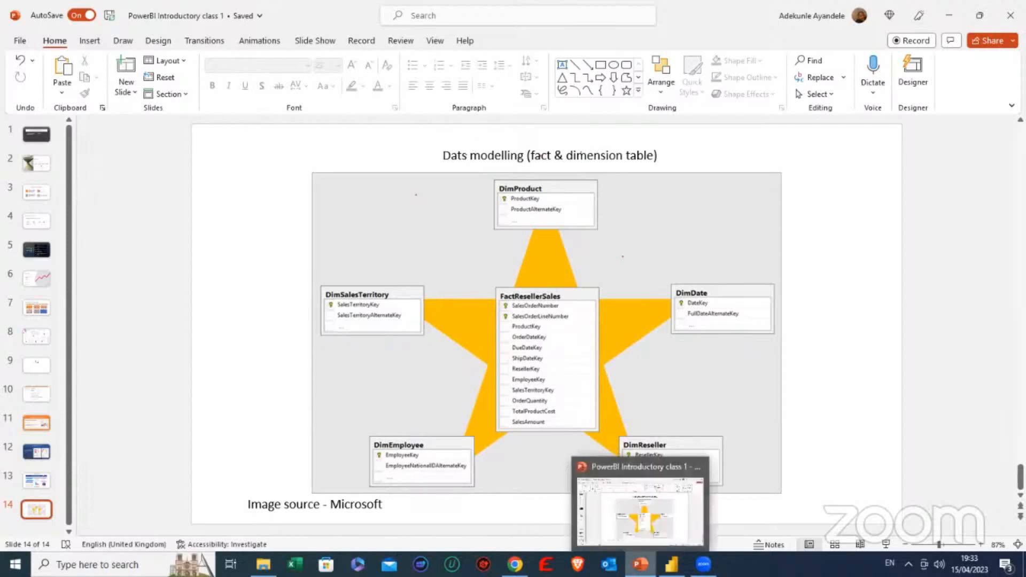
left_click(672, 564)
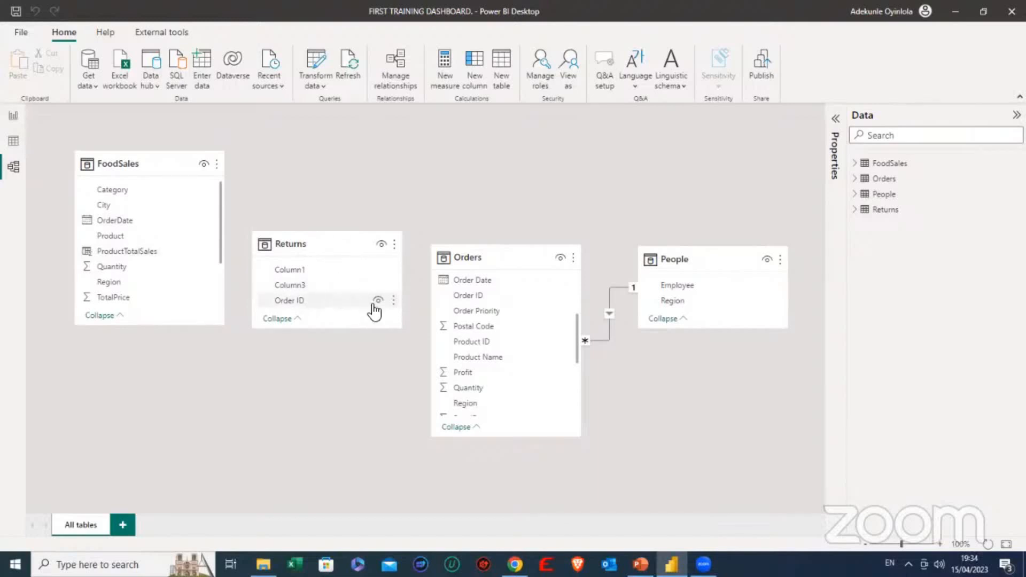
scroll(480, 309, "up", 1)
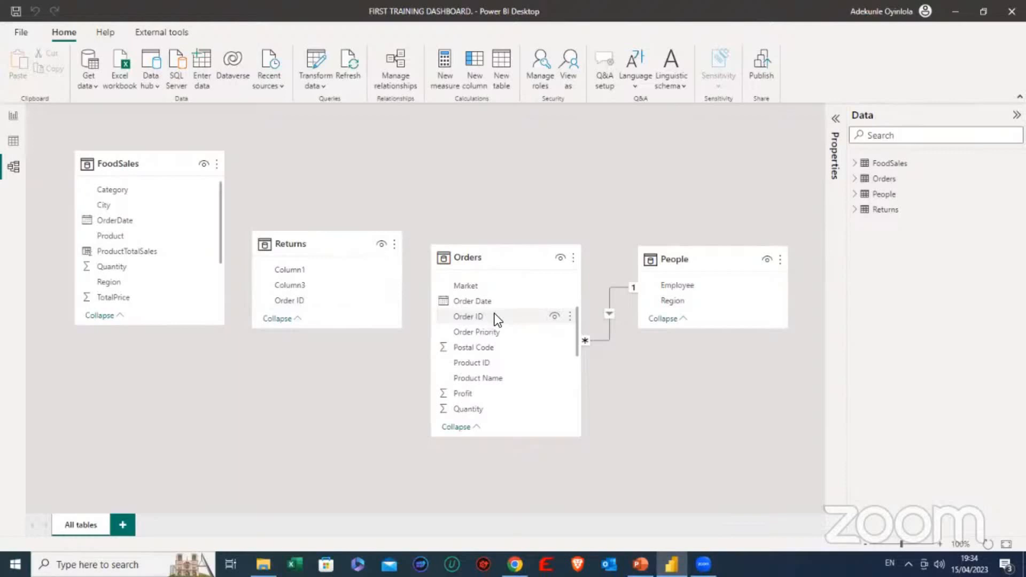
left_click(13, 145)
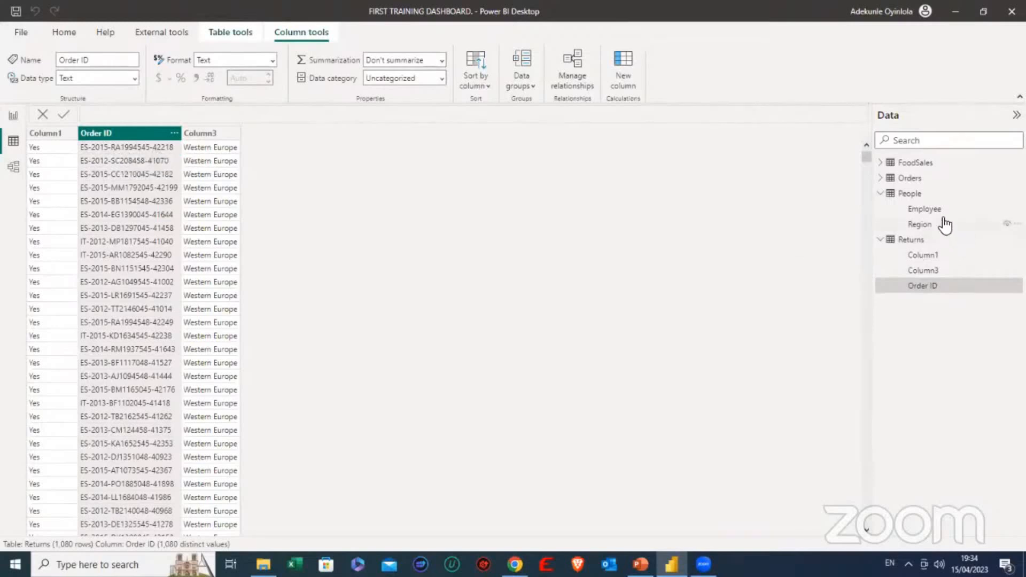
left_click(909, 181)
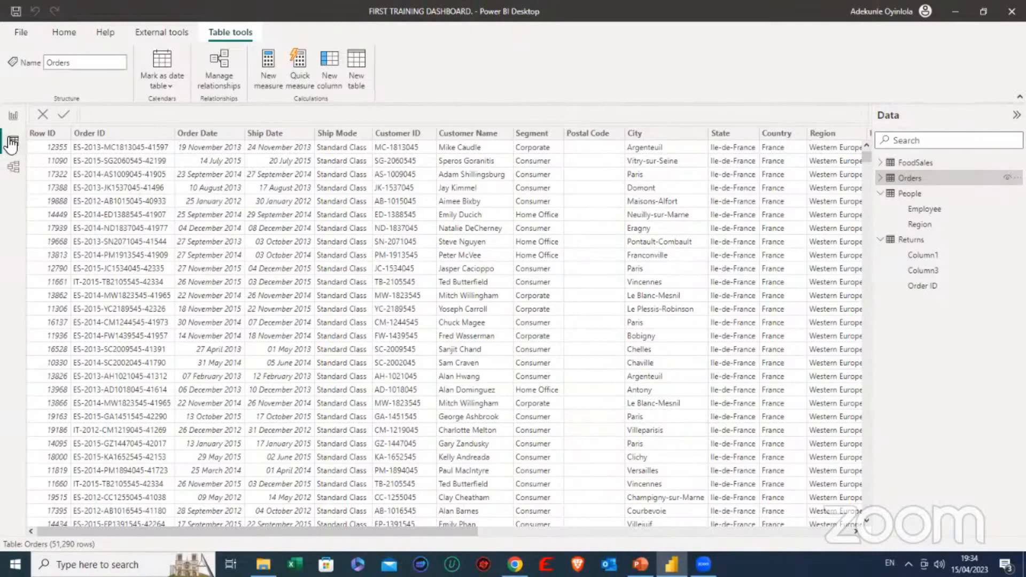
Create a relationship in the model from the Order ID field of Returns to the Order ID field of Orders.
left_click(15, 167)
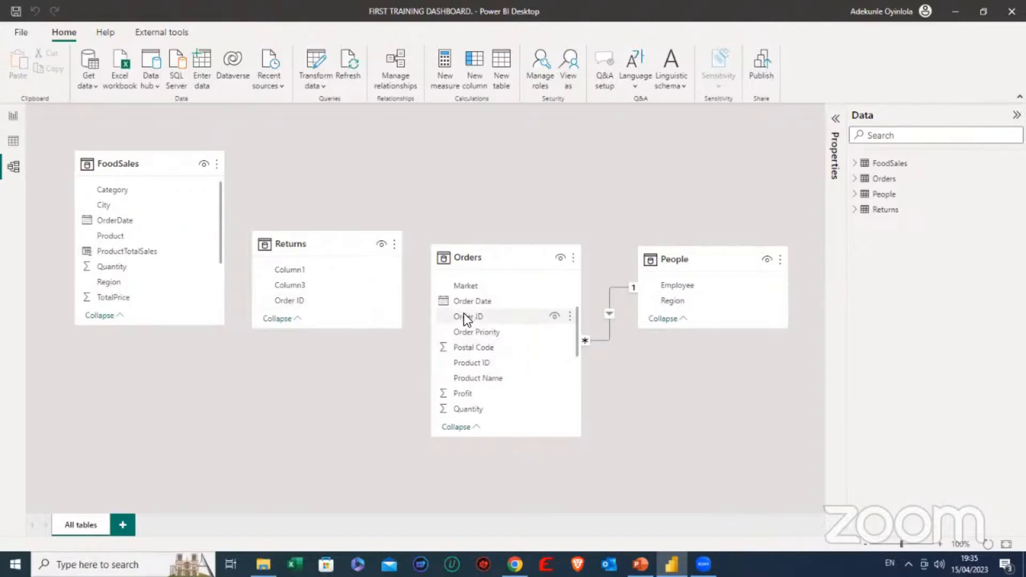
left_click(306, 300)
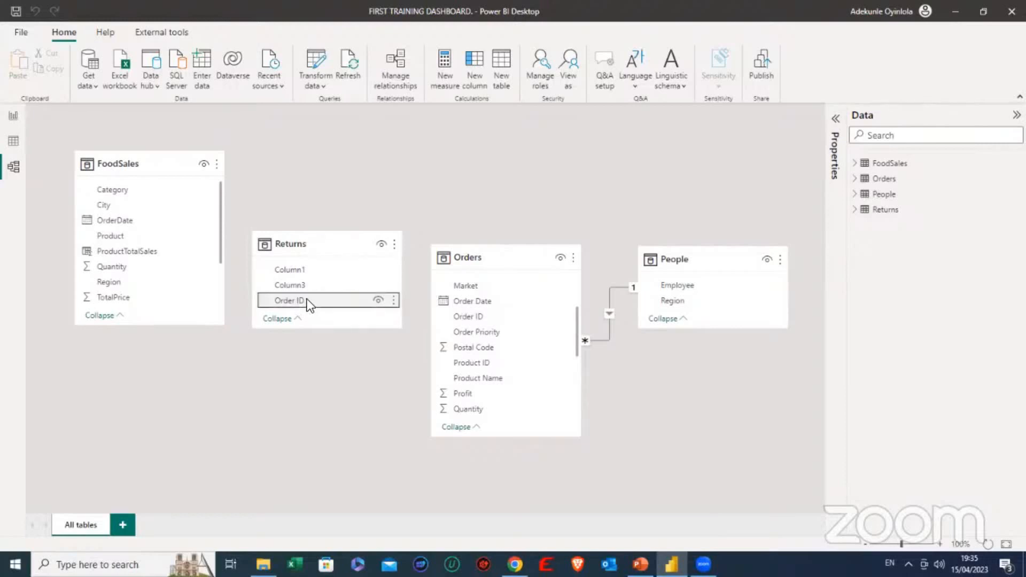
left_click_drag(307, 299, 498, 320)
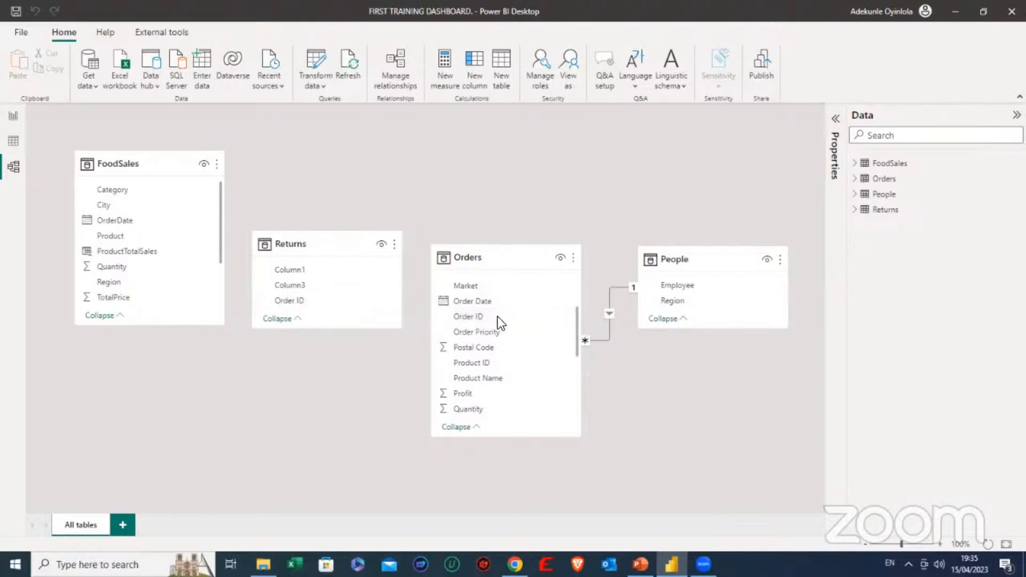
On Page 2, make the Sum of Profit by Product Name chart taller by extending it upward and down over the Region slicer.
left_click(13, 116)
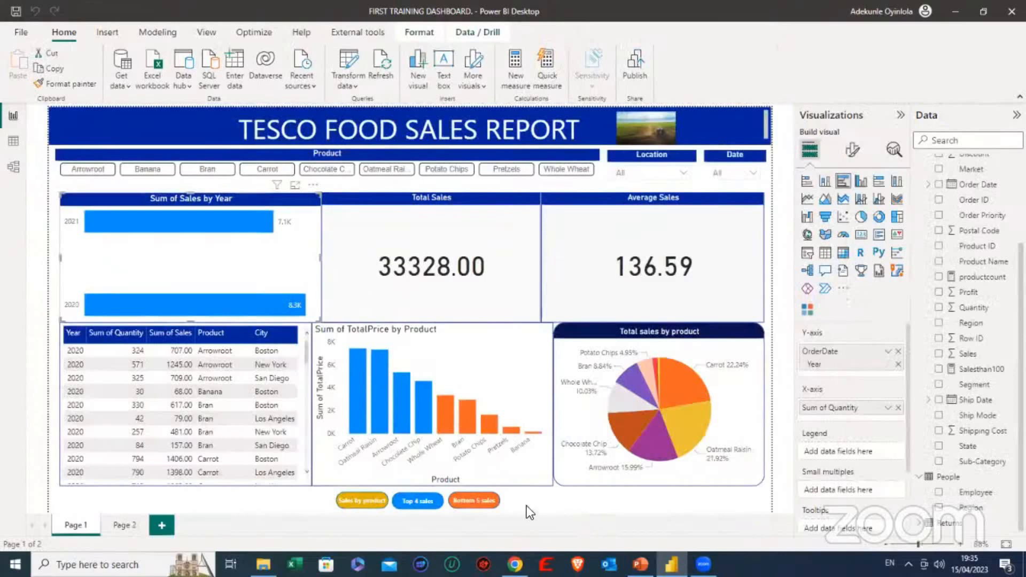
left_click(123, 525)
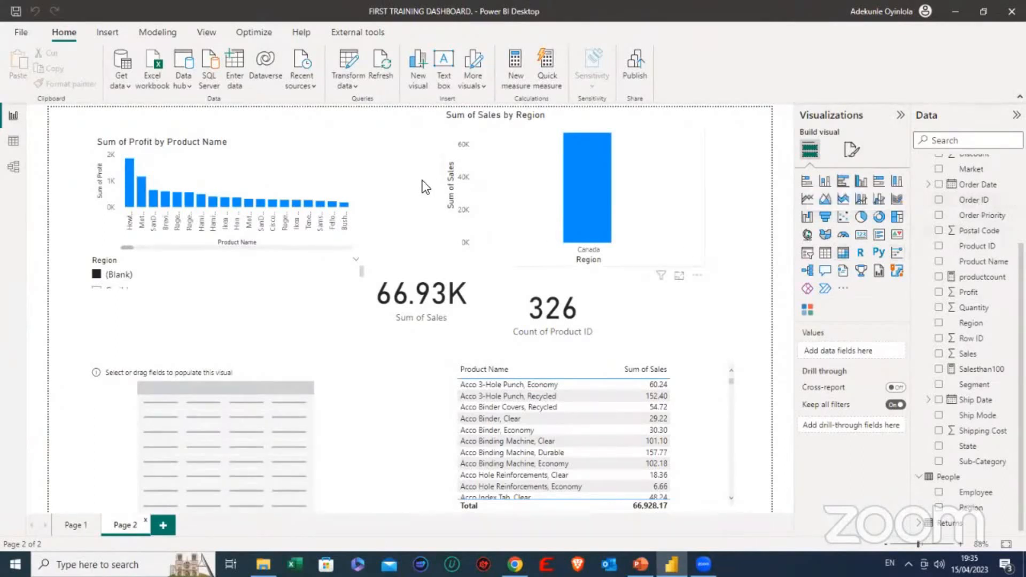
left_click(274, 150)
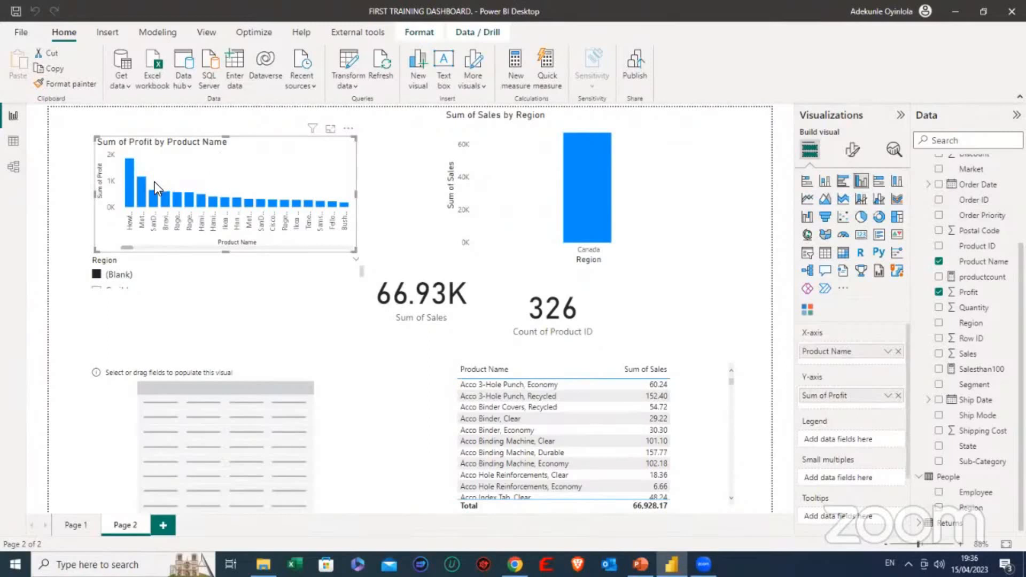
left_click_drag(226, 137, 230, 121)
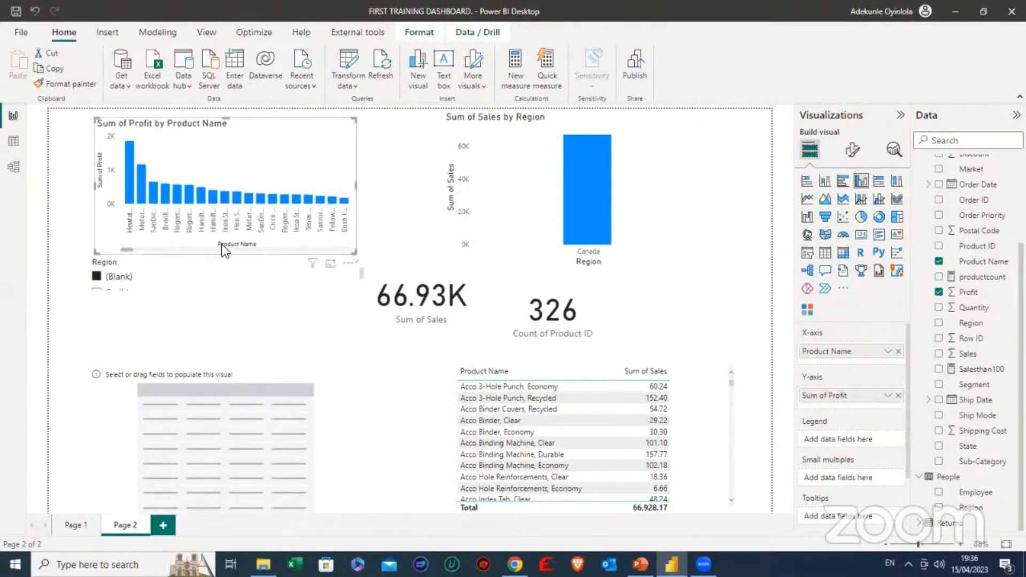
left_click_drag(224, 261, 217, 323)
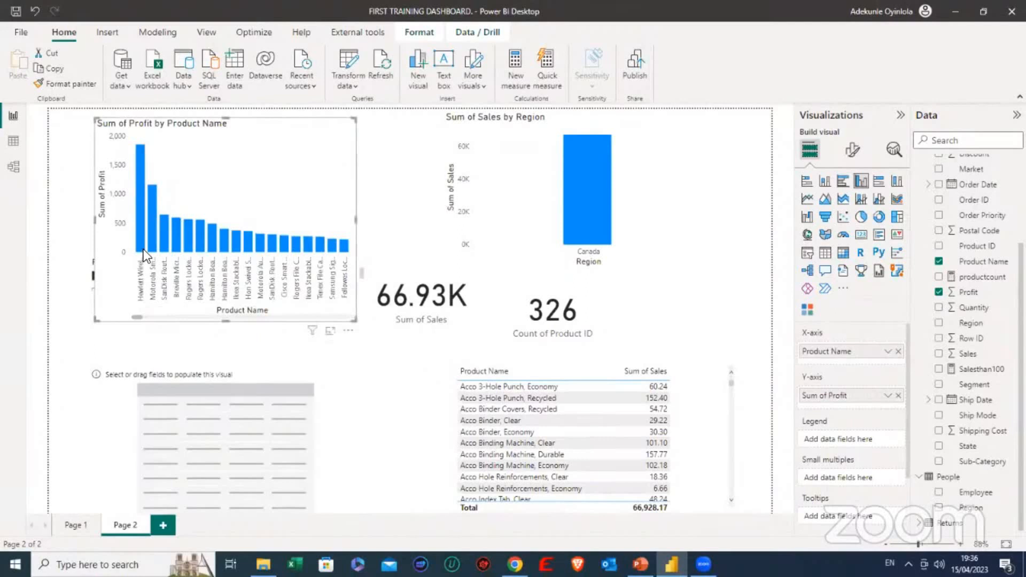
Inspect the profit of individual product bars, and shorten the profit chart to end just above the Region slicer.
mouse_move(137, 239)
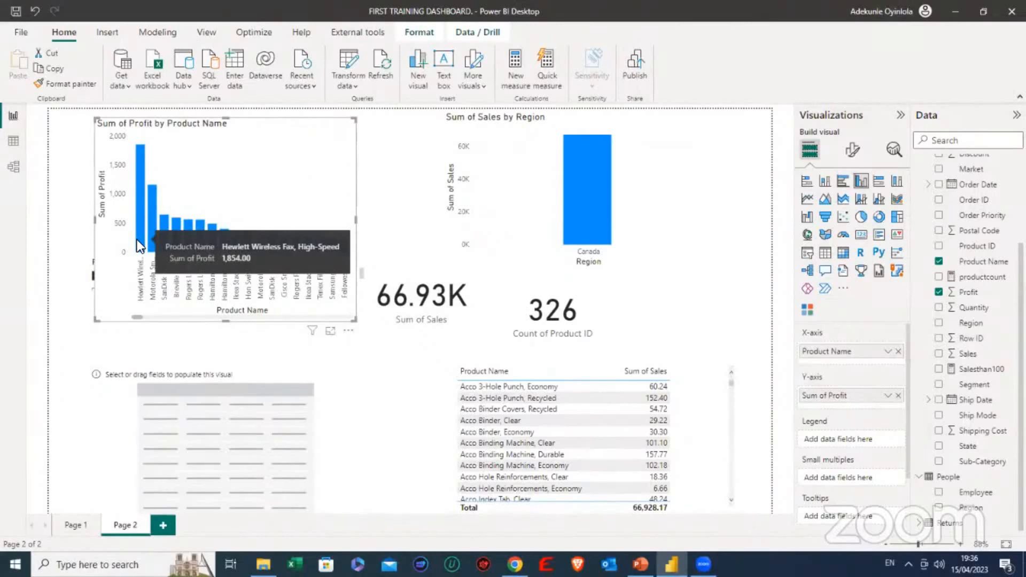
mouse_move(156, 223)
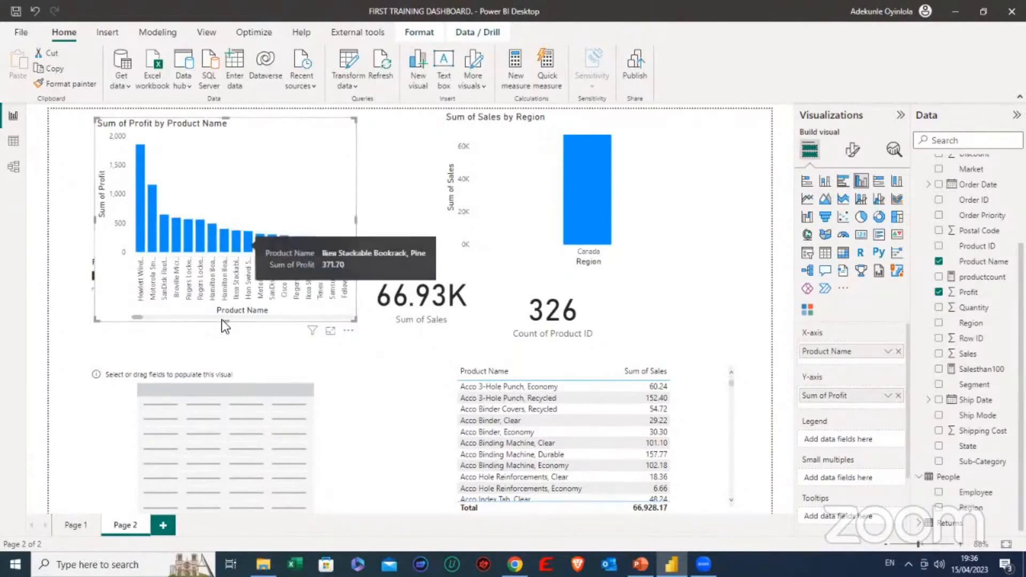
left_click_drag(225, 319, 238, 259)
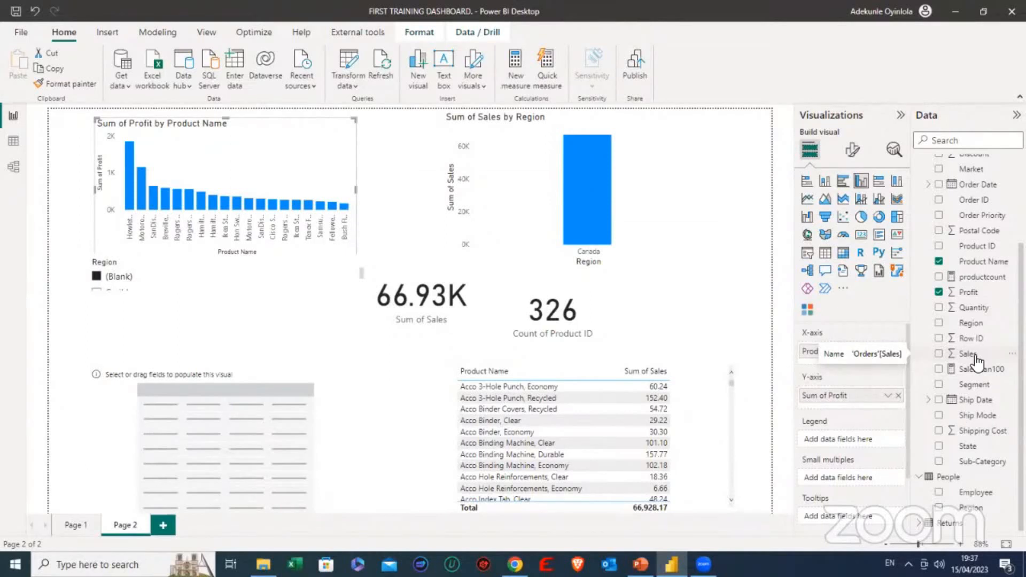
Examine the Orders table's data across to its Product Name, Sales, Quantity and Profit columns.
left_click(11, 139)
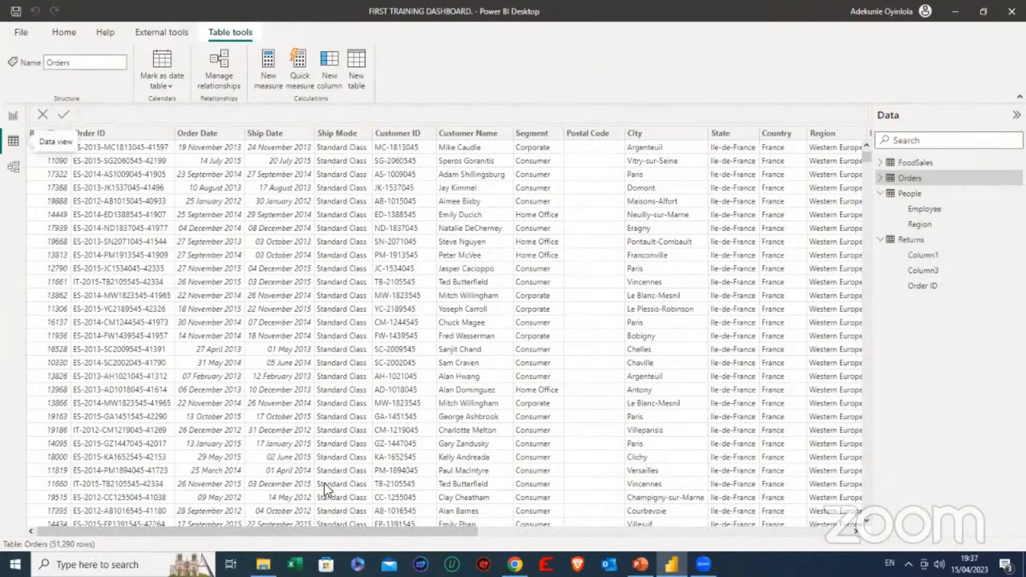
left_click_drag(313, 530, 687, 548)
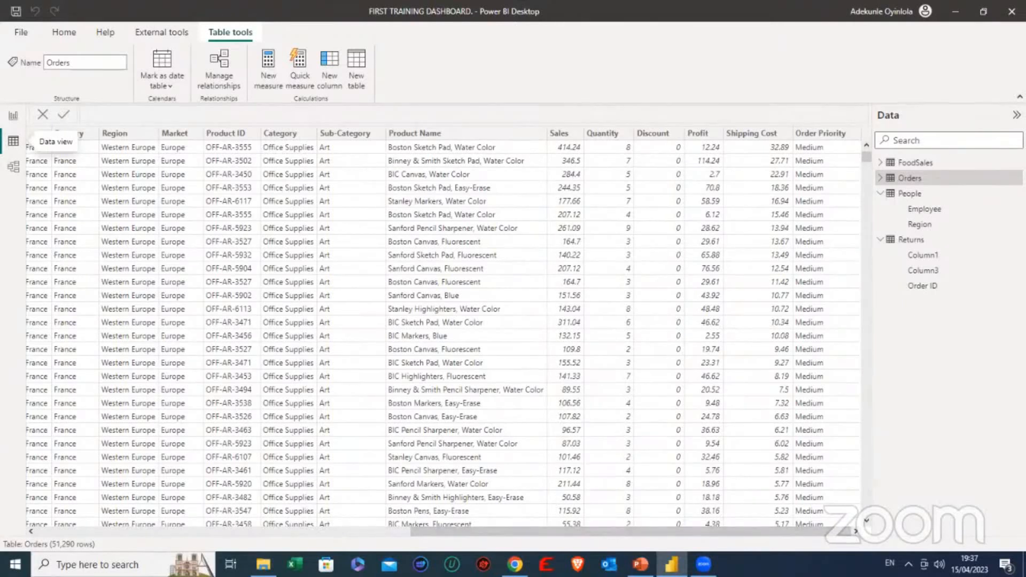
On Page 2, shorten the Sum of Profit by Product Name chart so that it ends above the Region slicer.
left_click(13, 116)
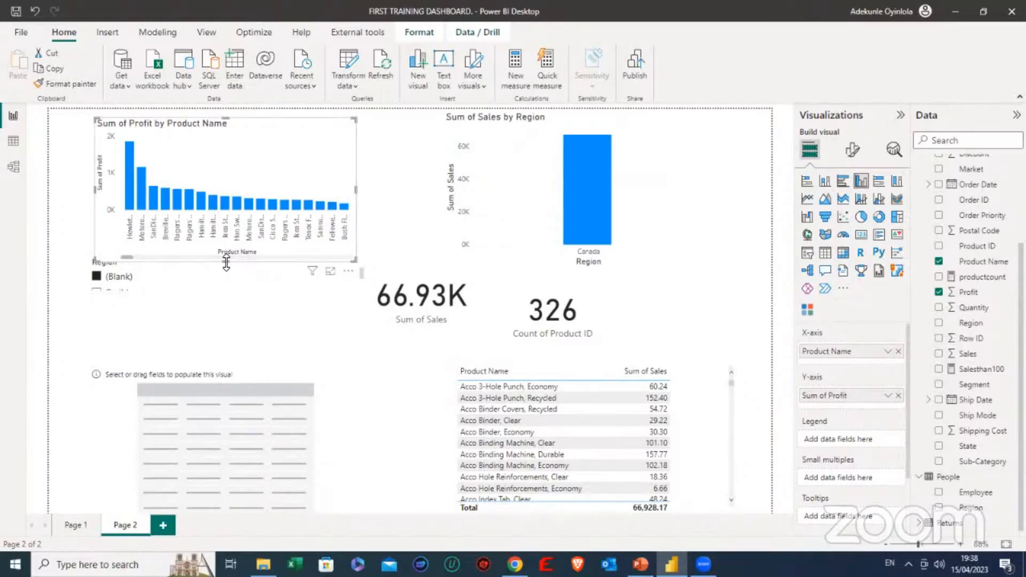
left_click_drag(226, 262, 230, 235)
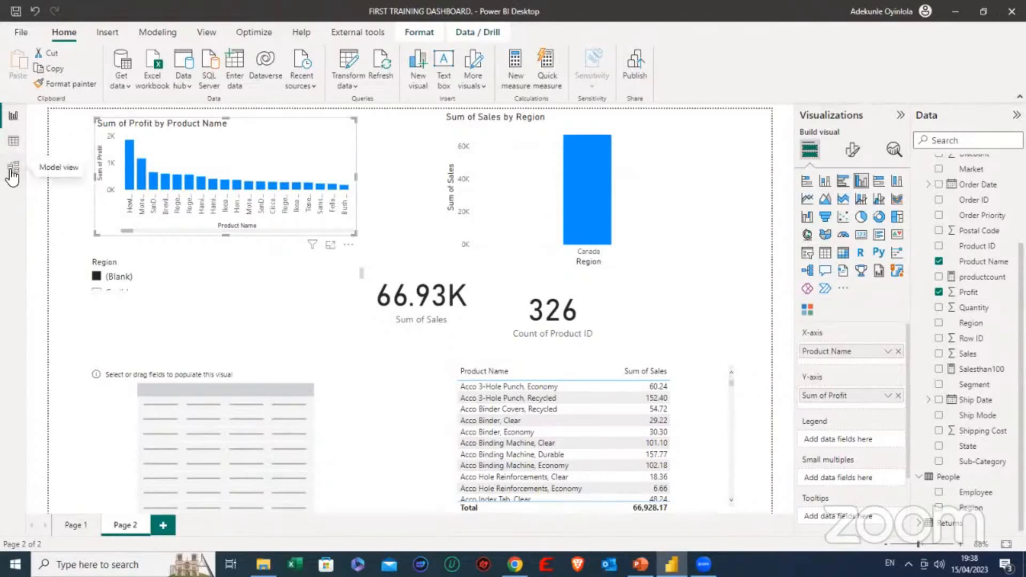
Review the table relationships in the model, display the FoodSales table's data, and collapse the People and Returns field lists.
left_click(13, 168)
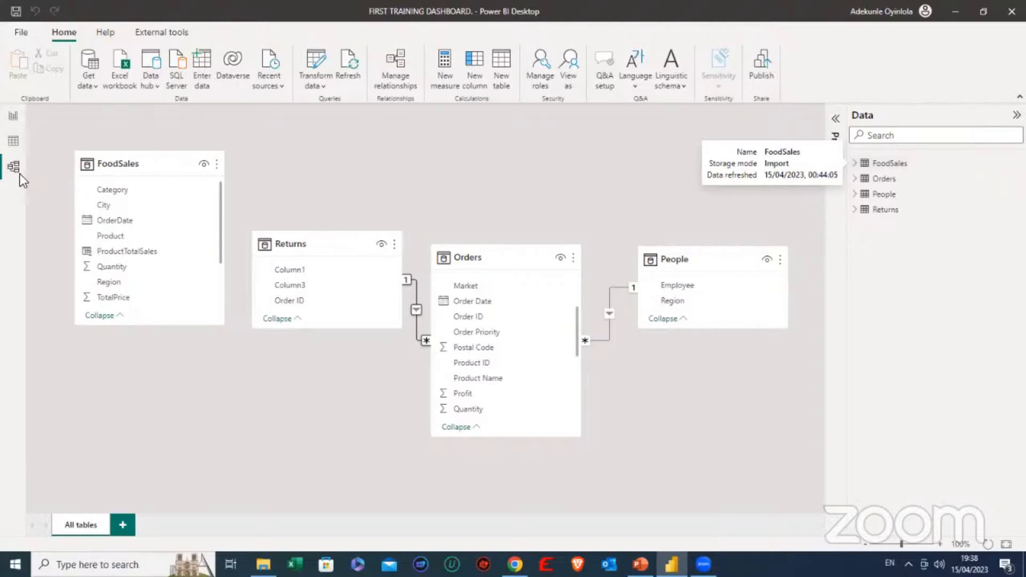
left_click(13, 143)
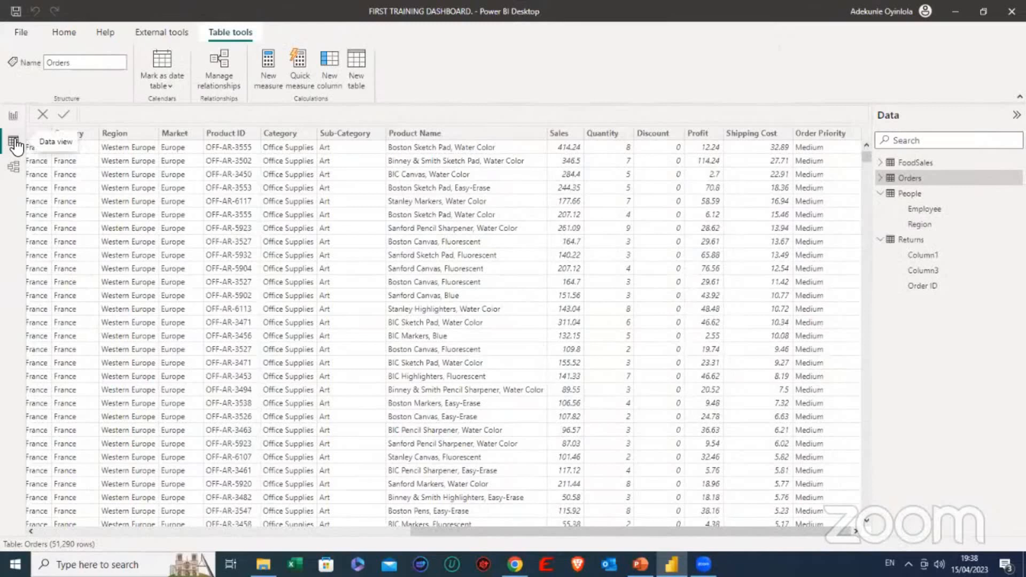
left_click(914, 162)
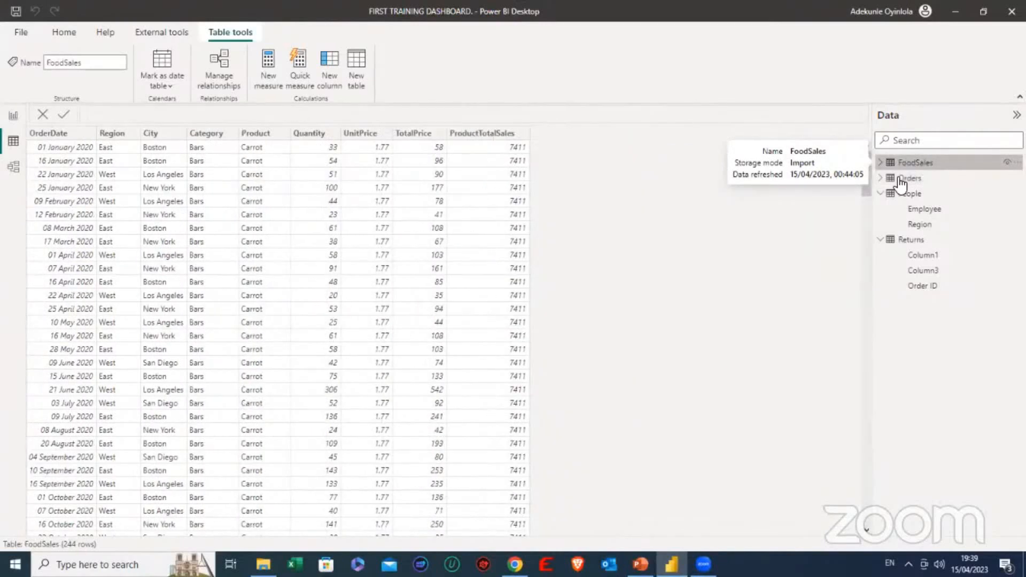
left_click(882, 194)
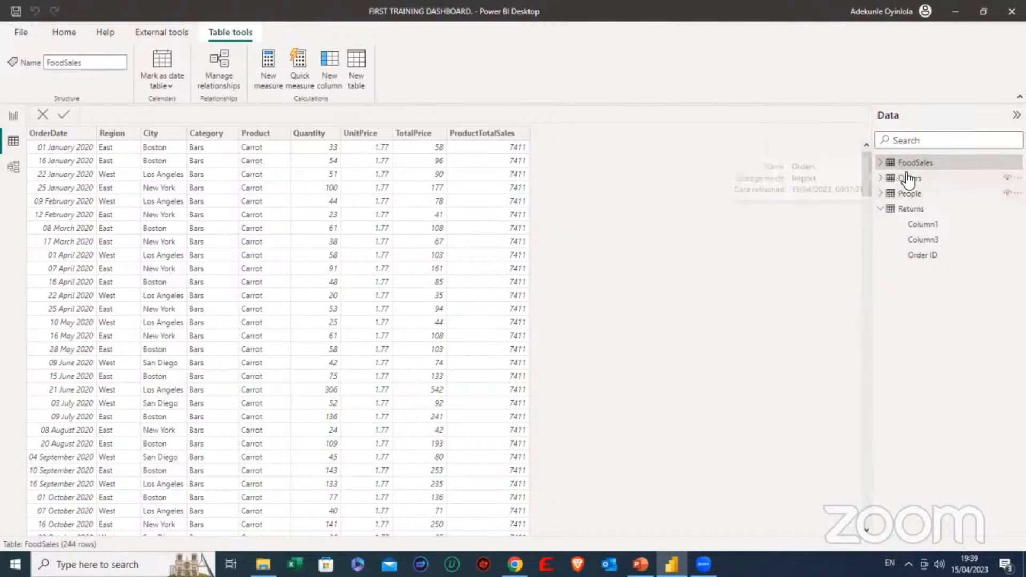
left_click(885, 210)
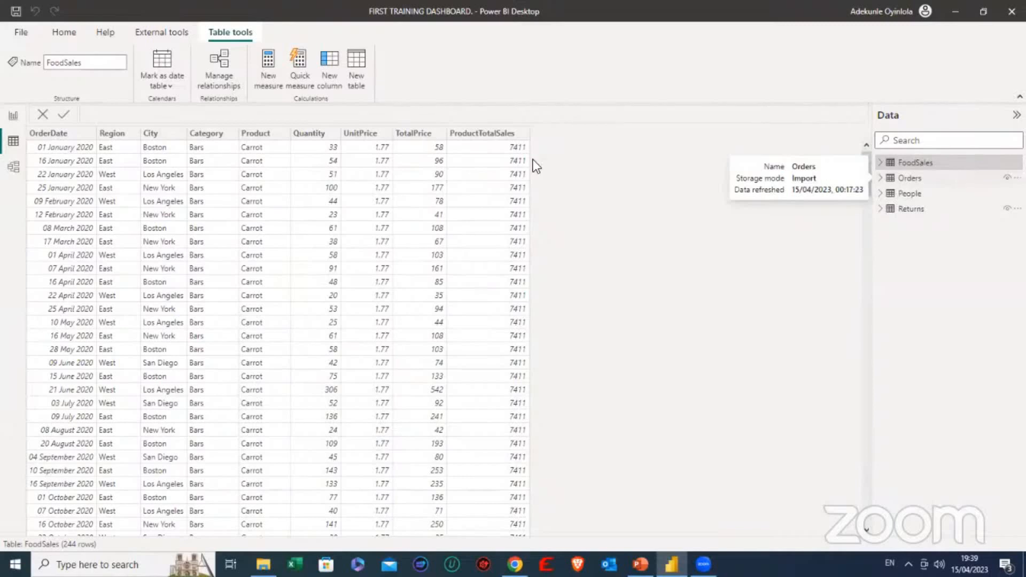
Switch to the PowerPoint presentation and go back to the Class II contents slide.
left_click(13, 118)
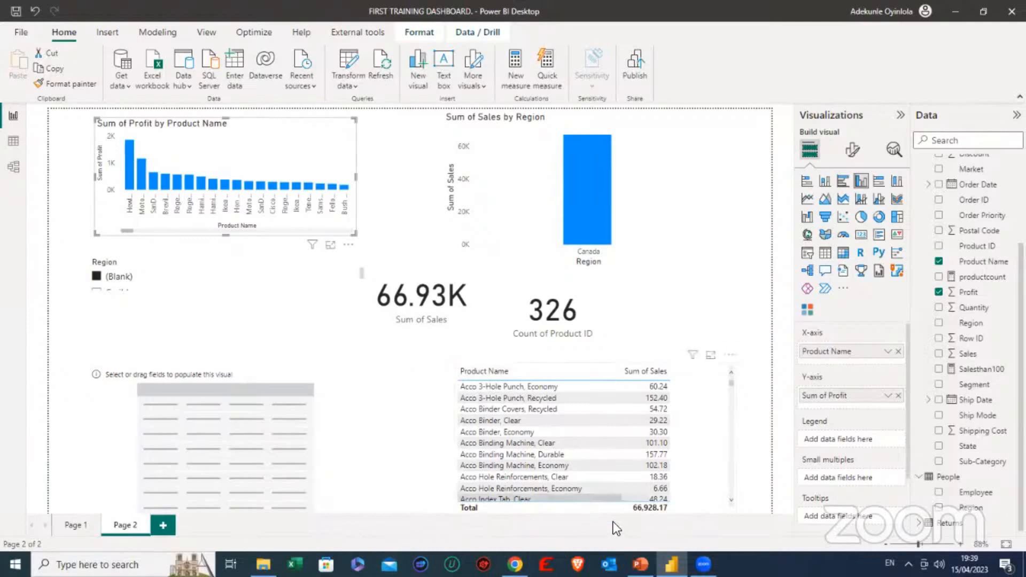
left_click(641, 564)
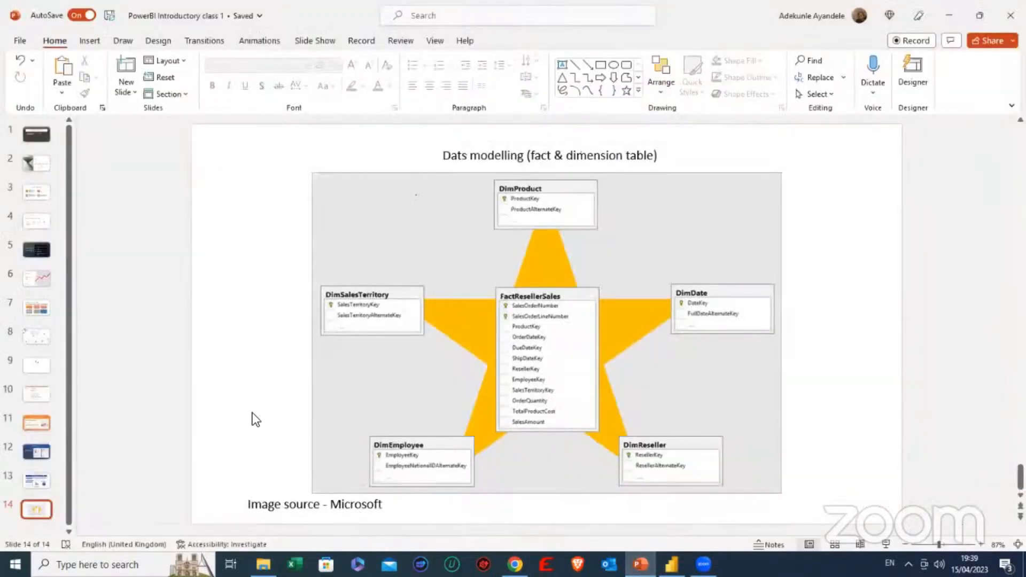
key("Page_Up")
key("Page_Up")
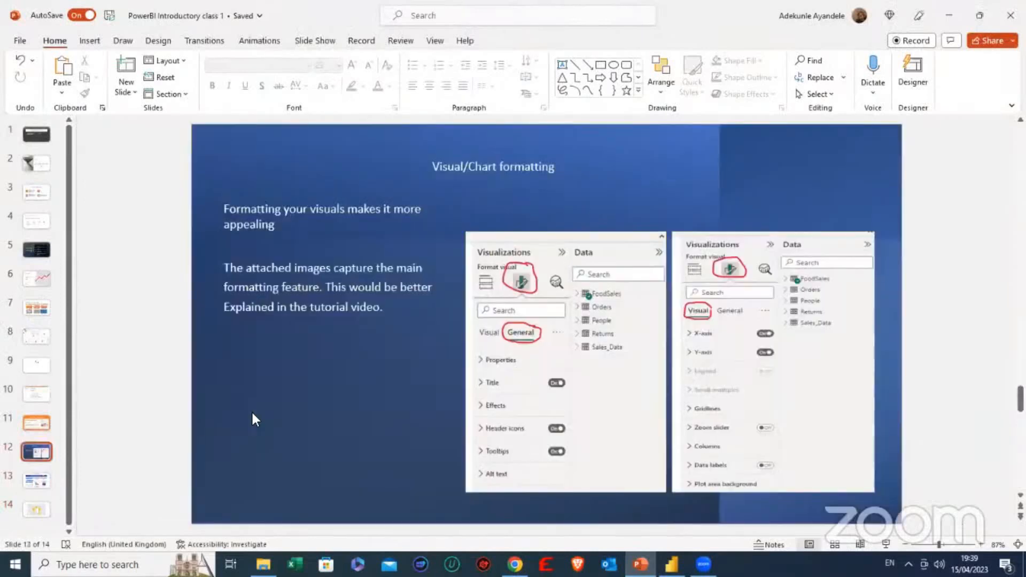
key("Page_Up")
key("Page_Up")
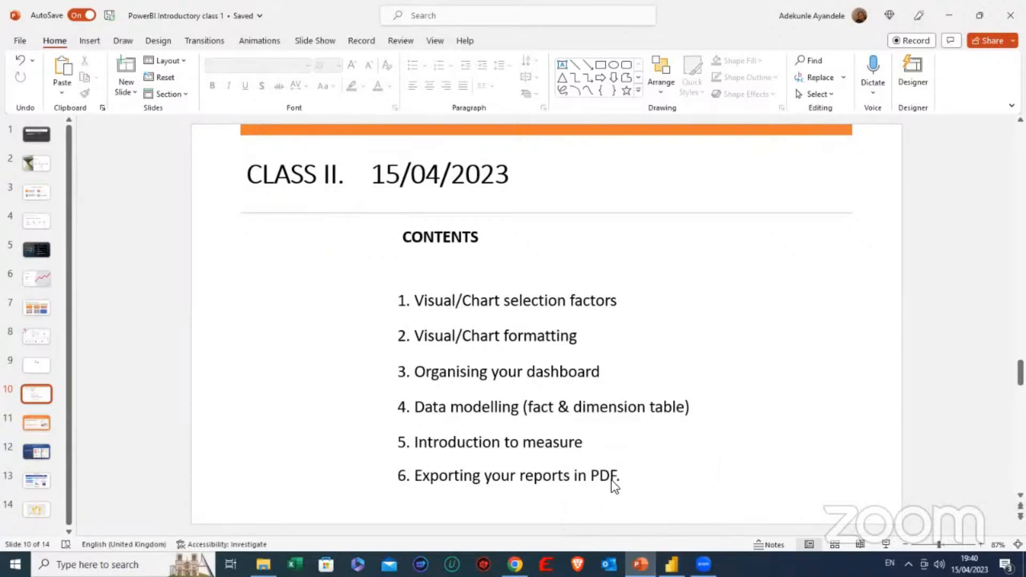
Switch back to Power BI Desktop, show Page 1 with the Tesco Food Sales Report, and export the report to PDF.
mouse_move(640, 562)
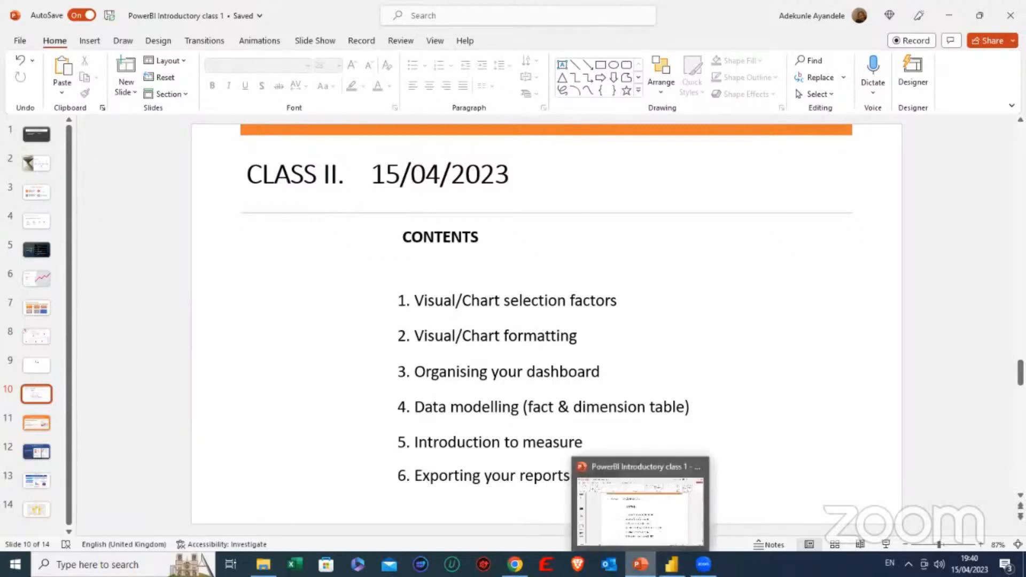
left_click(656, 538)
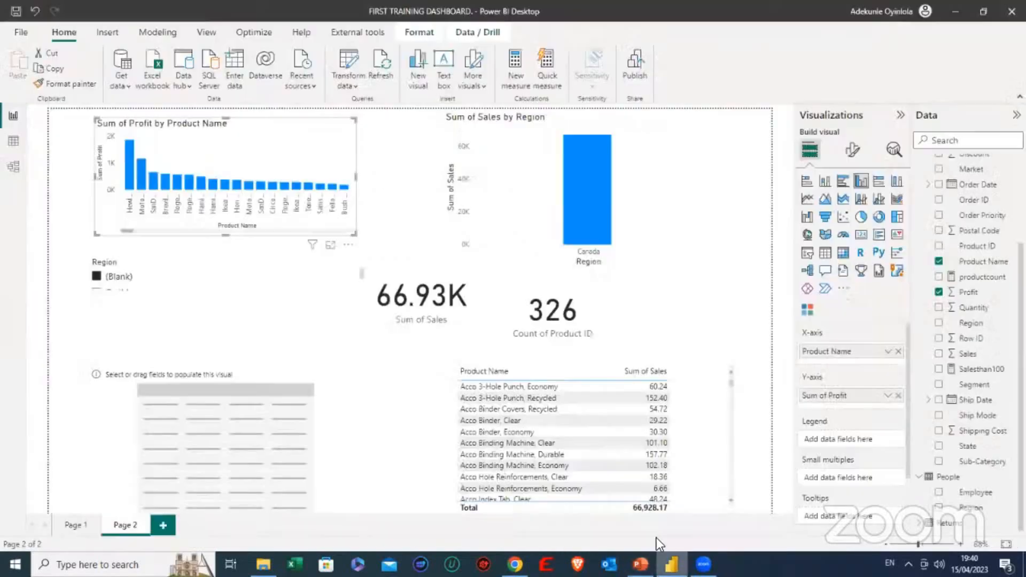
left_click(224, 259)
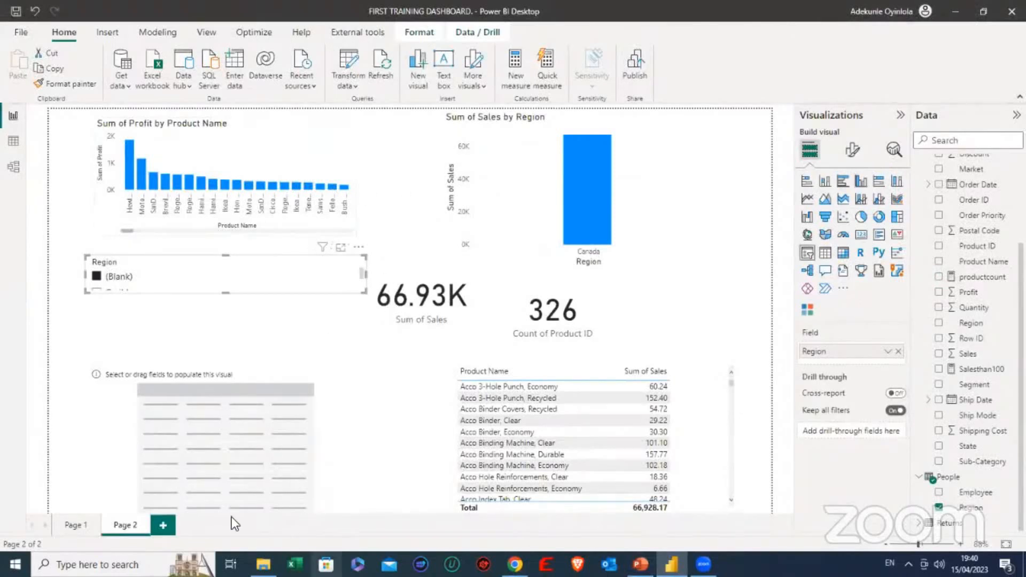
left_click(78, 522)
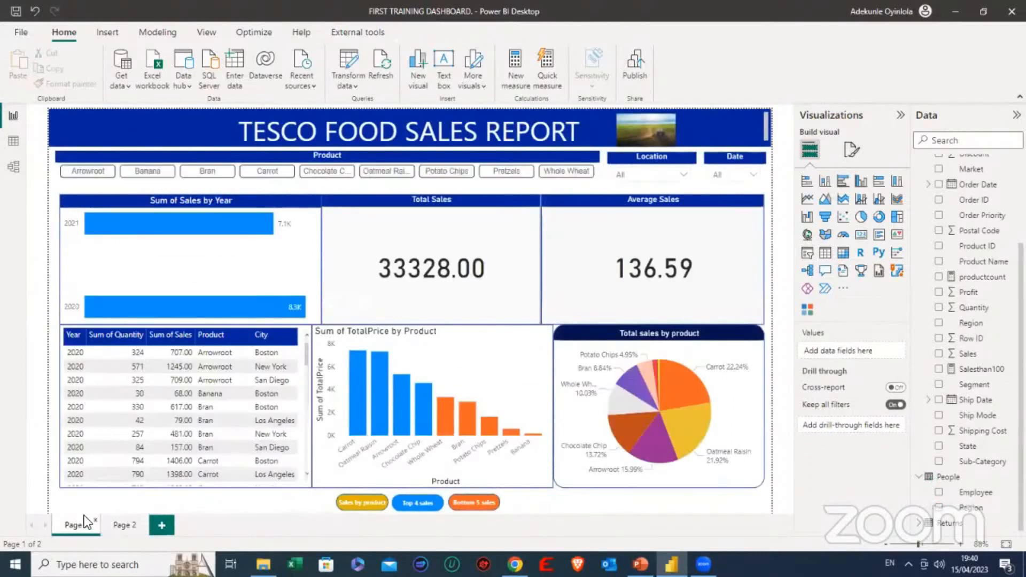
left_click(21, 33)
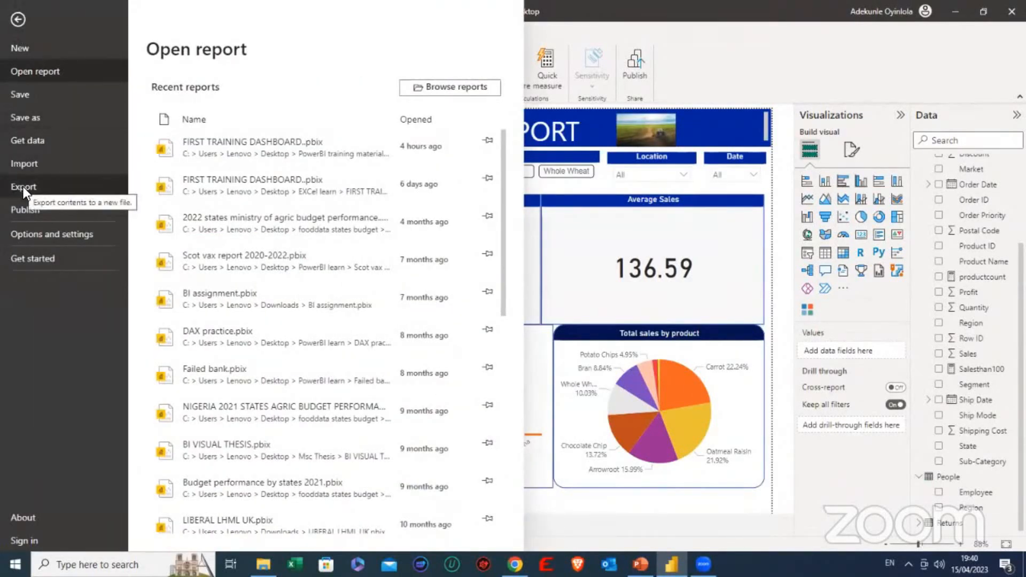
left_click(23, 187)
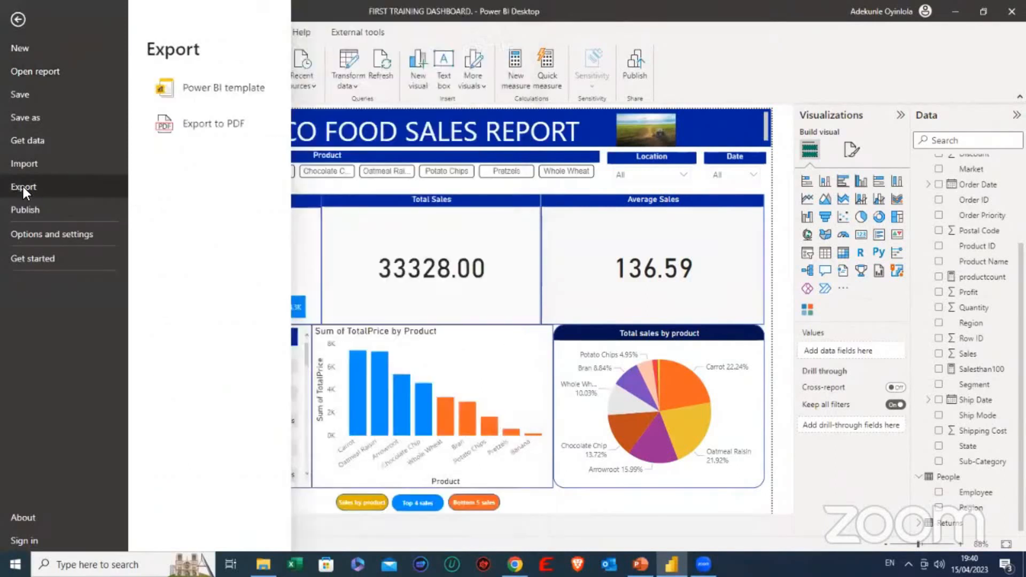
left_click(216, 127)
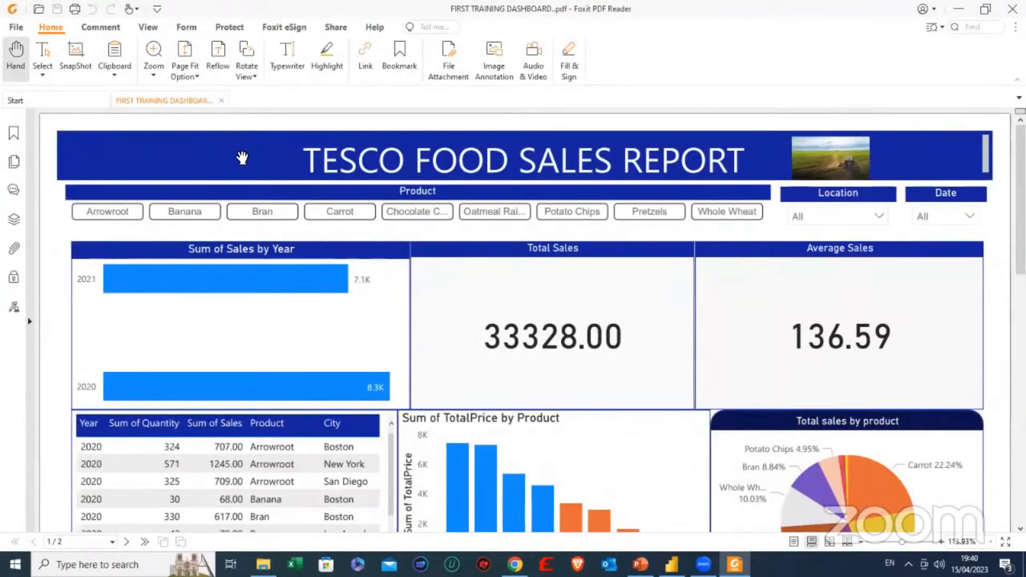
Examine both pages of the exported PDF in Foxit PDF Reader, and return to the start of the first page.
scroll(243, 161, "down", 3)
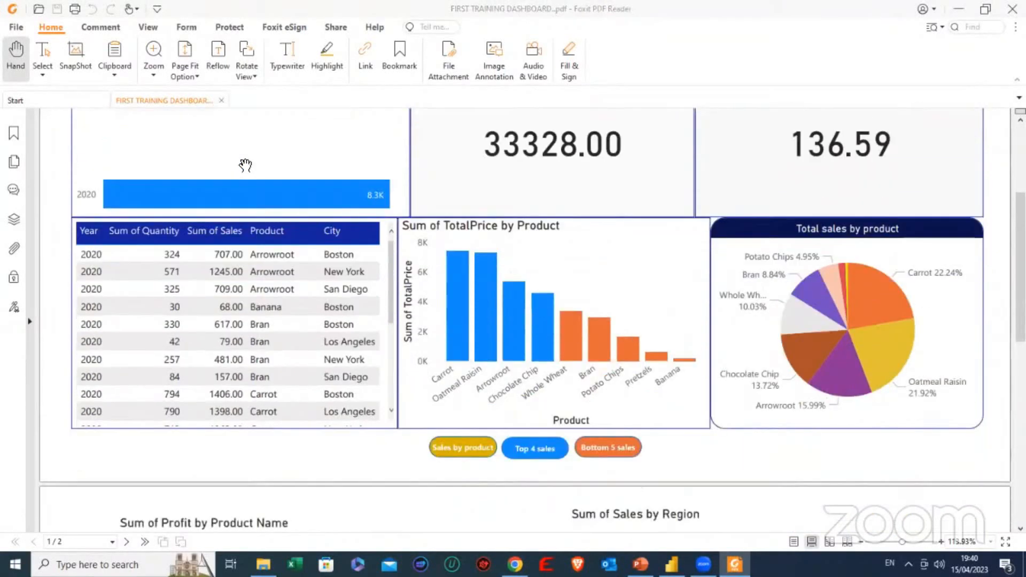
scroll(246, 164, "down", 7)
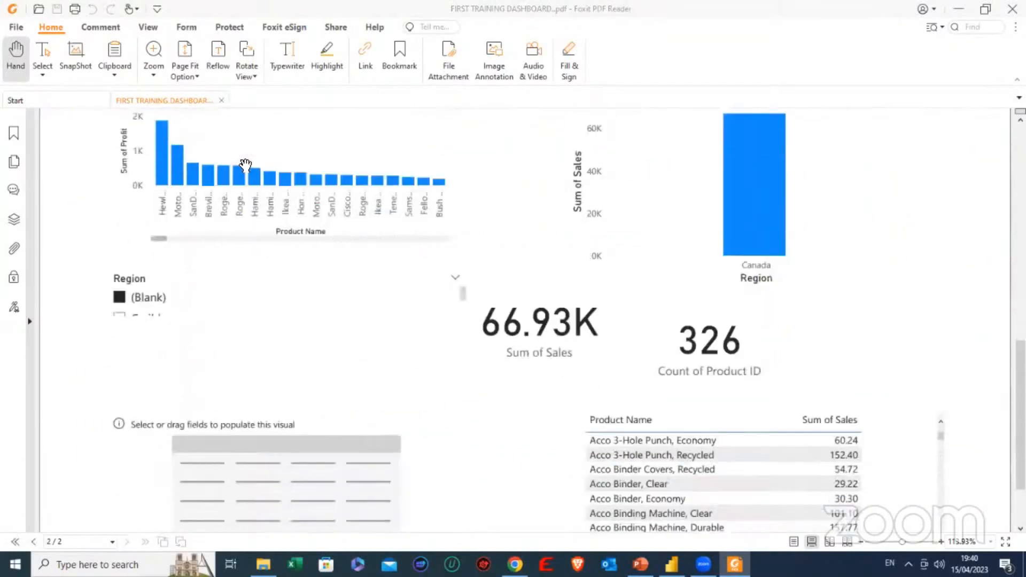
scroll(245, 164, "down", 2)
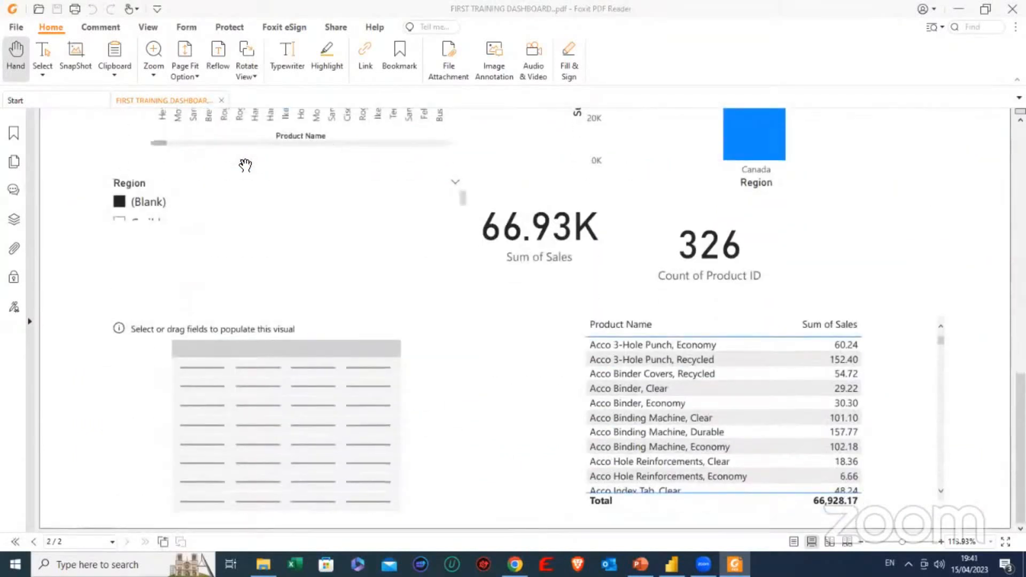
scroll(246, 164, "up", 4)
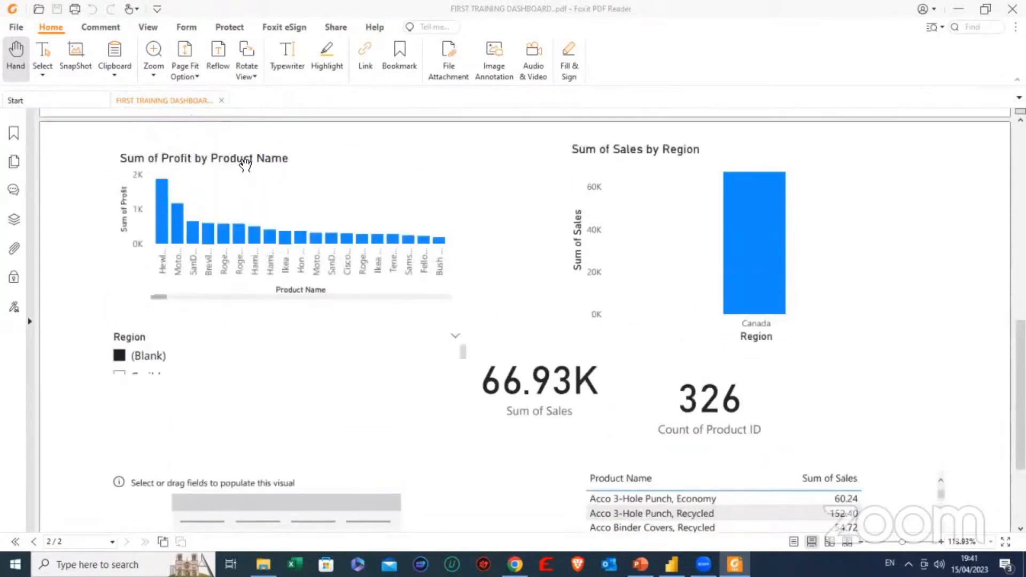
scroll(245, 164, "up", 2)
scroll(245, 164, "up", 6)
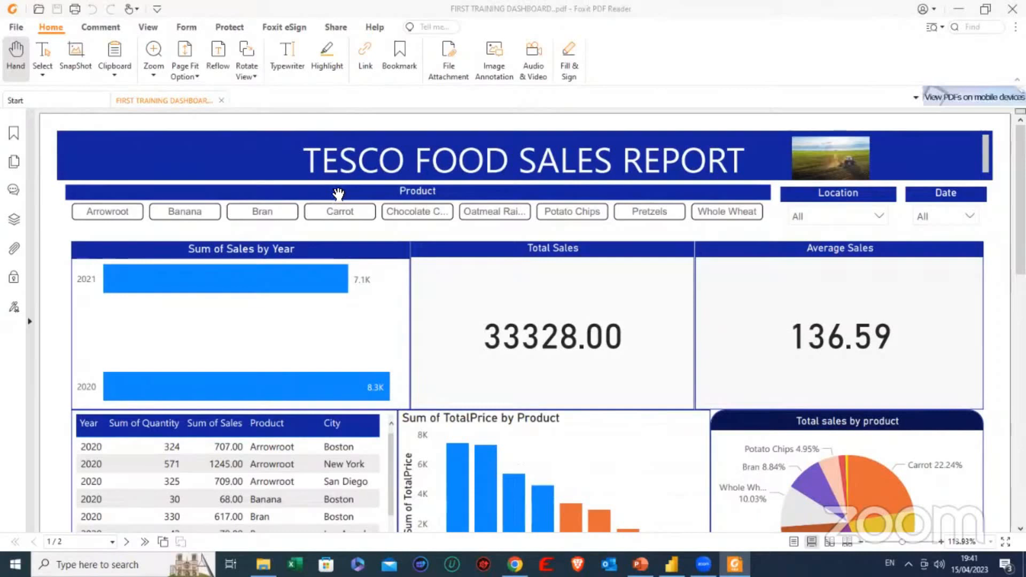
scroll(338, 194, "down", 3)
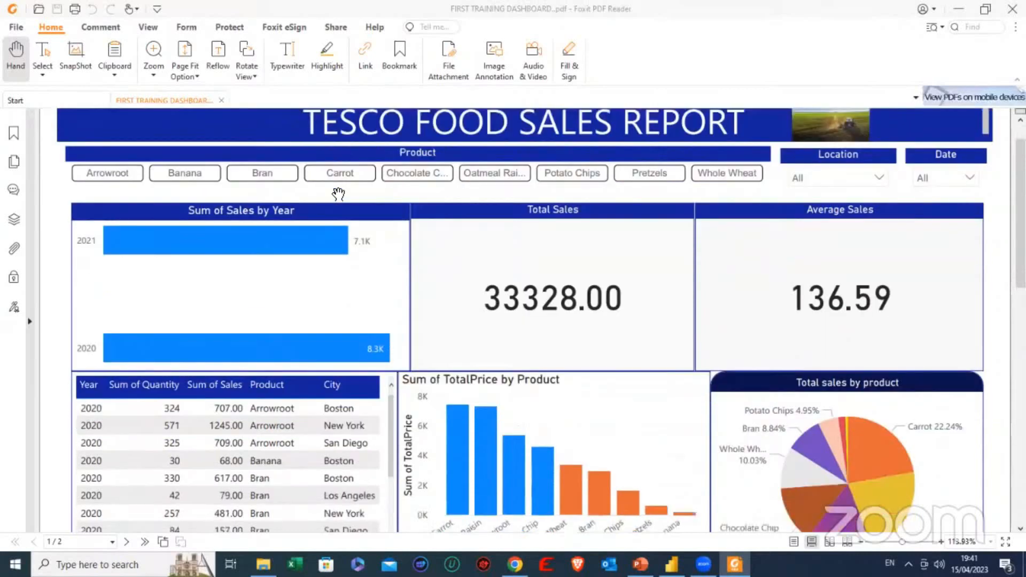
scroll(338, 193, "down", 3)
scroll(338, 193, "down", 15)
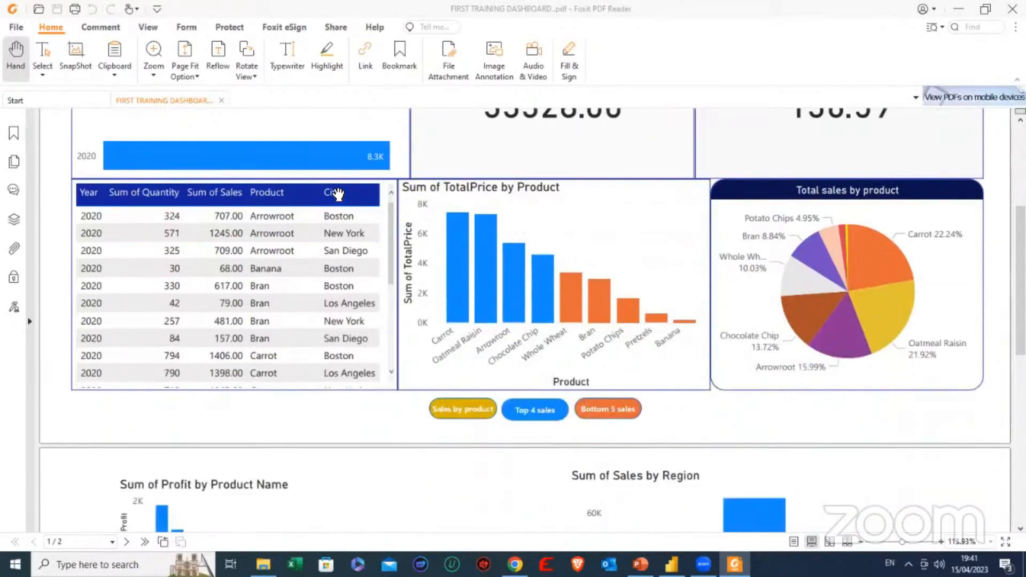
scroll(340, 195, "up", 20)
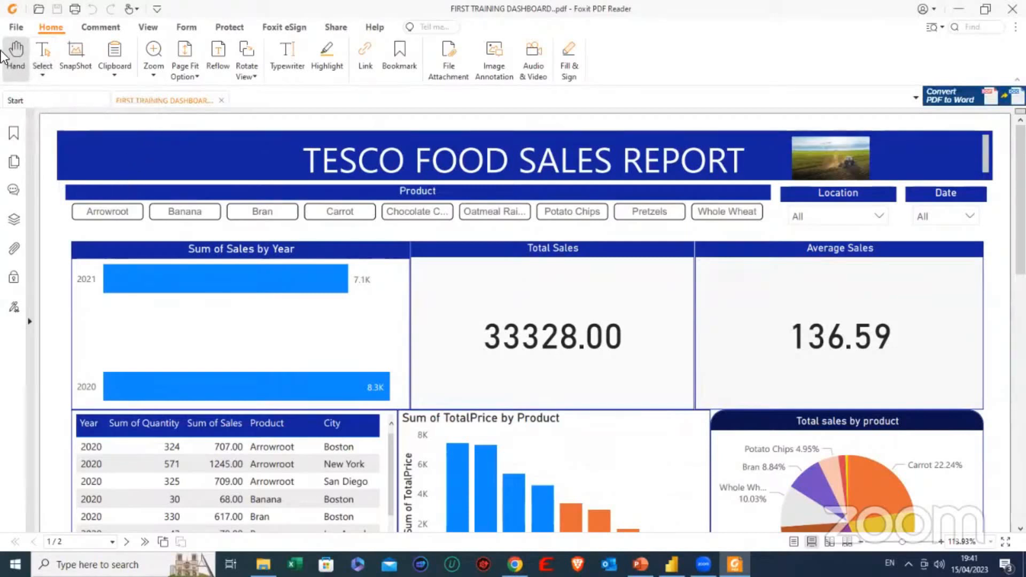
Save the exported PDF to the Desktop folder under the file name FIRST TRAINING DASHBOARD.
left_click(16, 28)
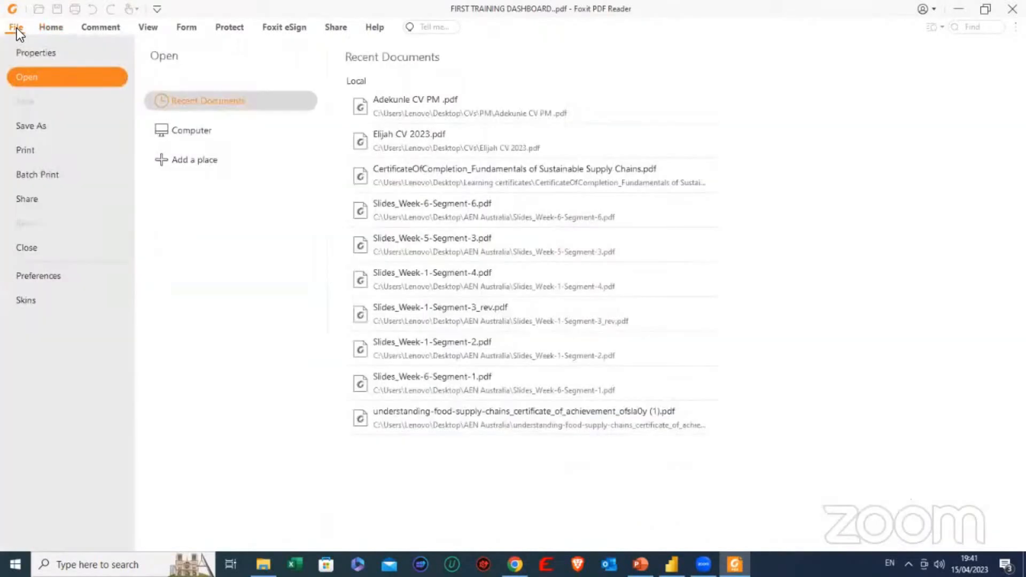
left_click(47, 126)
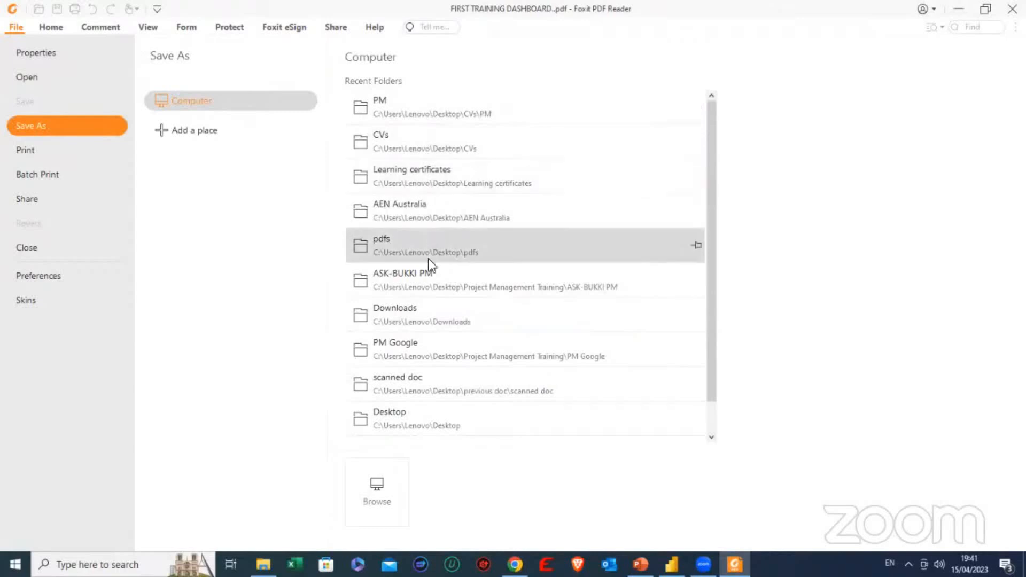
scroll(403, 361, "down", 1)
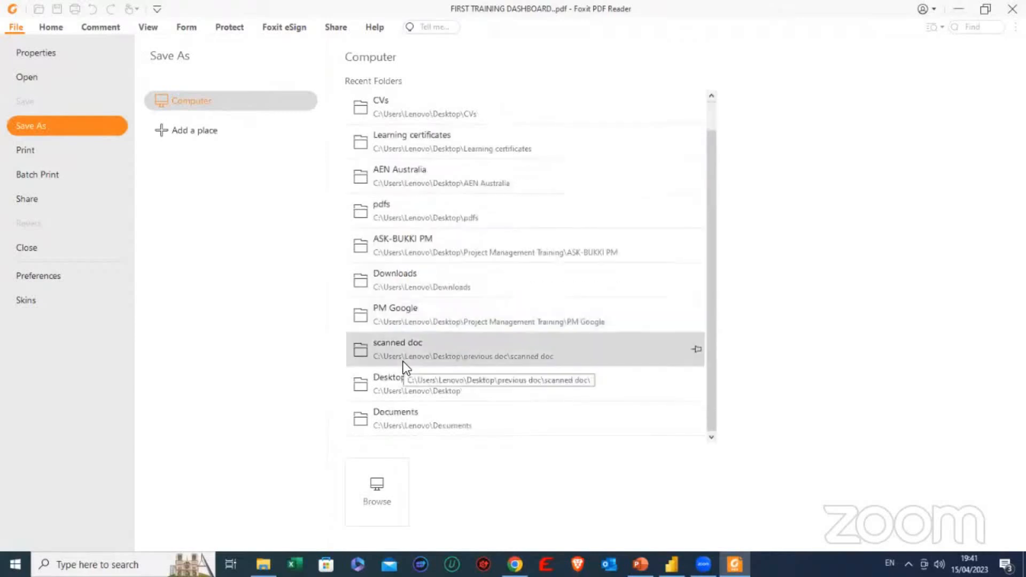
left_click(400, 383)
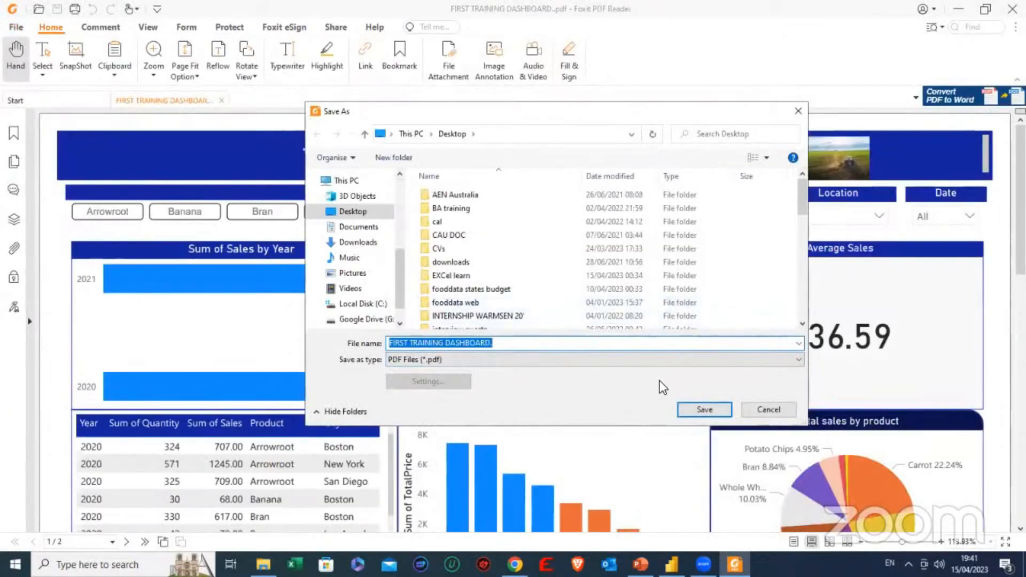
left_click(701, 408)
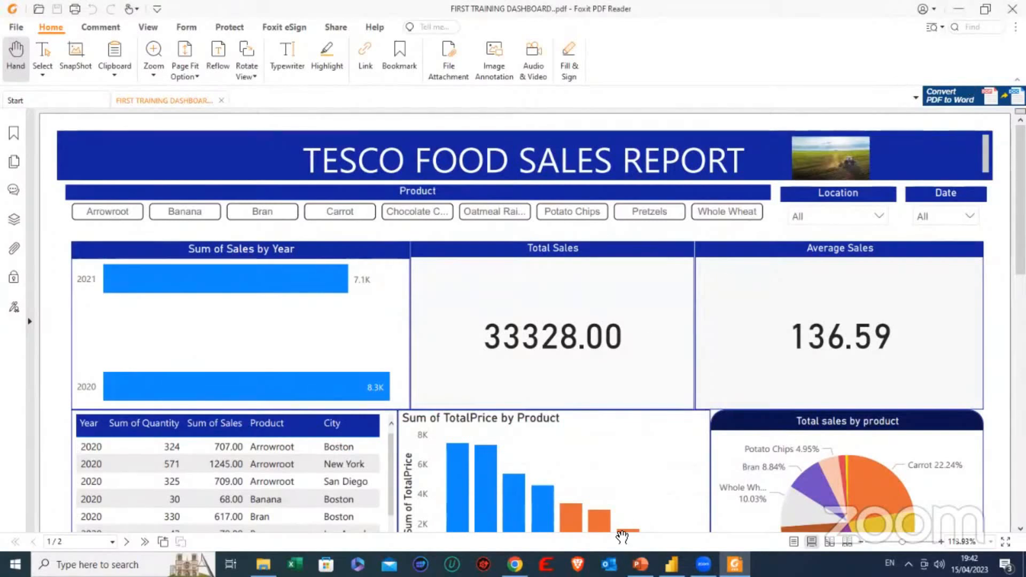
Switch back to Power BI Desktop and select the report title banner and the Sum of Sales by Year chart on Page 1.
left_click(672, 564)
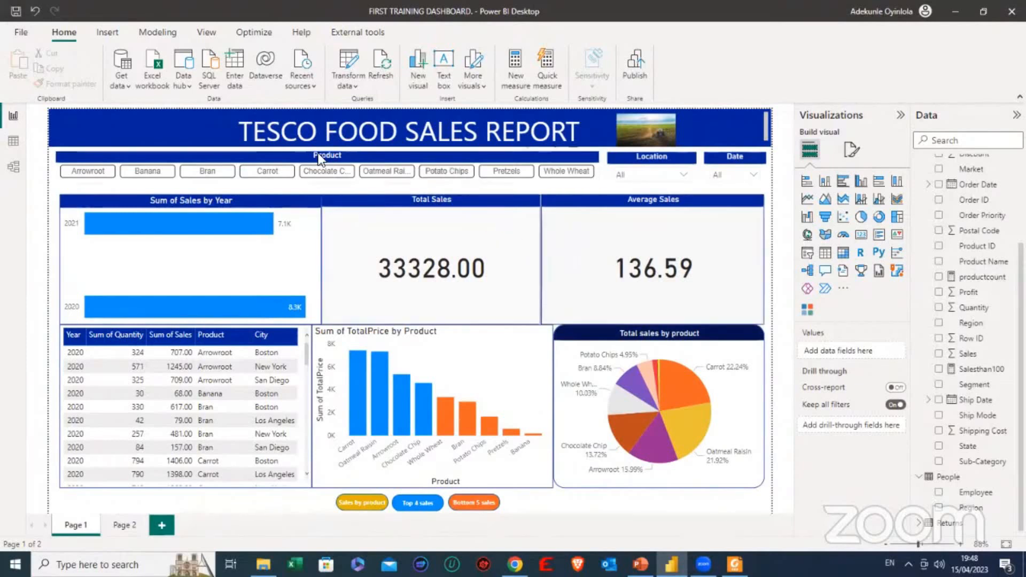
left_click(238, 133)
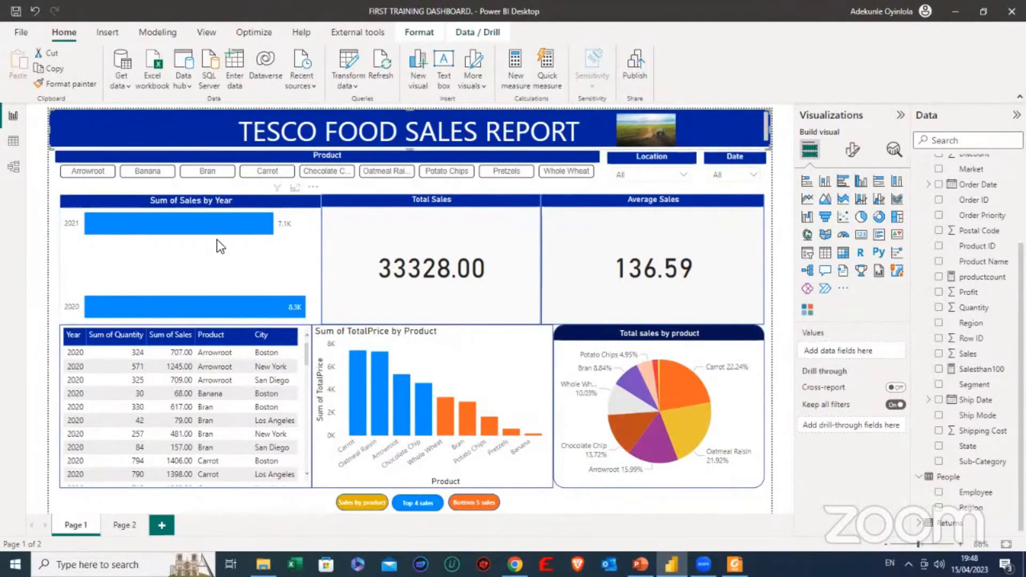
left_click(229, 267)
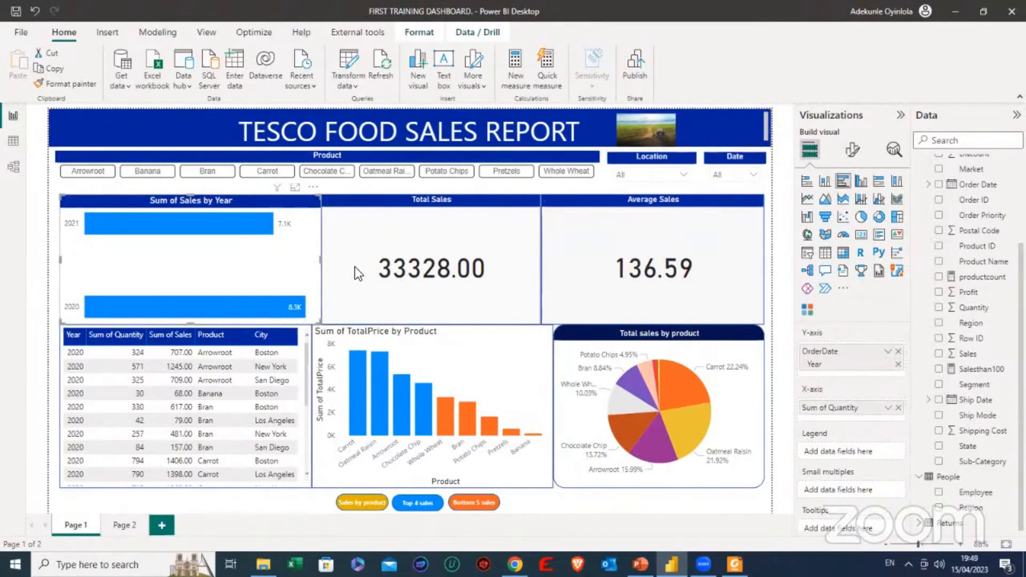